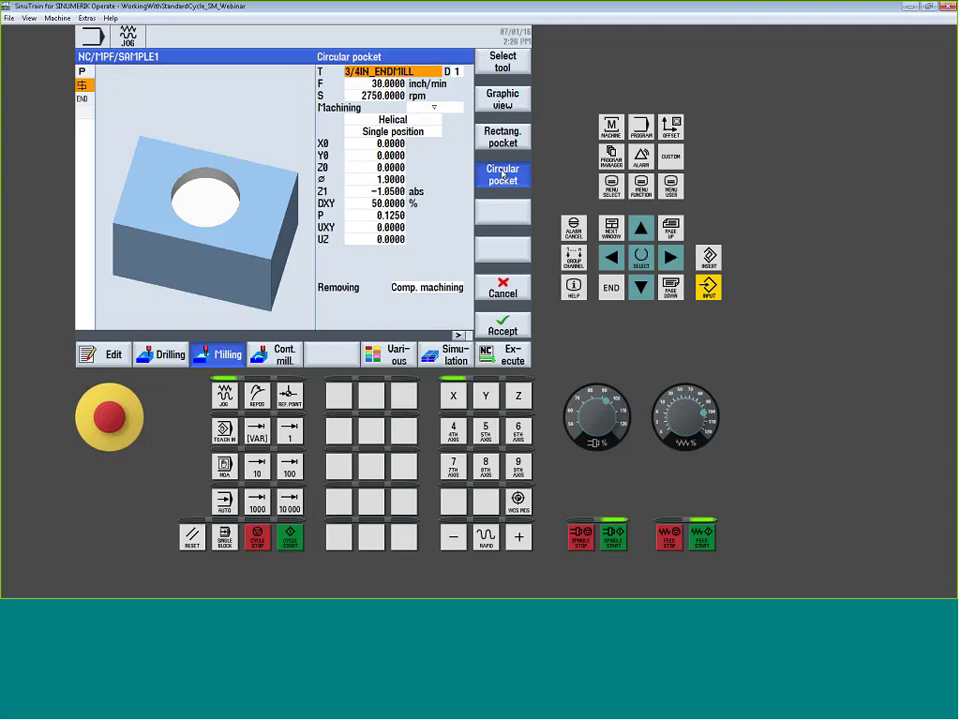
# - Open the rectangular pocket cycle and select CUTTER_D1.25IN as its tool
pyautogui.click(503, 137)
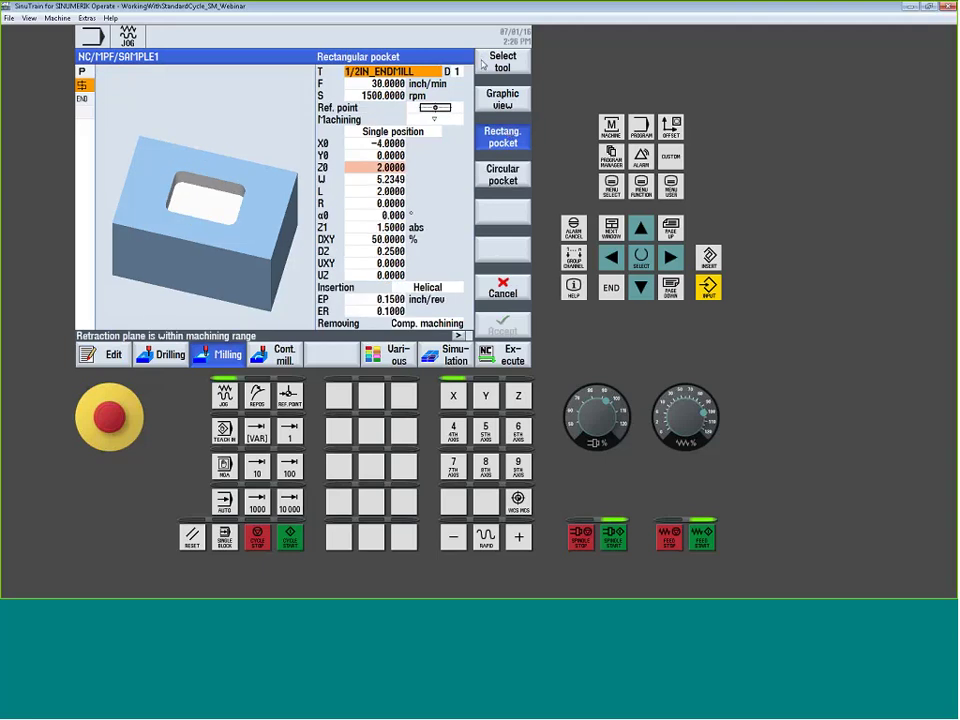
pyautogui.click(483, 63)
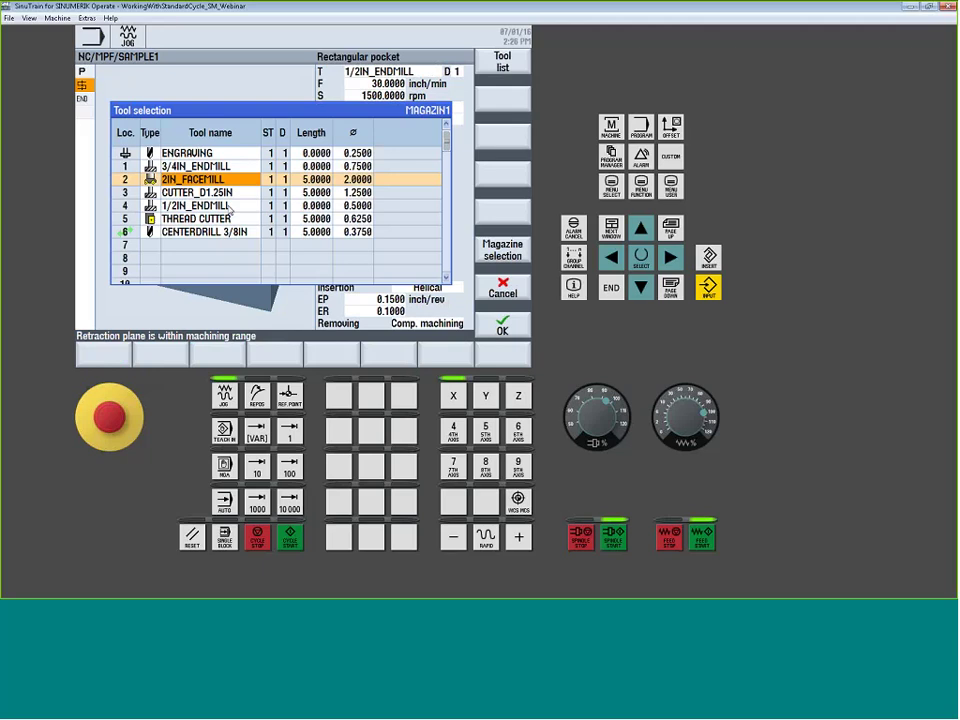
pyautogui.click(234, 195)
pyautogui.click(502, 324)
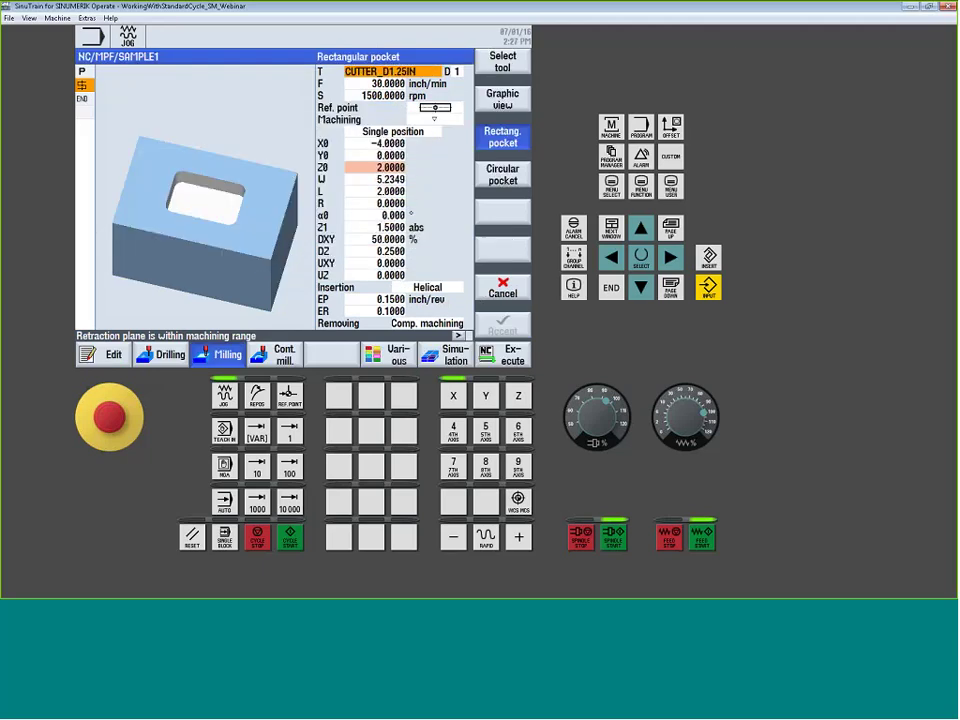
# - Toggle the feedrate unit to inch/tooth and back to inch/min, and set the feedrate to 15
pyautogui.press('space')
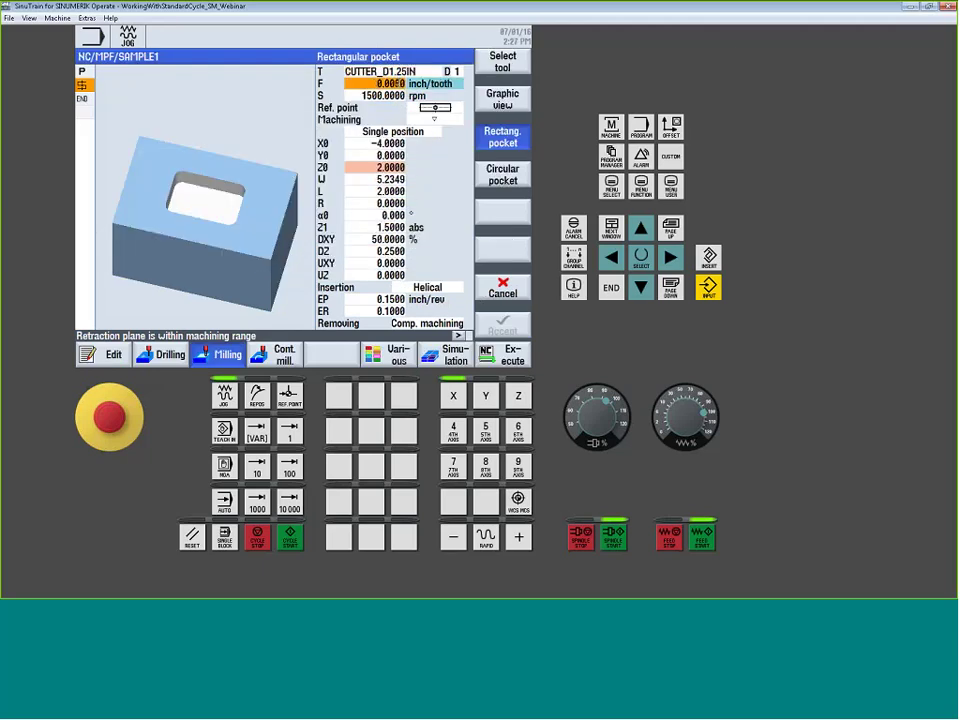
pyautogui.press('space')
pyautogui.write('15')
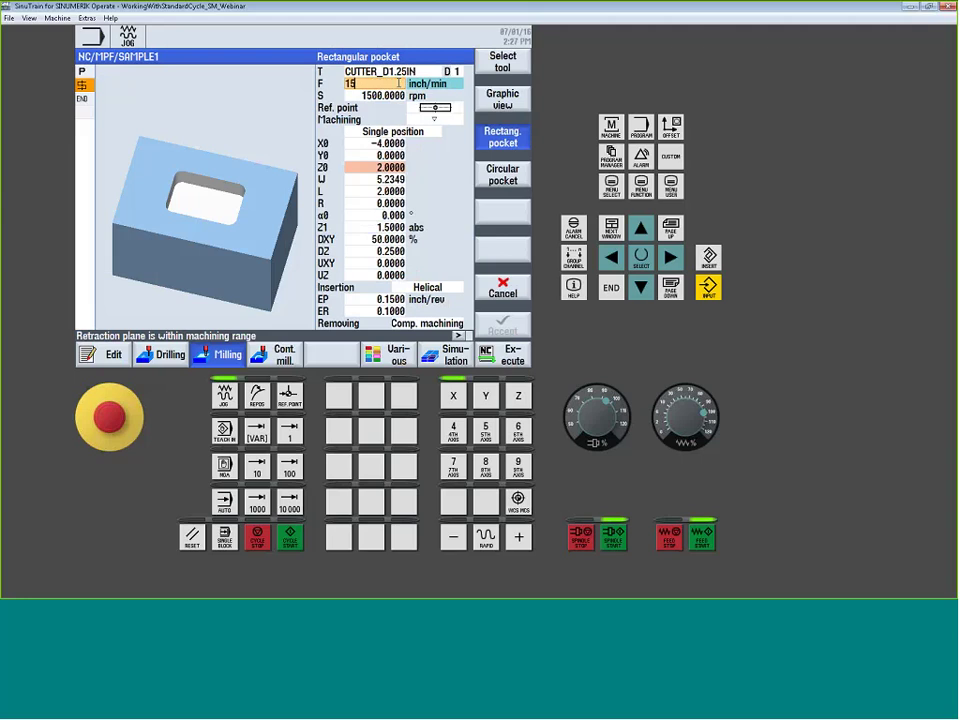
pyautogui.press('Return')
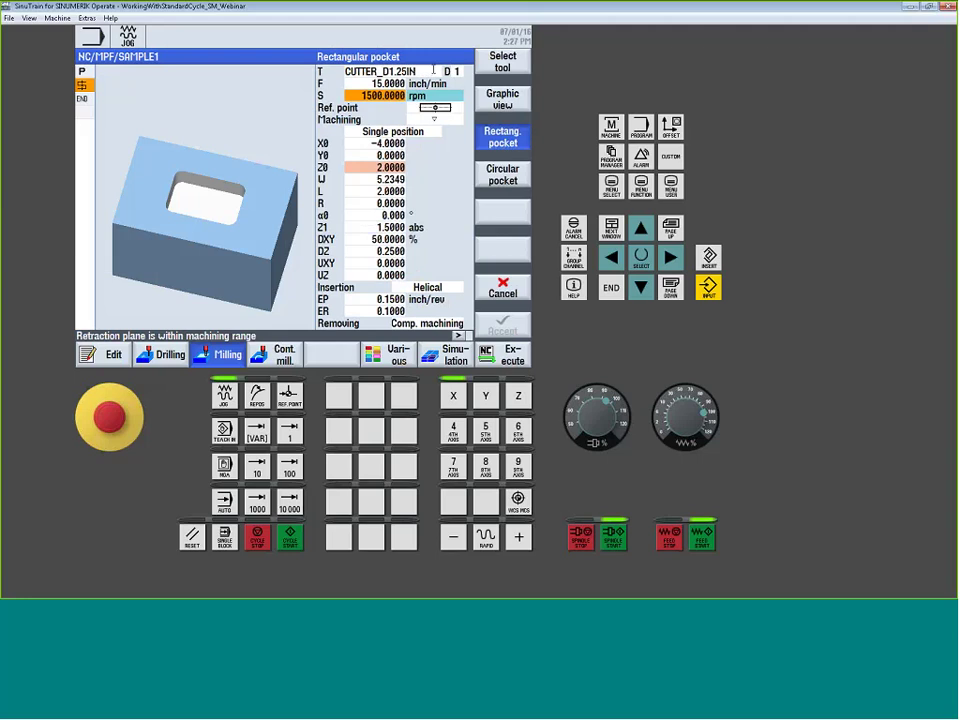
# - Switch to the circular pocket cycle and return to the rectangular pocket cycle
pyautogui.click(511, 180)
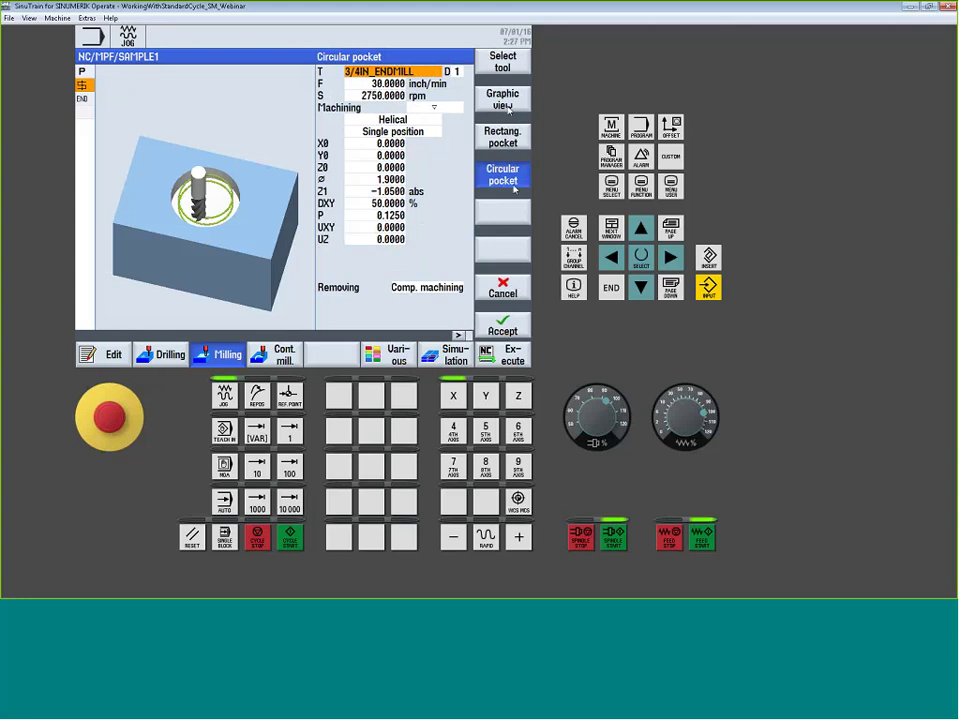
pyautogui.click(511, 141)
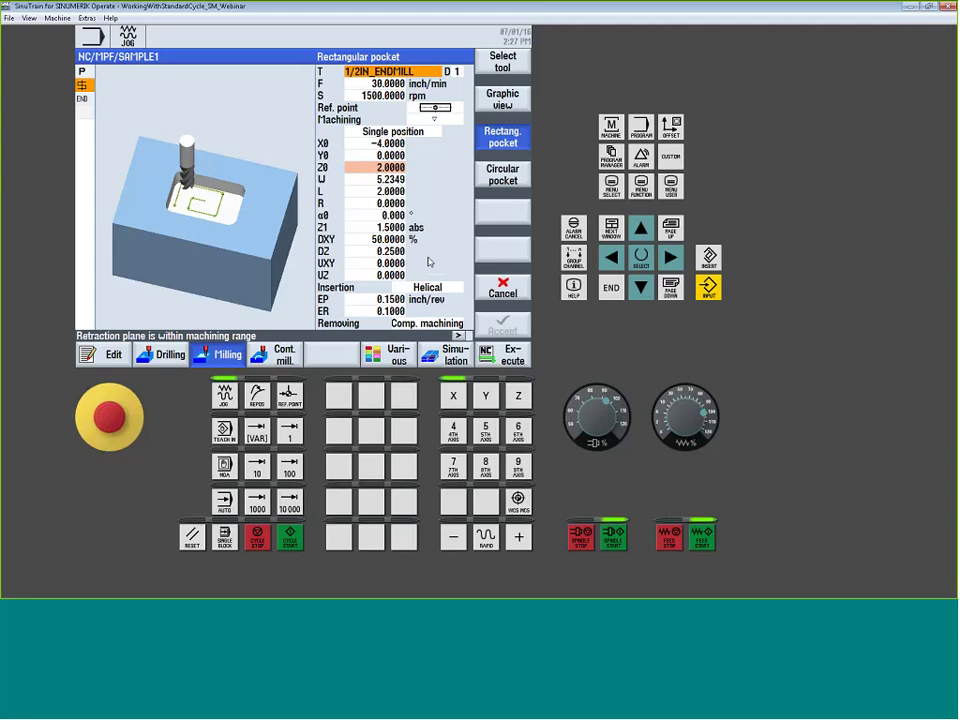
# - Try the pocket's lower-left and upper-left corners as reference point, and set it back to the lower-left corner
pyautogui.click(447, 113)
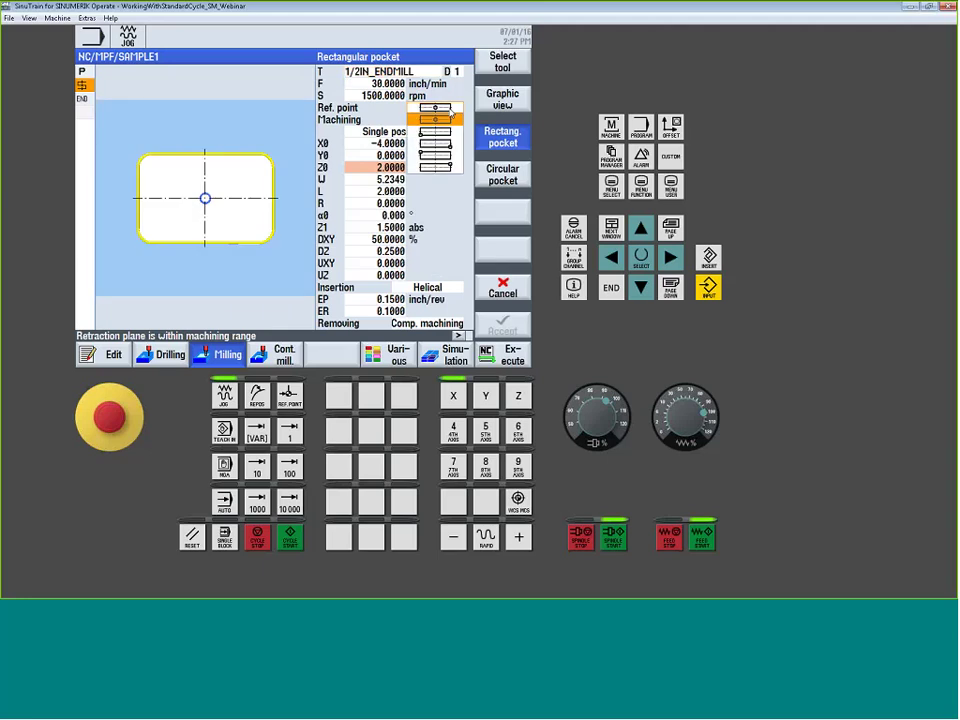
pyautogui.press('Down')
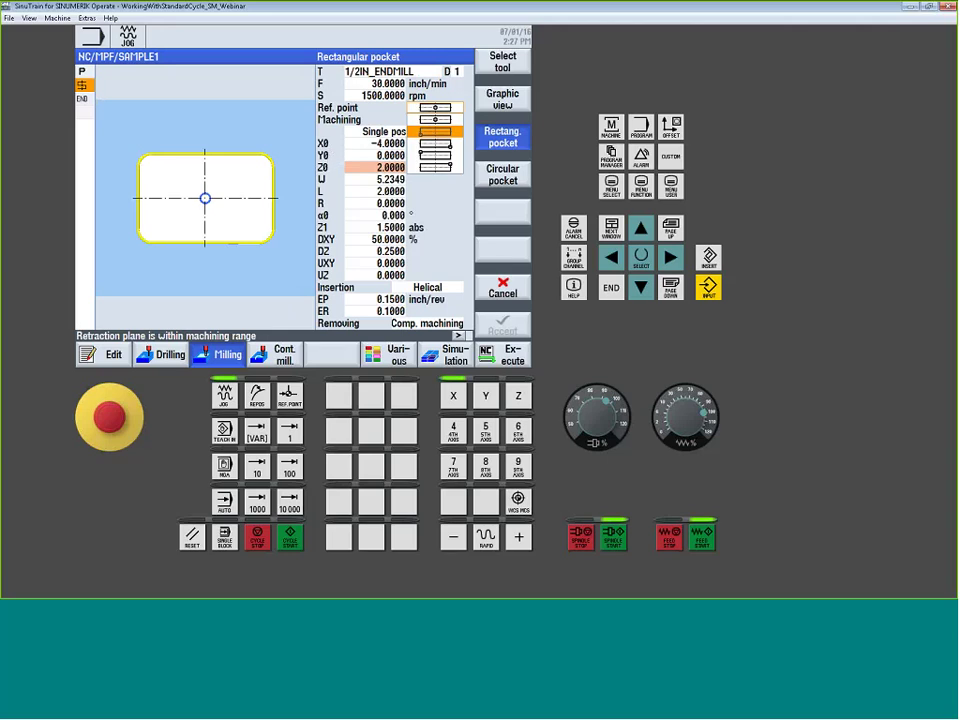
pyautogui.click(213, 207)
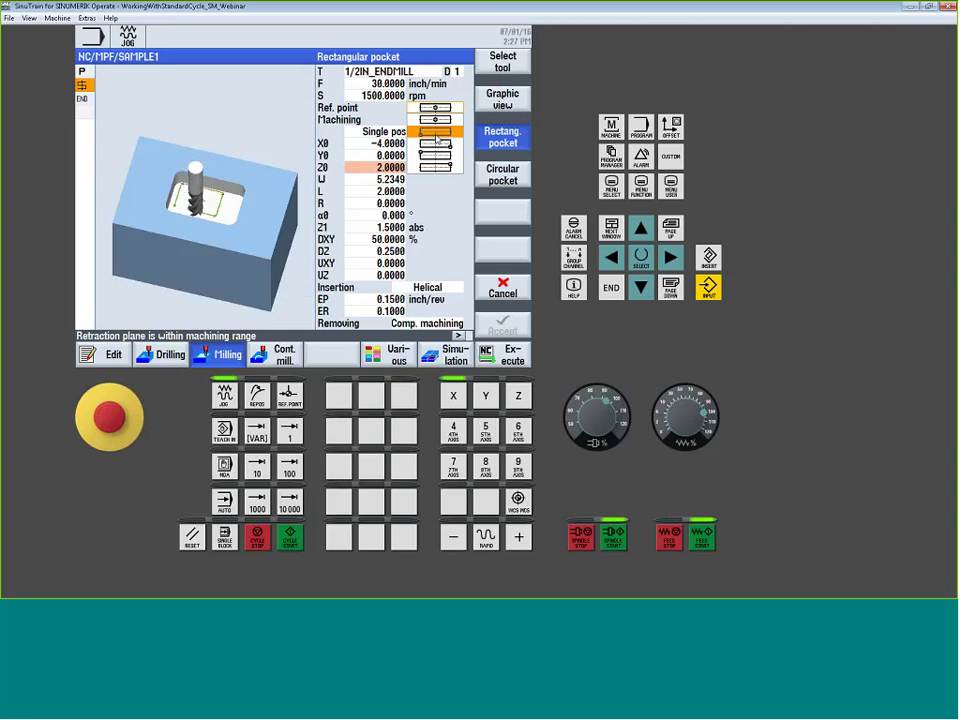
pyautogui.click(438, 133)
pyautogui.click(435, 108)
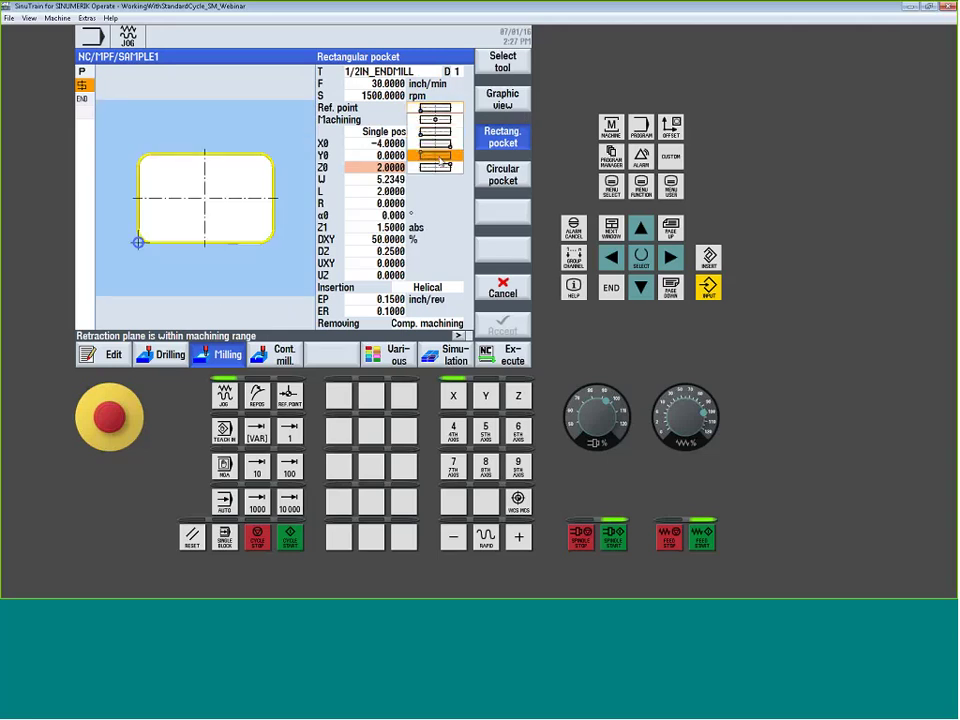
pyautogui.click(440, 158)
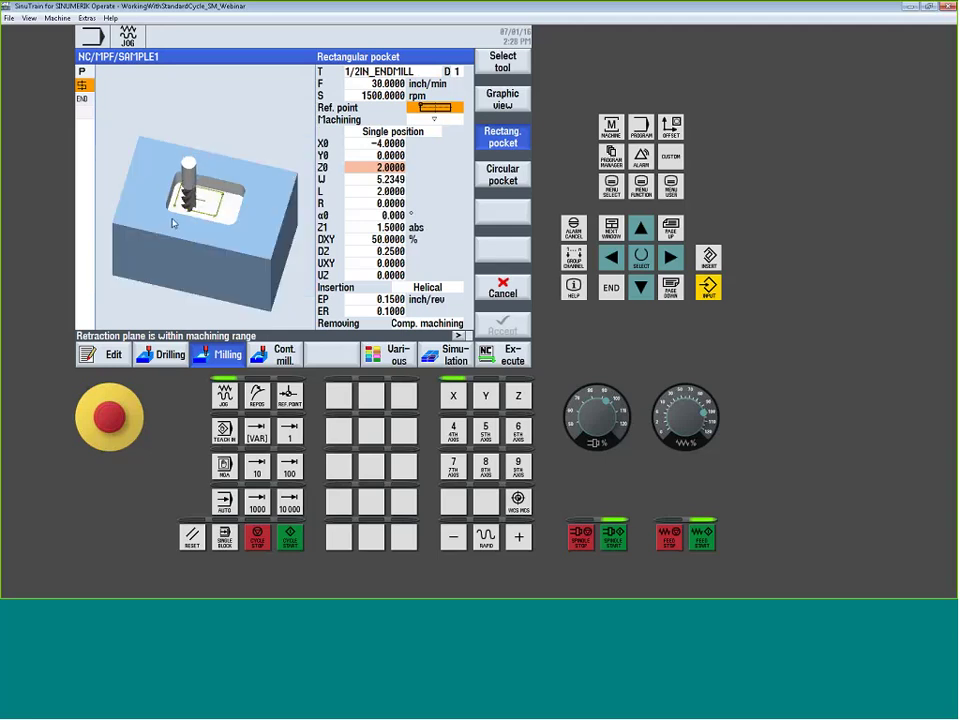
pyautogui.click(435, 107)
pyautogui.click(427, 133)
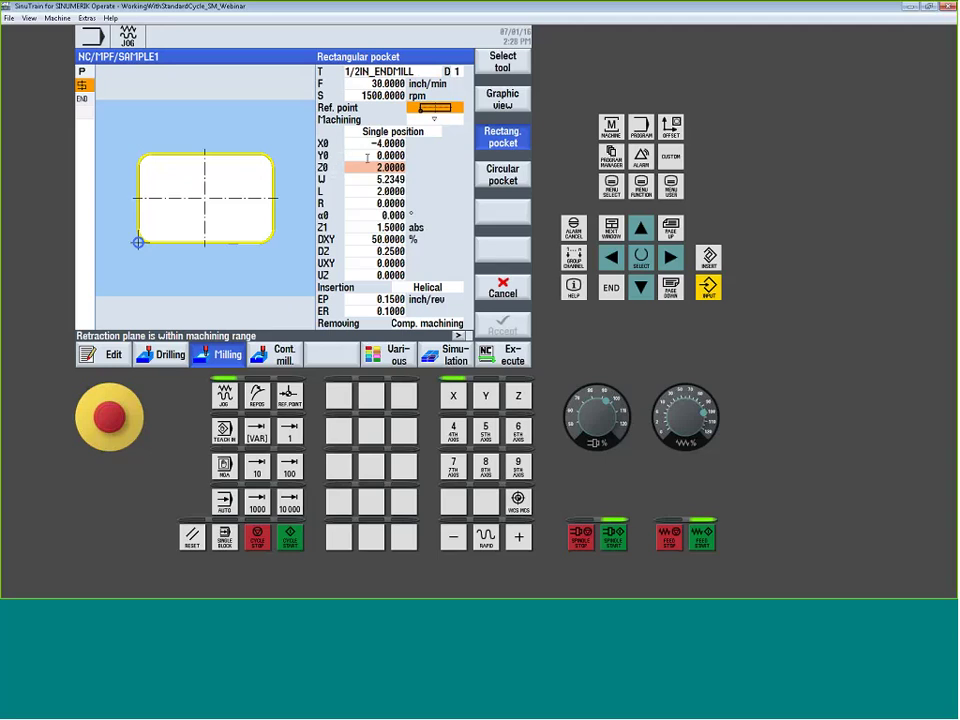
# - Try wall finishing and chamfer as the pocket's machining type, and examine the chamfer parameters FS and ZFS
pyautogui.click(449, 121)
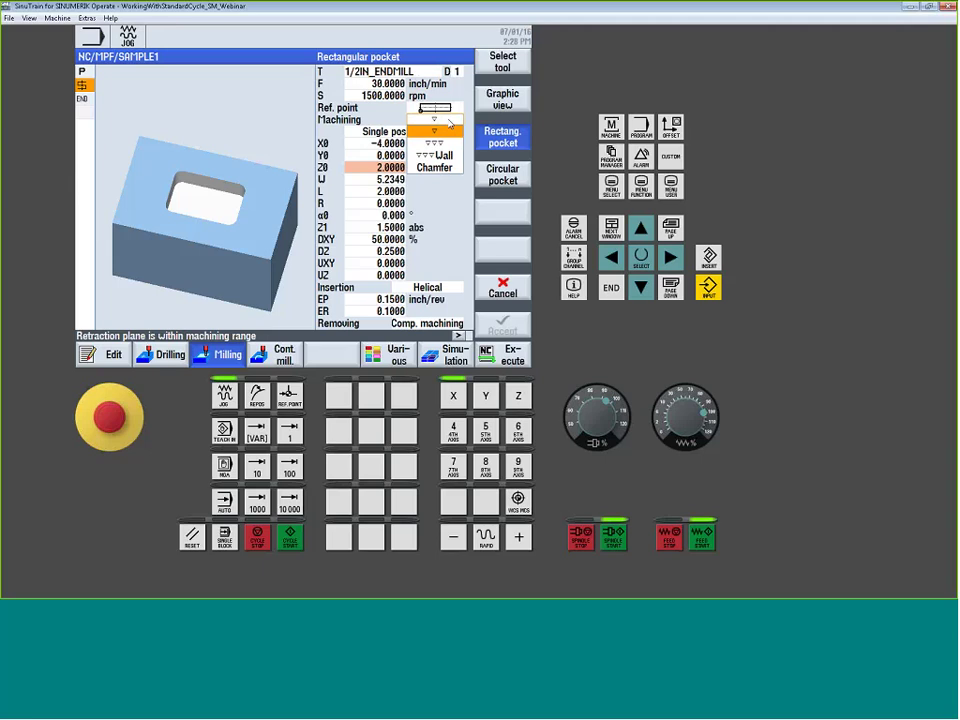
pyautogui.click(441, 156)
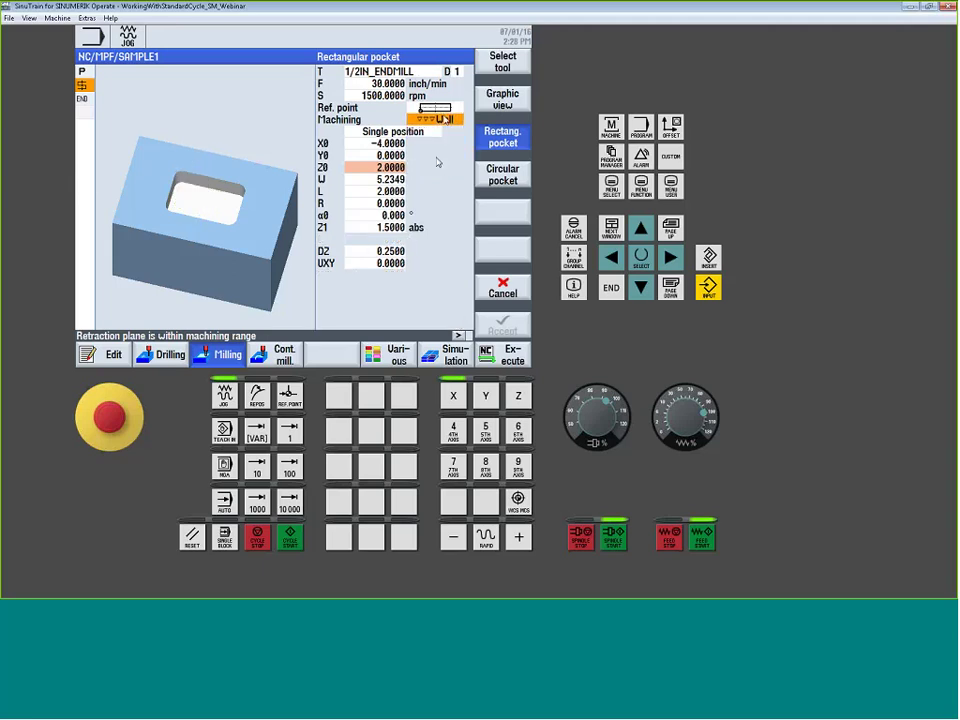
pyautogui.click(436, 119)
pyautogui.click(435, 167)
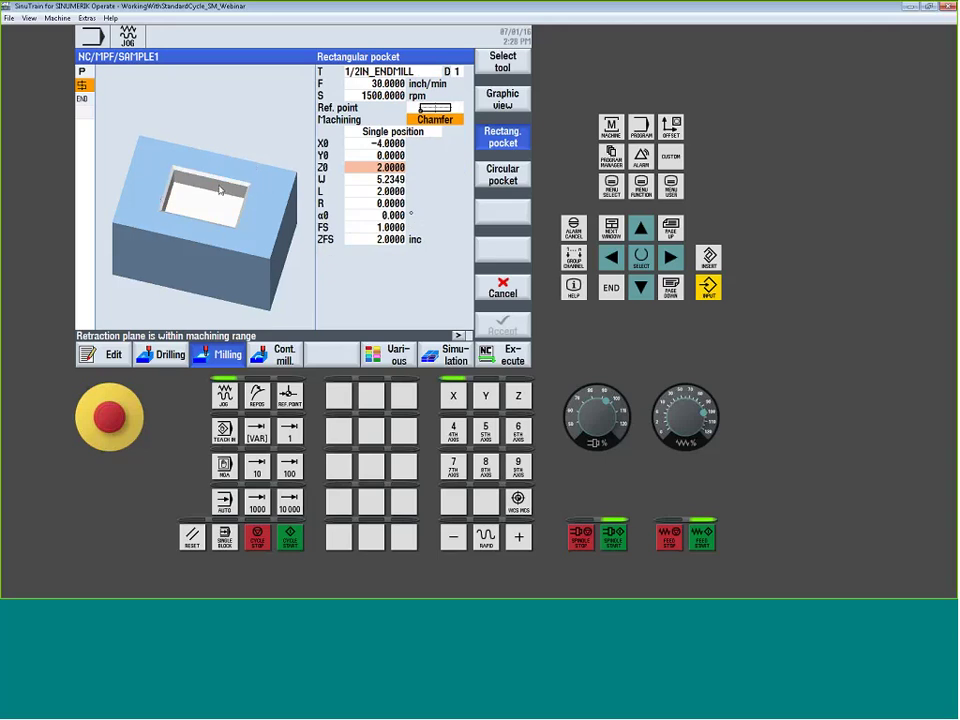
pyautogui.click(385, 227)
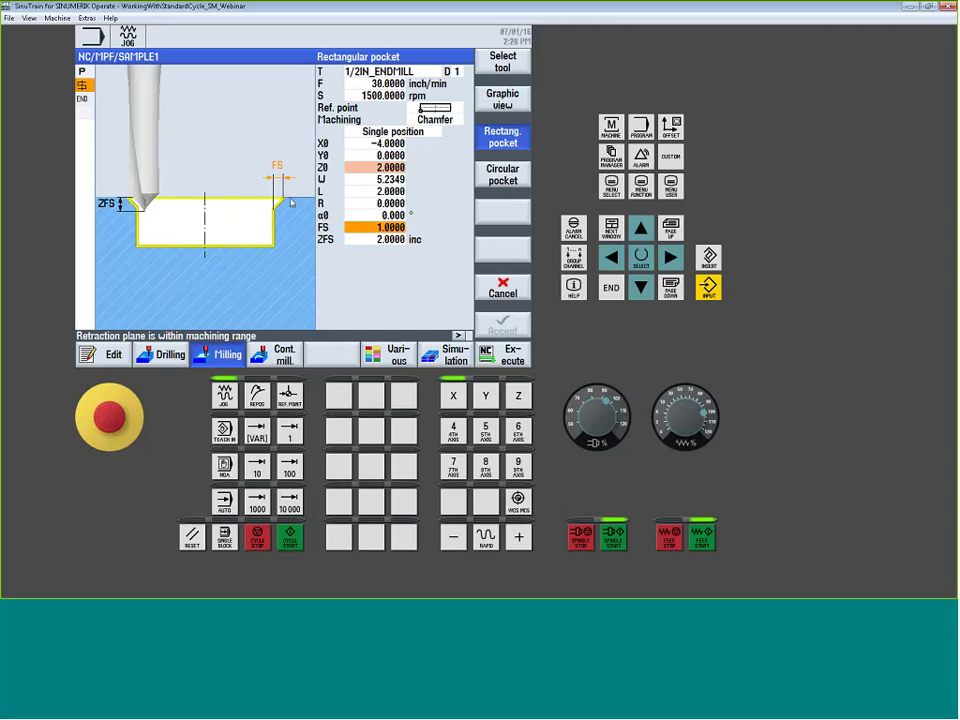
pyautogui.press('Down')
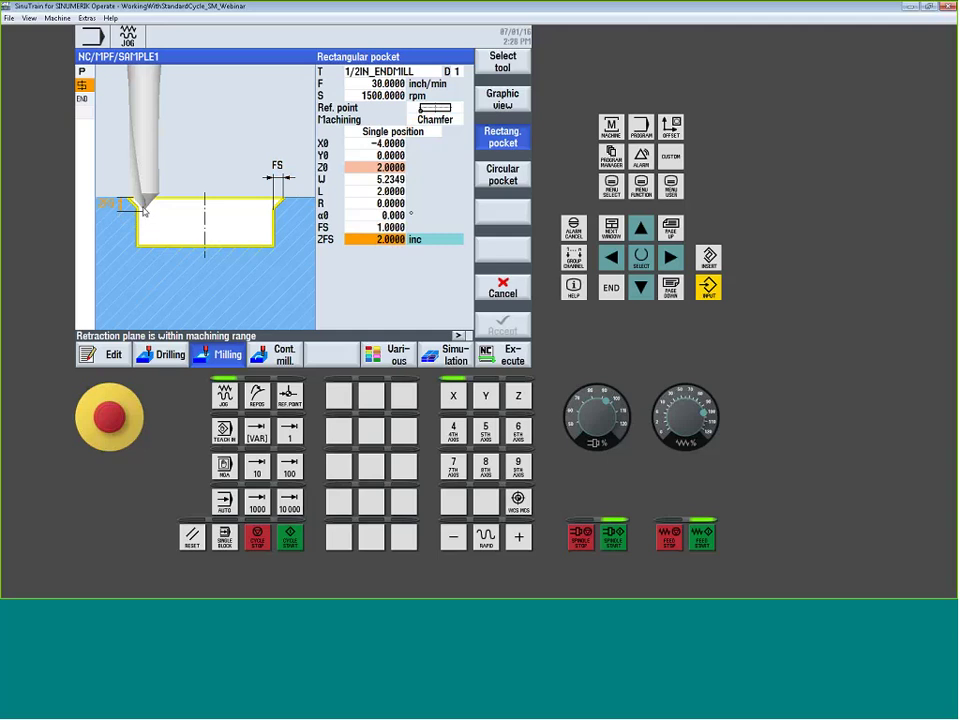
# - Change the pocket's machining type from chamfer to wall finishing, followed by full finishing (▽▽▽)
pyautogui.click(435, 119)
pyautogui.click(435, 119)
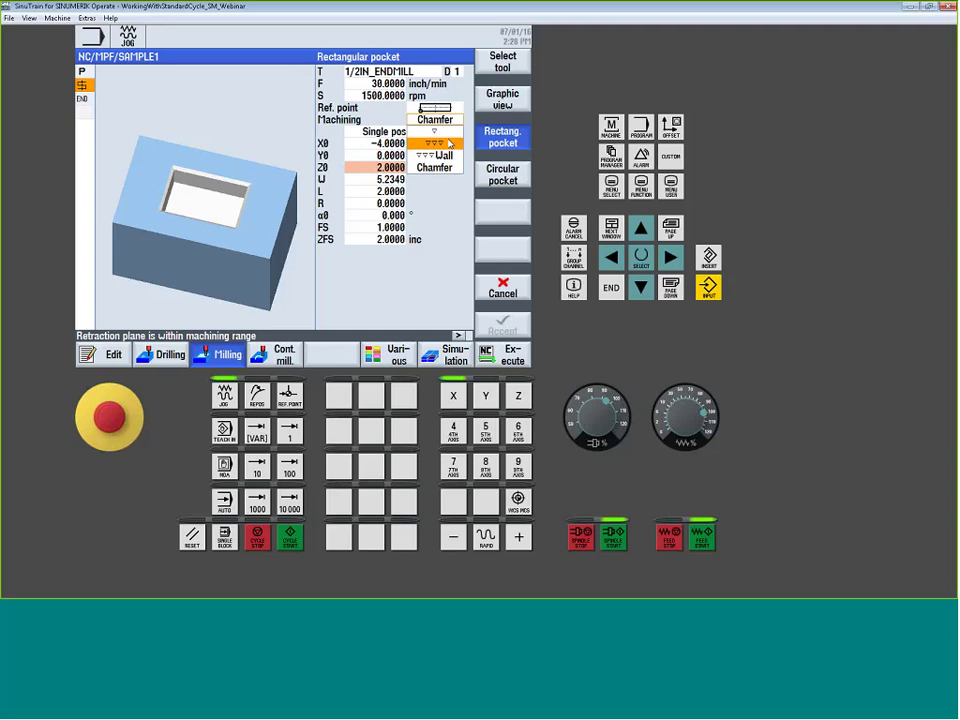
pyautogui.click(445, 155)
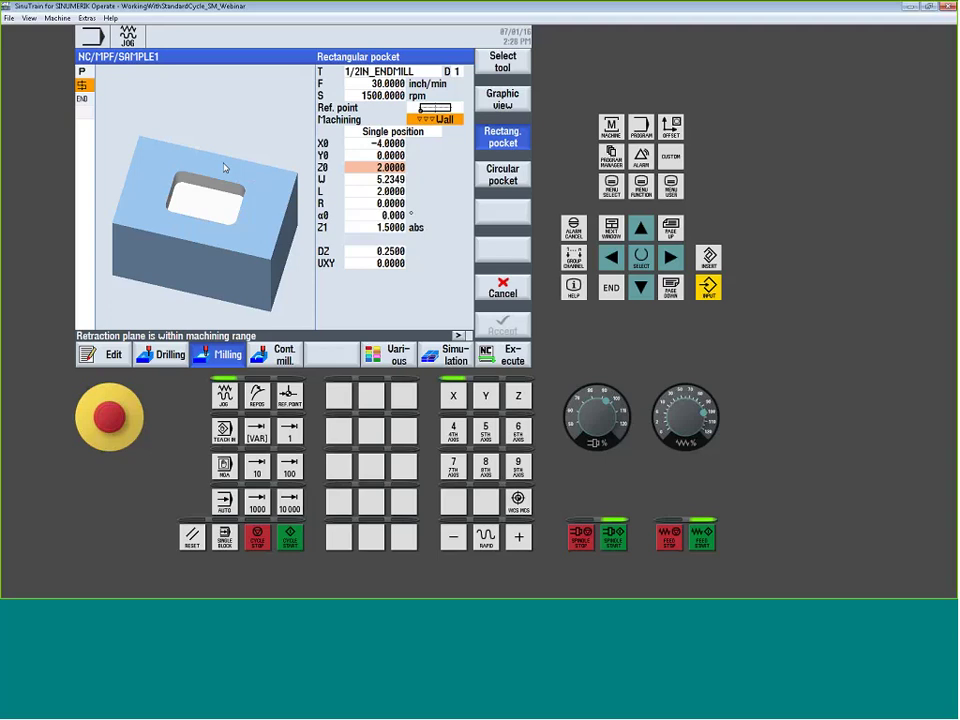
pyautogui.click(435, 119)
pyautogui.click(435, 131)
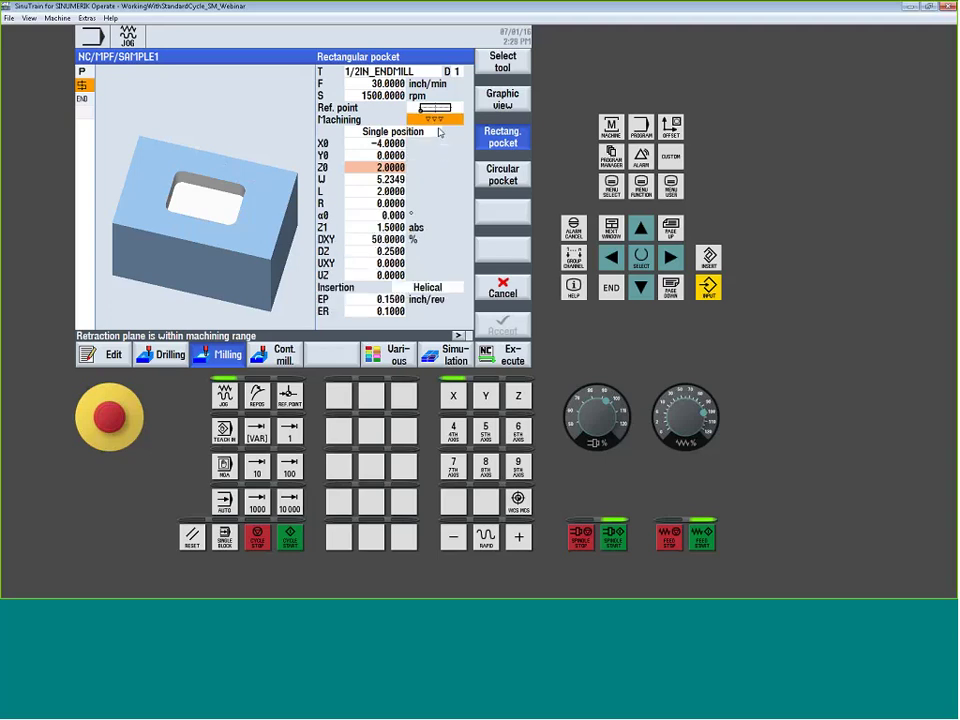
# - Set the pocket's machining type to roughing (▽) and its reference point to the pocket centre
pyautogui.click(435, 119)
pyautogui.click(435, 131)
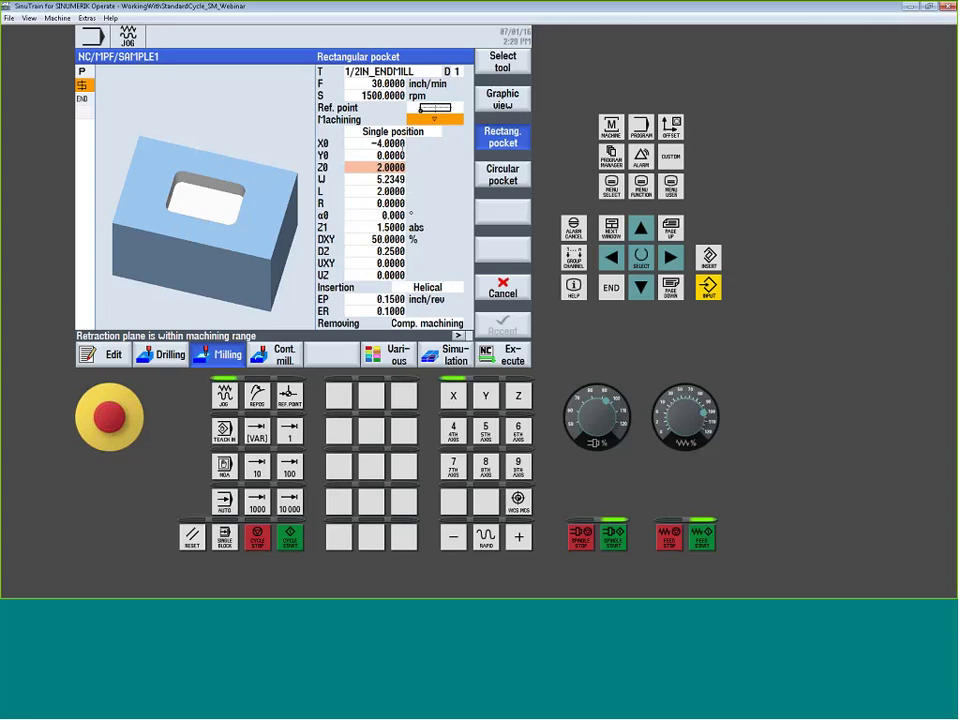
pyautogui.click(413, 144)
pyautogui.click(435, 107)
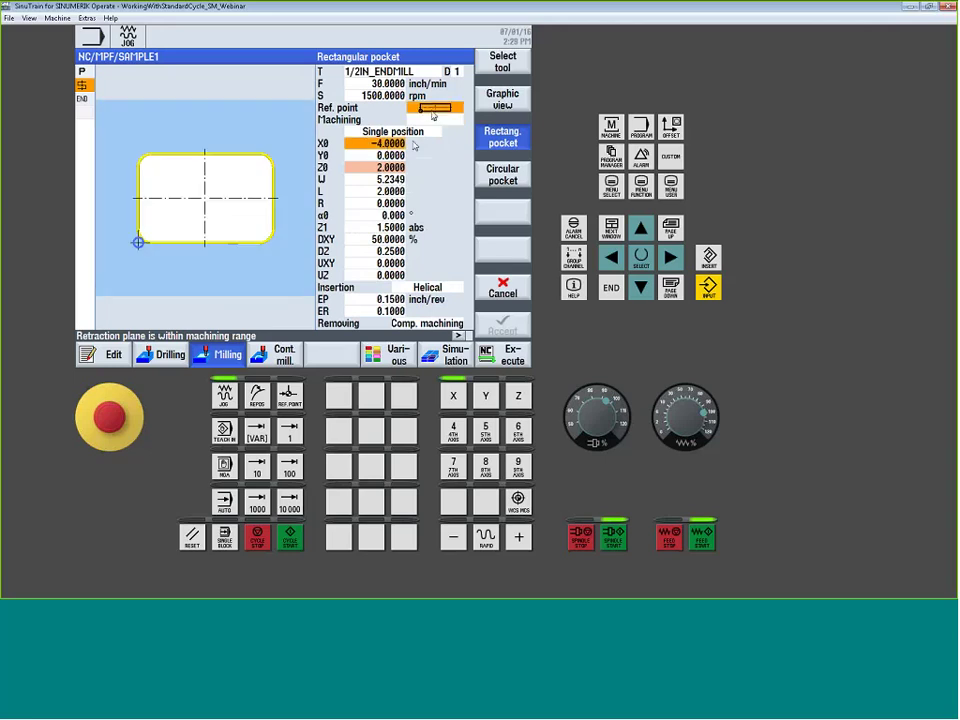
pyautogui.click(435, 107)
pyautogui.click(435, 131)
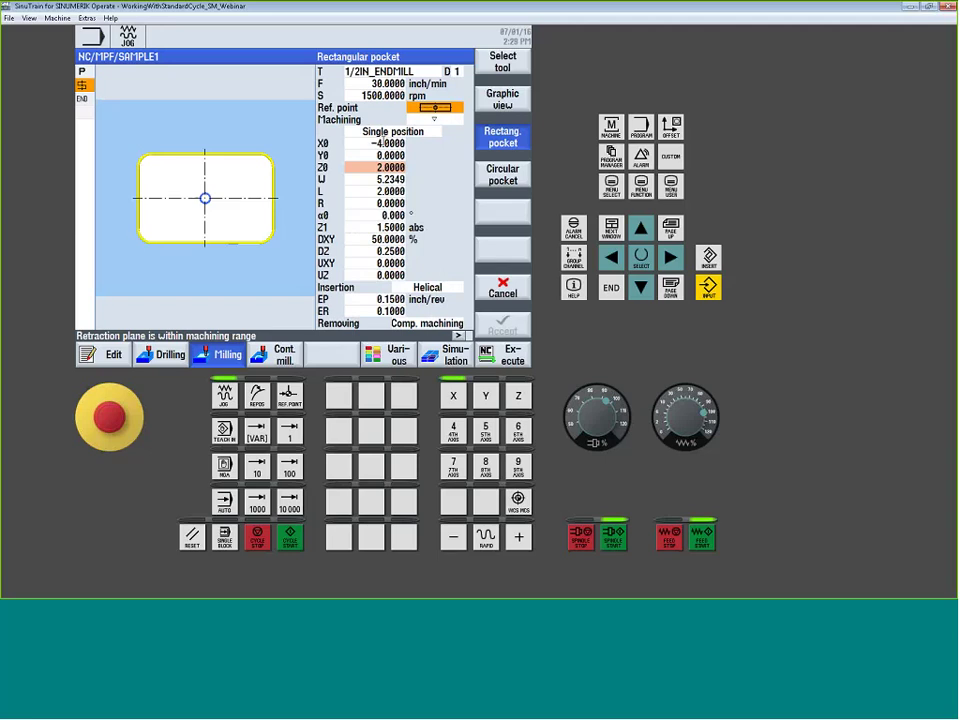
# - Examine the pocket's position, width, length and corner radius parameters with their help graphics
pyautogui.press('Down')
pyautogui.press('Down')
pyautogui.press('Down')
pyautogui.press('Down')
pyautogui.press('Down')
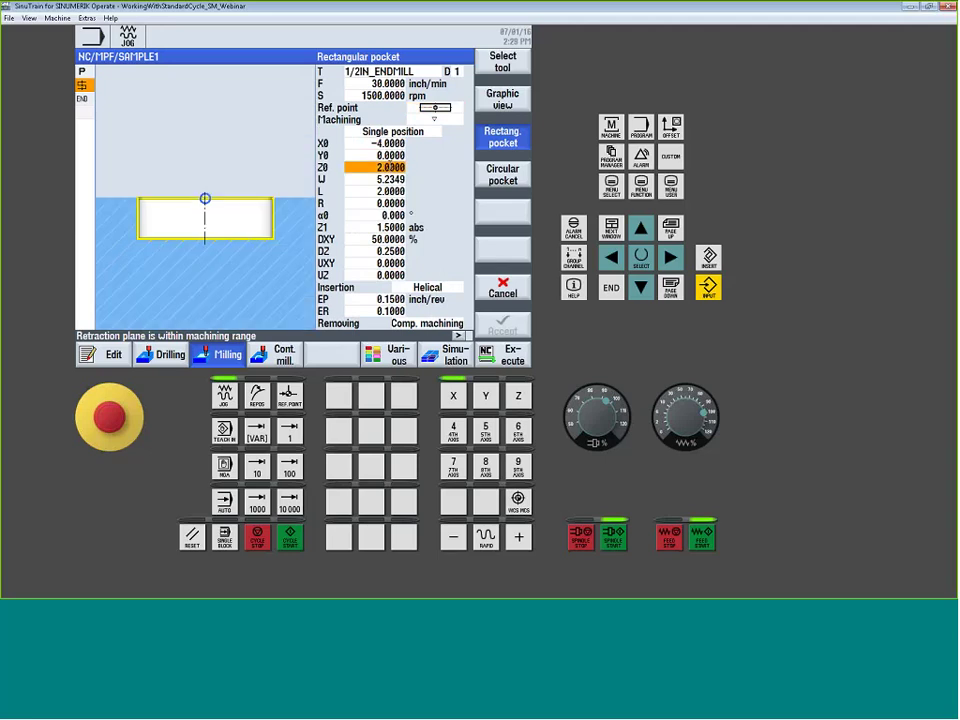
pyautogui.press('Down')
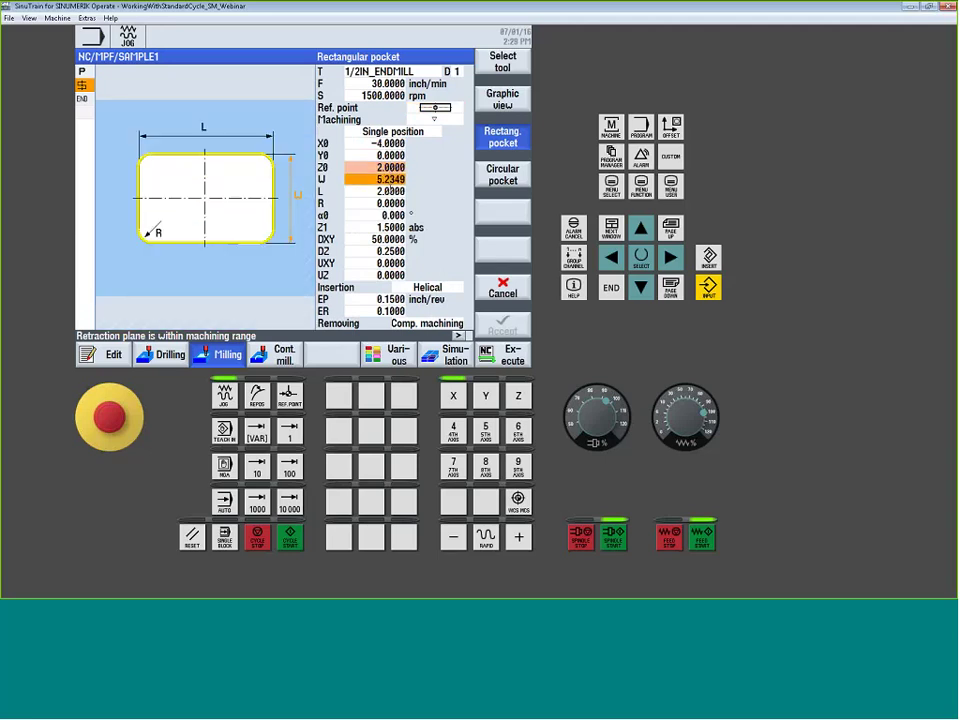
pyautogui.press('Down')
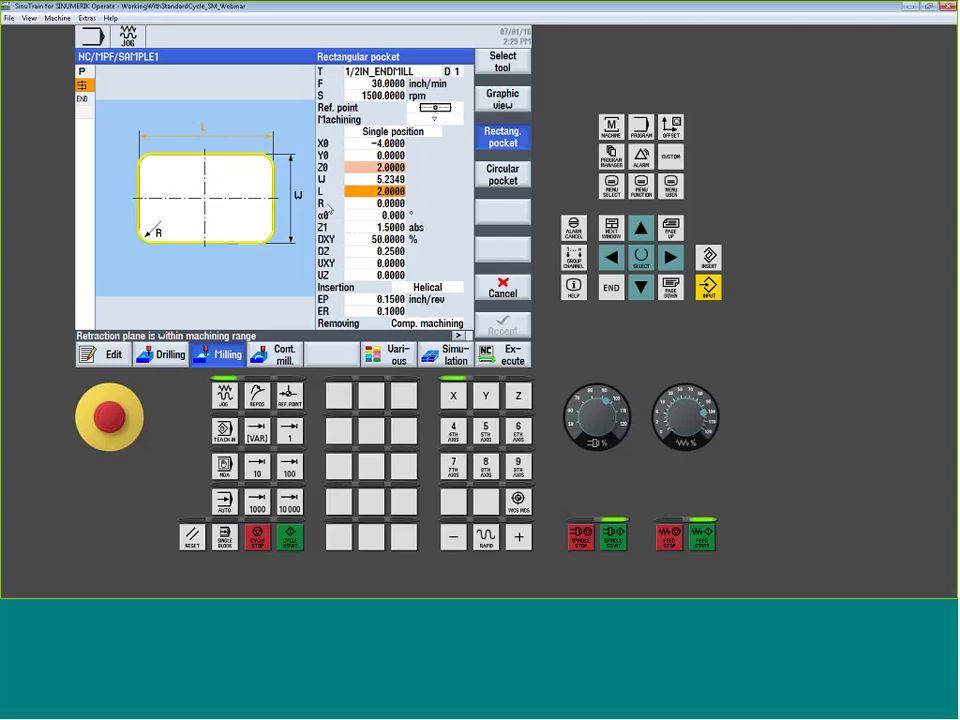
pyautogui.press('Down')
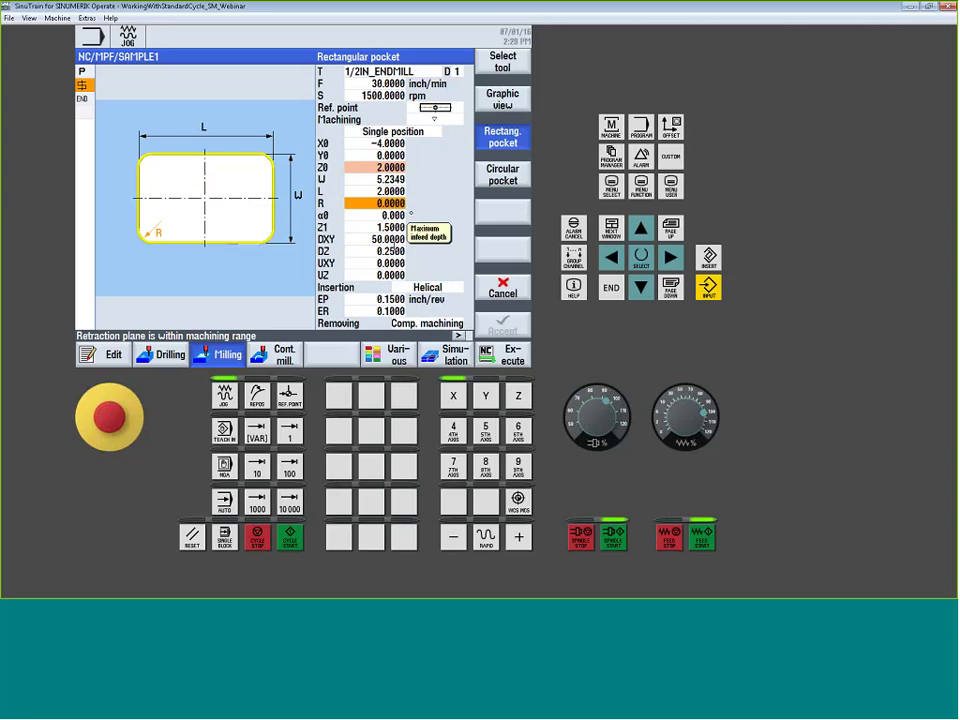
# - Try vertical insertion for the rectangular pocket and set the insertion mode back to helical
pyautogui.click(430, 288)
pyautogui.click(430, 288)
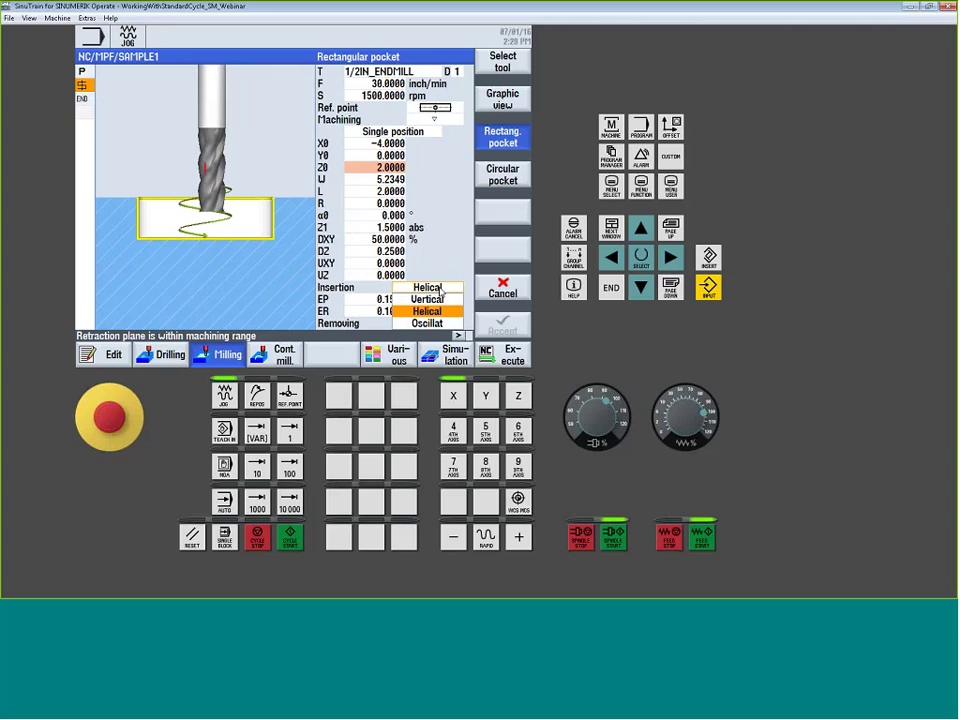
pyautogui.click(436, 299)
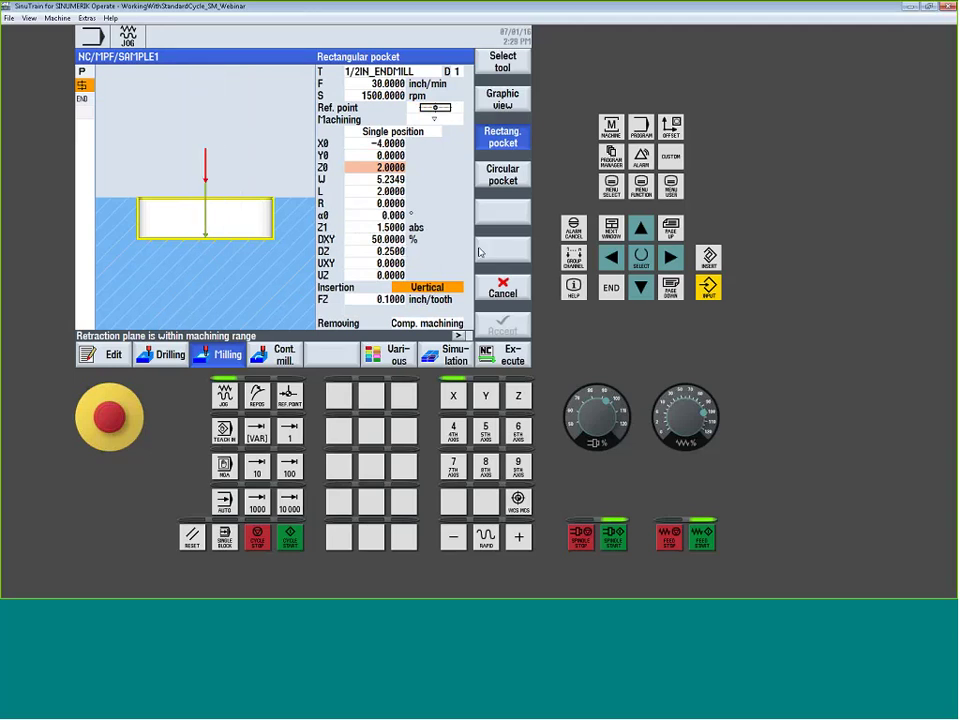
pyautogui.click(436, 290)
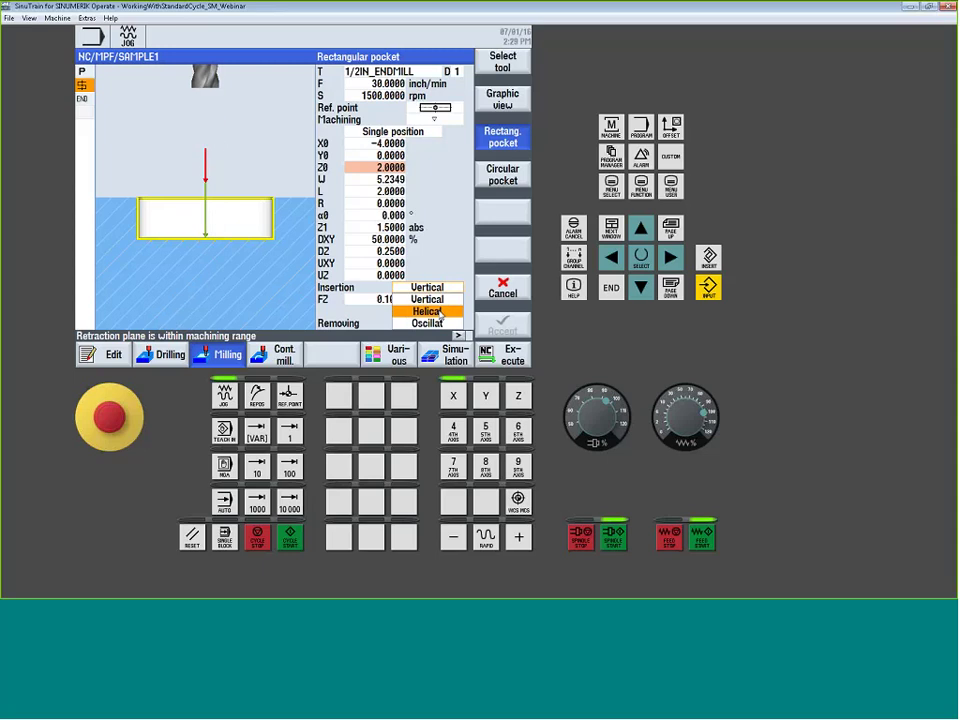
pyautogui.click(427, 311)
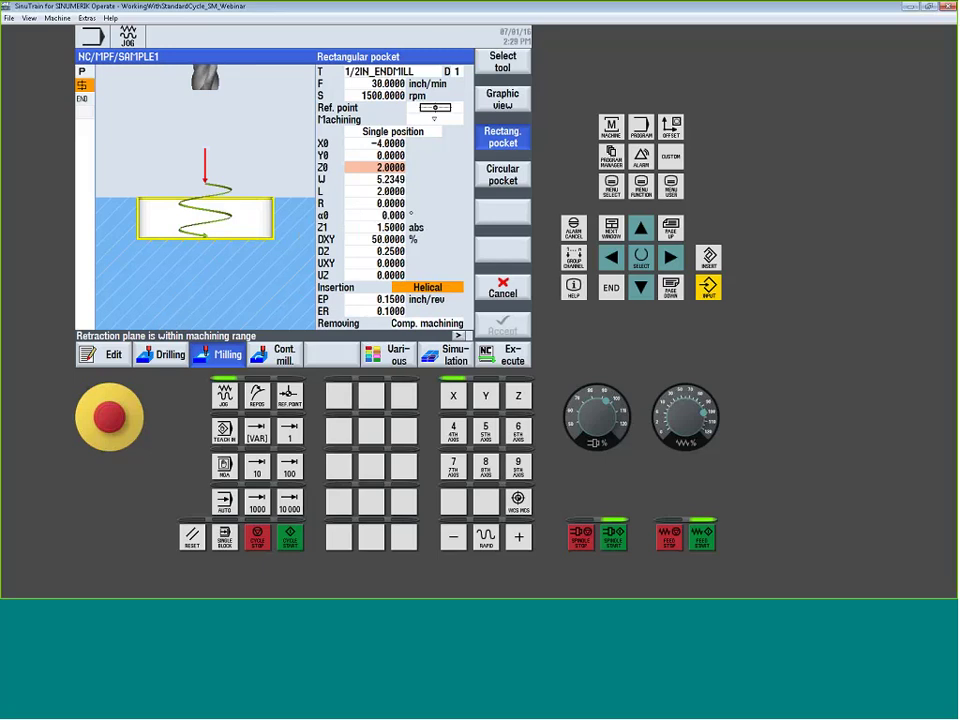
# - Set the pocket's insertion mode to Oscillat and select its insertion angle EW
pyautogui.click(430, 288)
pyautogui.click(427, 323)
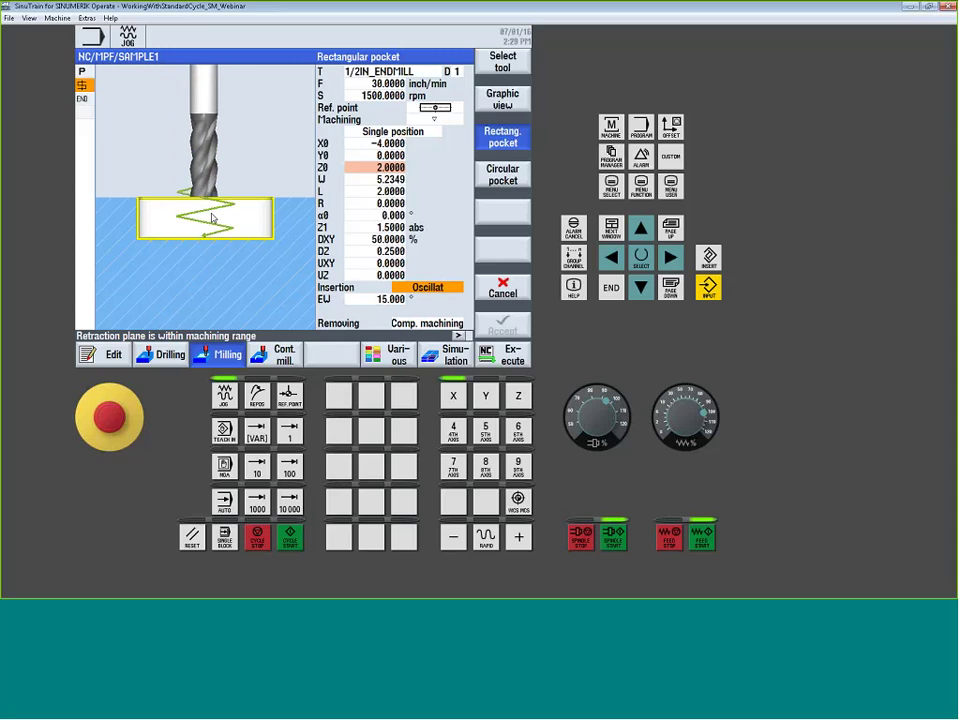
pyautogui.press('Down')
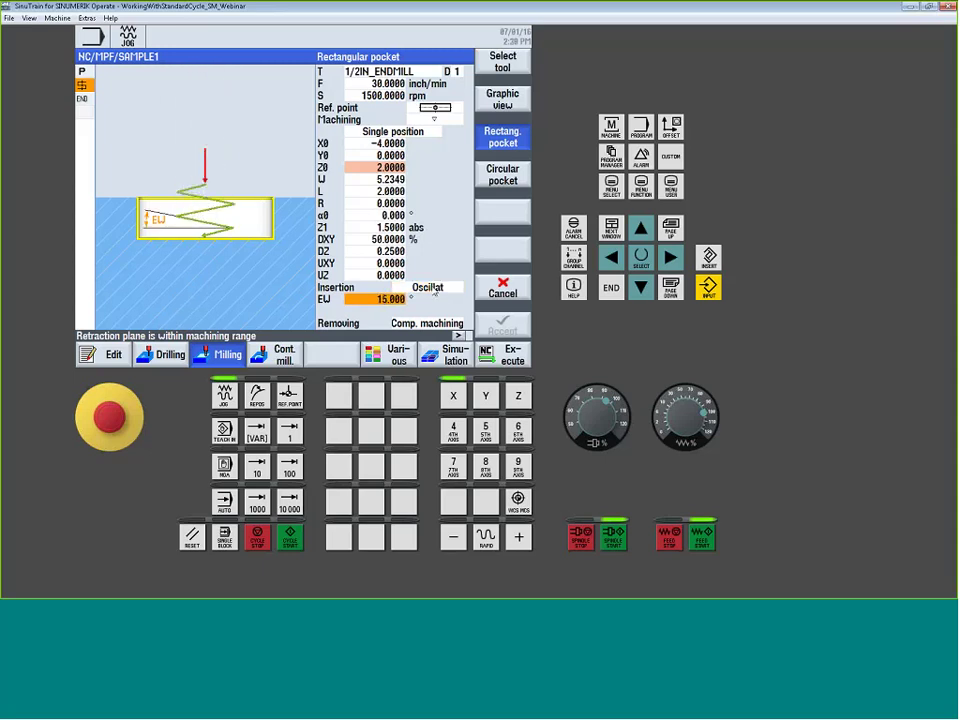
# - Switch to the circular pocket cycle, bring up the SM_StandardCycles_Ex1.pdf drawing, and select the 3/4IN_ENDMILL as tool
pyautogui.click(514, 181)
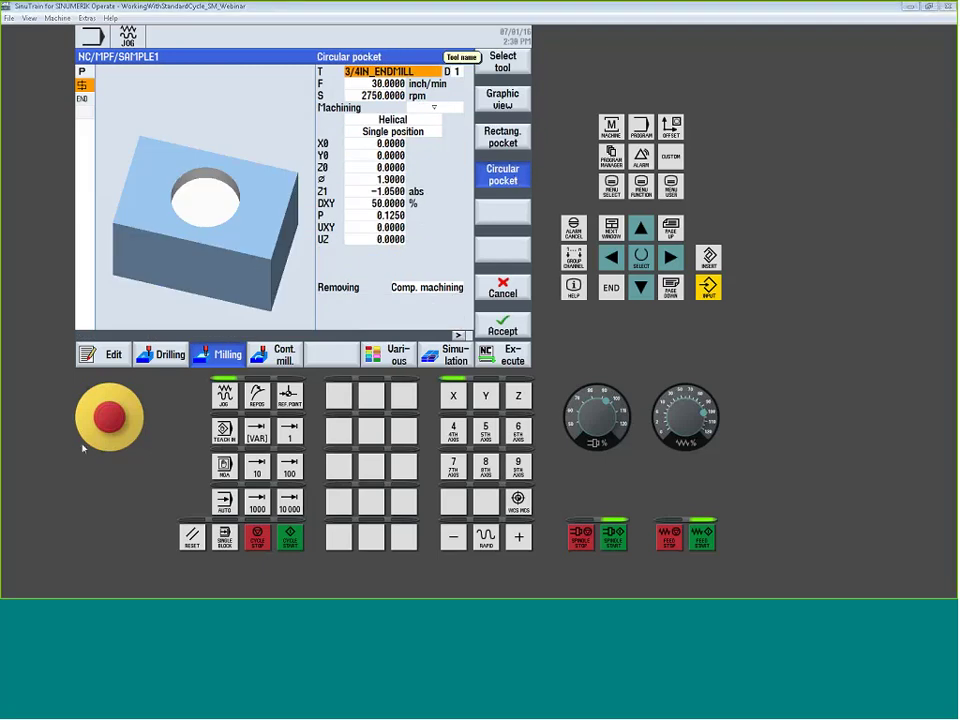
pyautogui.hotkey('alt', 'Tab')
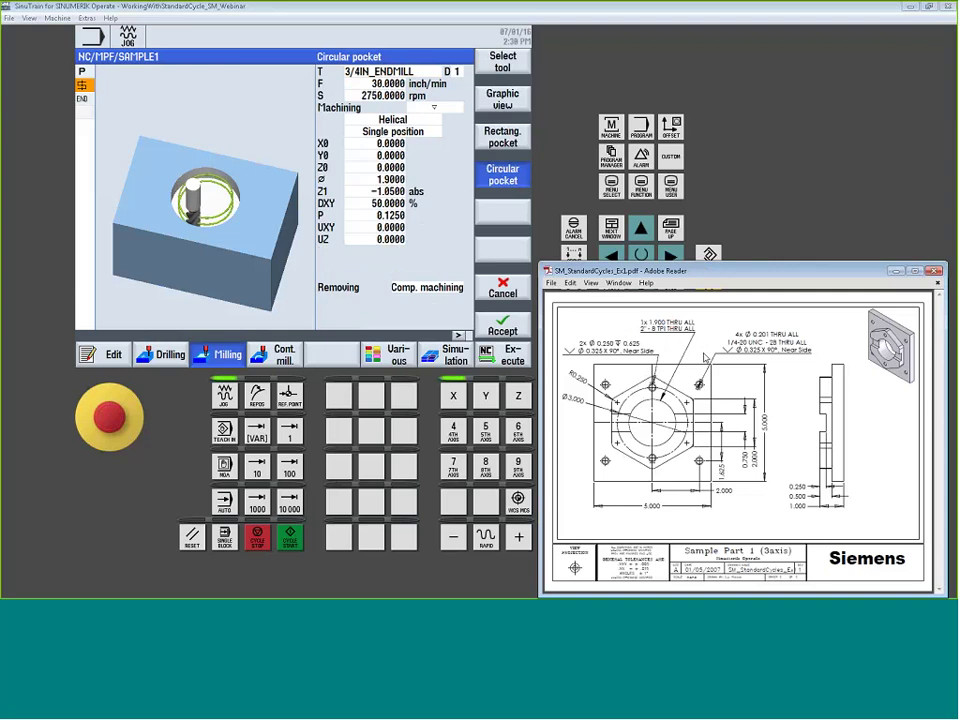
pyautogui.click(413, 71)
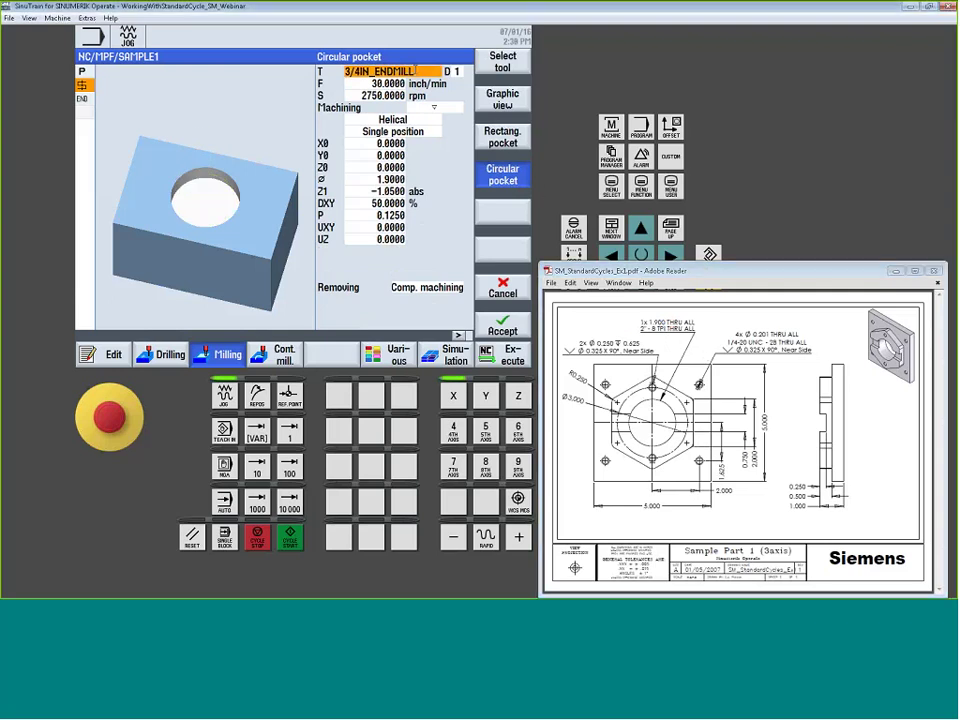
pyautogui.click(502, 61)
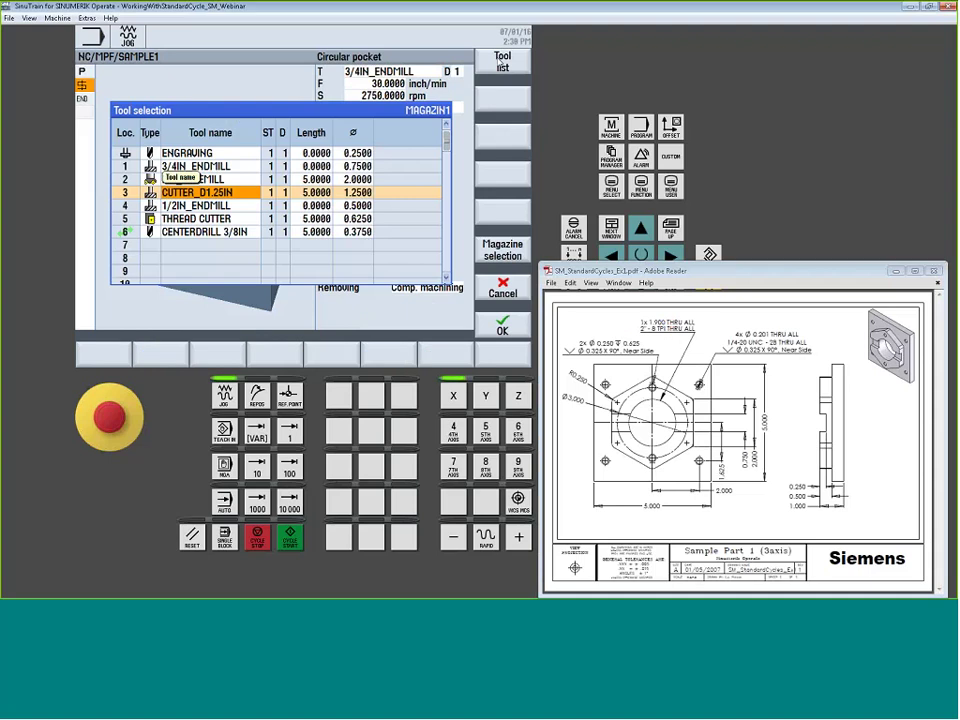
pyautogui.click(206, 169)
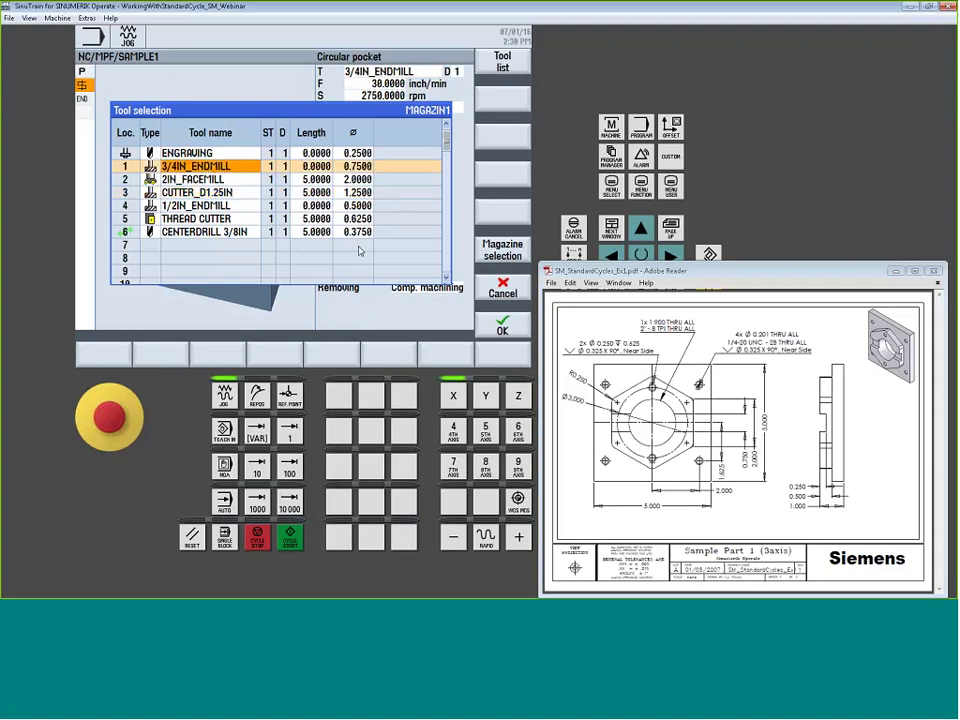
pyautogui.click(507, 326)
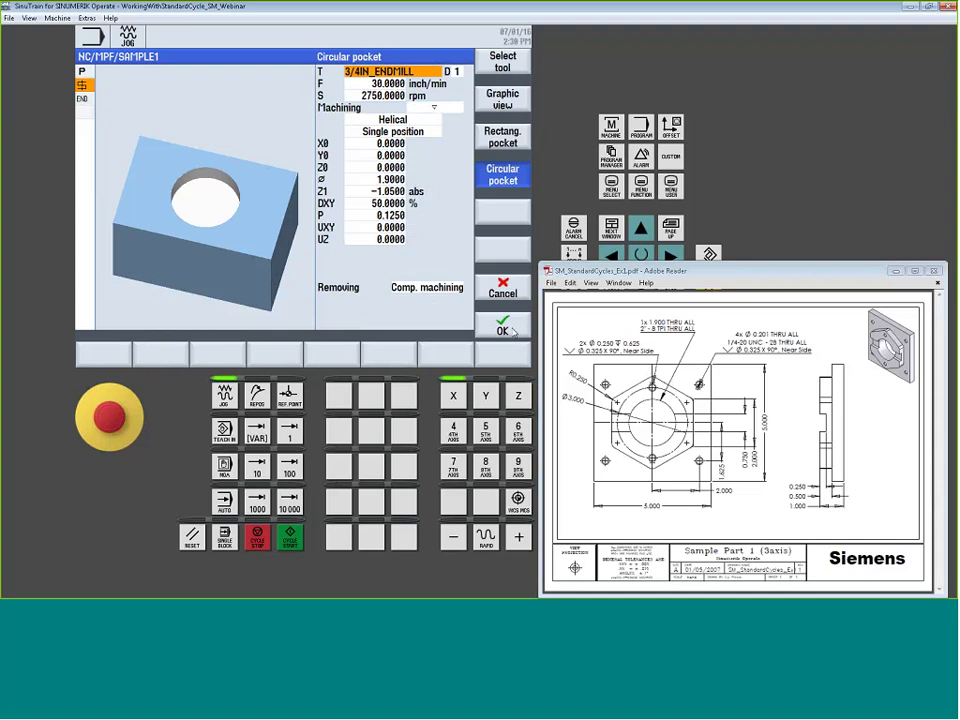
# - Review the circular pocket's feed rate F and spindle speed S, and set the machining type to roughing (▽)
pyautogui.click(390, 83)
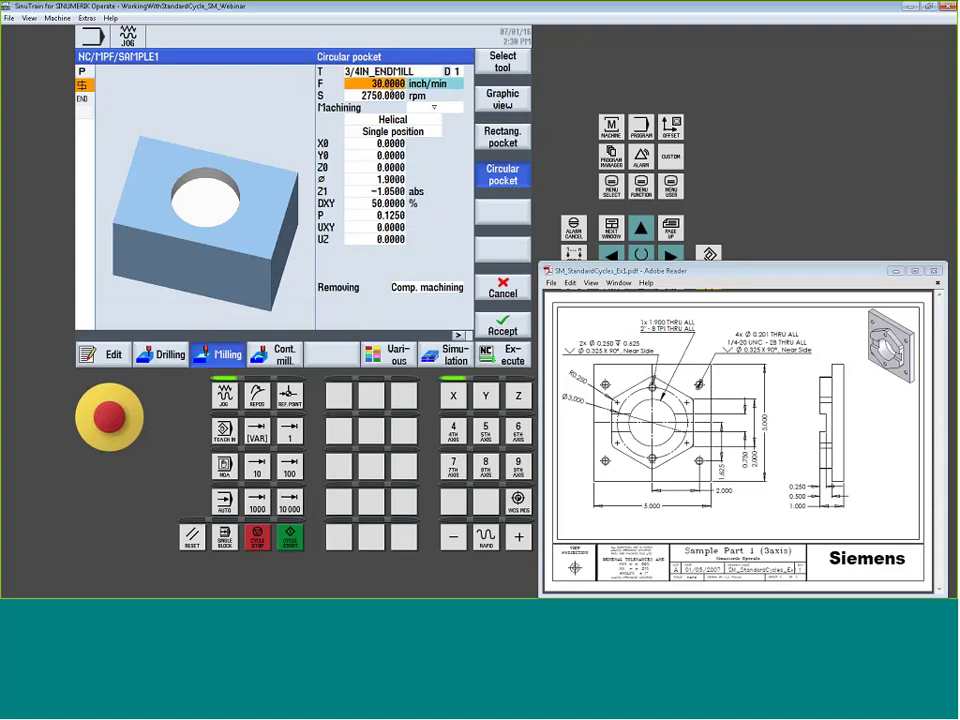
pyautogui.click(375, 95)
pyautogui.click(375, 83)
pyautogui.moveTo(656, 264); pyautogui.dragTo(657, 280)
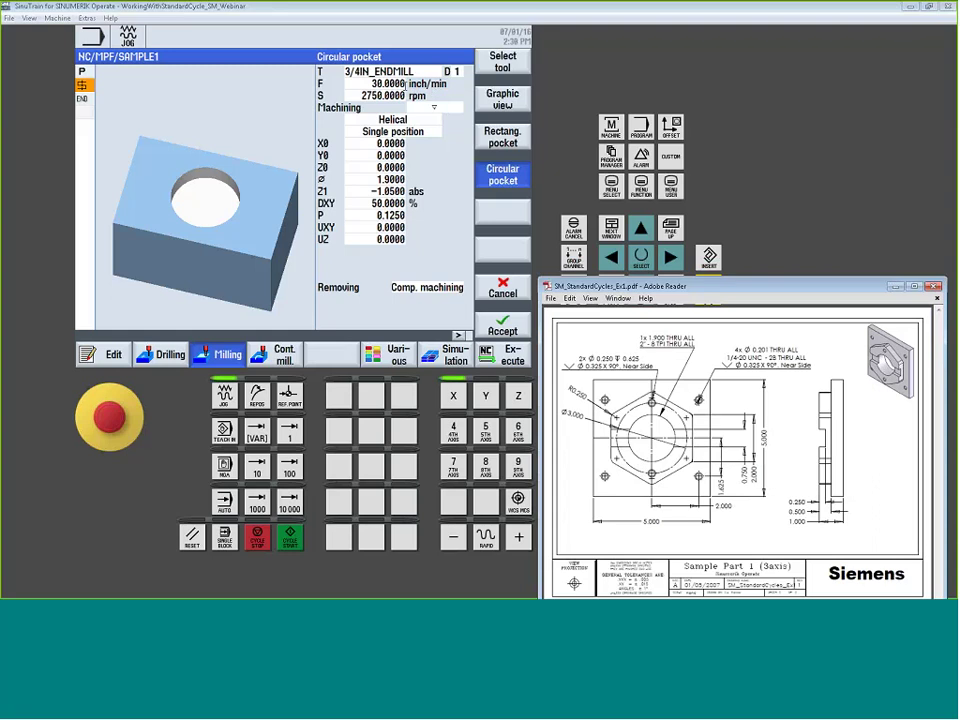
pyautogui.click(390, 83)
pyautogui.click(395, 96)
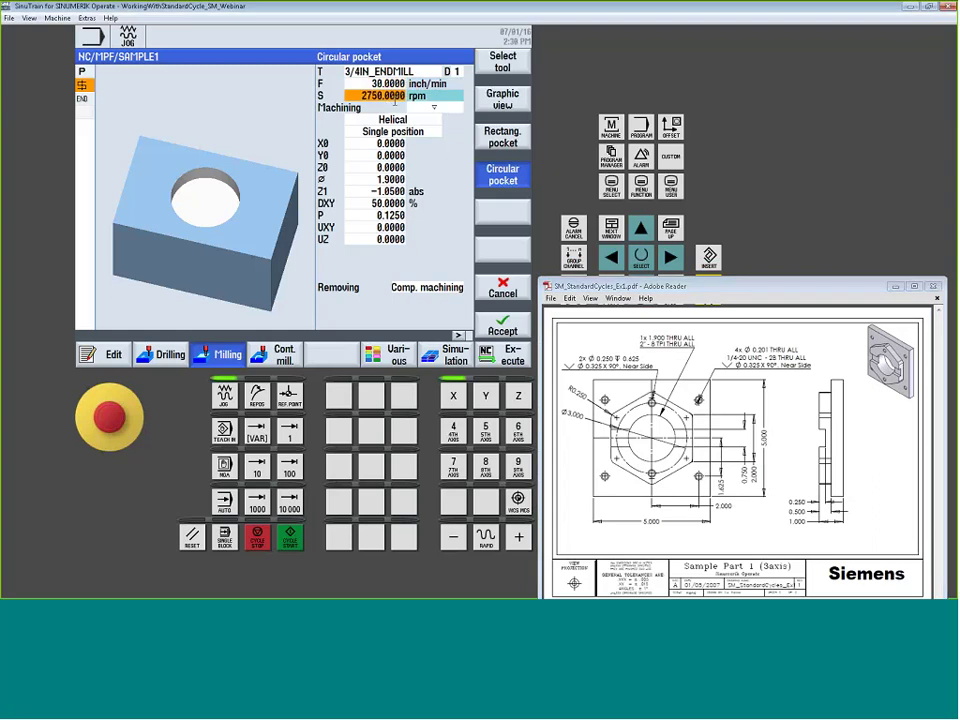
pyautogui.click(435, 107)
pyautogui.click(446, 110)
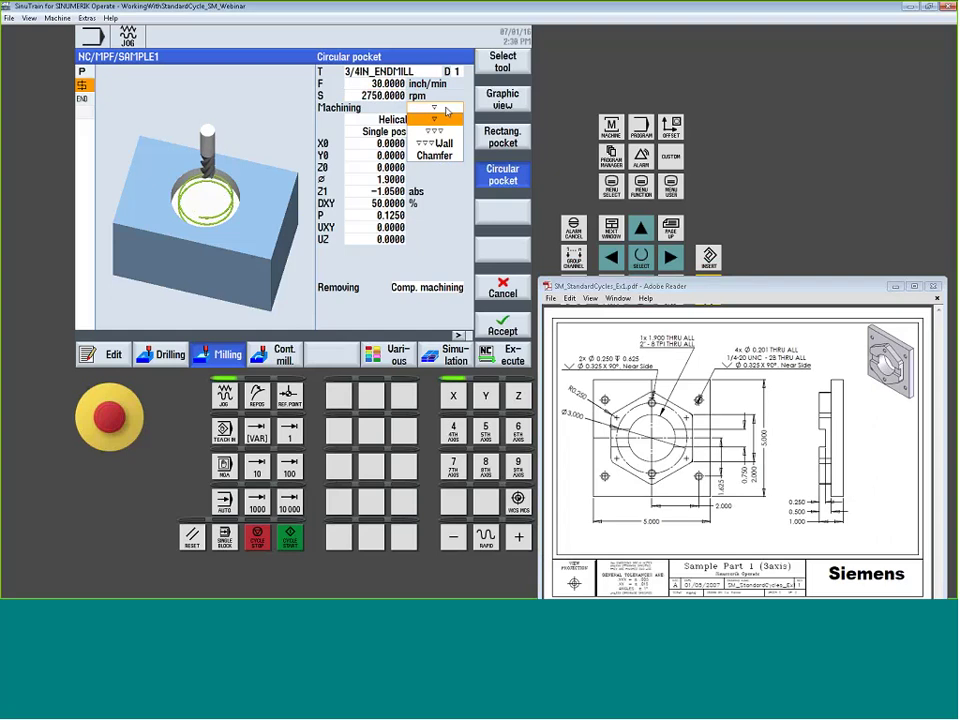
pyautogui.click(443, 121)
# - Try centric machining for the circular pocket and set the machining mode back to helical
pyautogui.click(412, 121)
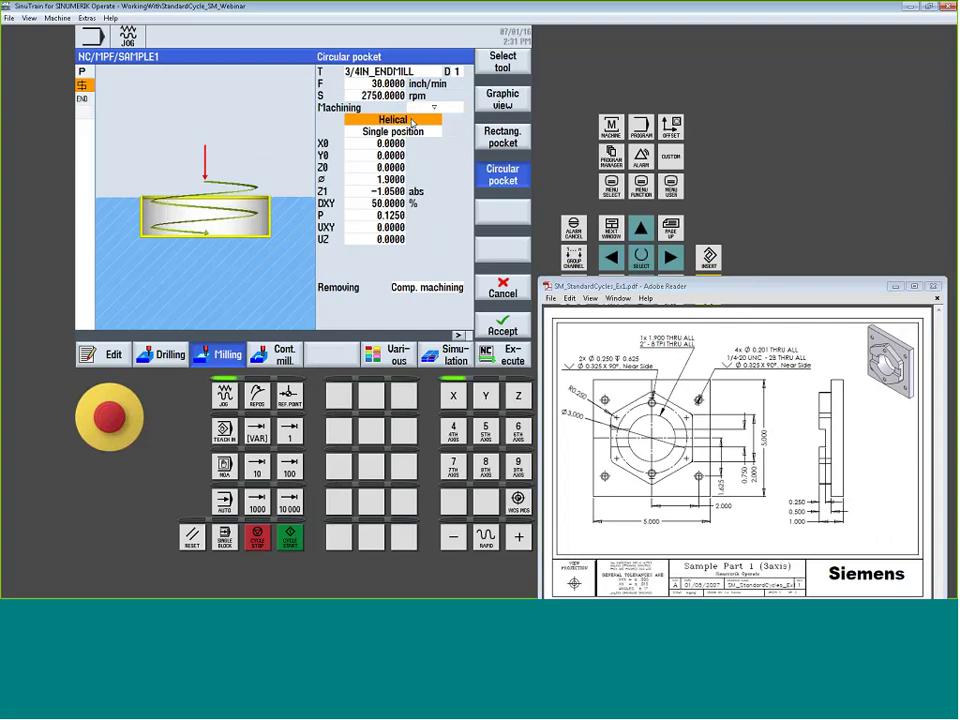
pyautogui.click(412, 121)
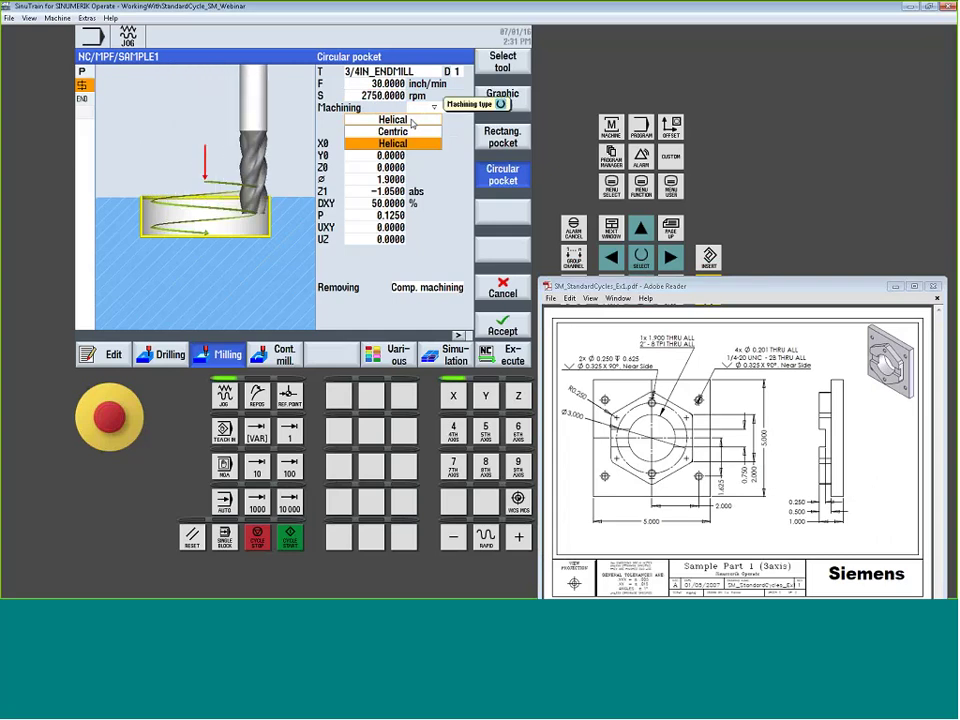
pyautogui.click(411, 132)
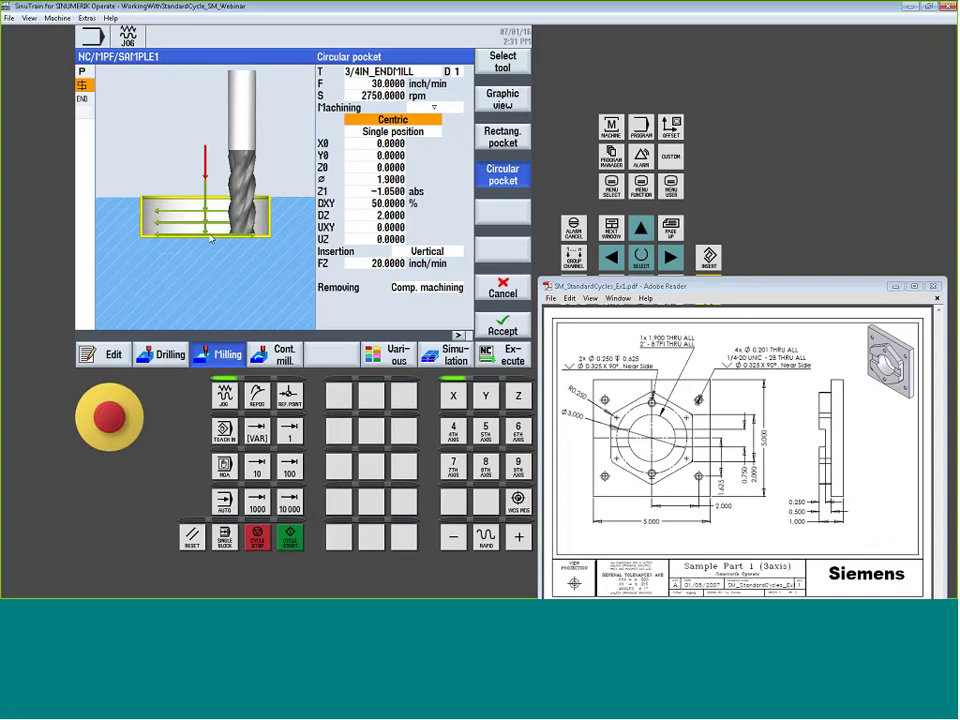
pyautogui.click(392, 119)
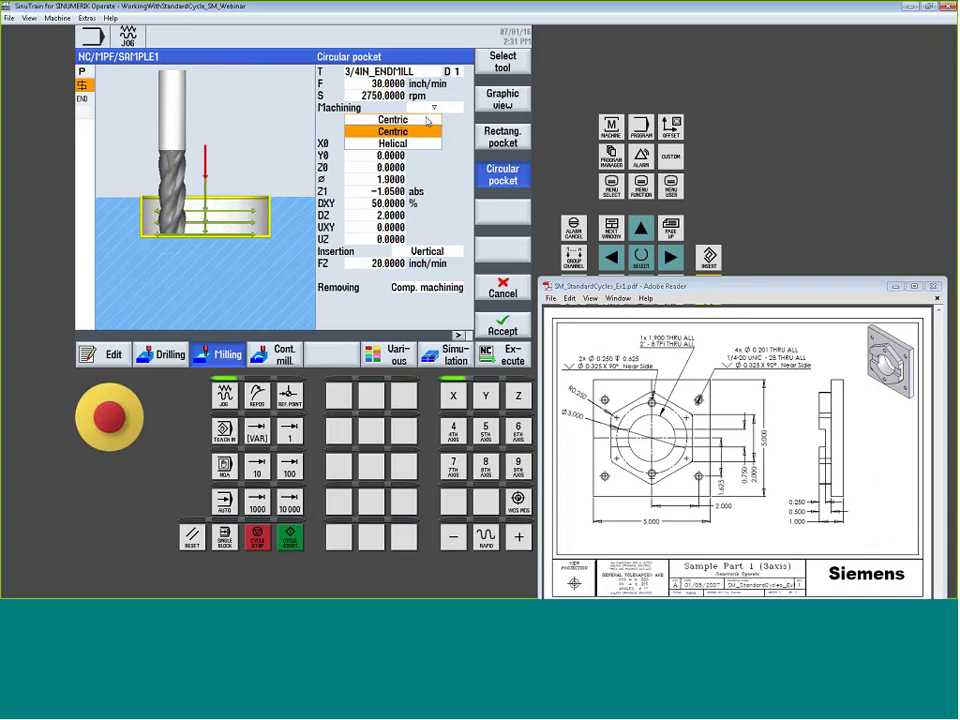
pyautogui.click(412, 148)
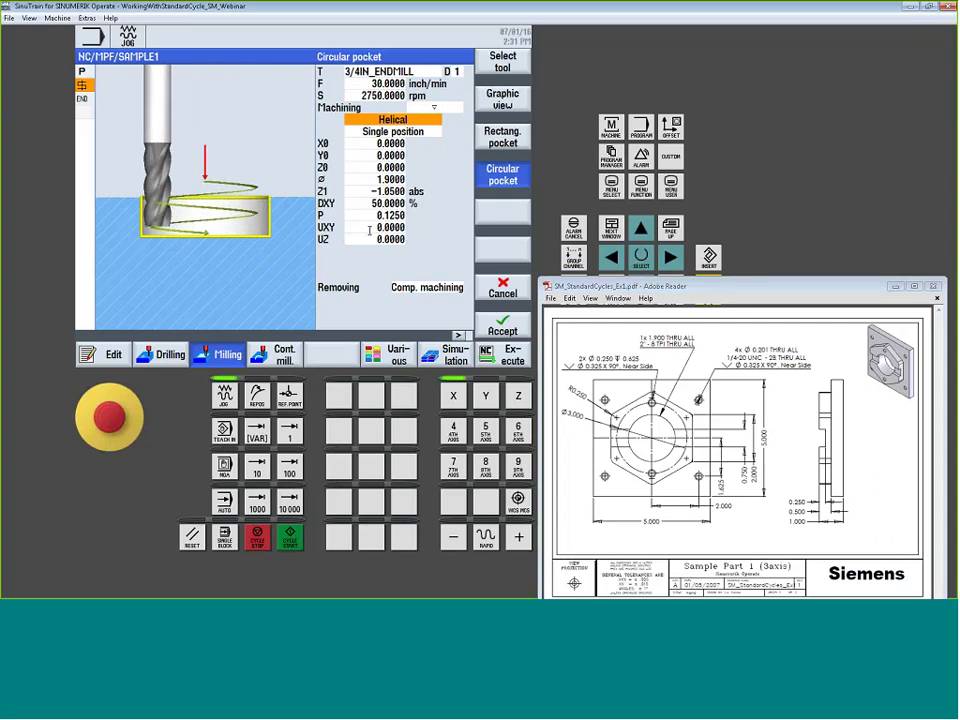
# - Go through the circular pocket's parameters down to the plane infeed DXY and view its help graphic
pyautogui.press('Down')
pyautogui.press('Down')
pyautogui.press('Down')
pyautogui.press('Down')
pyautogui.press('Down')
pyautogui.press('Down')
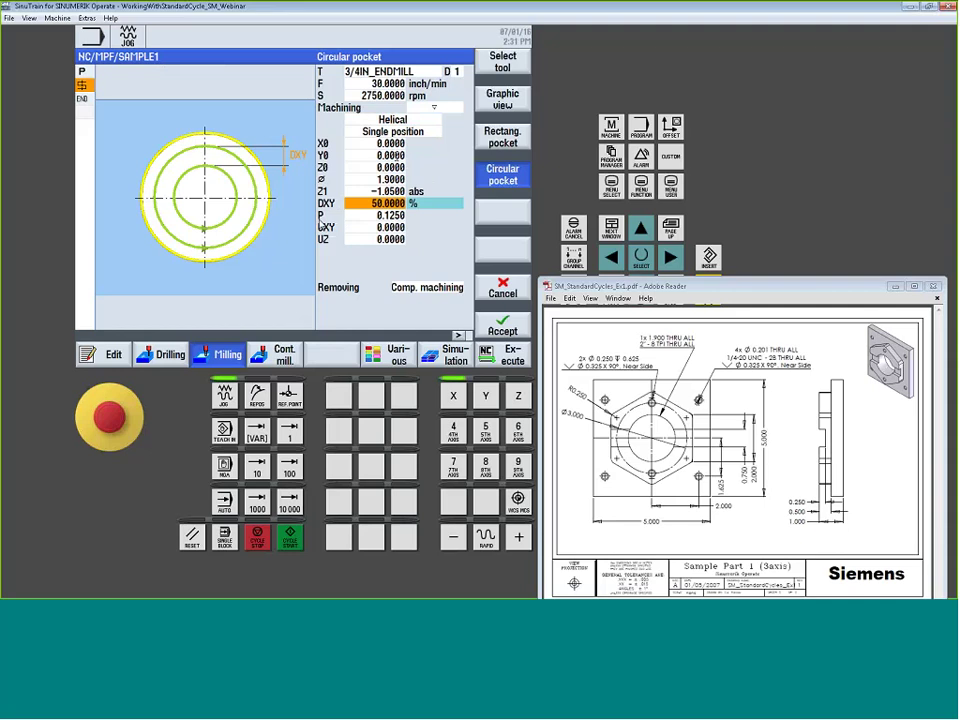
# - Try the position pattern option for the circular pocket and set it back to single position
pyautogui.click(409, 120)
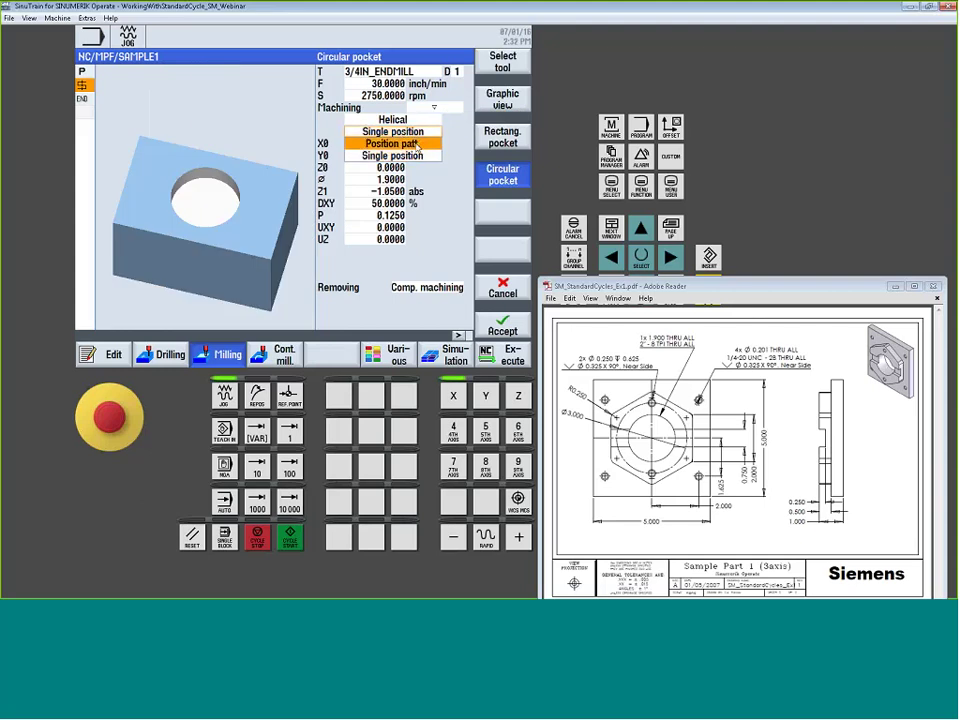
pyautogui.click(416, 144)
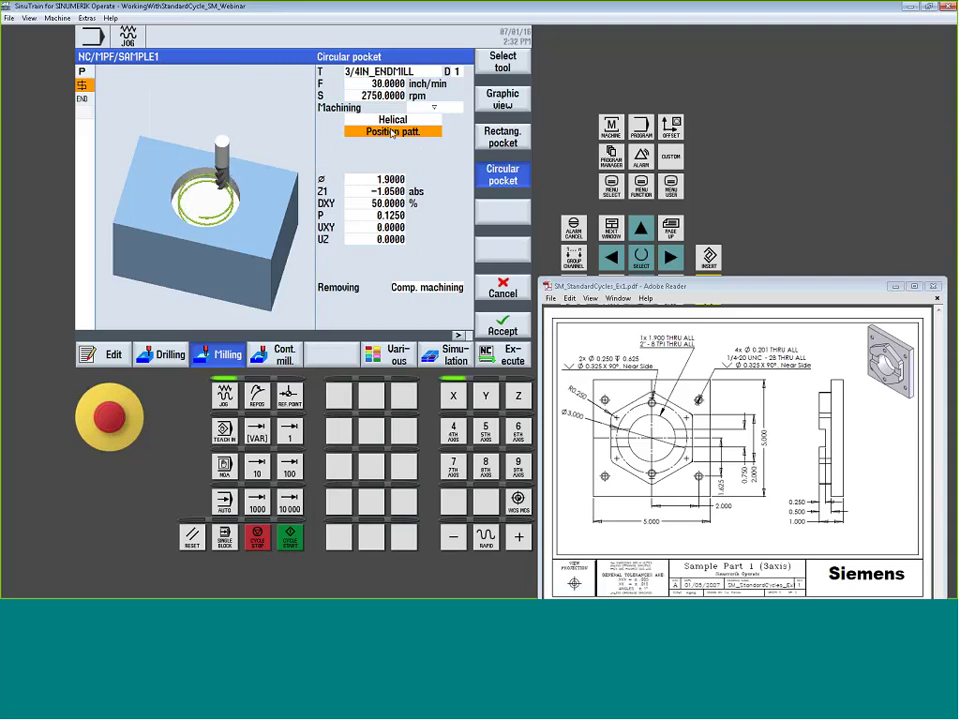
pyautogui.click(393, 131)
pyautogui.click(396, 153)
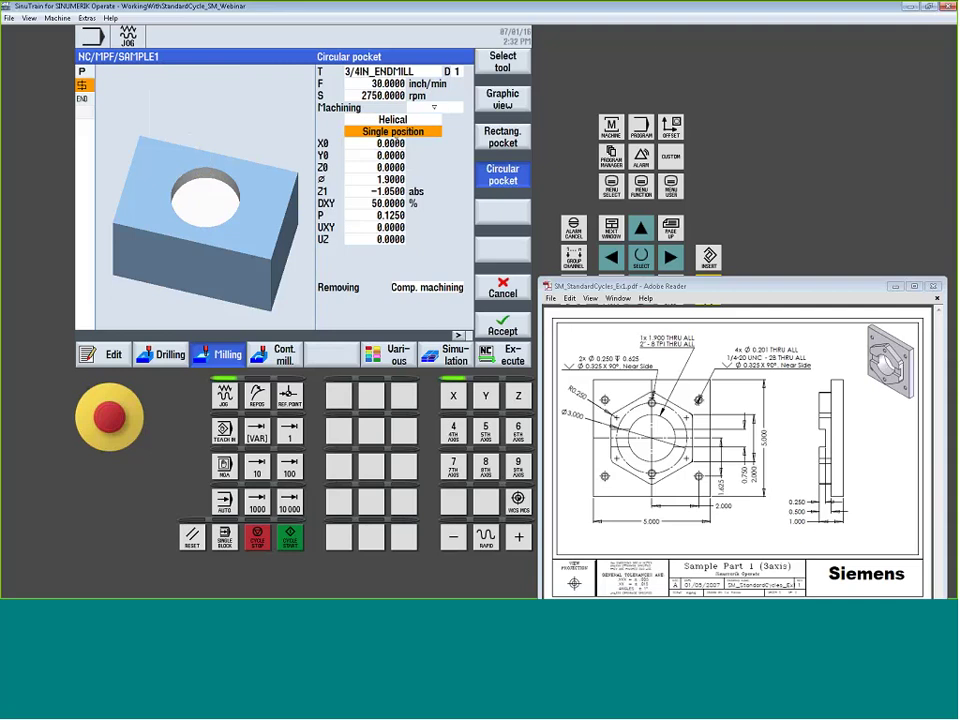
# - Examine the circular pocket's reference point, diameter, depth Z1, infeed DXY, pitch P and finishing allowances UXY and UZ
pyautogui.click(396, 137)
pyautogui.press('Return')
pyautogui.press('Down')
pyautogui.press('Down')
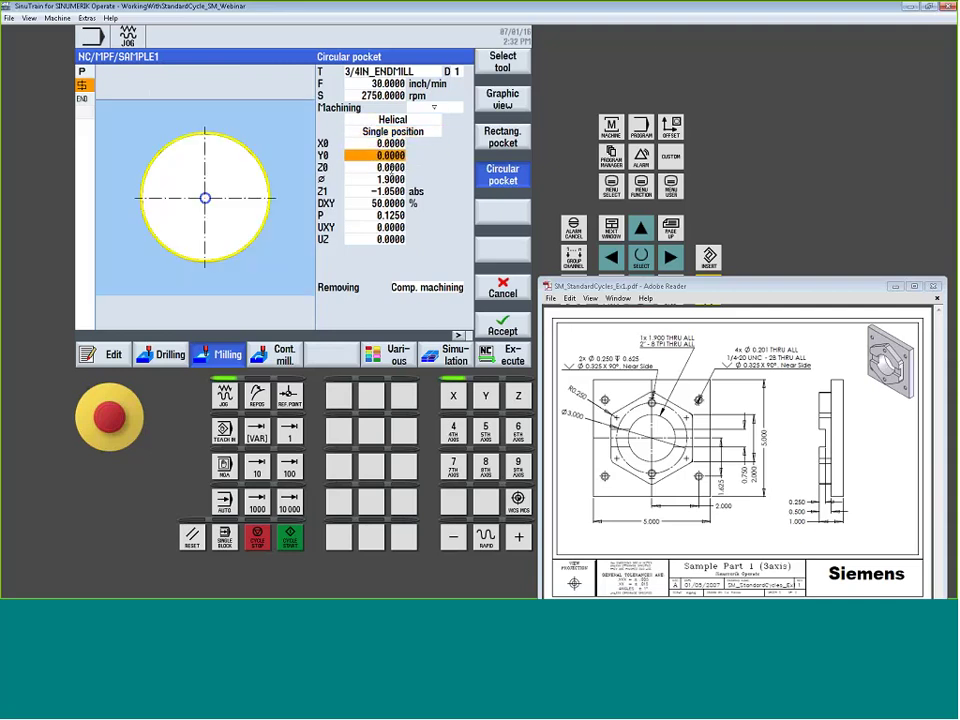
pyautogui.press('Down')
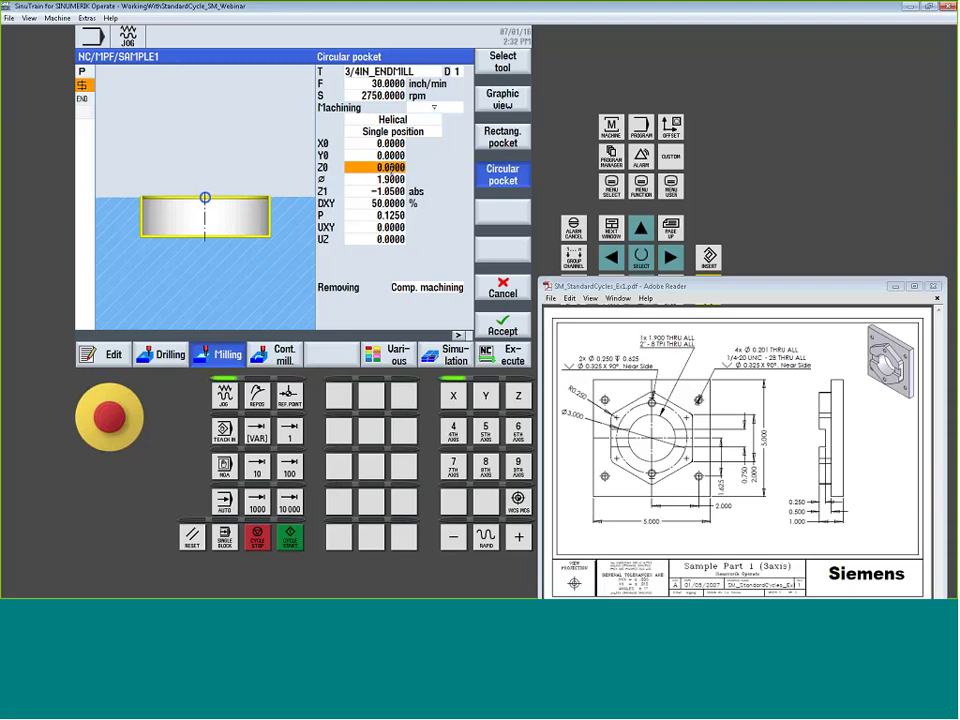
pyautogui.press('Down')
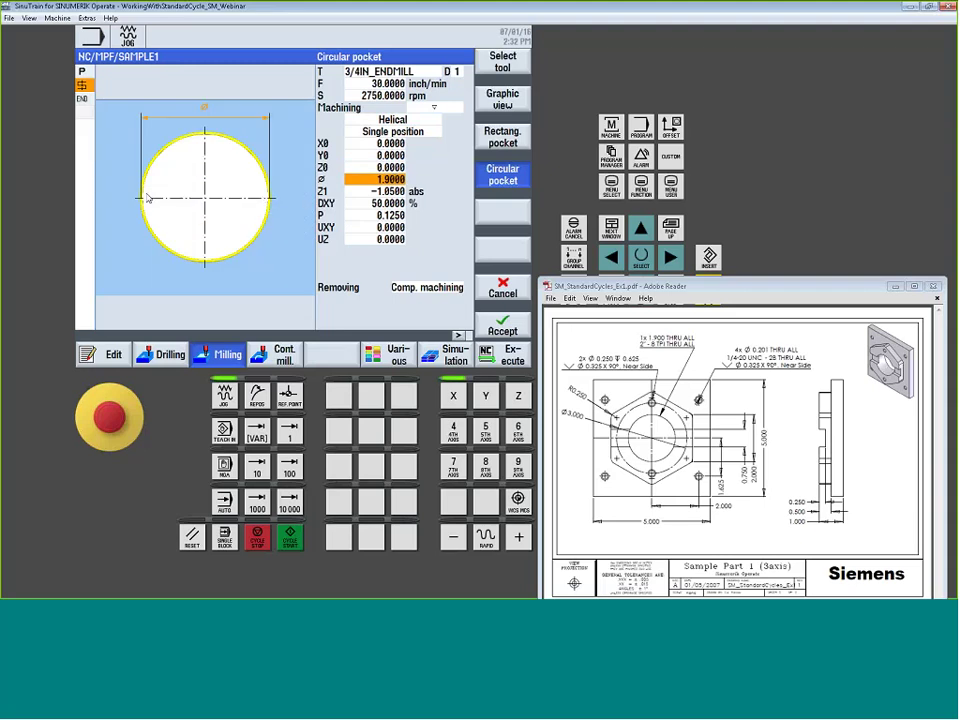
pyautogui.press('Down')
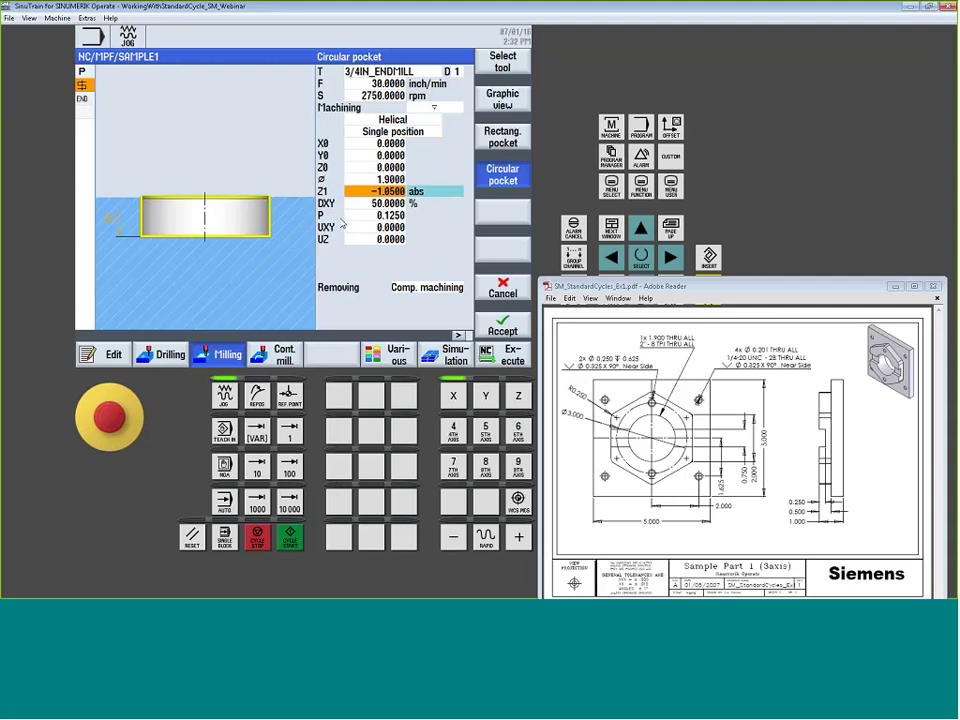
pyautogui.press('Down')
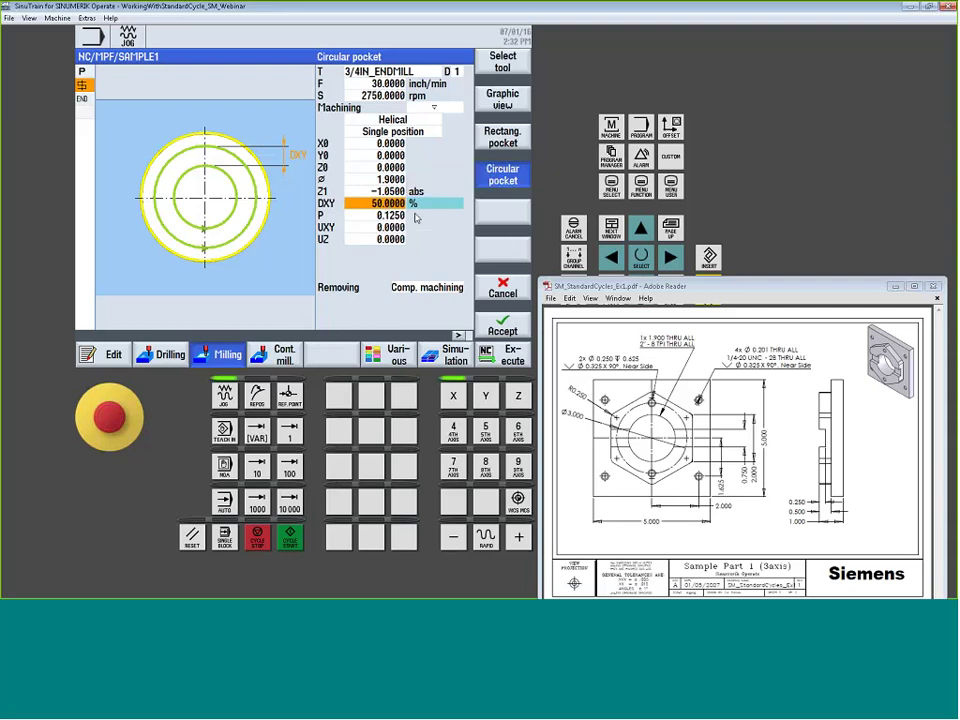
pyautogui.click(380, 215)
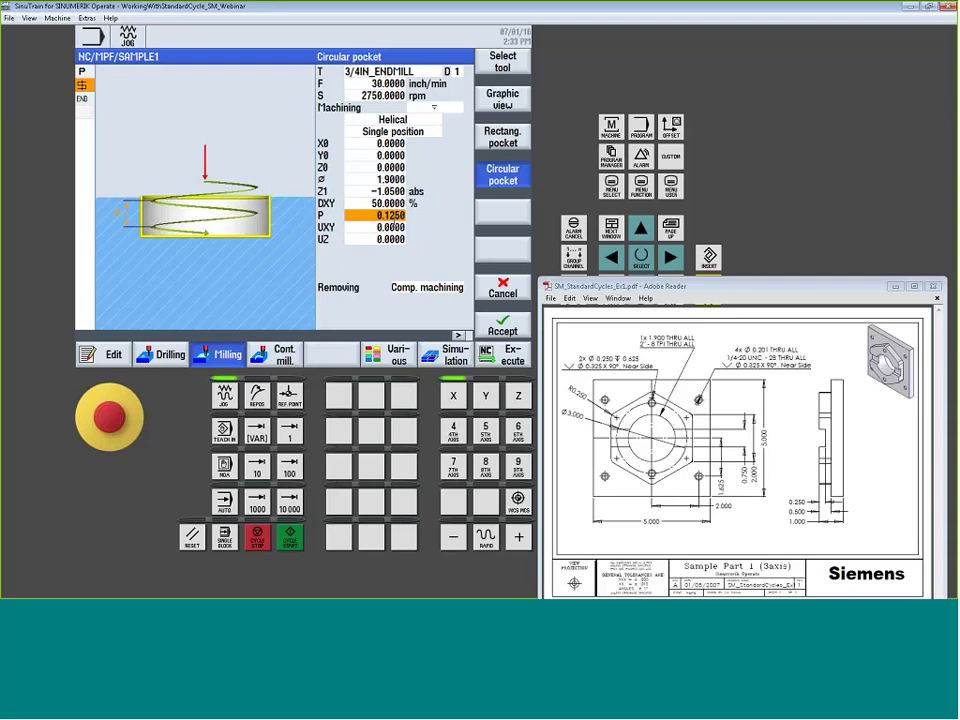
pyautogui.click(390, 227)
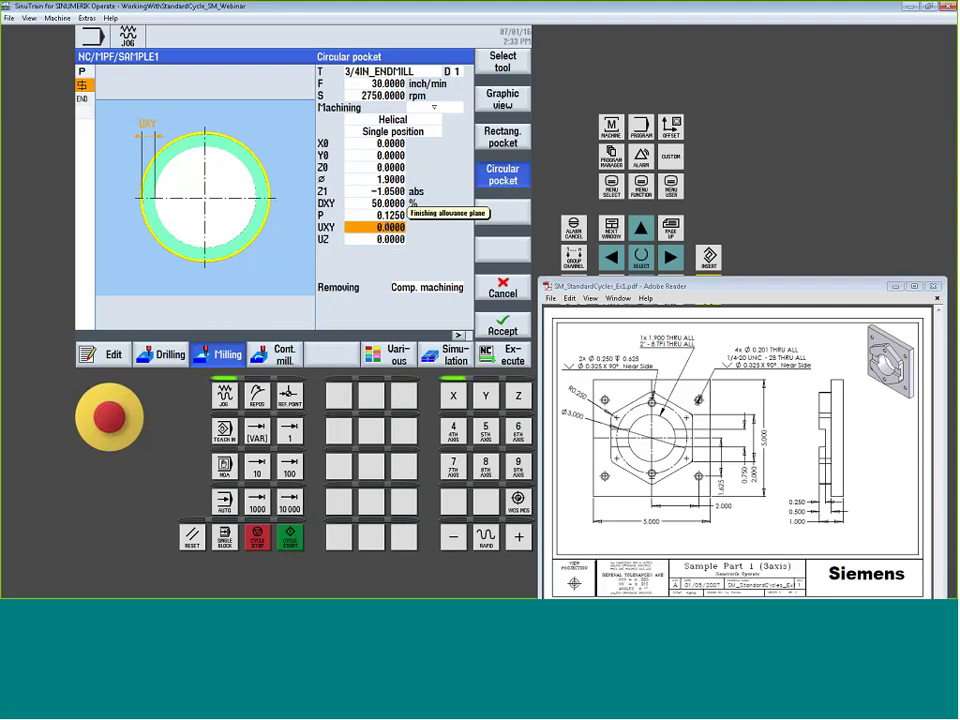
pyautogui.click(375, 239)
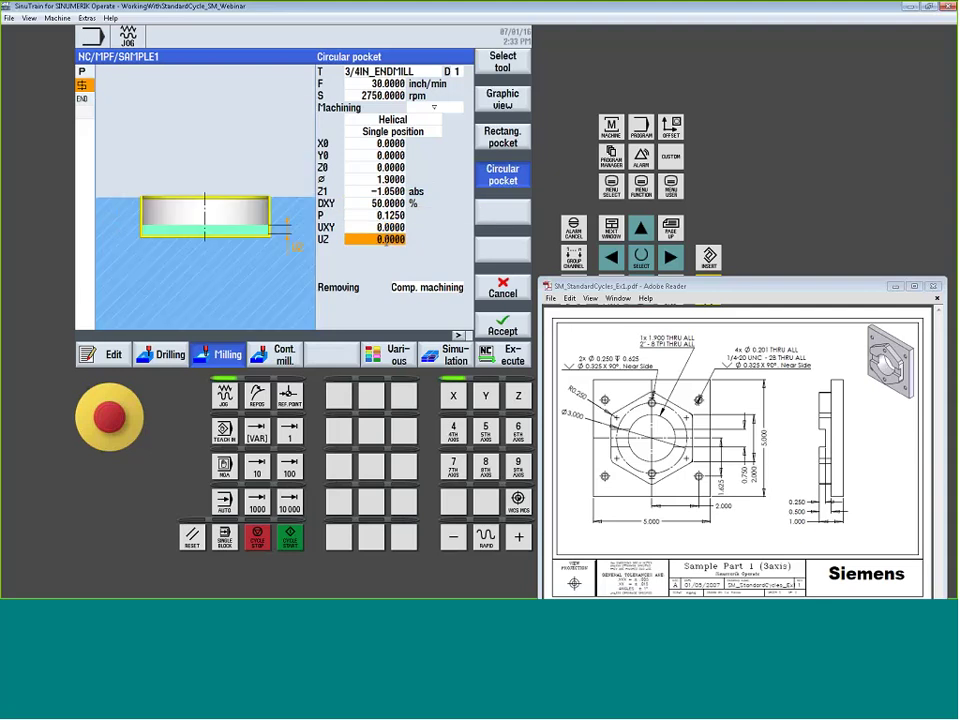
# - Try Remachining as the removal mode and examine the premachining depth AZ and diameter Ø1
pyautogui.click(433, 288)
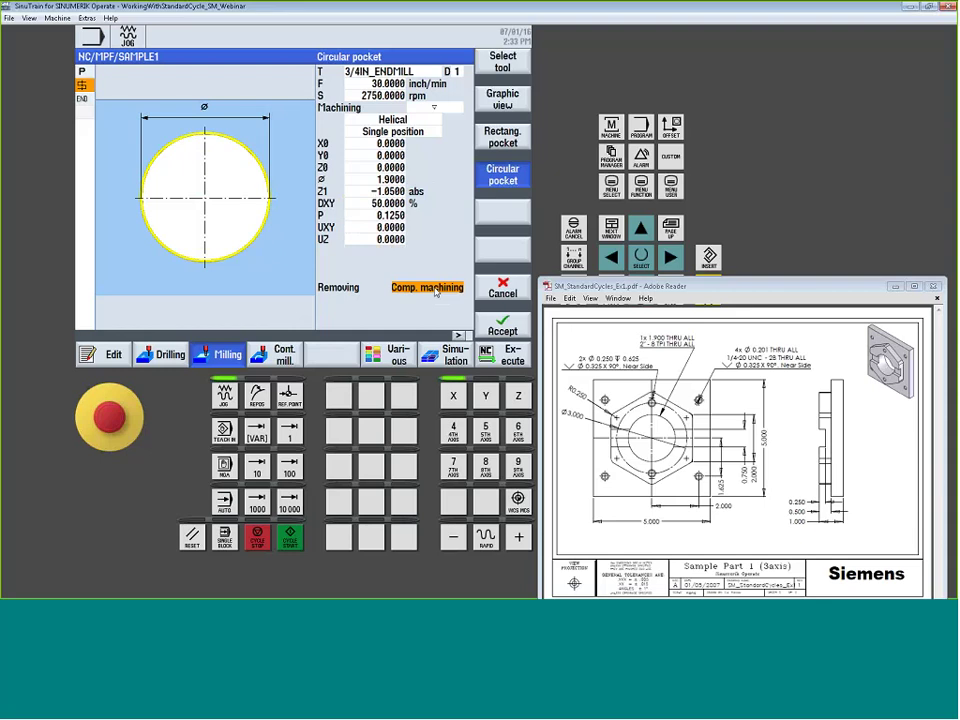
pyautogui.click(435, 289)
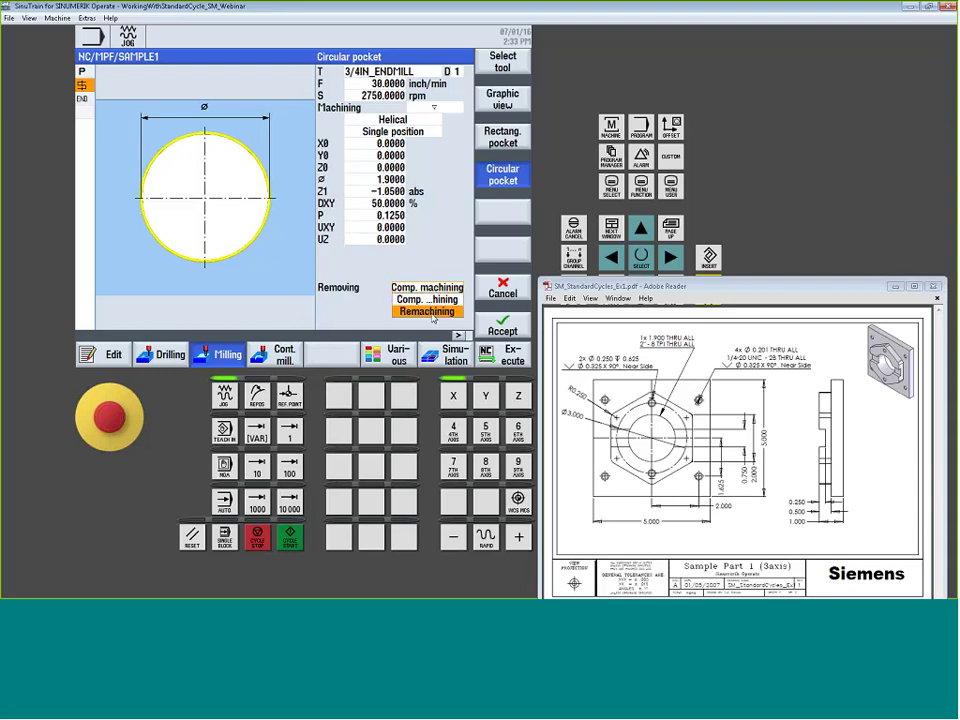
pyautogui.click(432, 312)
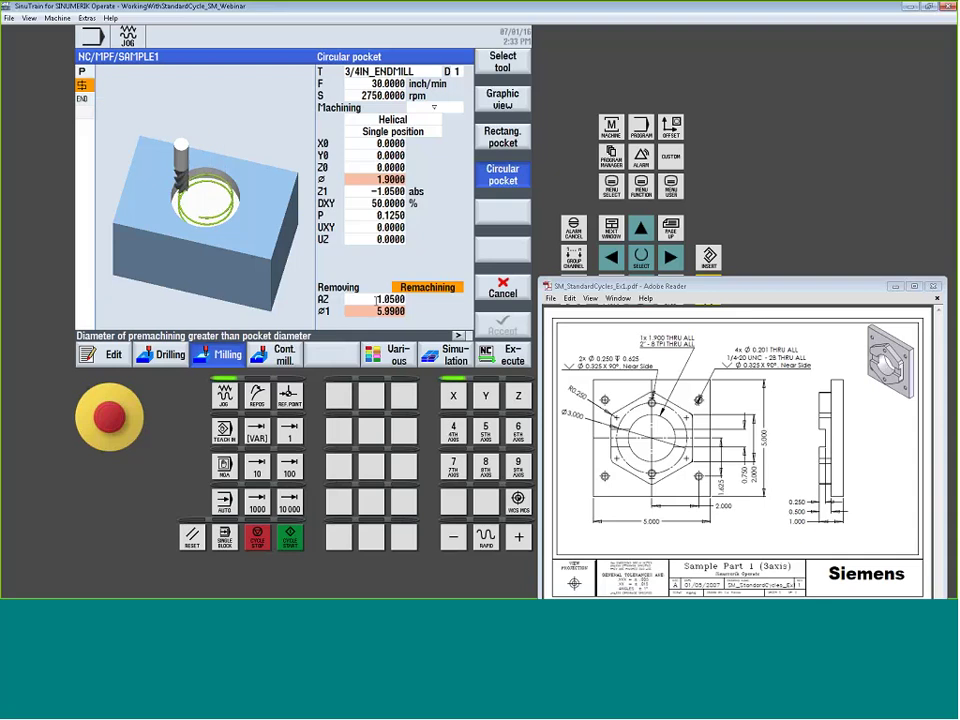
pyautogui.press('Down')
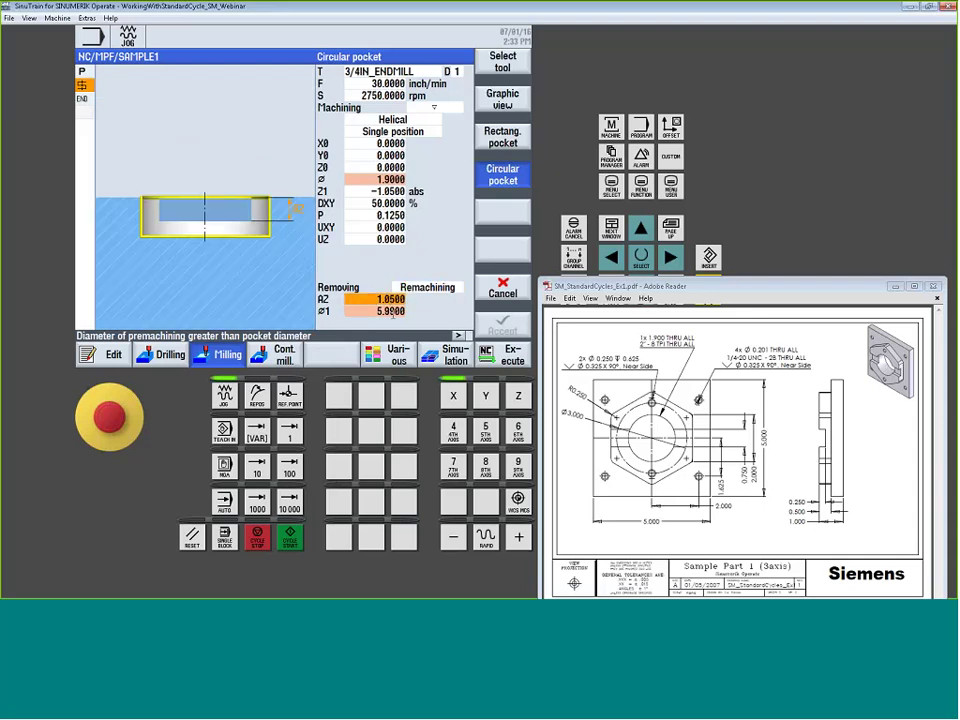
pyautogui.click(392, 311)
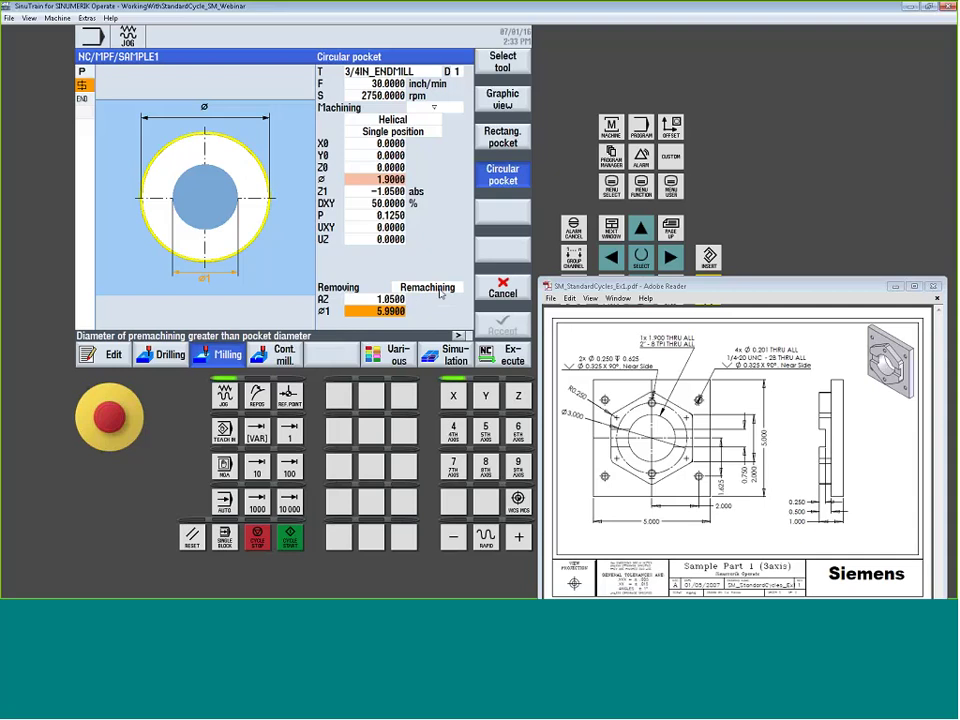
# - Set the removal mode to complete machining and accept the circular pocket cycle into the SAMPLE1 program
pyautogui.moveTo(440, 293)
pyautogui.click(428, 288)
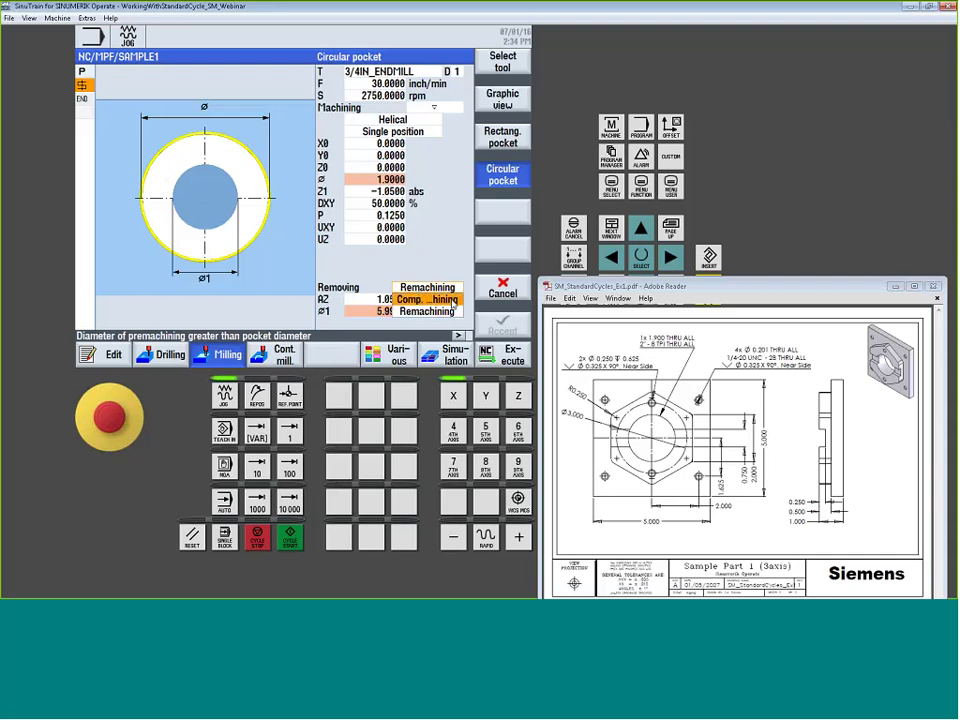
pyautogui.click(451, 300)
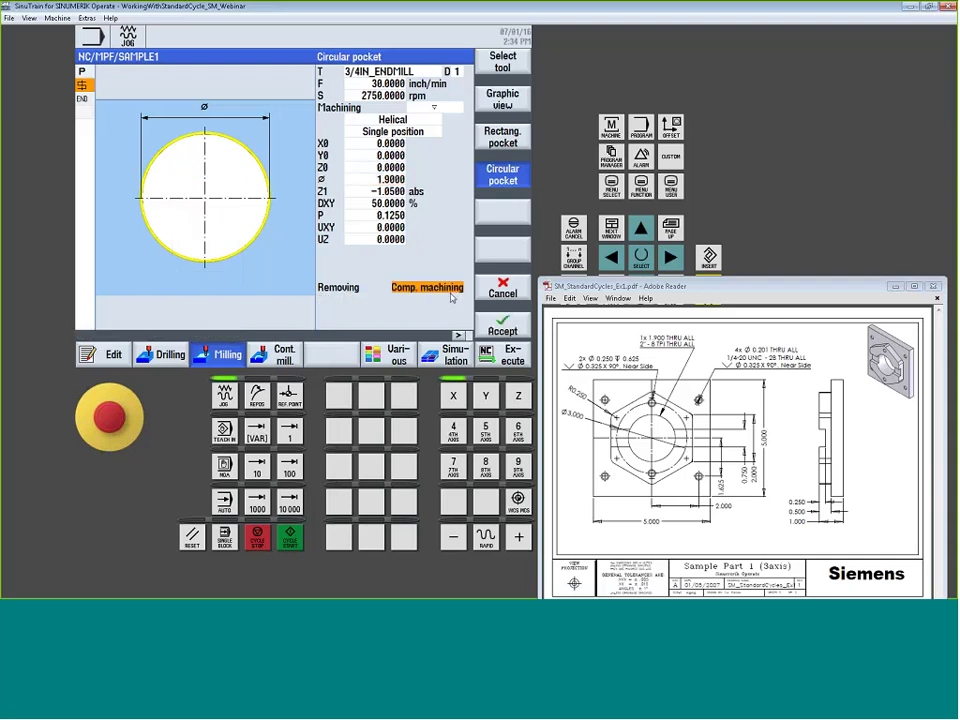
pyautogui.click(505, 326)
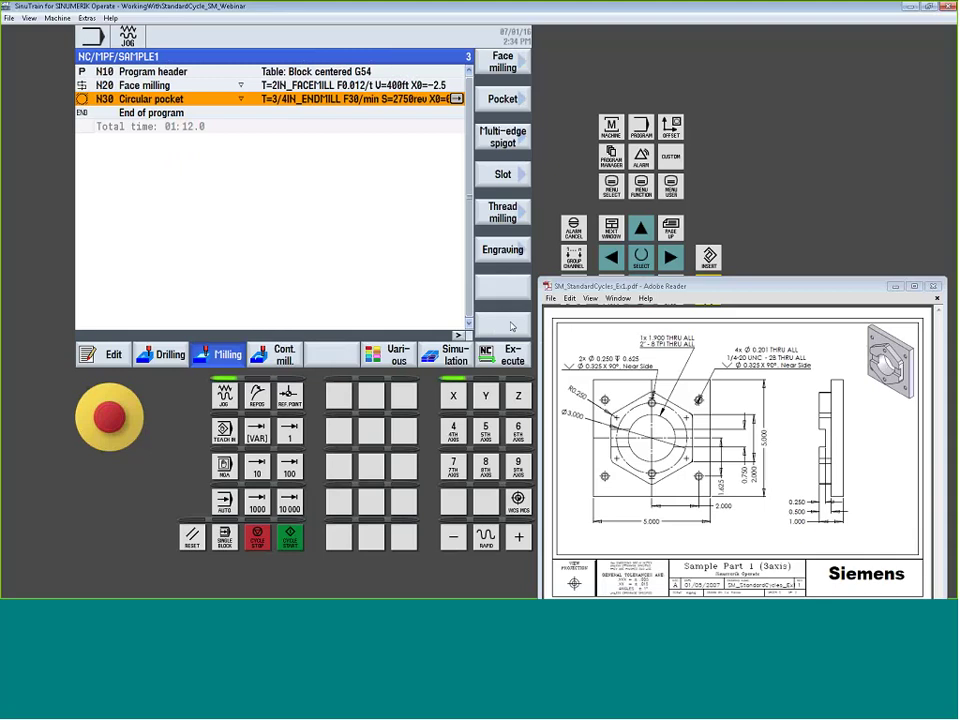
# - Simulate the SAMPLE1 program, inspect the helical circular pocket toolpath up close in 3D, and return to the program editor
pyautogui.click(455, 357)
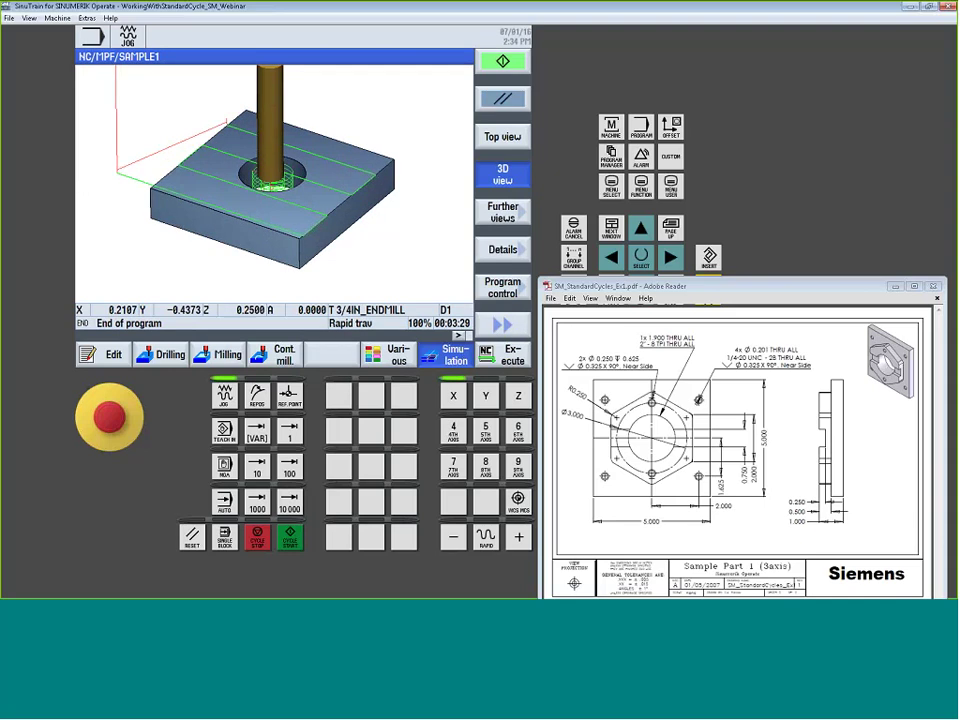
pyautogui.click(502, 249)
pyautogui.click(505, 99)
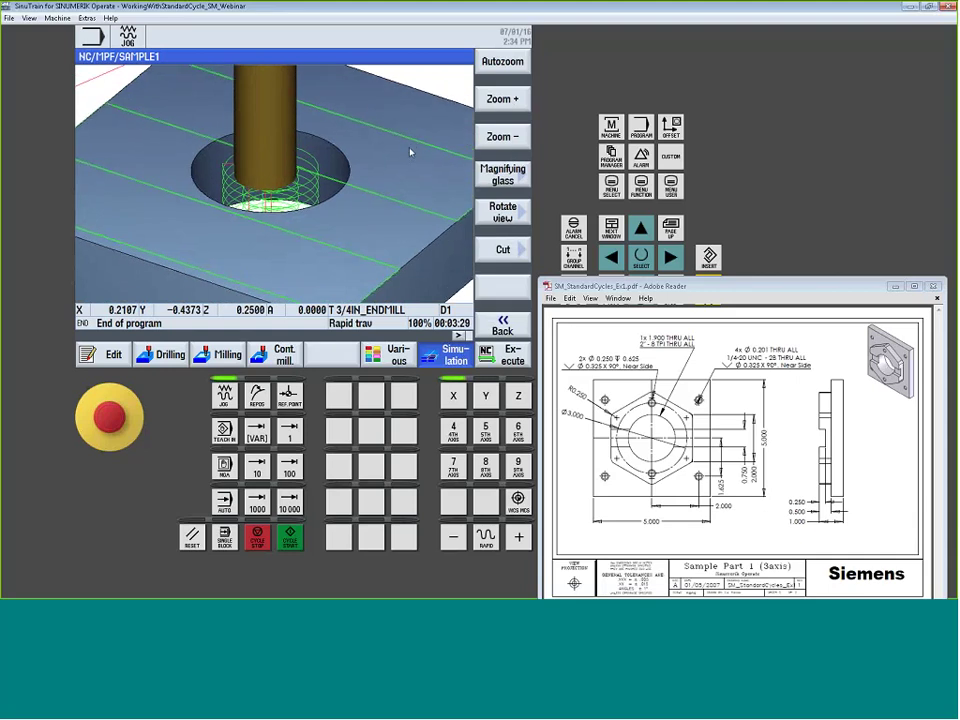
pyautogui.moveTo(405, 150); pyautogui.dragTo(318, 190)
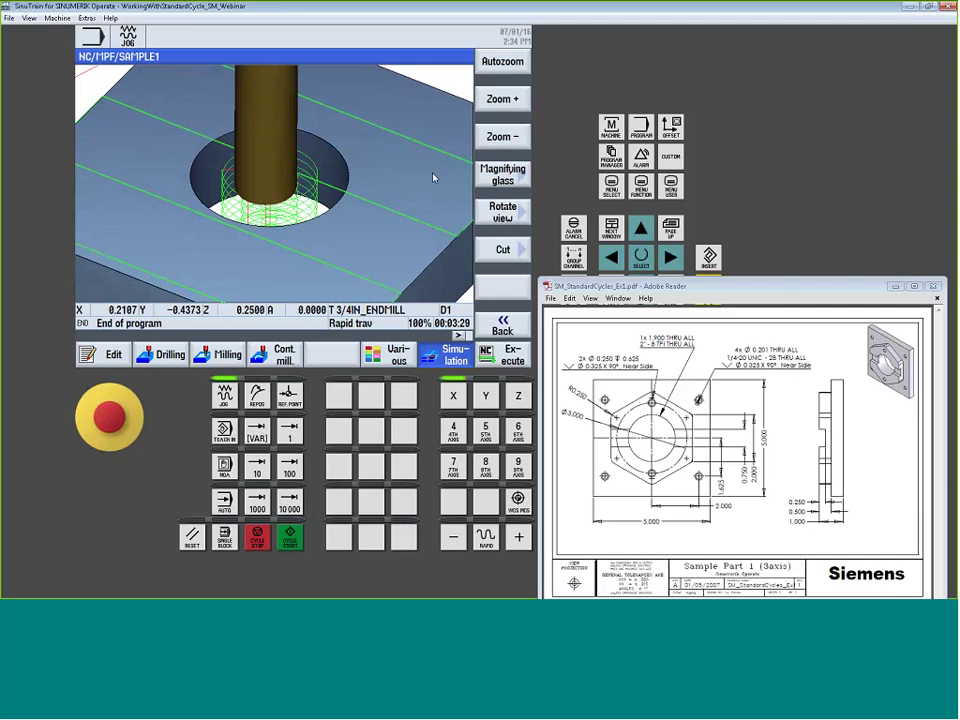
pyautogui.click(503, 62)
pyautogui.click(507, 110)
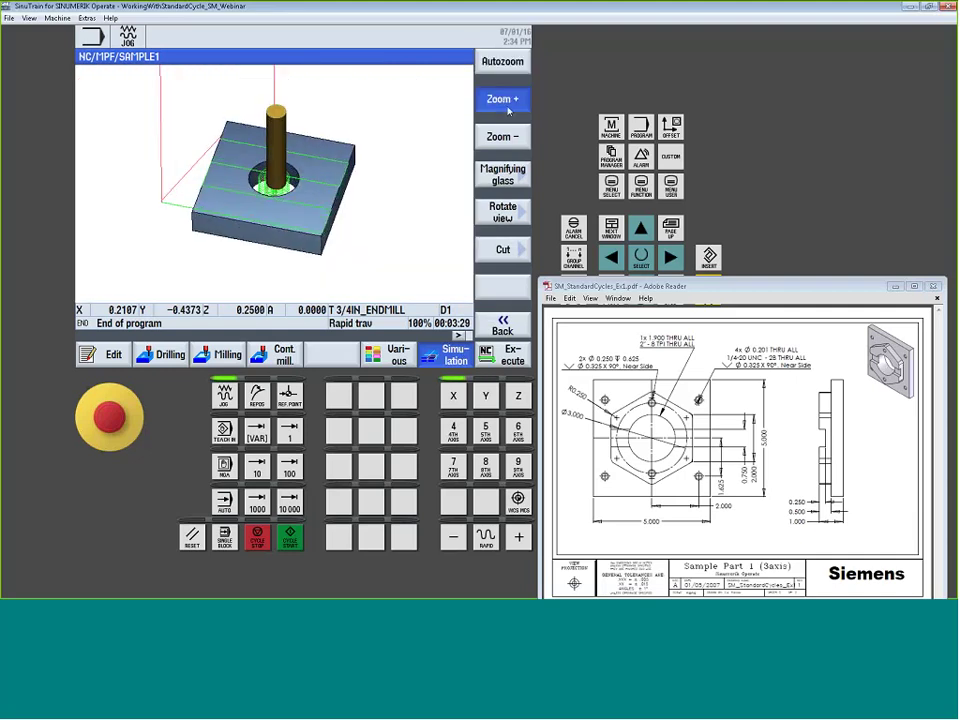
pyautogui.click(111, 362)
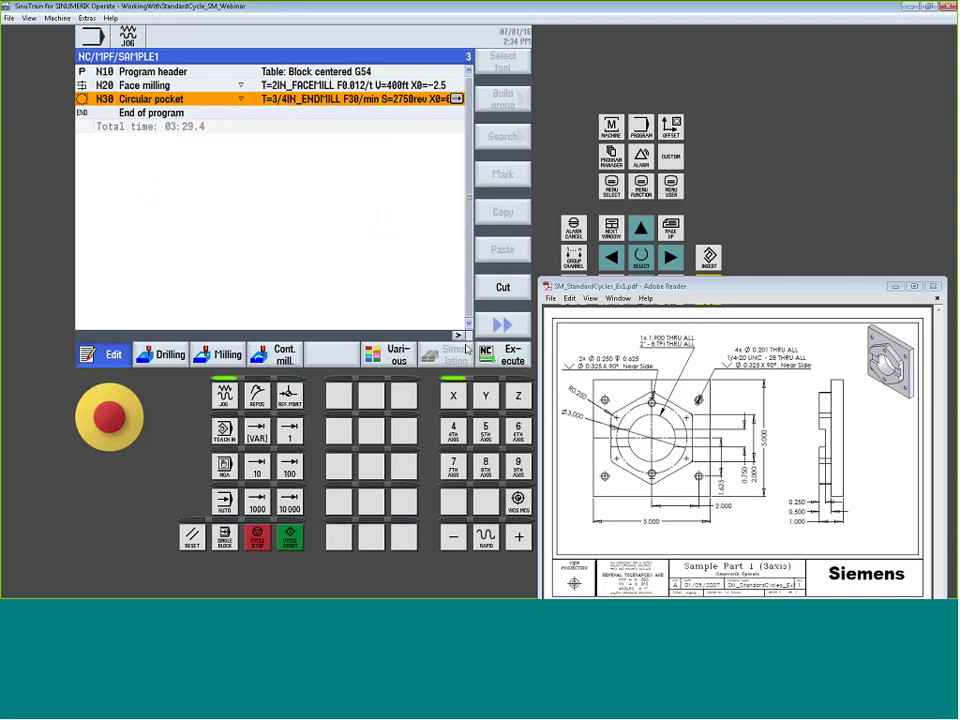
# - Minimize the part drawing, switch to the presentation and advance to the Multi-edge spigot slide
pyautogui.click(895, 286)
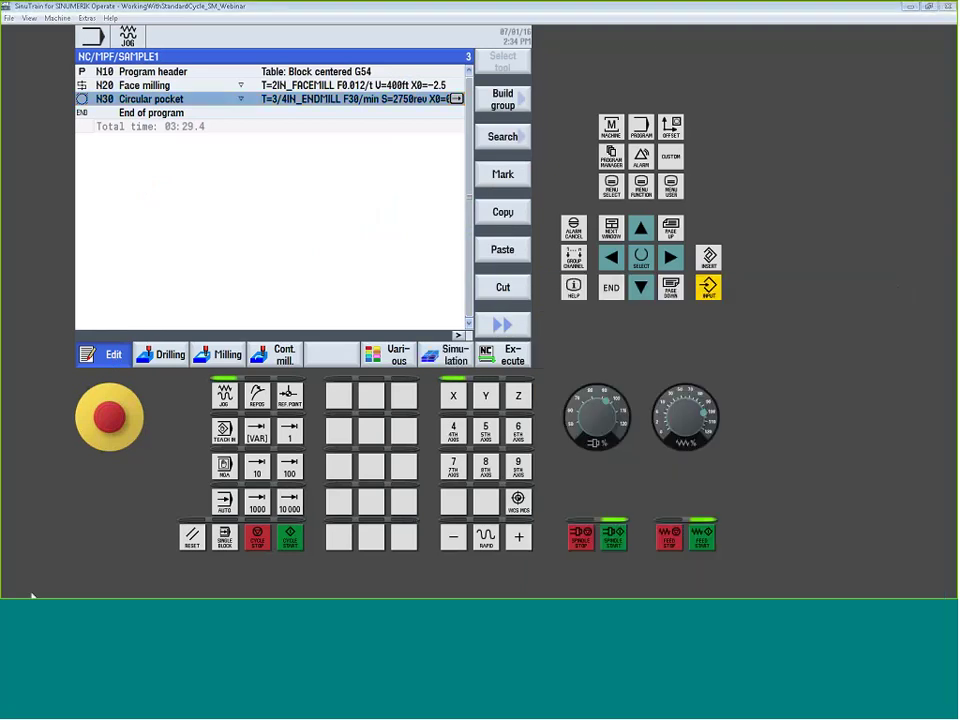
pyautogui.hotkey('alt', 'Tab')
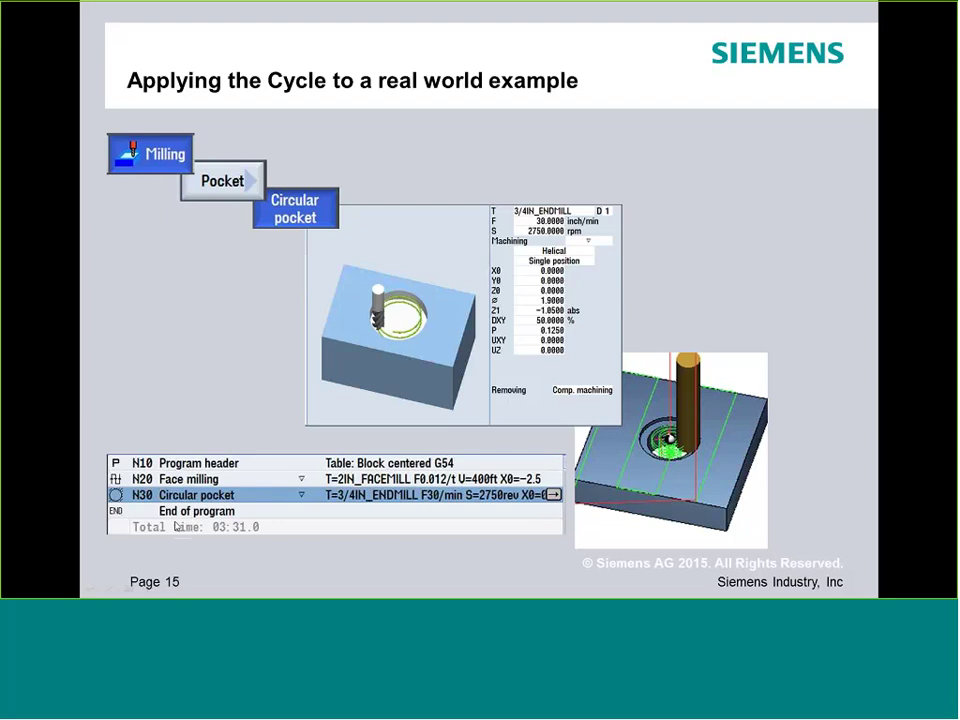
pyautogui.click(814, 284)
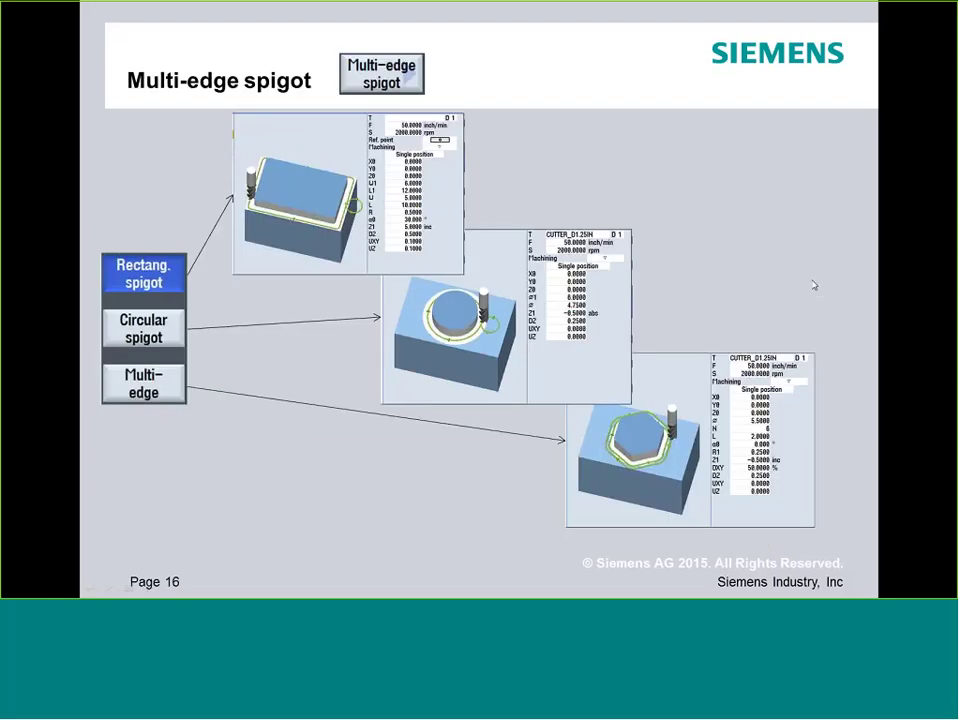
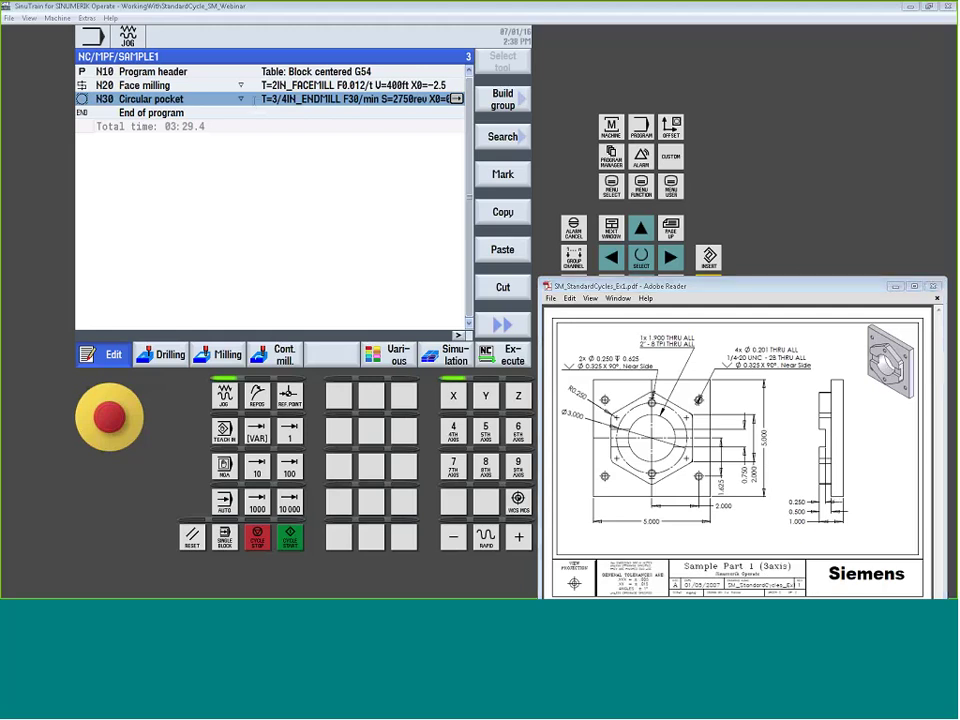
# - Open a rectangular spigot cycle after the circular pocket in SAMPLE1 and examine the blank dimensions W1 and L1
pyautogui.click(405, 210)
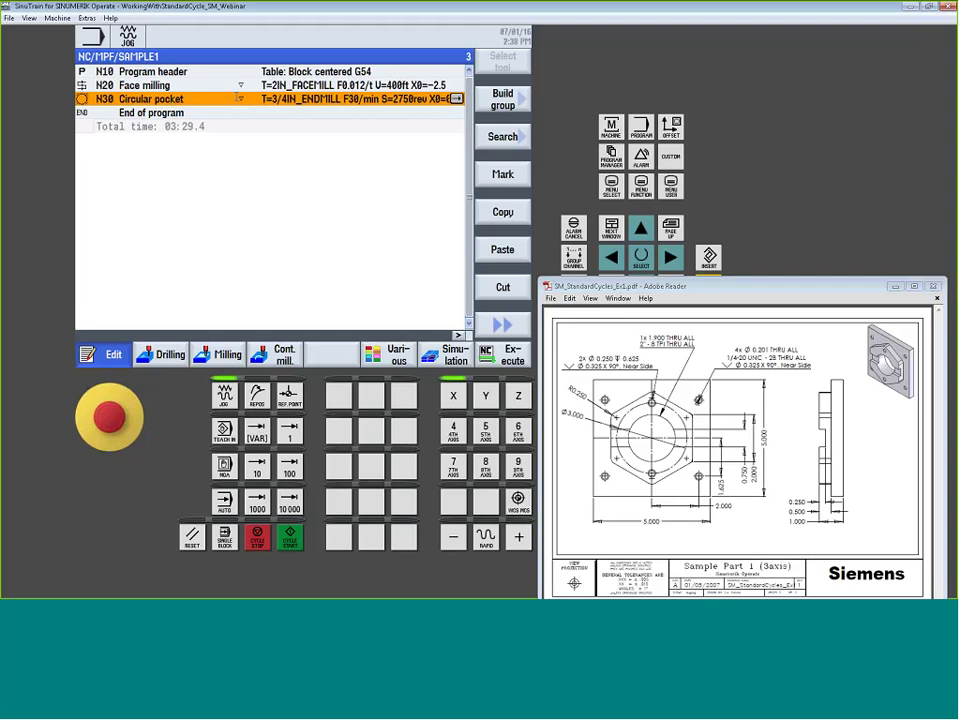
pyautogui.click(222, 360)
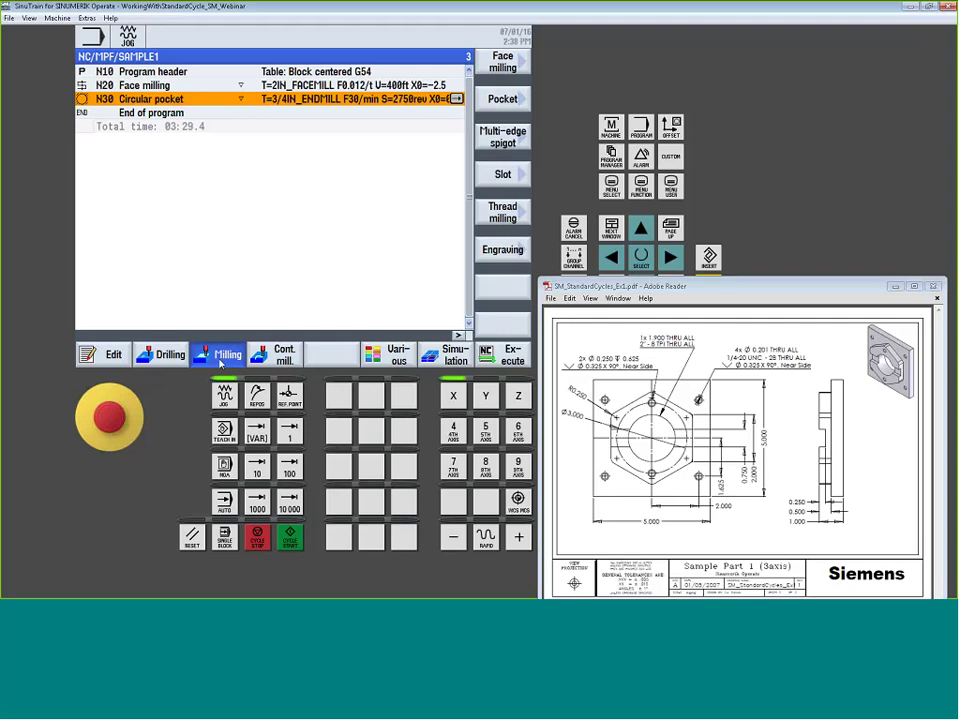
pyautogui.click(505, 138)
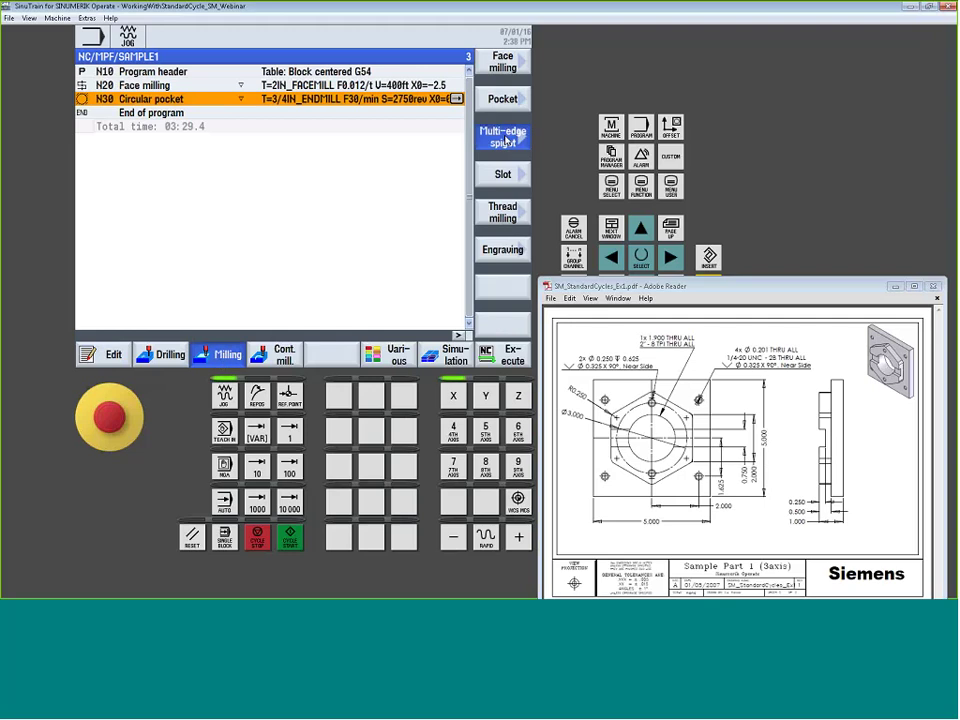
pyautogui.click(505, 138)
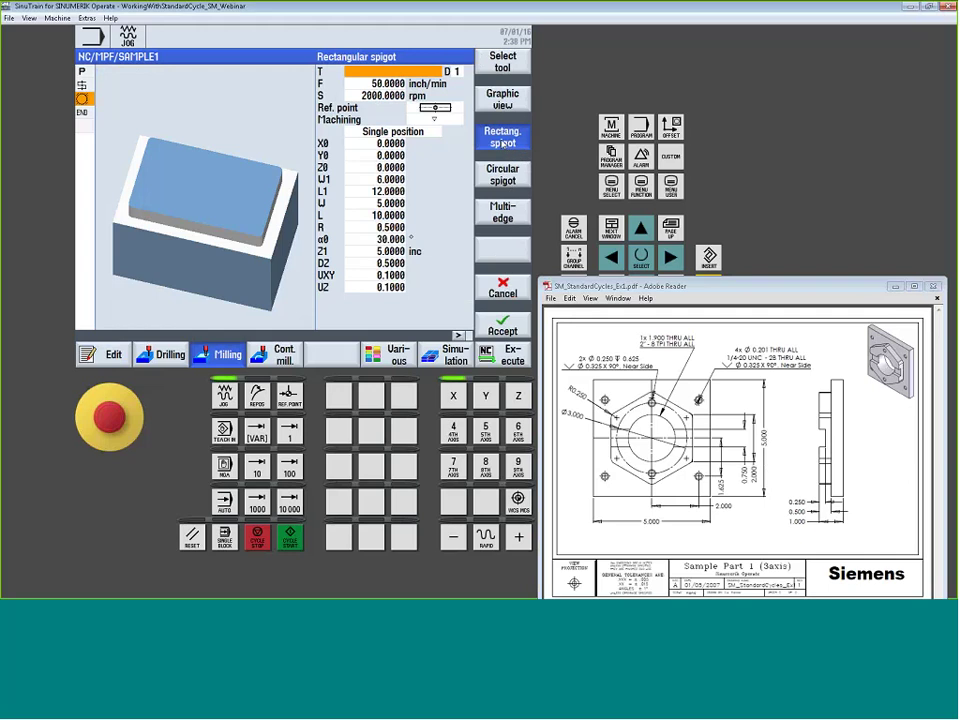
pyautogui.click(375, 179)
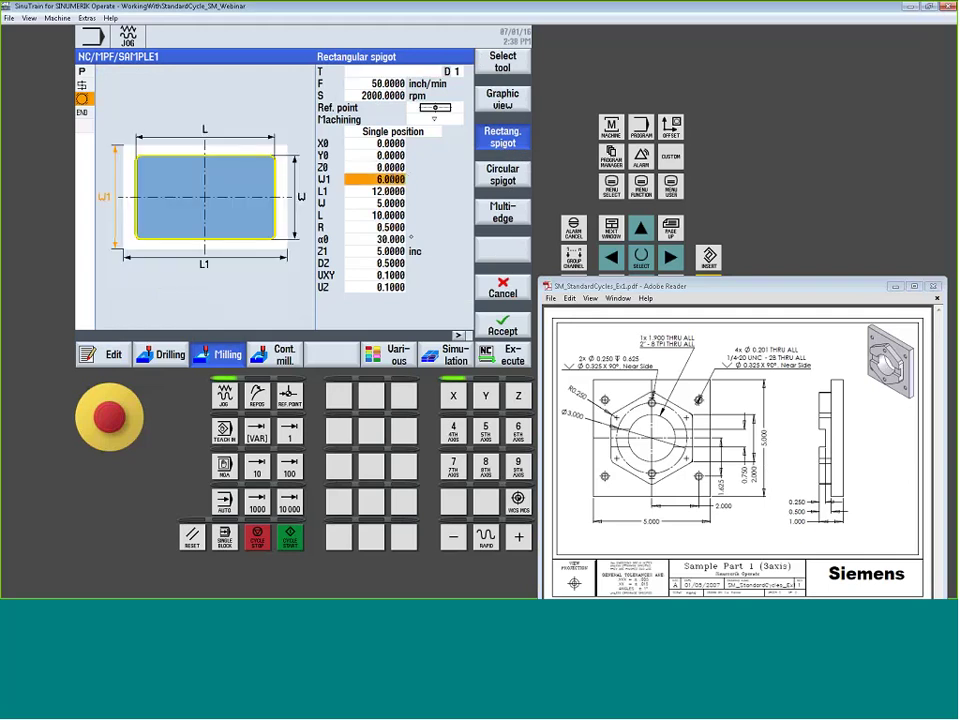
pyautogui.click(375, 191)
pyautogui.click(375, 179)
pyautogui.click(375, 191)
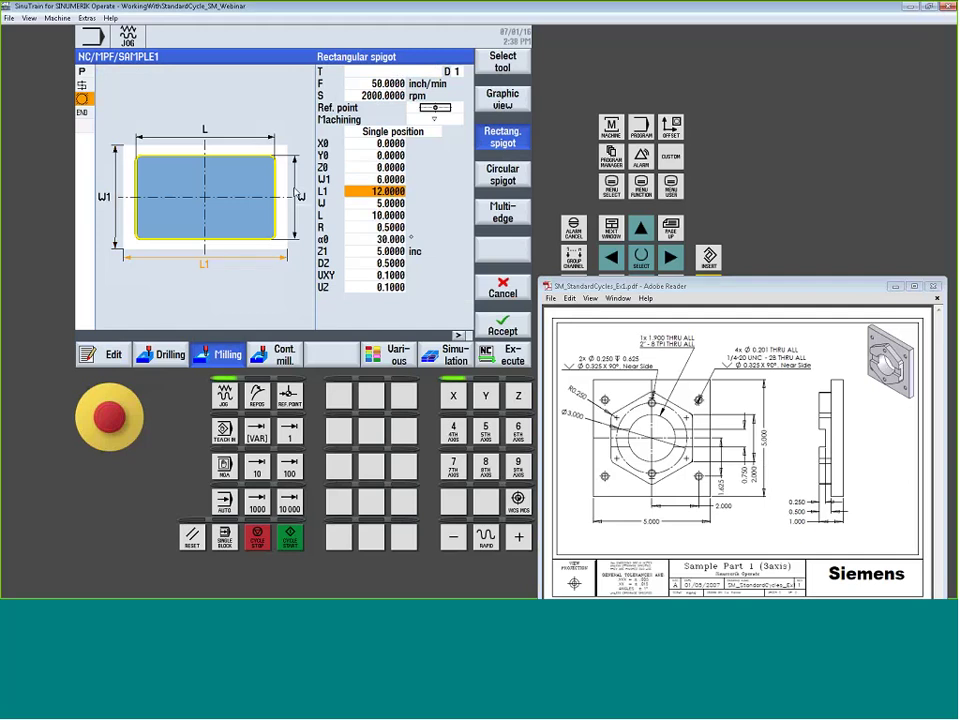
# - Examine the rectangular spigot's finished width W, length L, depth Z1 and maximum infeed depth DZ
pyautogui.click(379, 203)
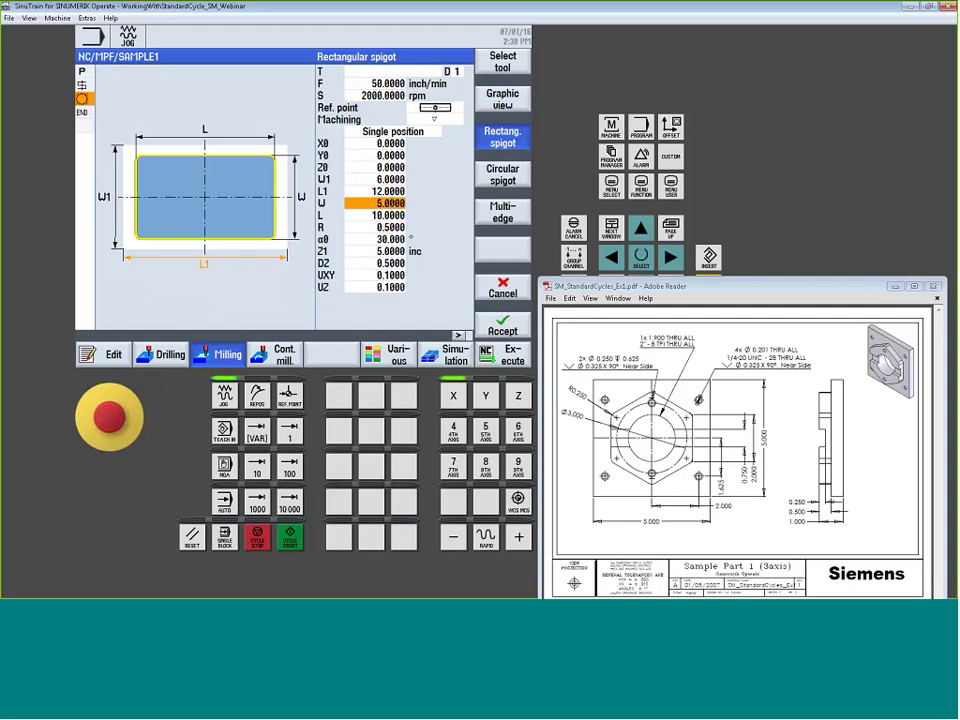
pyautogui.press('Down')
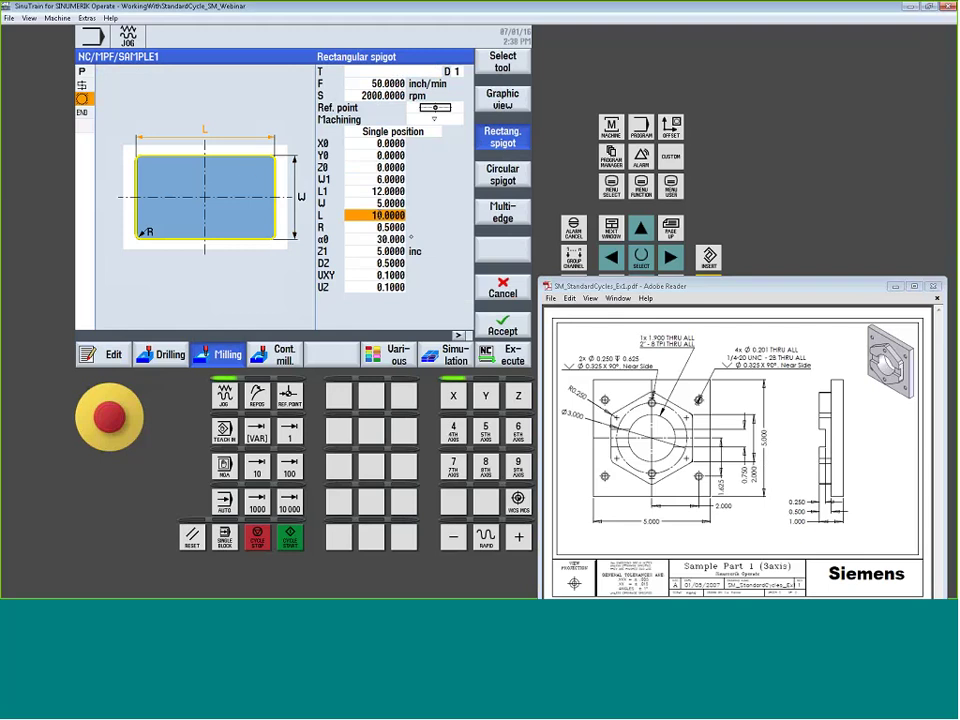
pyautogui.click(375, 251)
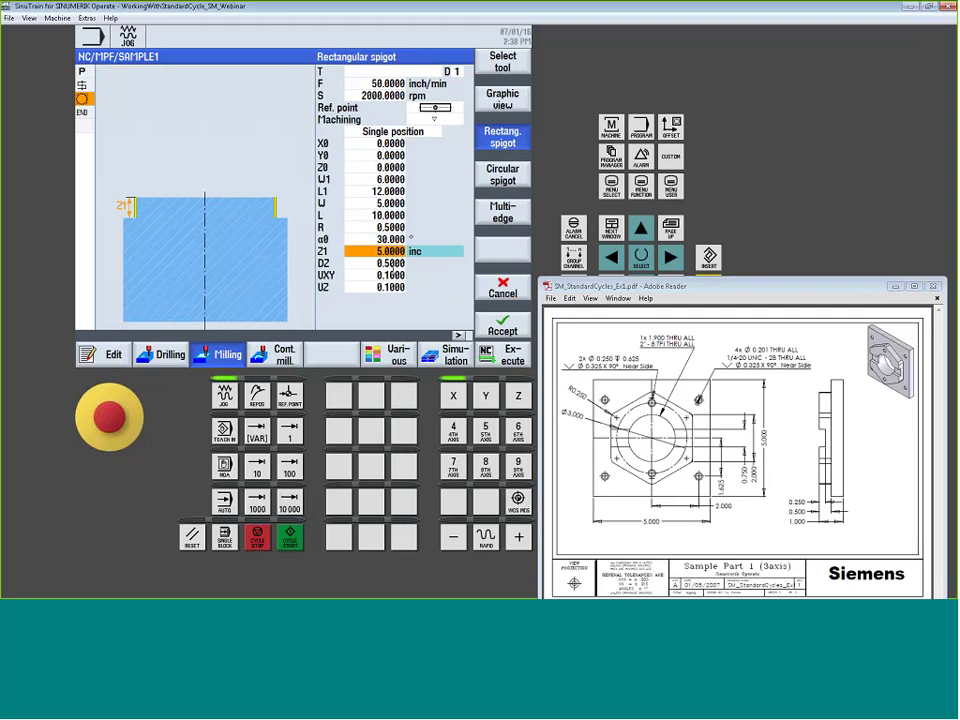
pyautogui.click(375, 263)
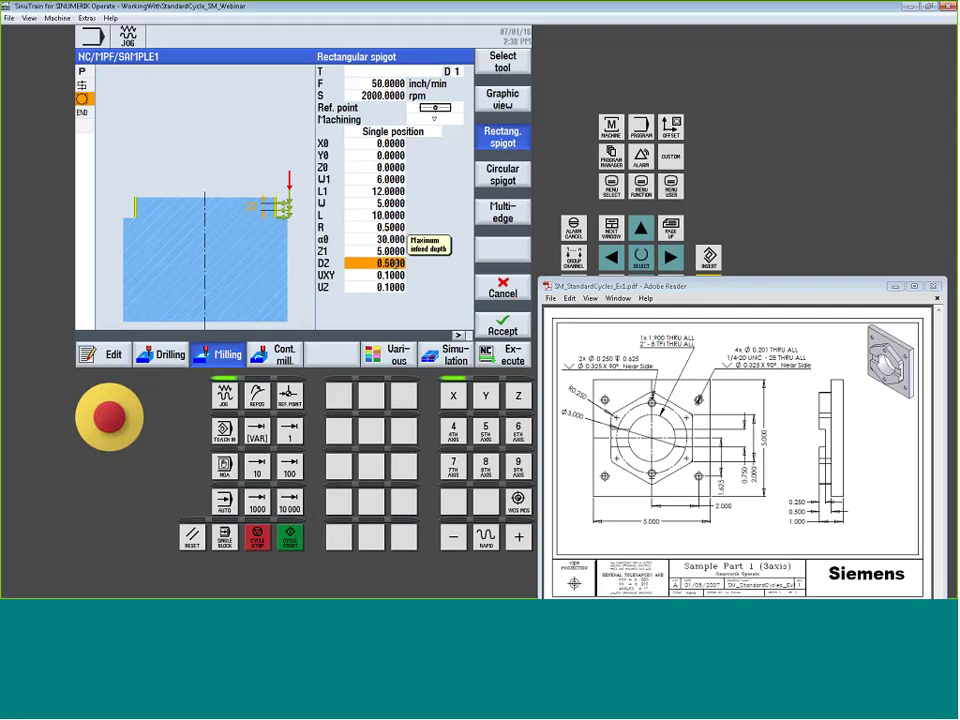
# - Switch to the circular spigot cycle and examine its blank diameter Ø1, finished diameter, depth Z1 and infeed DZ
pyautogui.click(510, 174)
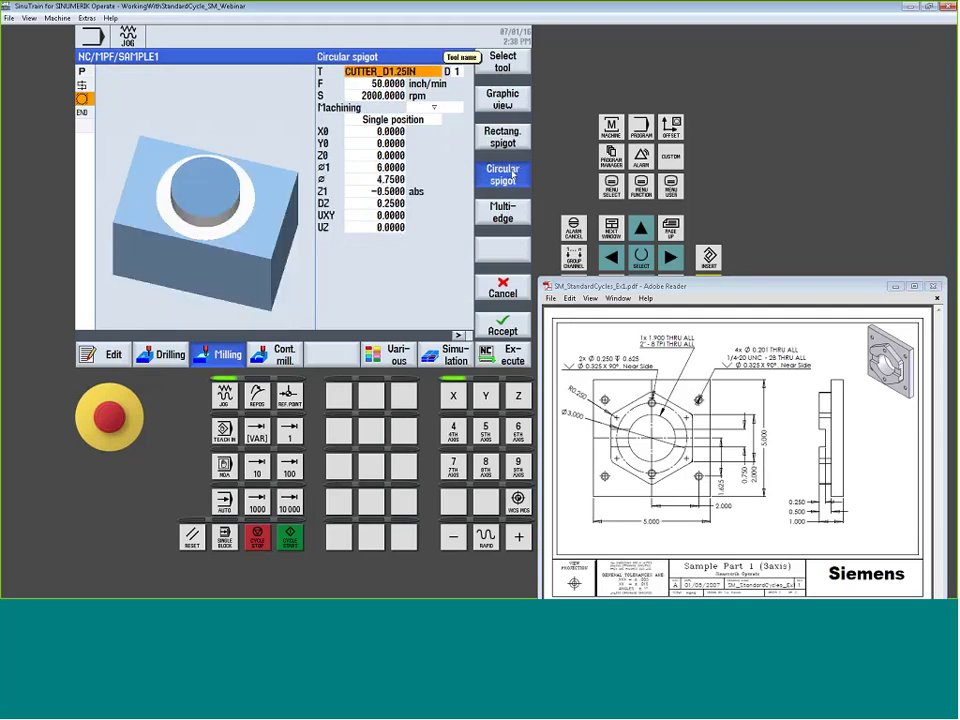
pyautogui.click(375, 167)
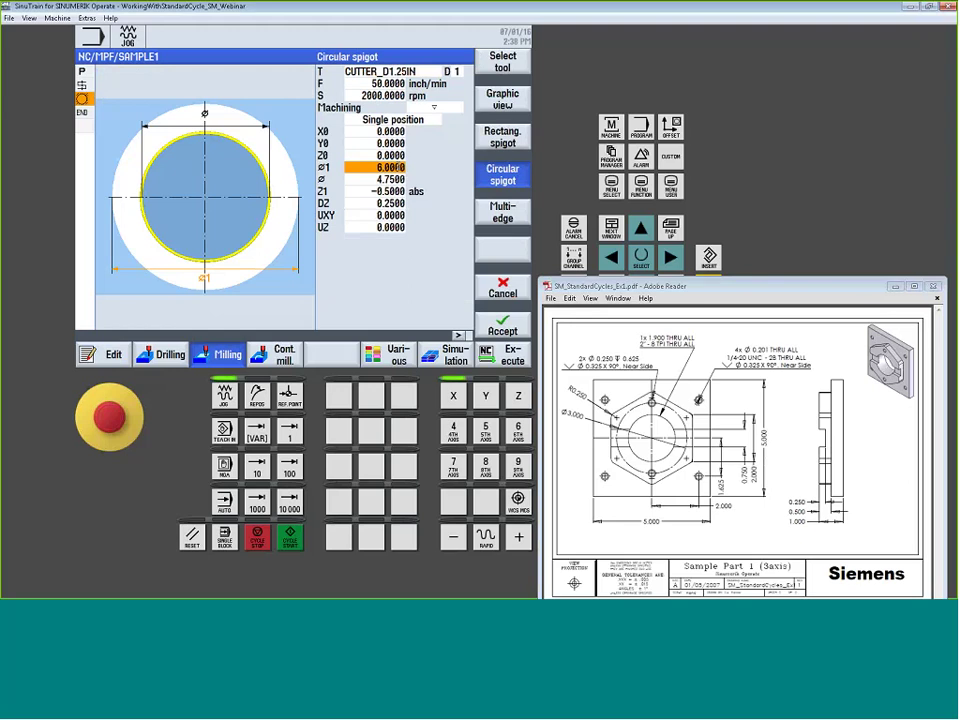
pyautogui.press('Down')
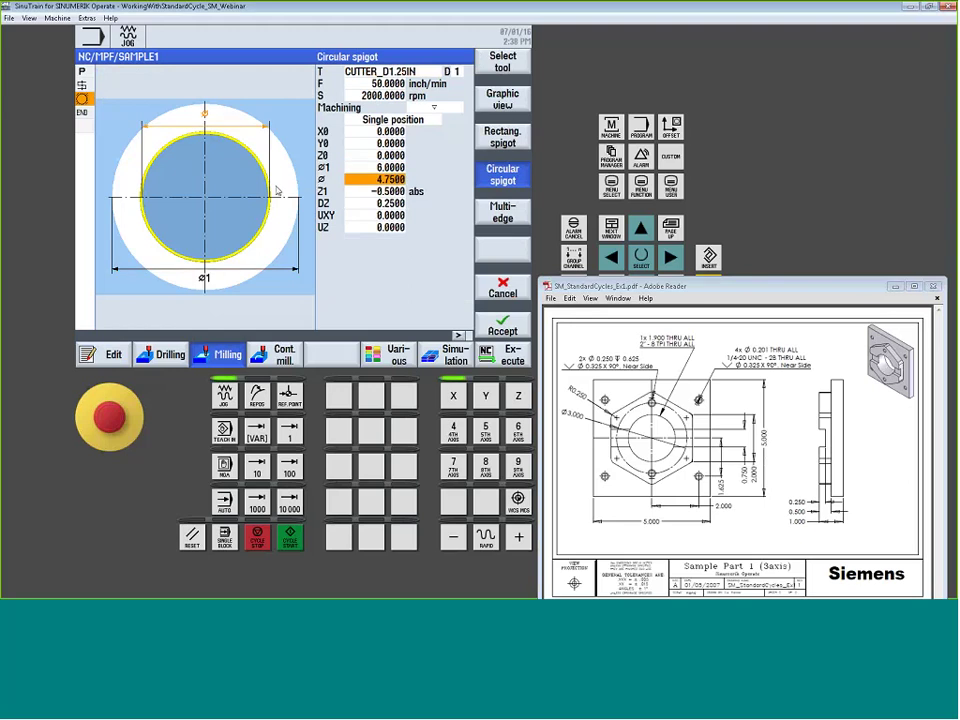
pyautogui.press('Down')
pyautogui.press('Down')
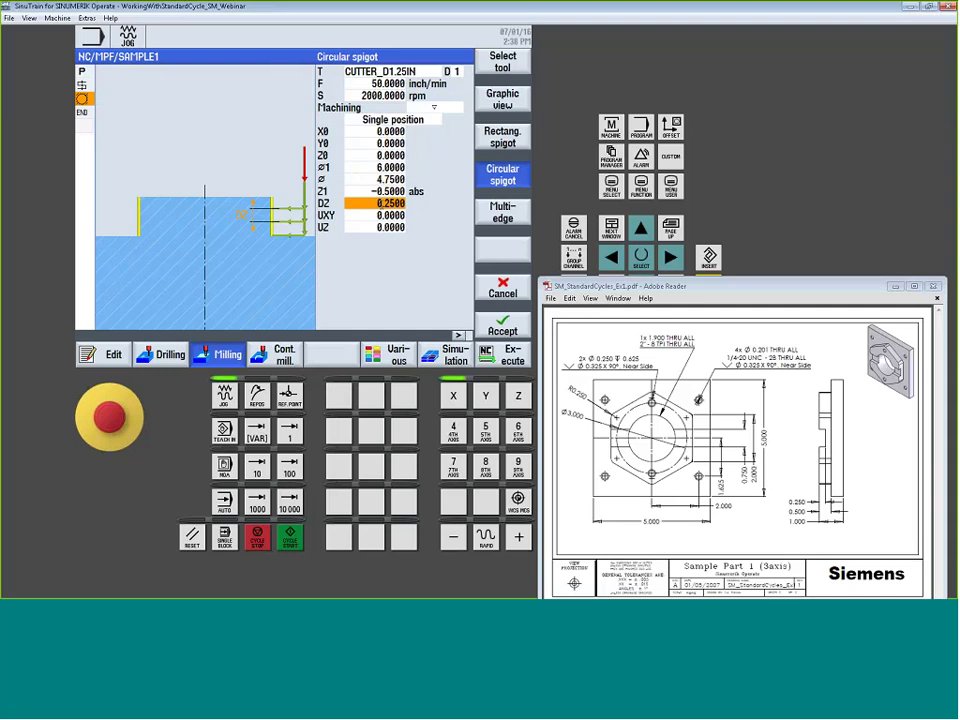
# - Switch to the multi-edge spigot cycle and select CUTTER_D1.25IN from the tool magazine as its tool
pyautogui.click(522, 217)
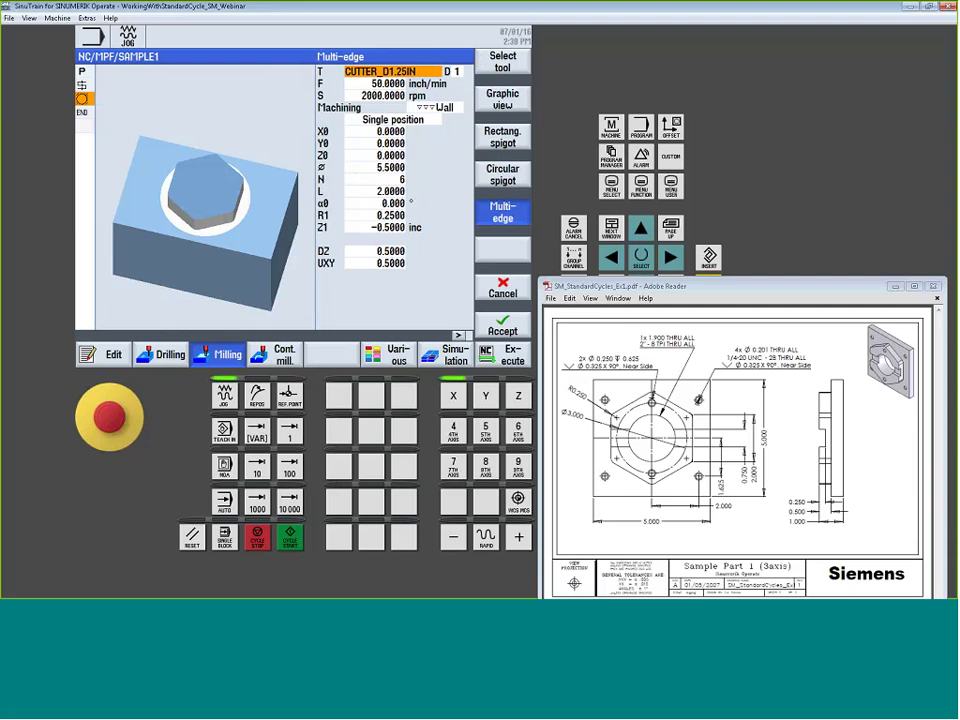
pyautogui.click(503, 62)
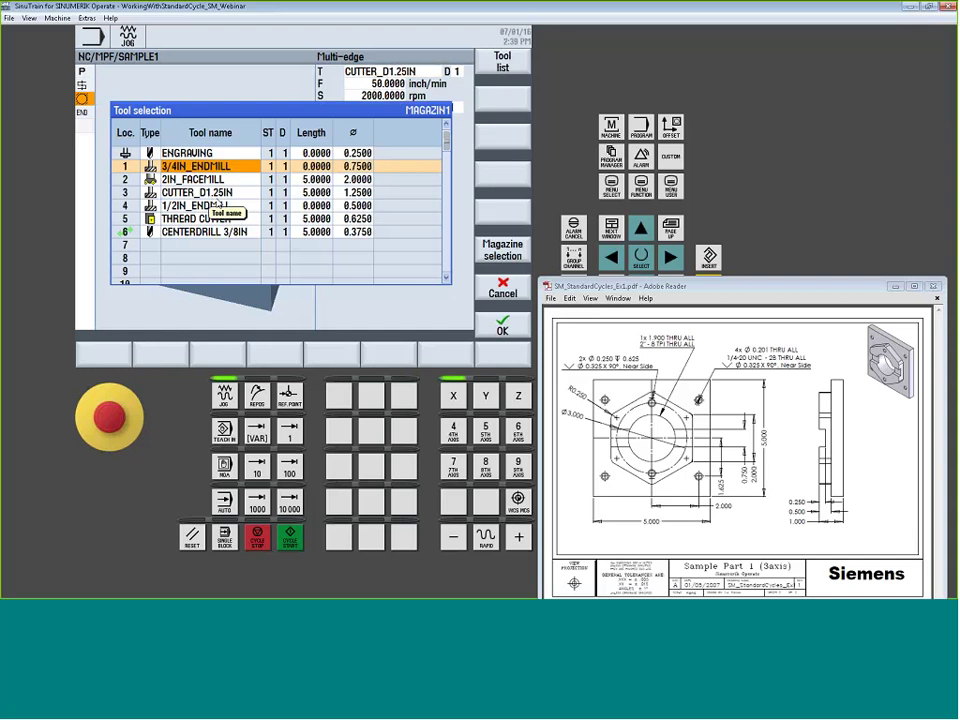
pyautogui.click(200, 192)
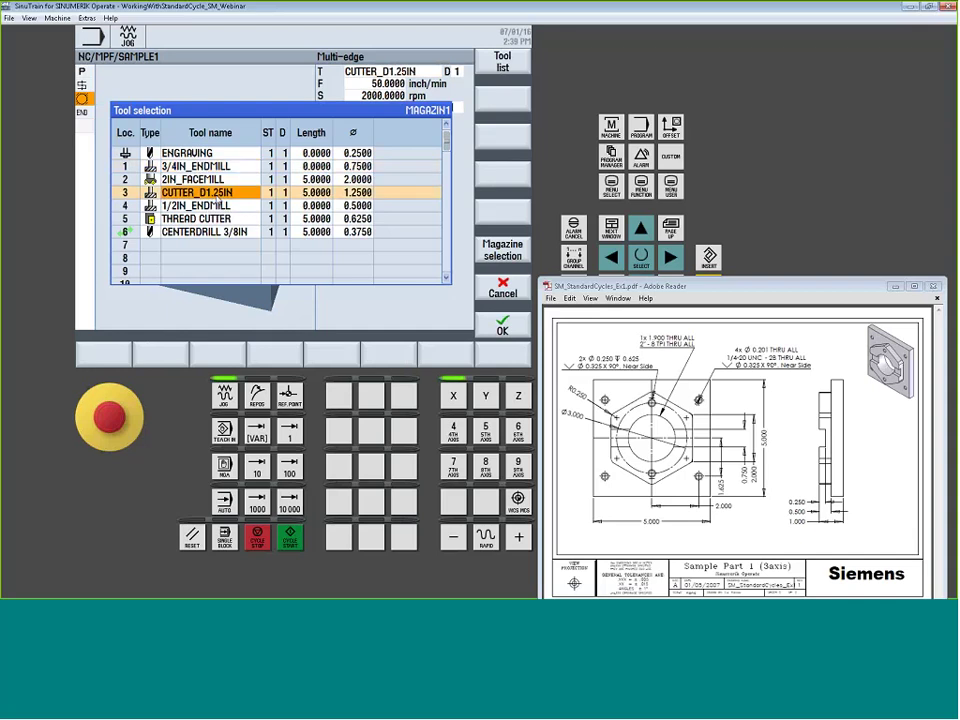
pyautogui.click(516, 322)
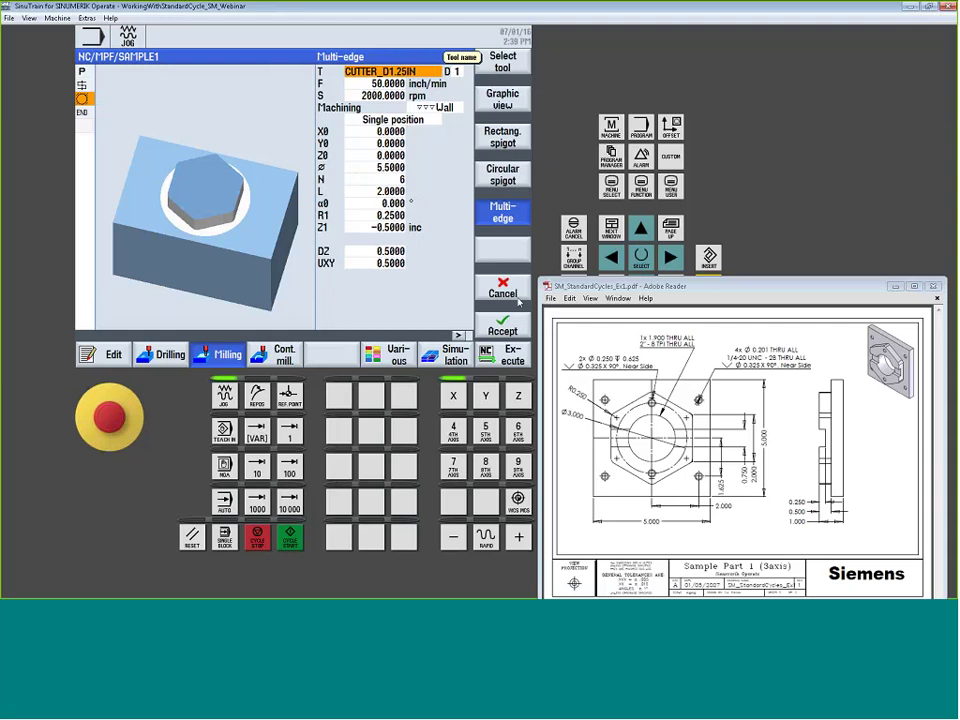
# - Set the multi-edge cycle's feedrate to 20 inch/min and the spindle speed to 2500 rpm
pyautogui.press('Down')
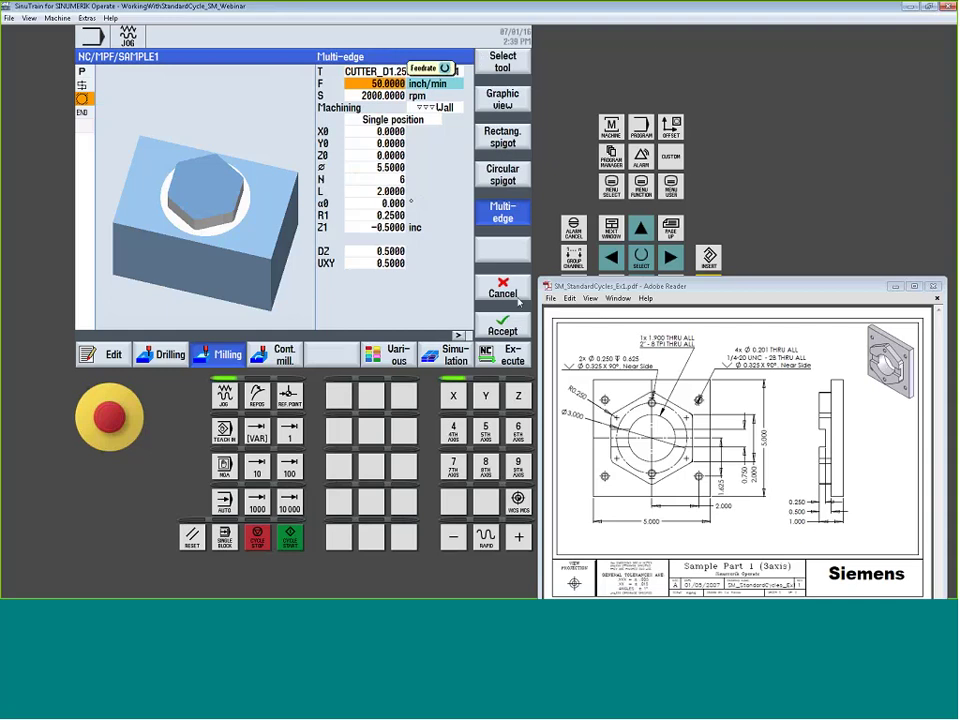
pyautogui.write('20')
pyautogui.press('Return')
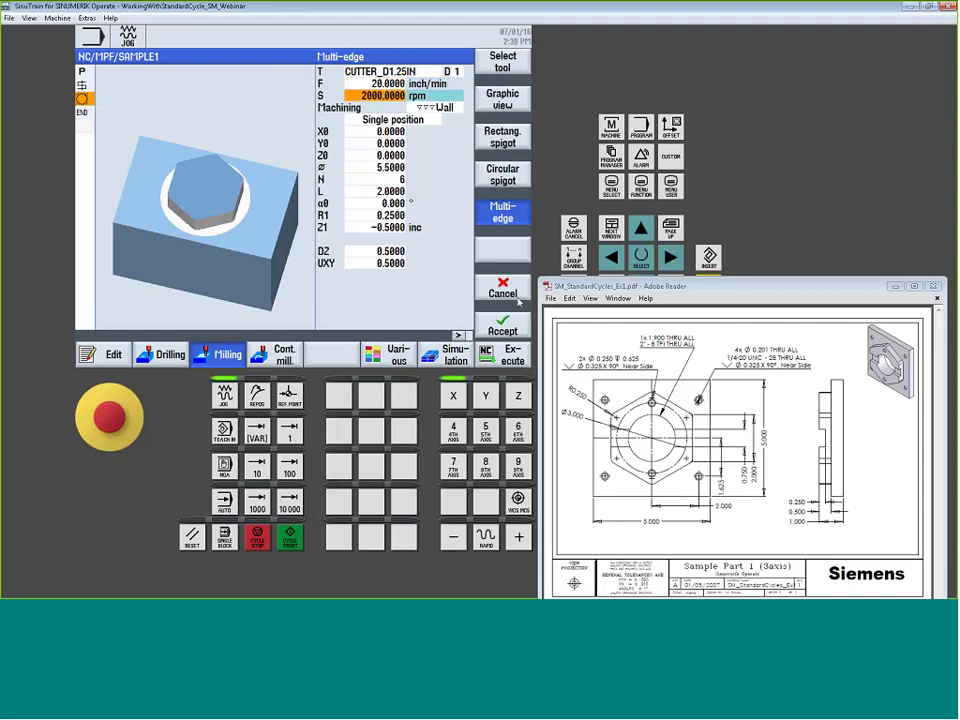
pyautogui.write('2500')
pyautogui.press('Return')
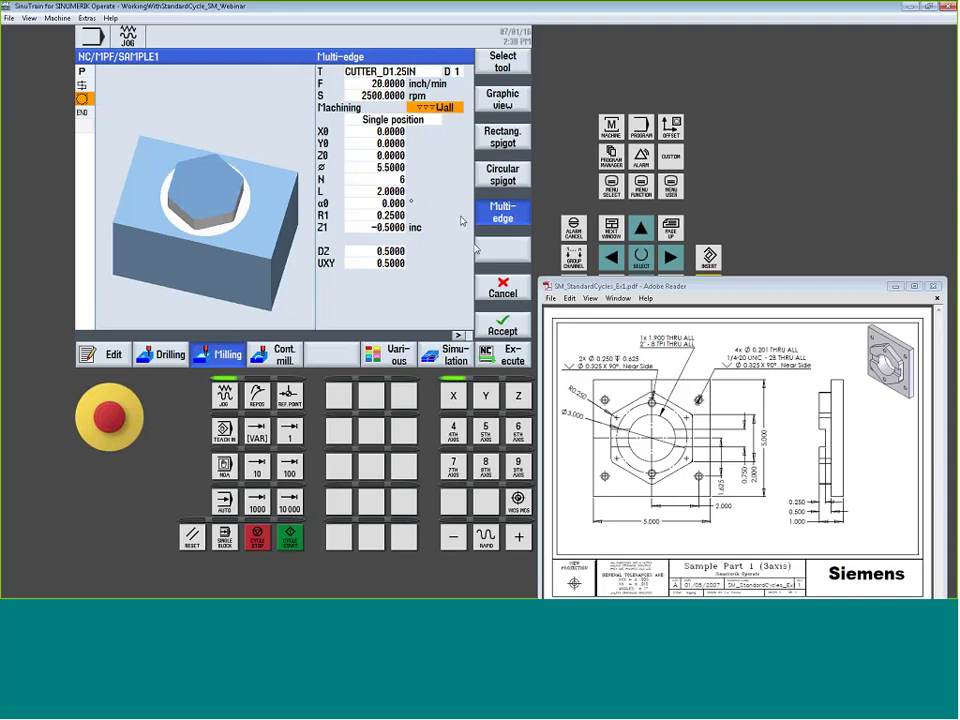
# - Try the finishing, wall finishing and chamfer machining types for the multi-edge spigot and examine the parameters each one offers
pyautogui.click(441, 107)
pyautogui.press('Up')
pyautogui.press('Up')
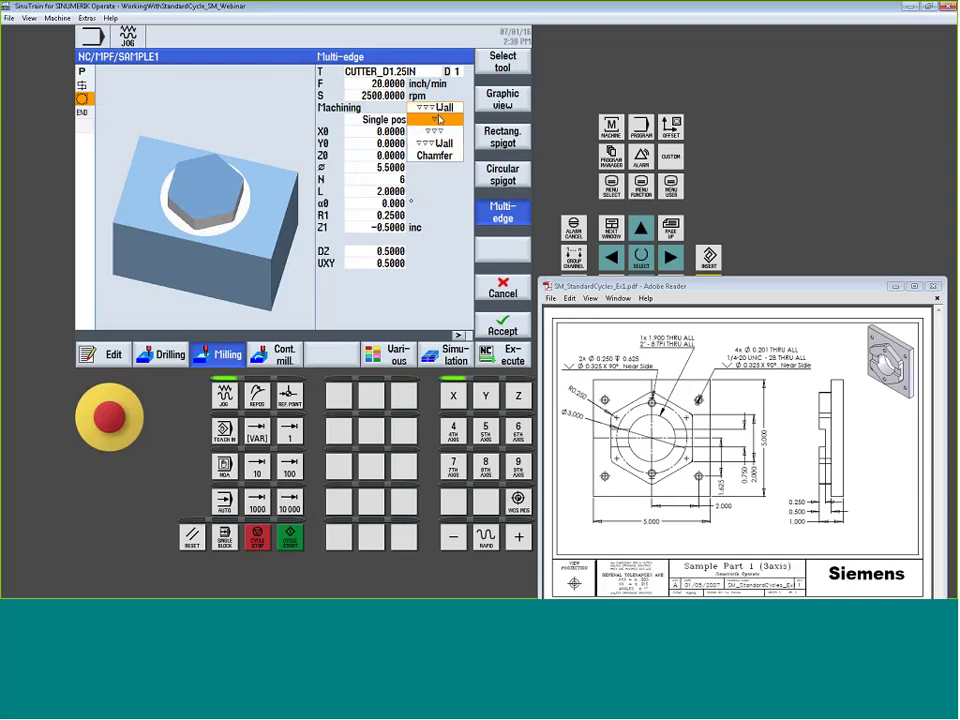
pyautogui.press('Down')
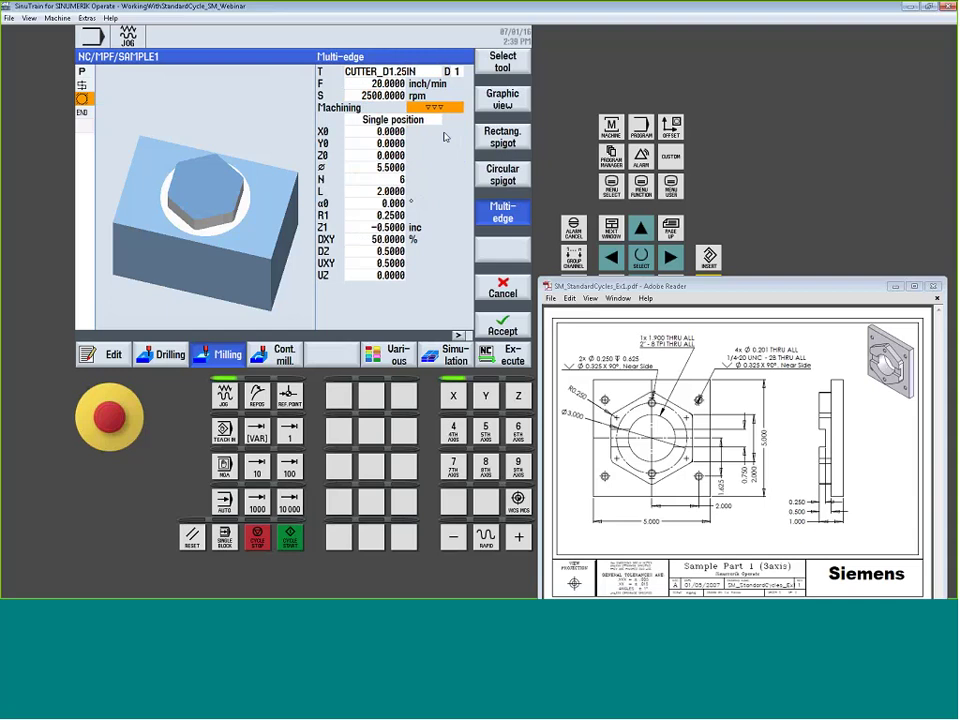
pyautogui.click(446, 112)
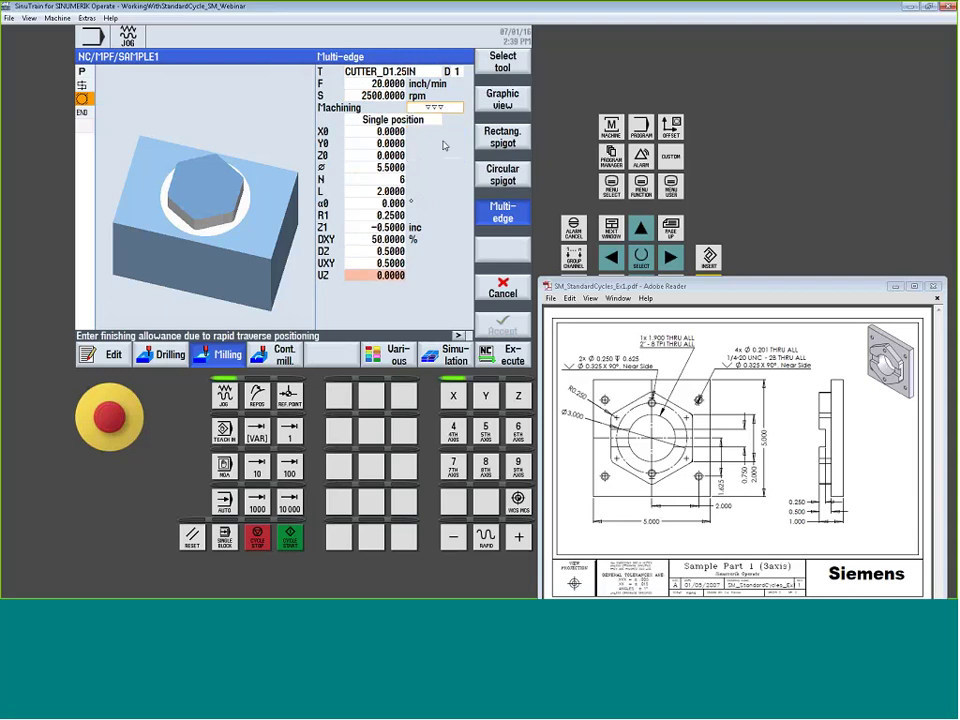
pyautogui.click(445, 112)
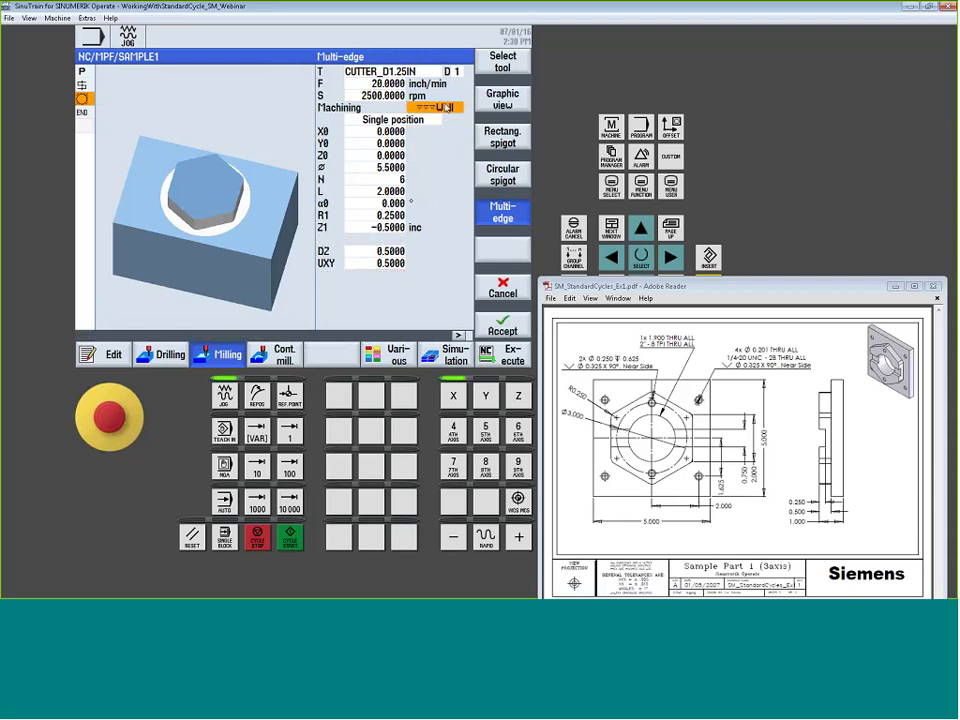
pyautogui.click(445, 108)
pyautogui.click(443, 157)
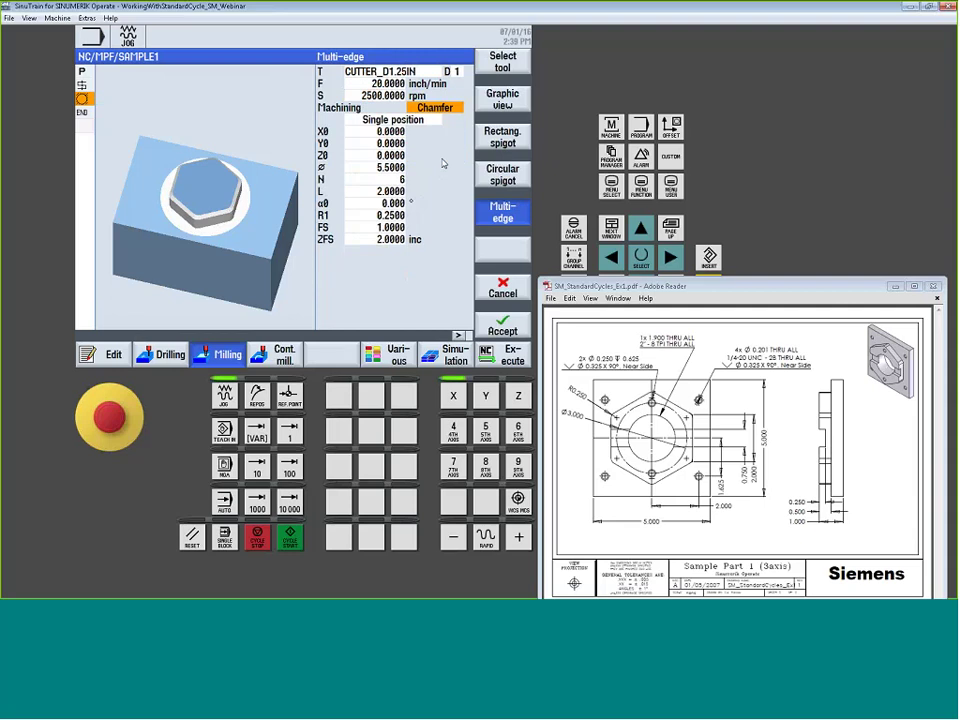
# - Set the multi-edge machining type to roughing with a single position and check the reference point X0, Y0 and Z0
pyautogui.click(440, 108)
pyautogui.click(448, 121)
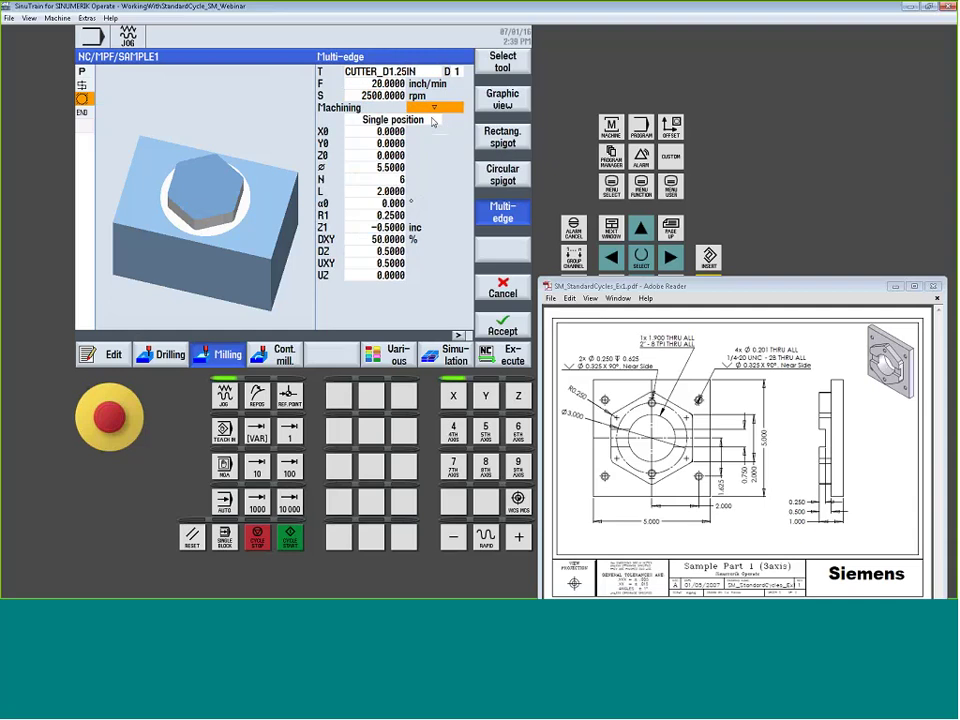
pyautogui.click(438, 120)
pyautogui.click(433, 120)
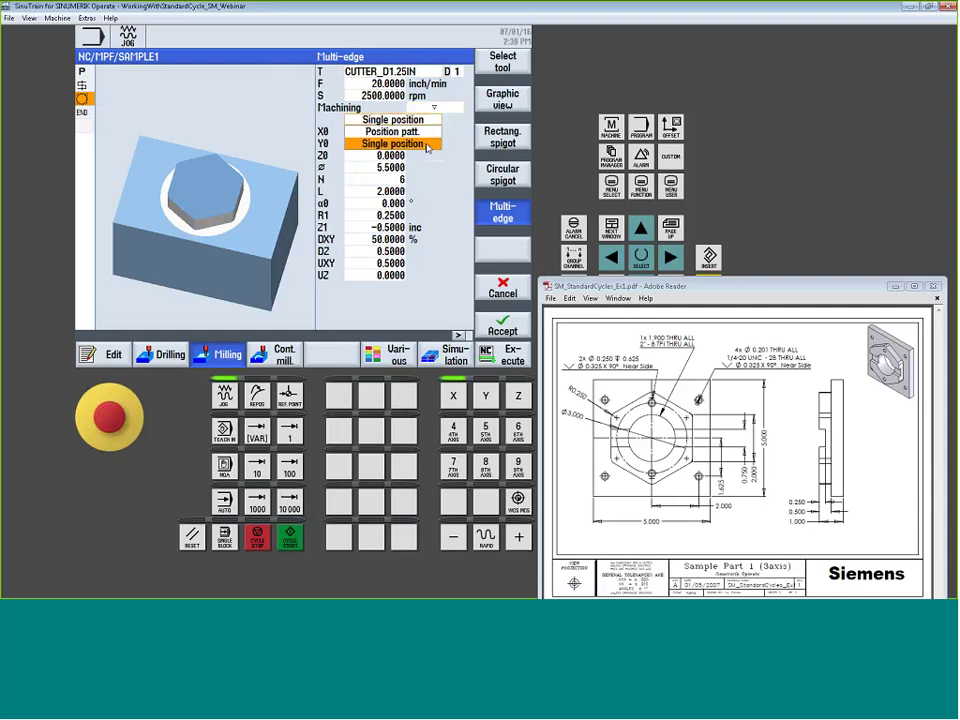
pyautogui.click(427, 144)
pyautogui.click(398, 131)
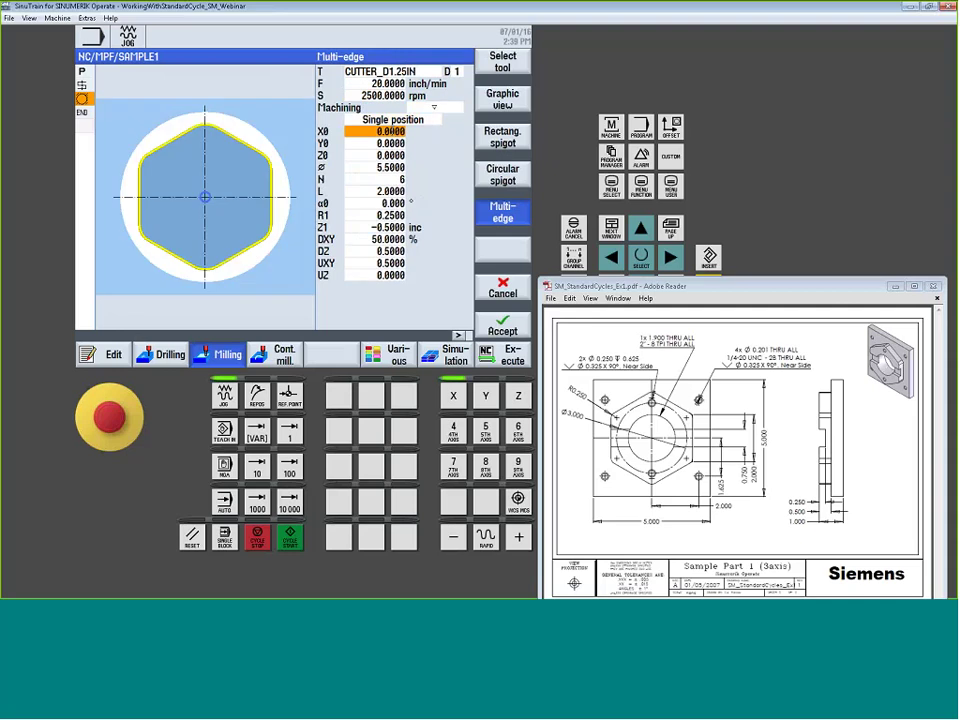
pyautogui.click(390, 143)
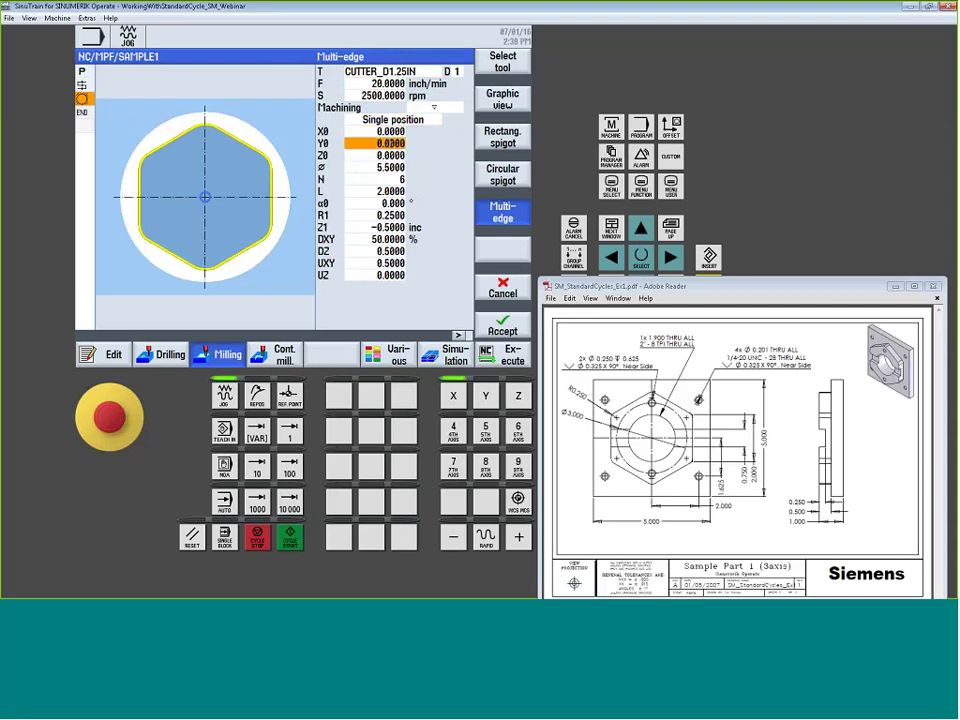
pyautogui.click(390, 155)
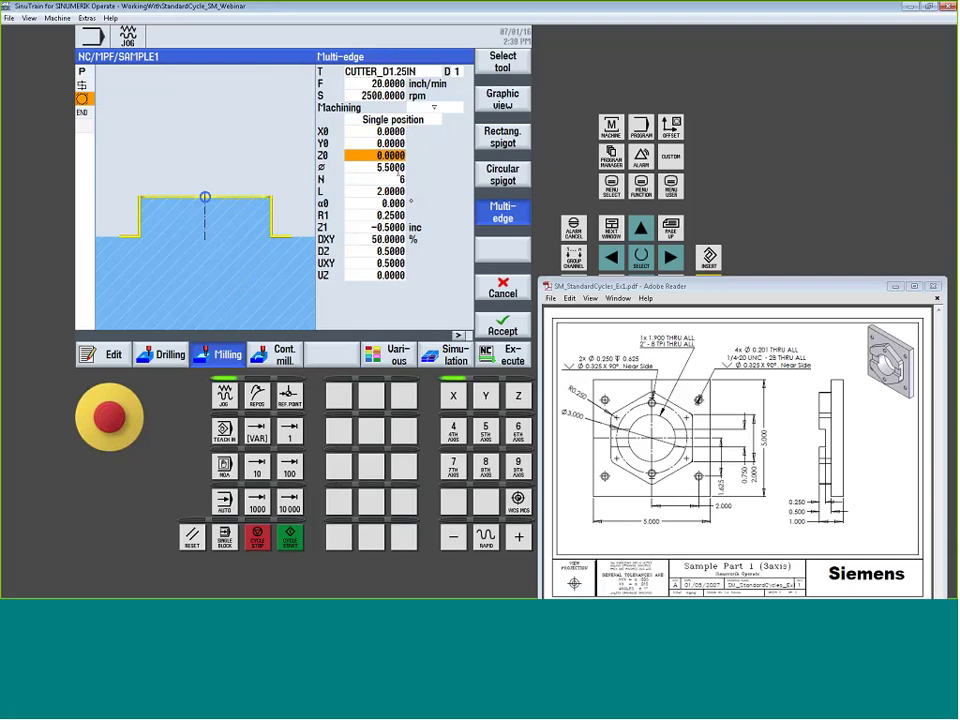
# - Set the multi-edge spigot's blank diameter to 4
pyautogui.press('Down')
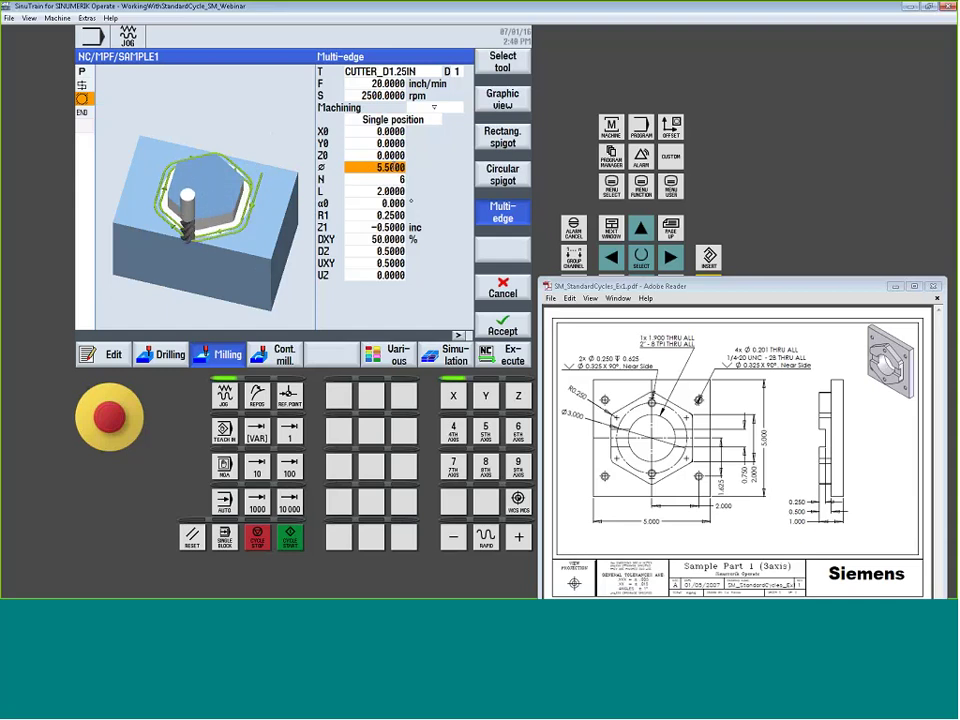
pyautogui.click(385, 167)
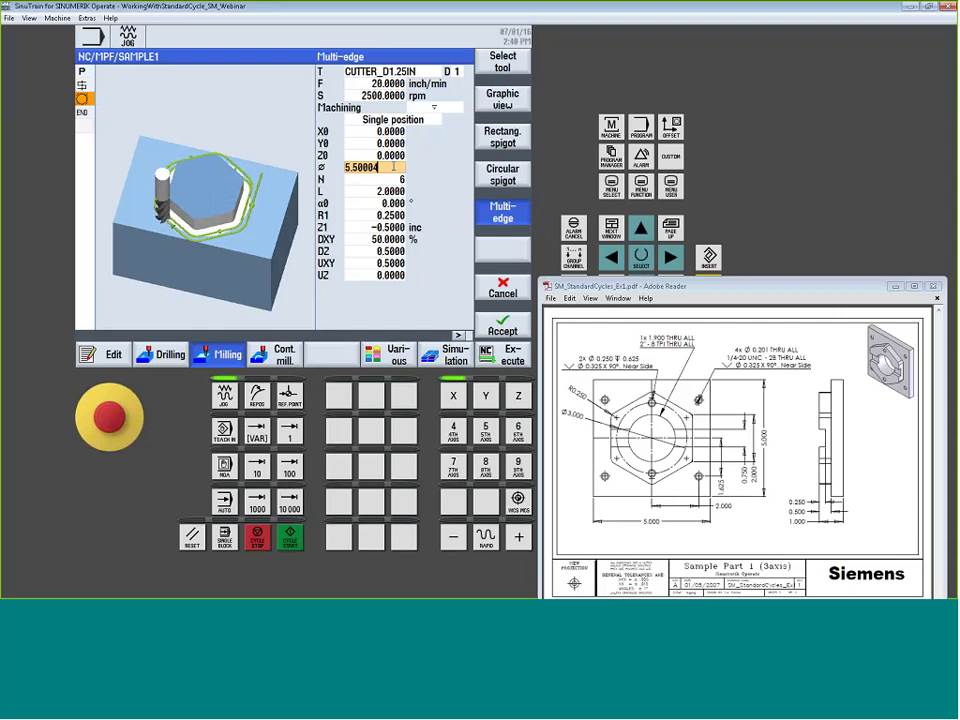
pyautogui.press('BackSpace')
pyautogui.press('BackSpace')
pyautogui.press('BackSpace')
pyautogui.press('BackSpace')
pyautogui.press('BackSpace')
pyautogui.press('BackSpace')
pyautogui.write('4')
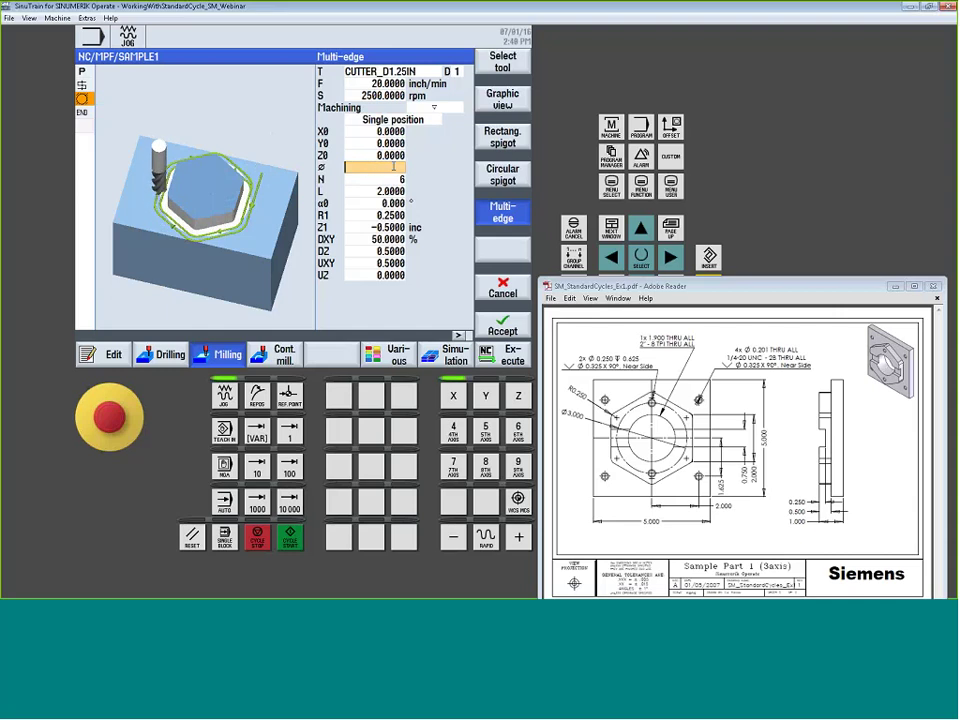
pyautogui.press('Return')
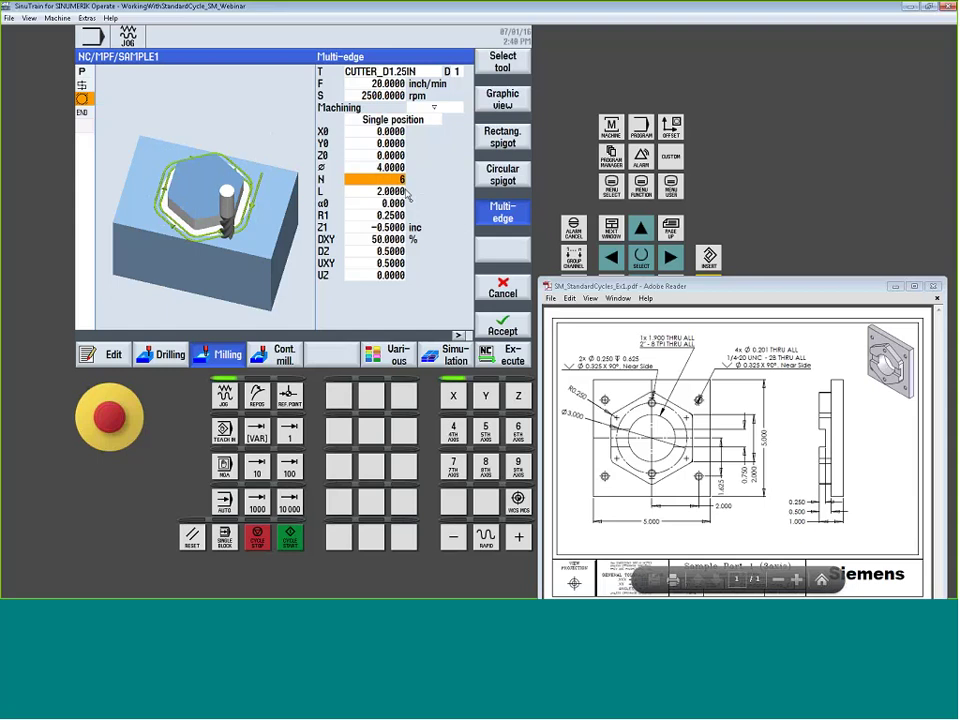
# - Review the edge length, rotation angle and corner radius, and switch the depth Z1 to absolute
pyautogui.press('Down')
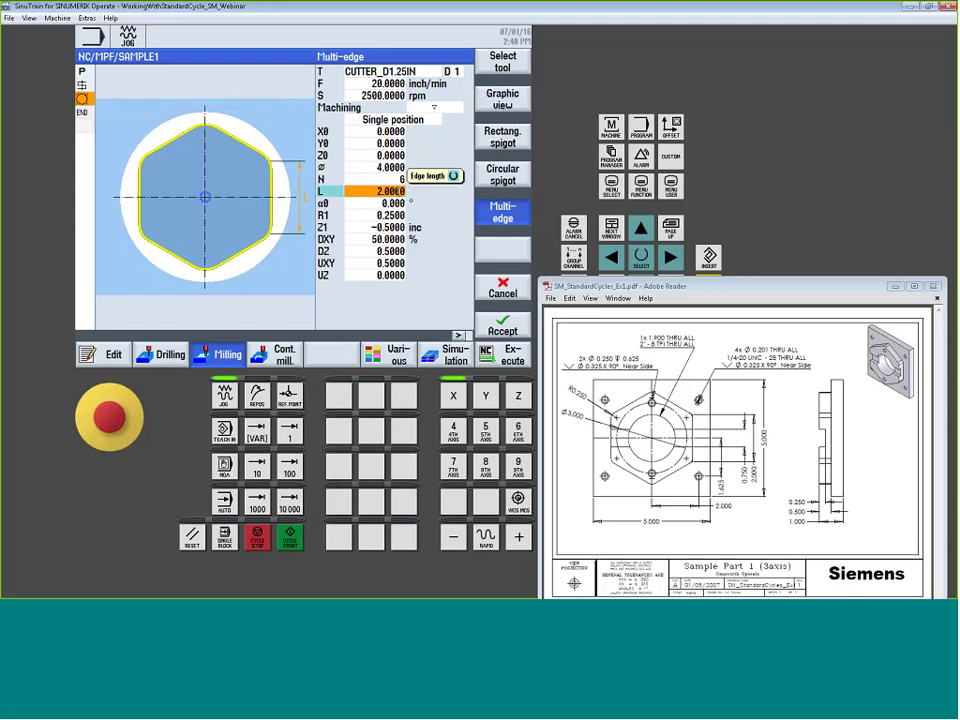
pyautogui.press('Down')
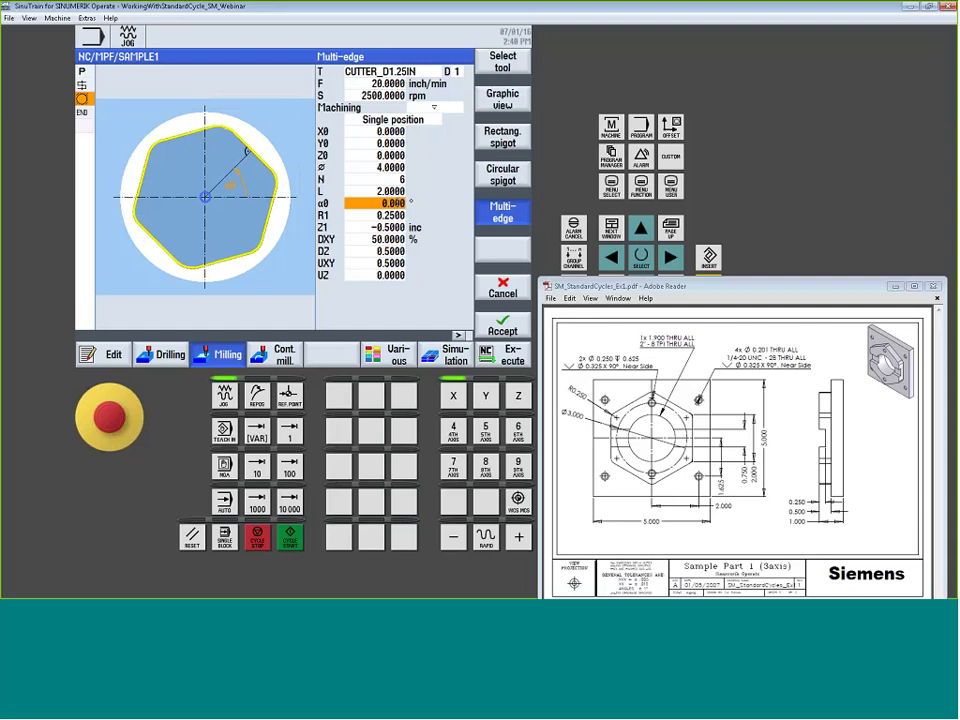
pyautogui.press('Down')
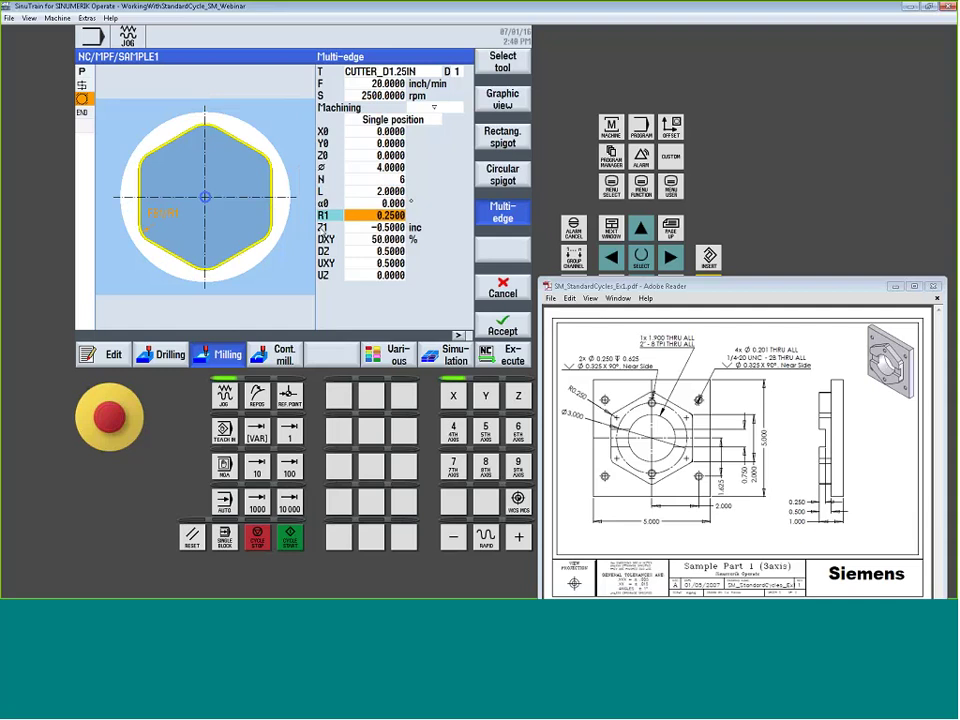
pyautogui.click(398, 227)
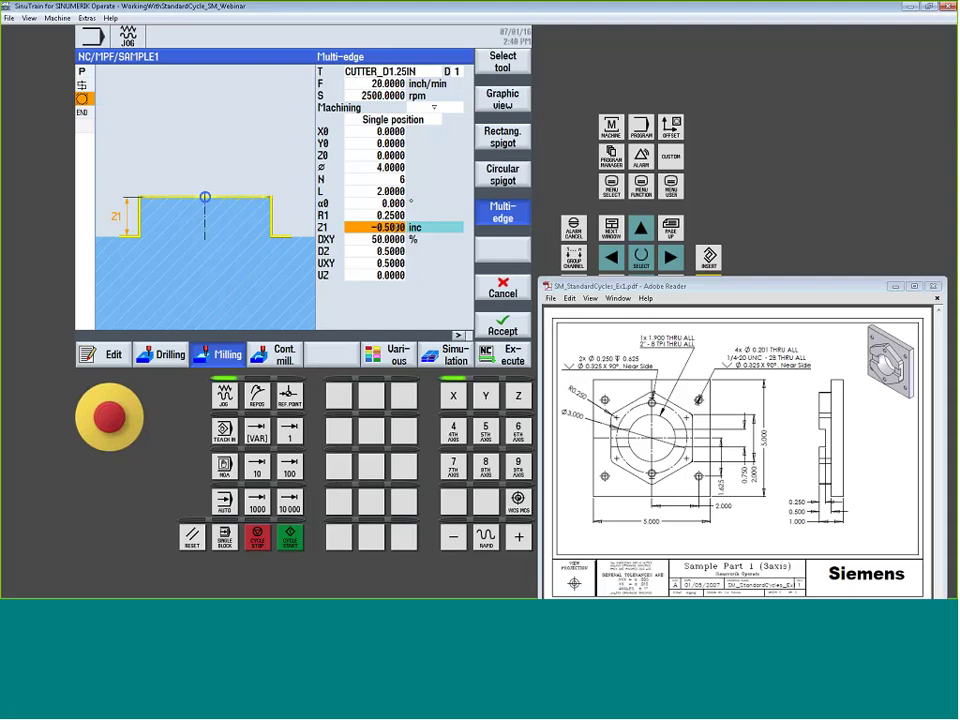
pyautogui.press('space')
pyautogui.press('Down')
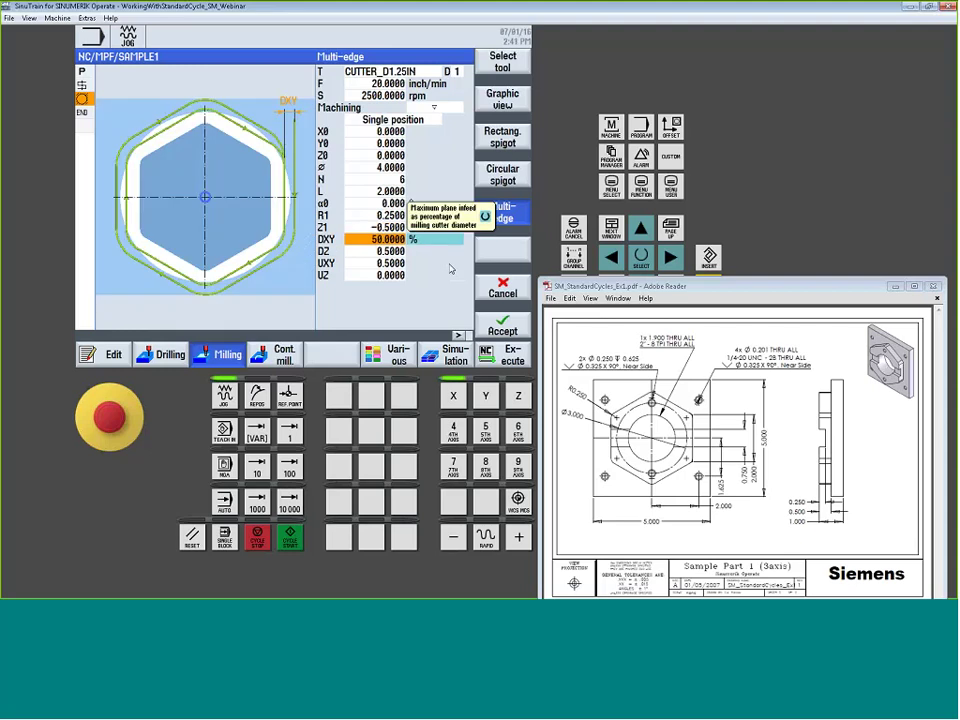
# - Set the maximum infeed DZ to 0.25 and the wall finishing allowance UXY to 0.020, and accept the multi-edge cycle
pyautogui.press('Down')
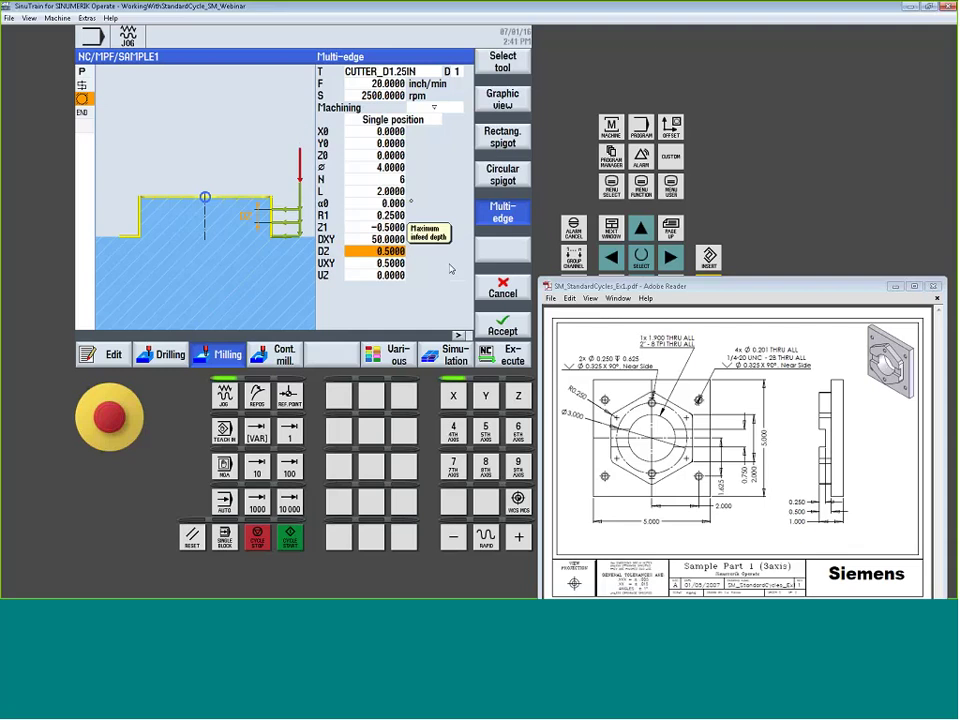
pyautogui.press('BackSpace')
pyautogui.write('.2')
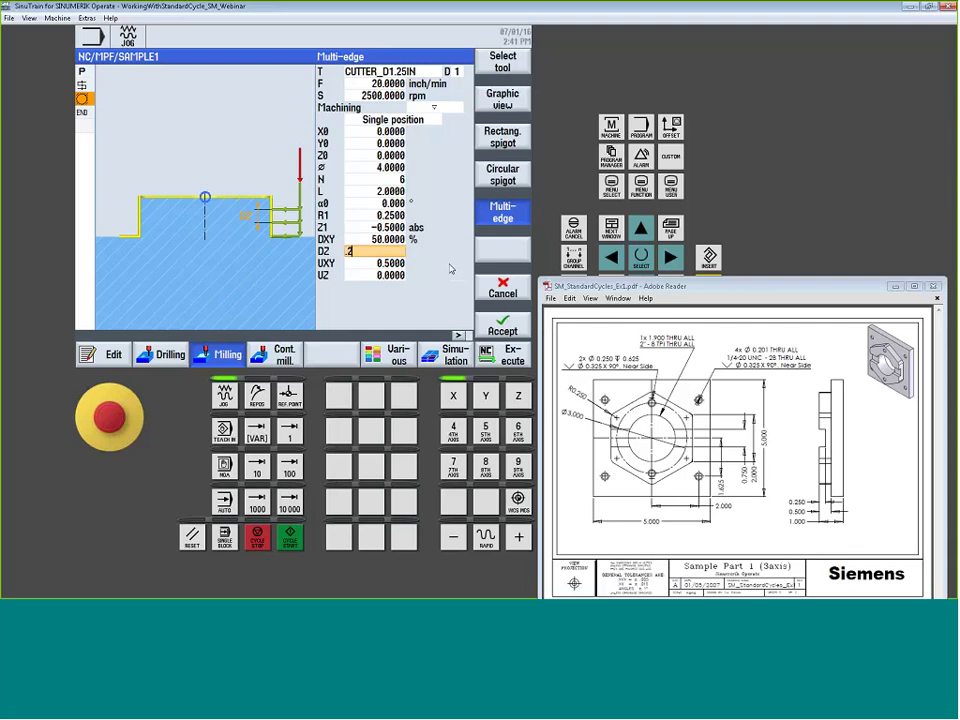
pyautogui.press('Return')
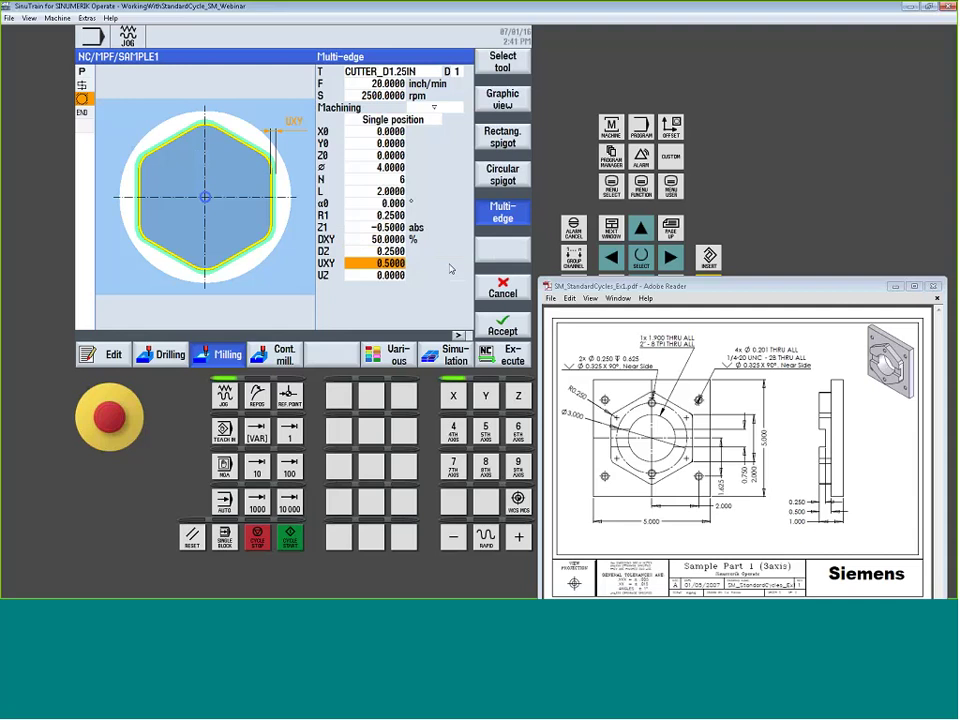
pyautogui.press('BackSpace')
pyautogui.write('.020')
pyautogui.press('Return')
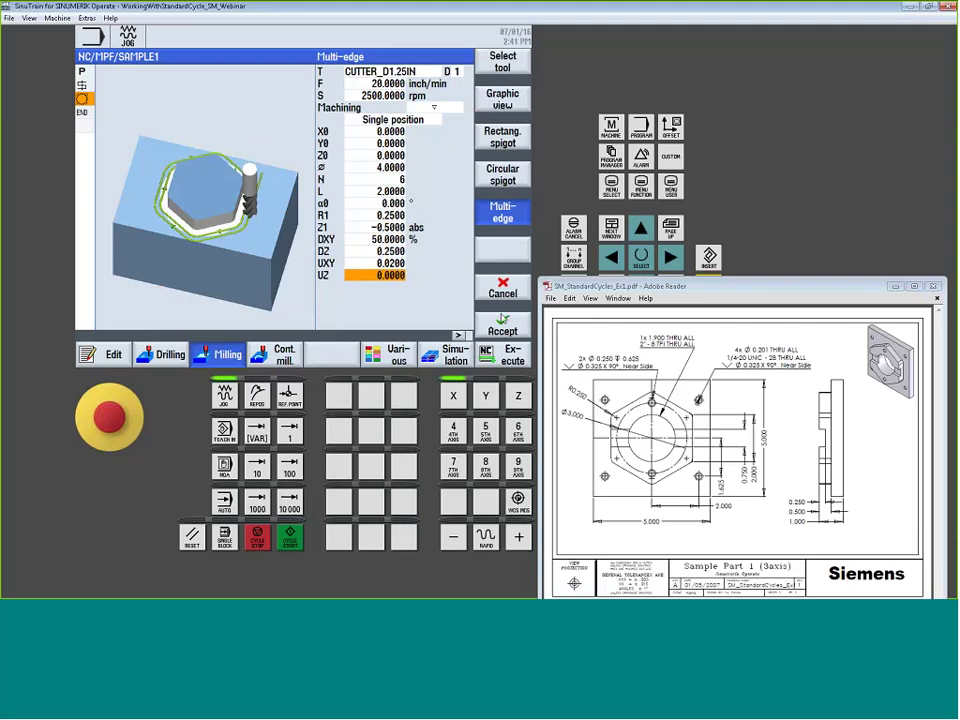
pyautogui.click(505, 328)
# - Simulate the program, and change the multi-edge cycle's blank diameter to 5.5
pyautogui.click(443, 354)
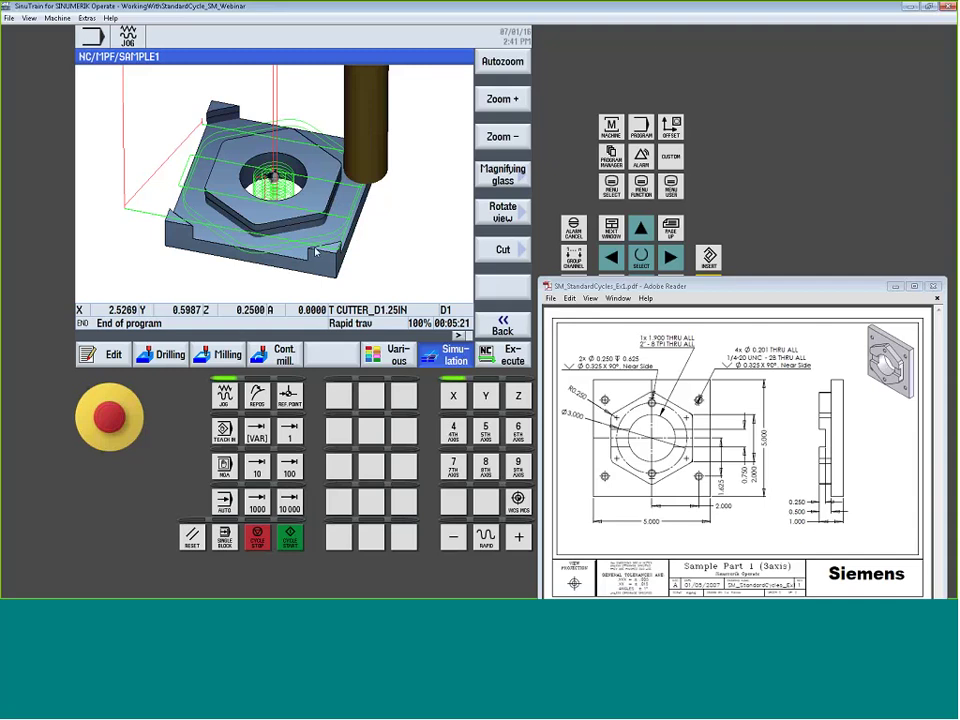
pyautogui.click(102, 366)
pyautogui.press('Right')
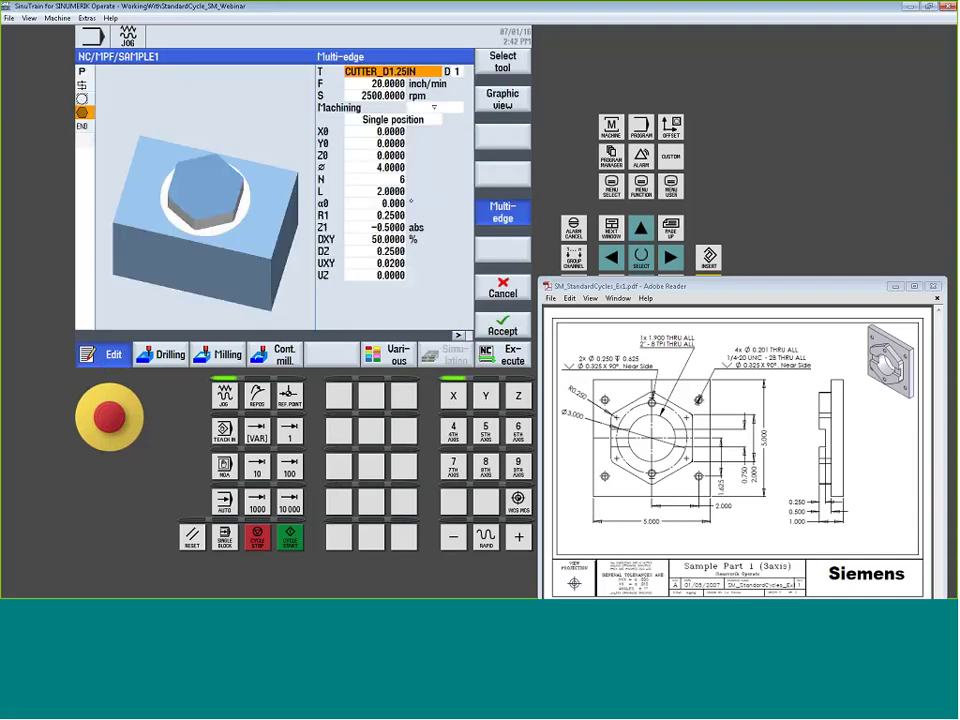
pyautogui.click(390, 167)
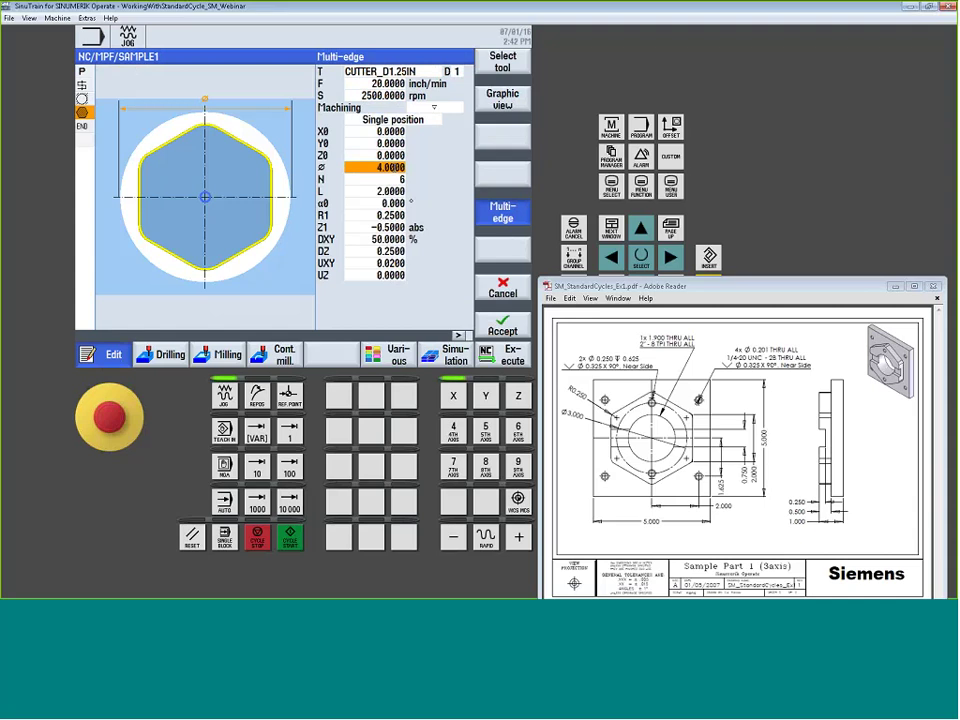
pyautogui.write('5.5')
pyautogui.press('Return')
pyautogui.click(508, 326)
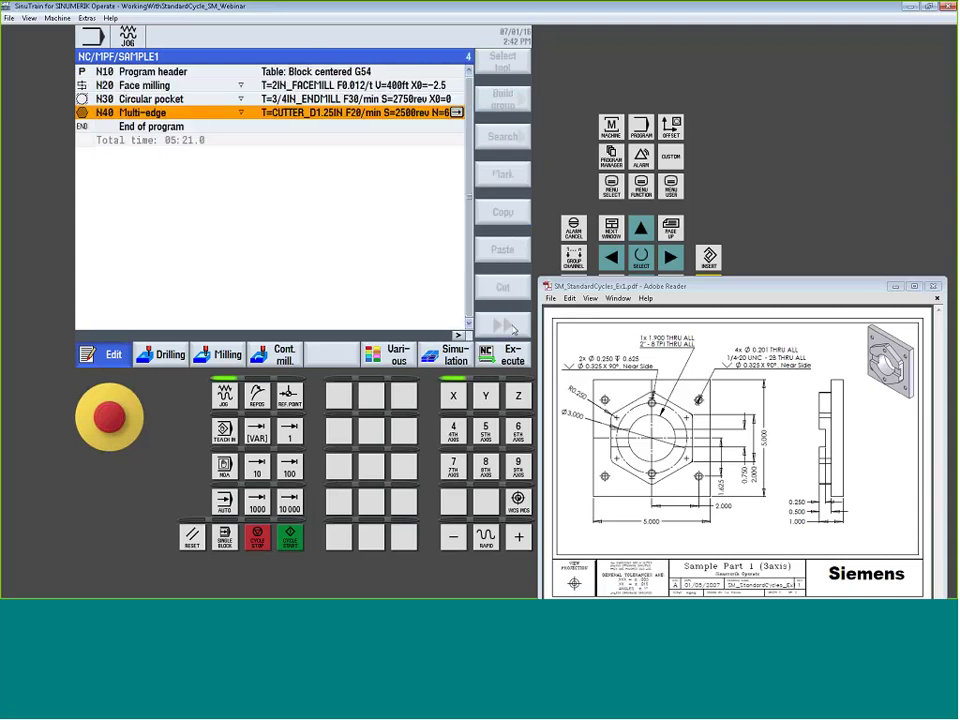
# - Simulate the program again and inspect the machined hexagonal spigot and its corners from a lower viewing angle
pyautogui.click(443, 354)
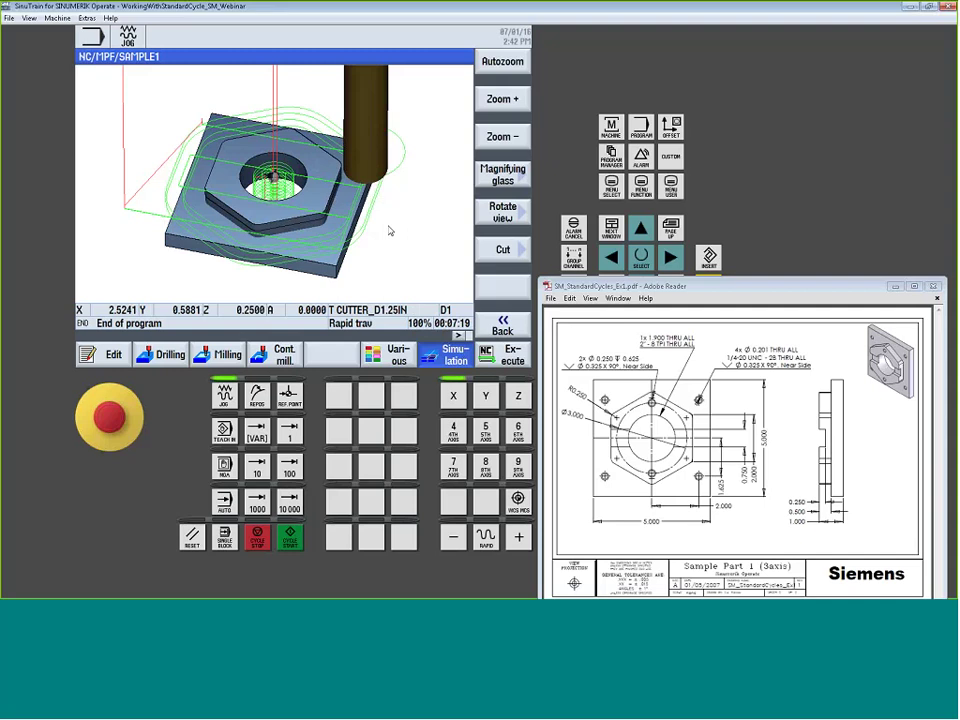
pyautogui.press('Down')
pyautogui.press('Down')
pyautogui.press('Down')
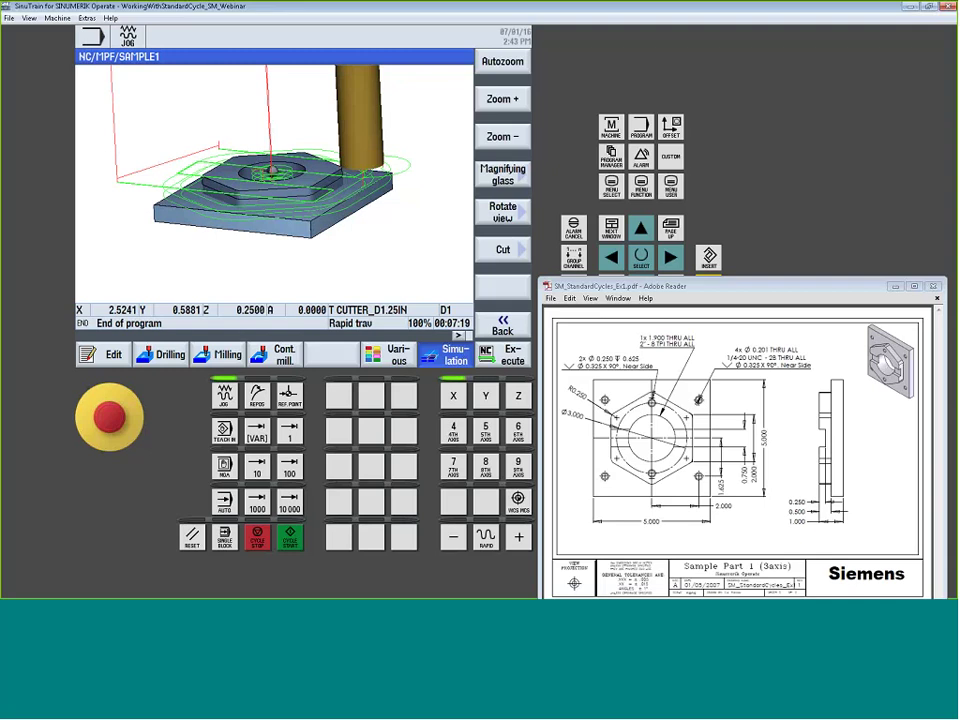
pyautogui.moveTo(285, 233); pyautogui.dragTo(285, 262)
# - Start another multi-edge spigot cycle after block N40 with wall finishing as its machining type
pyautogui.click(100, 354)
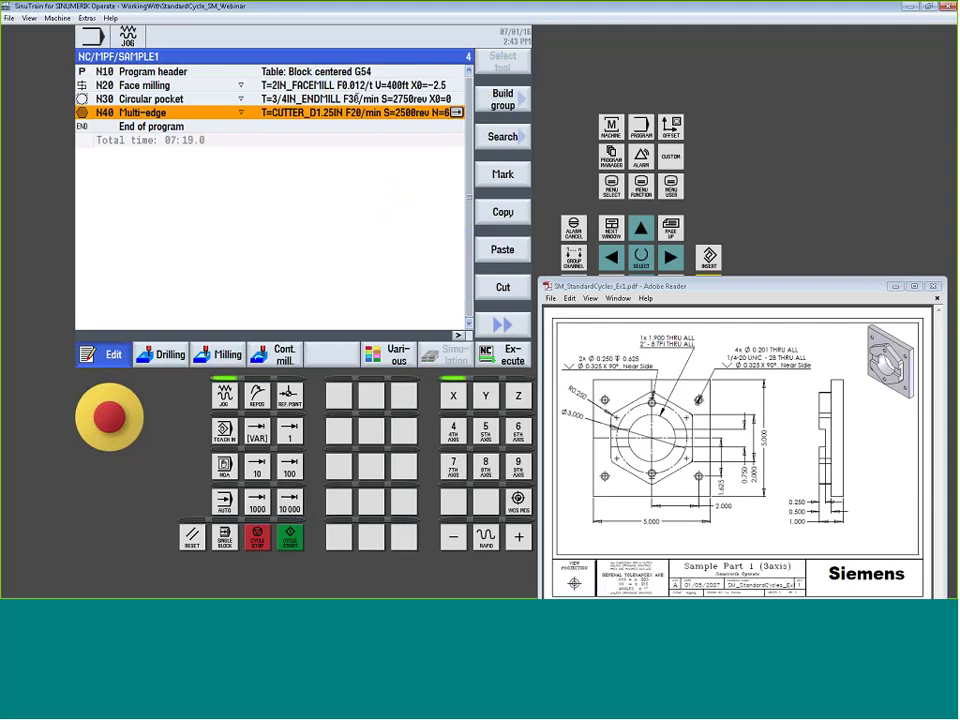
pyautogui.click(230, 354)
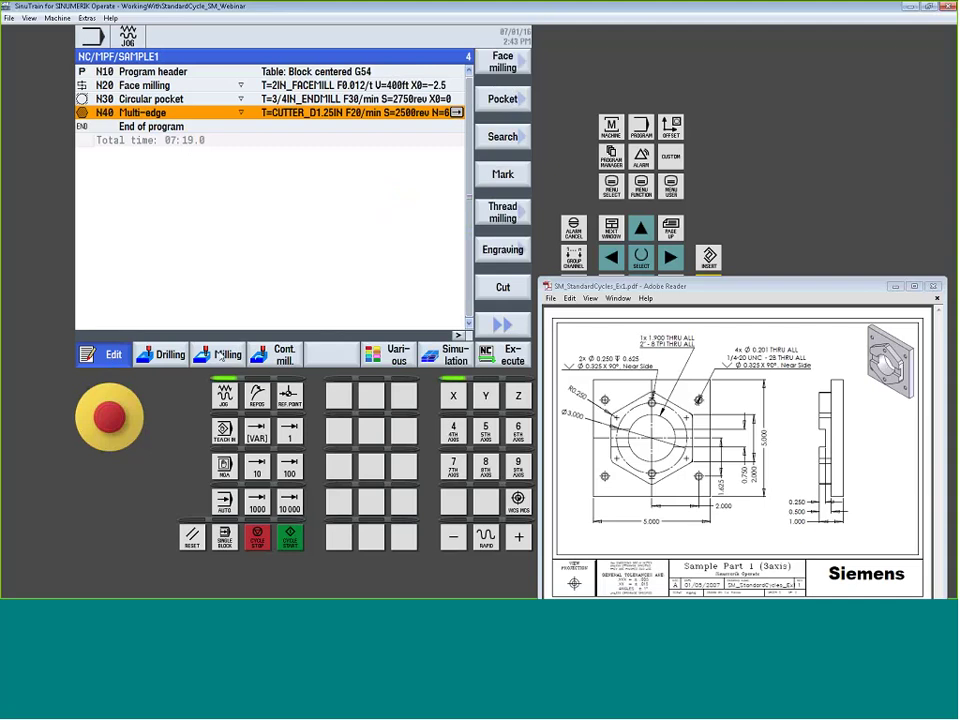
pyautogui.click(503, 143)
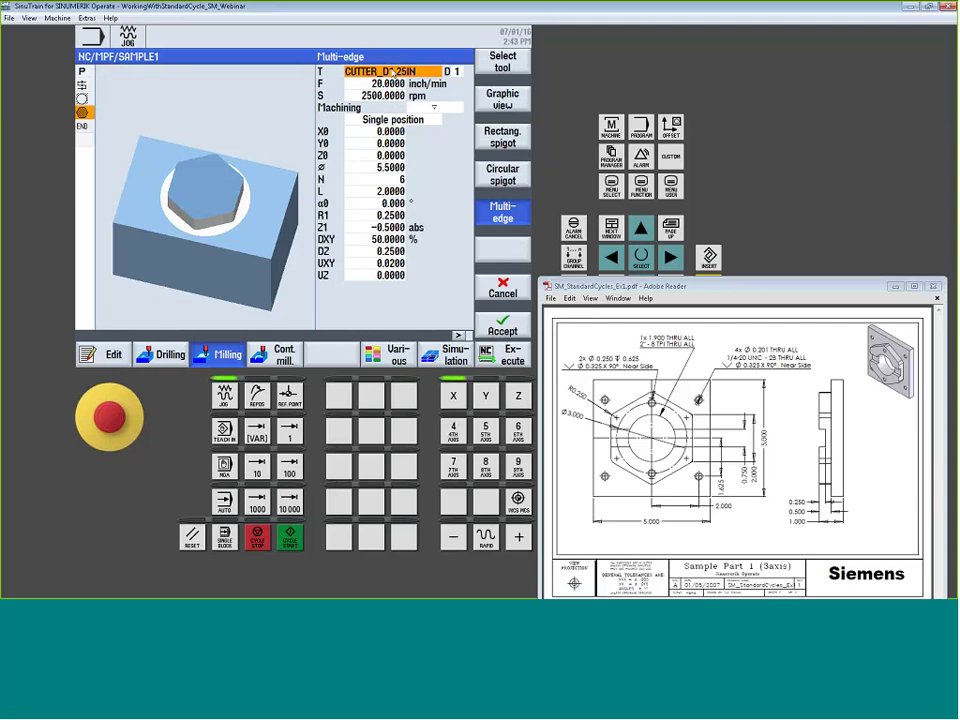
pyautogui.click(444, 108)
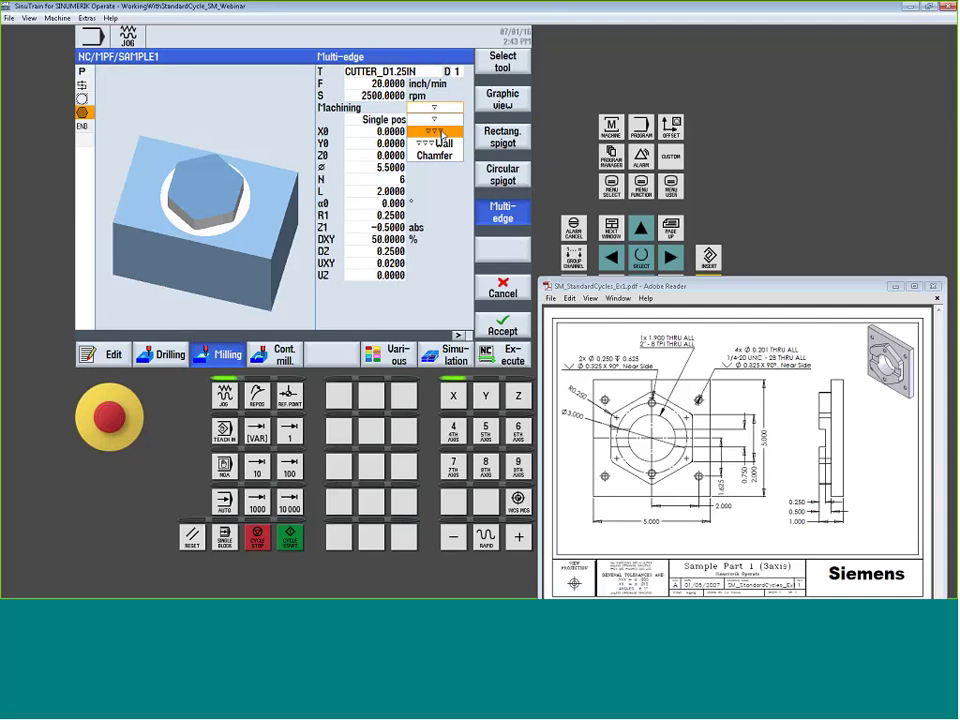
pyautogui.click(438, 144)
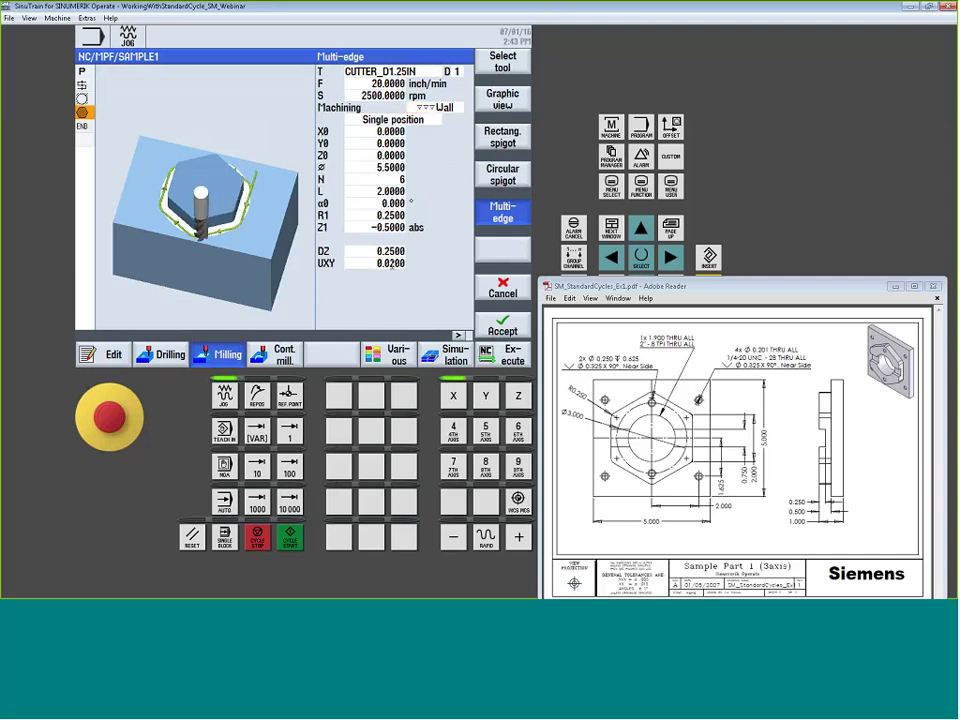
# - Try a finishing allowance UXY of 0 for the wall finishing cycle
pyautogui.click(325, 266)
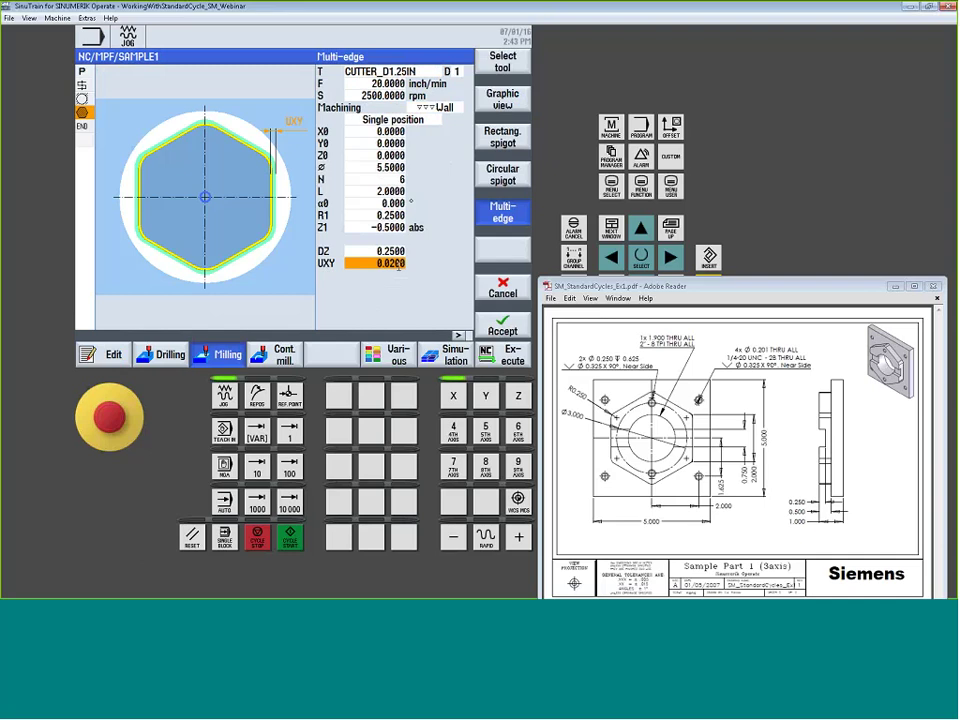
pyautogui.write('0')
pyautogui.press('Return')
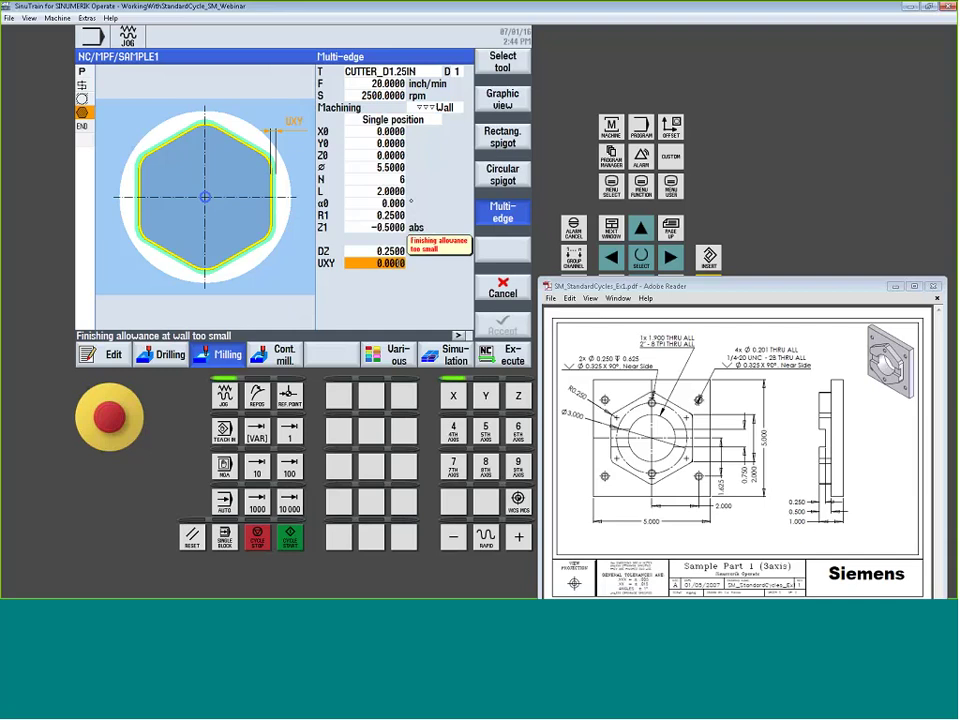
pyautogui.hotkey('shift', 'F2')
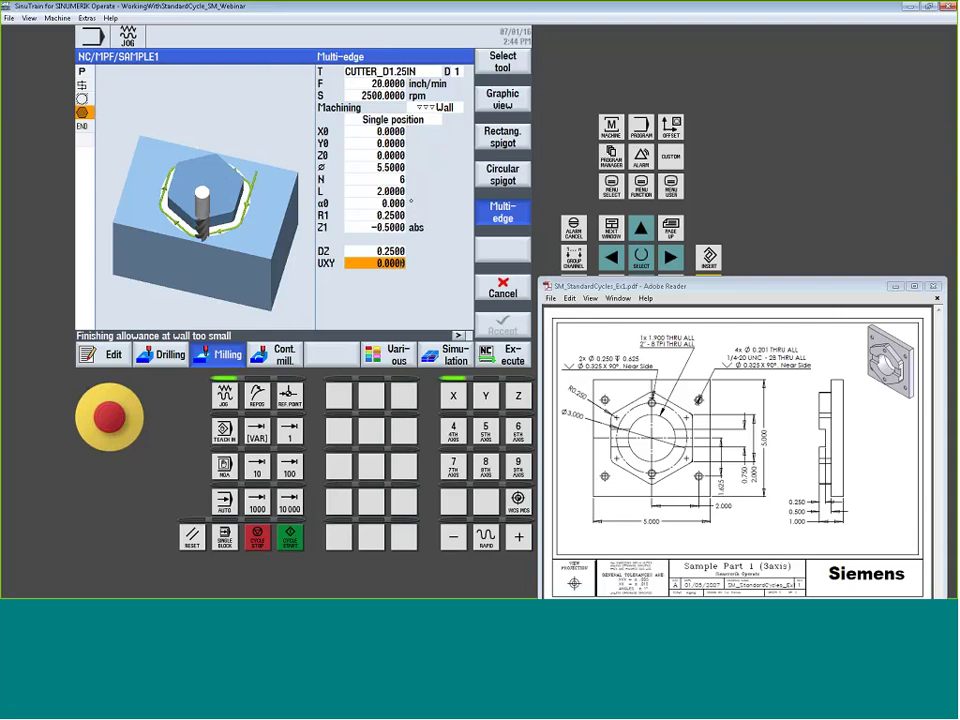
# - Set the wall finishing cycle's allowance UXY to 0.5 and show the animated cycle graphic
pyautogui.press('BackSpace')
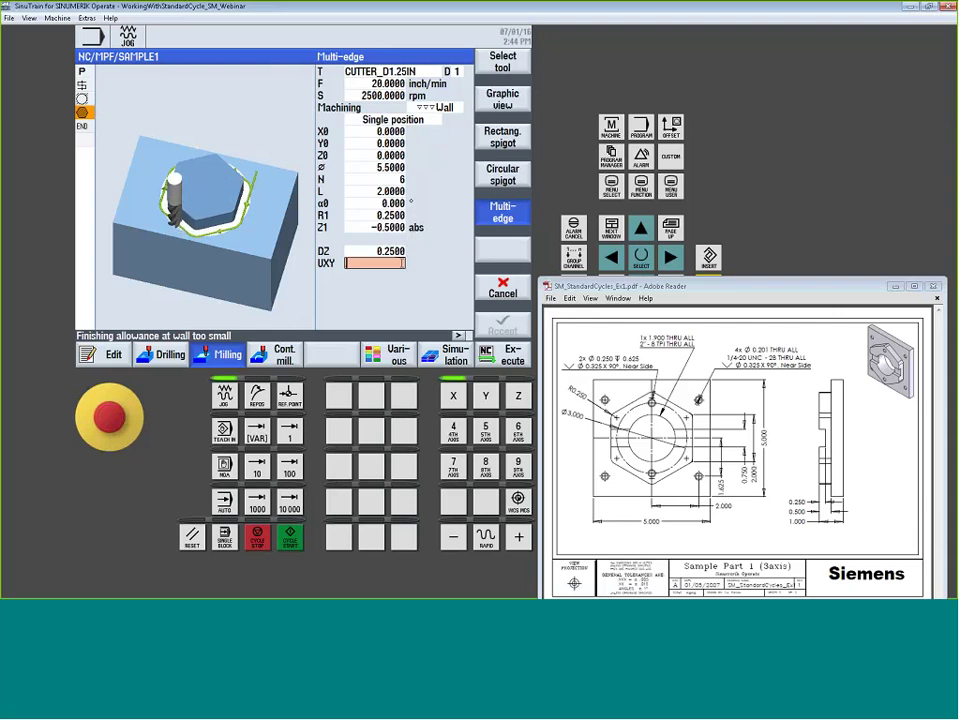
pyautogui.write('5000')
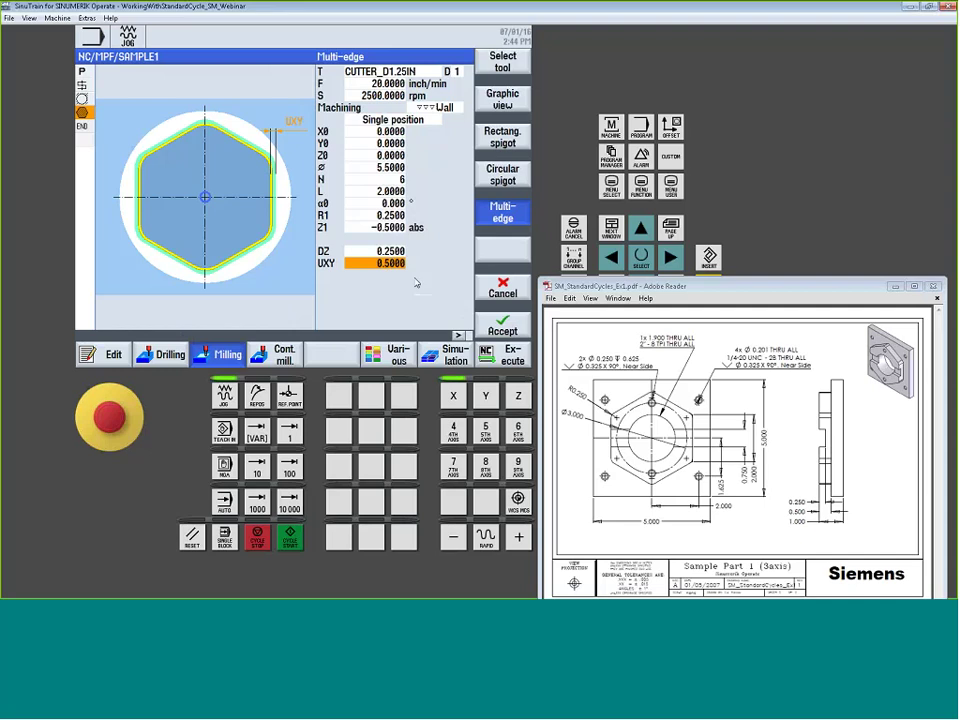
pyautogui.hotkey('ctrl', 'g')
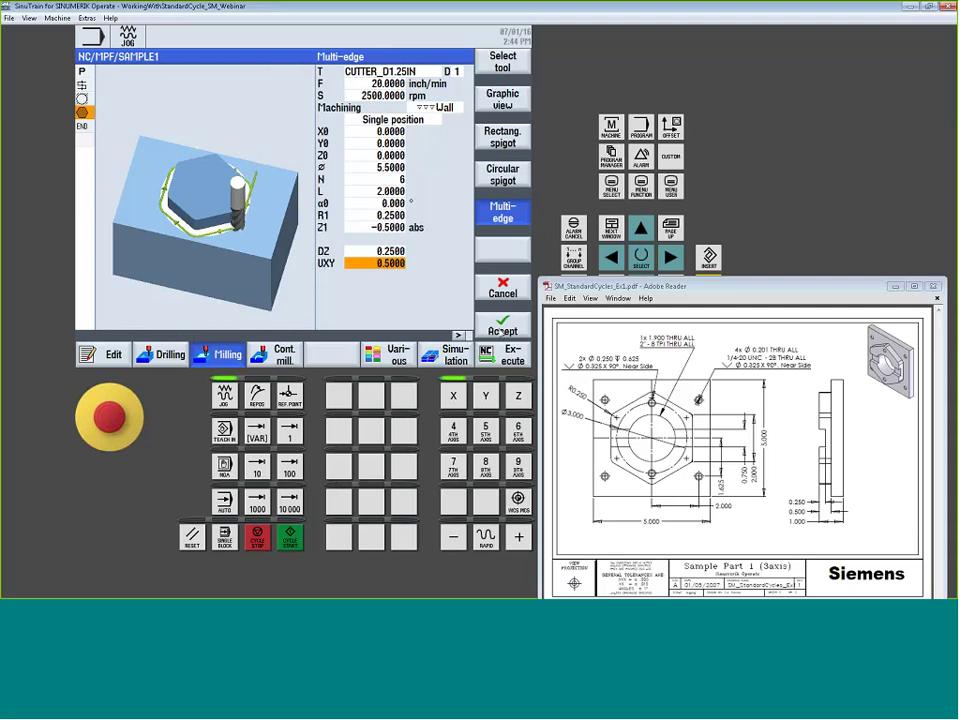
# - Accept the wall finishing cycle, reopen it to set its depth infeed DZ to 0.5, and accept the change
pyautogui.click(504, 330)
pyautogui.click(455, 127)
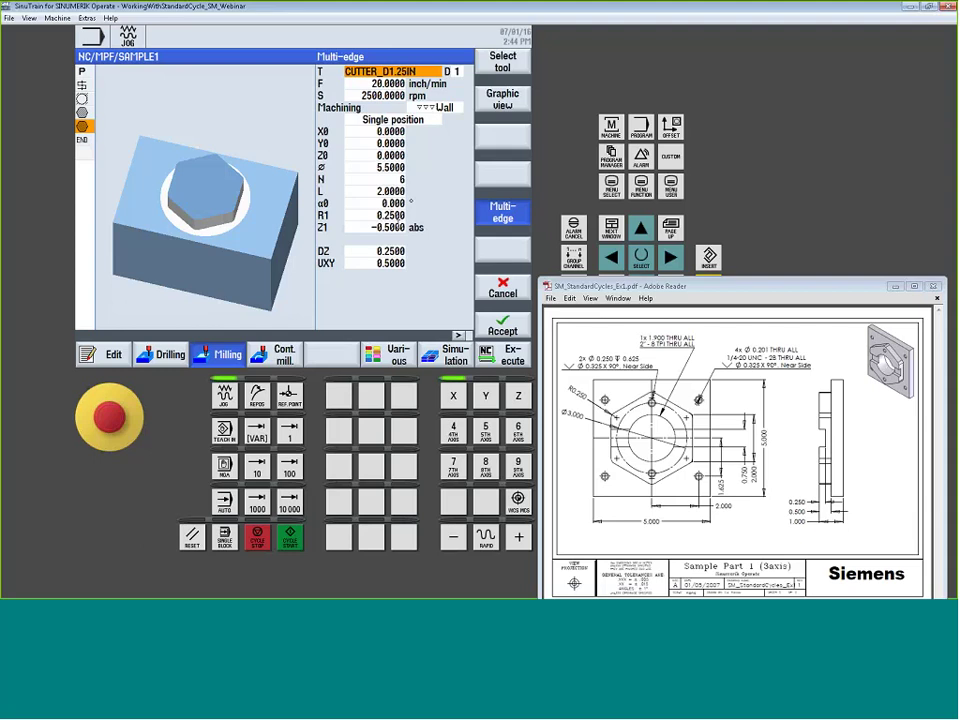
pyautogui.click(375, 251)
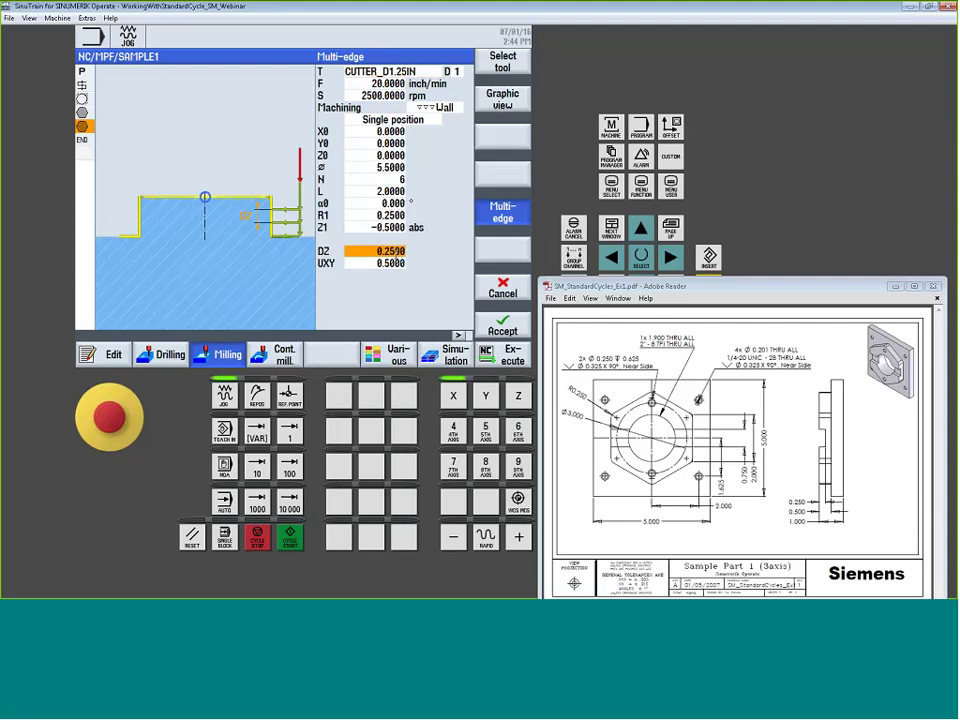
pyautogui.write('.5')
pyautogui.press('Return')
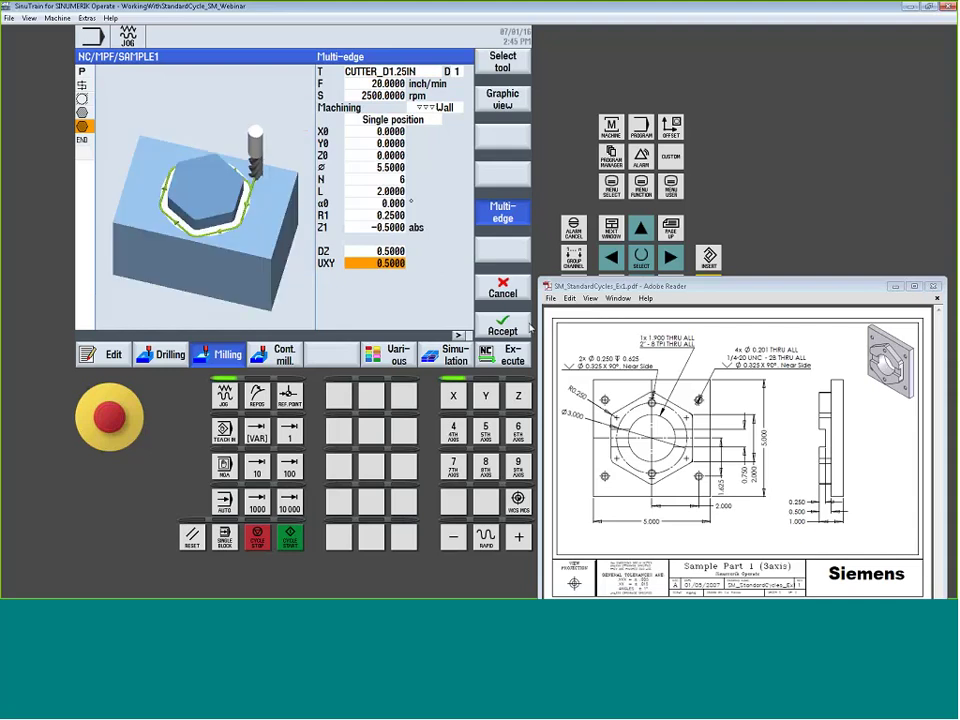
pyautogui.click(515, 328)
# - Simulate the program without the earlier tool paths, inspect the finished hexagonal spigot from a rotated view, and return to the program editor
pyautogui.click(452, 356)
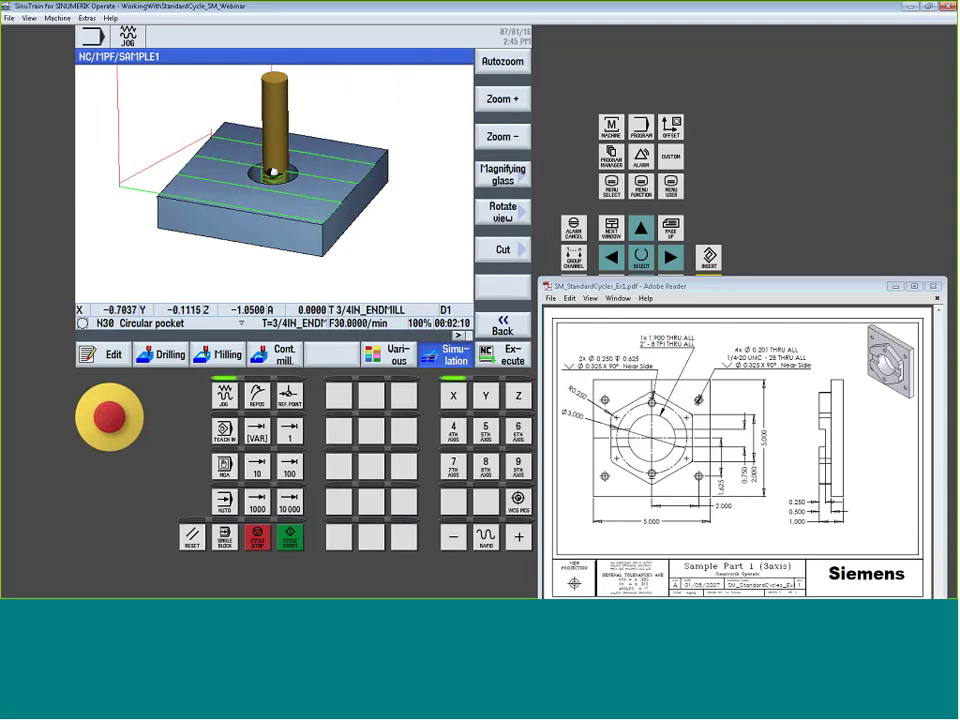
pyautogui.click(503, 324)
pyautogui.click(502, 249)
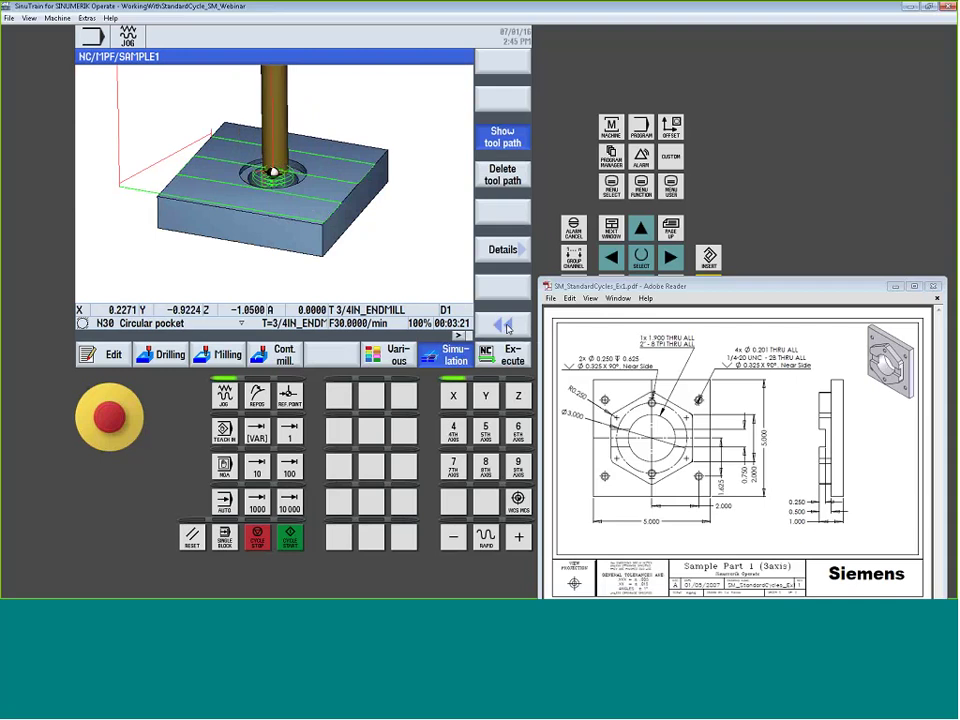
pyautogui.click(502, 175)
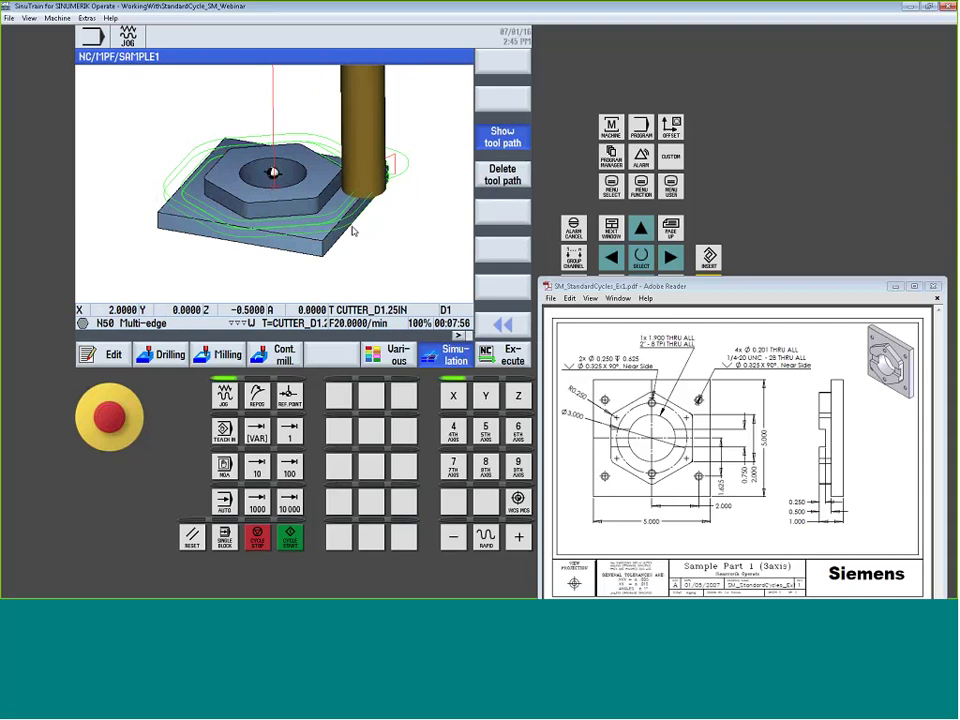
pyautogui.moveTo(375, 221); pyautogui.dragTo(391, 237)
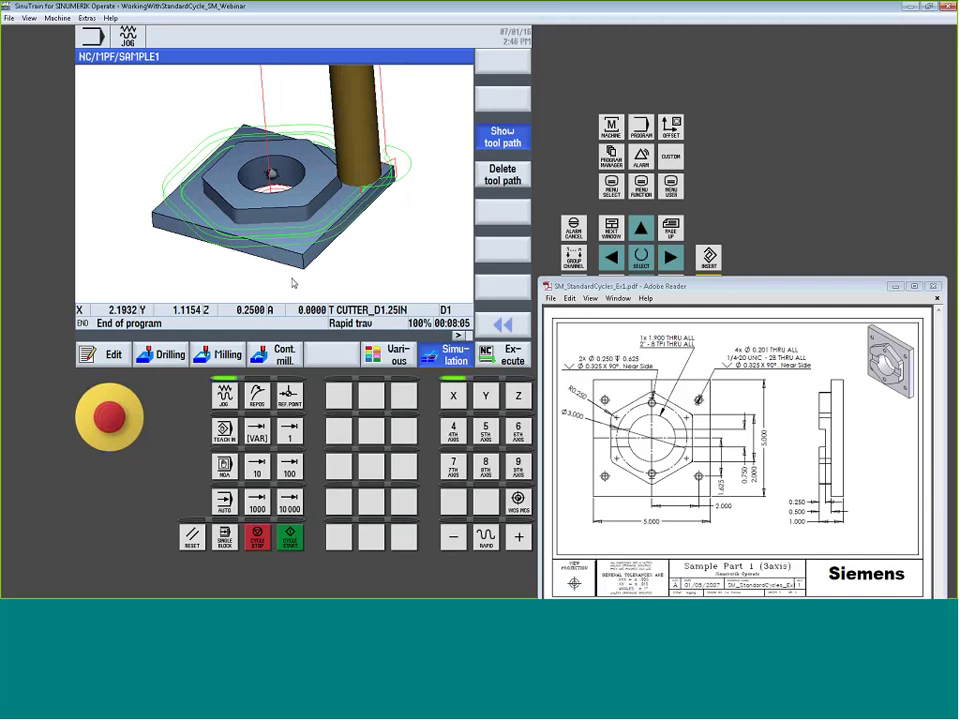
pyautogui.click(102, 354)
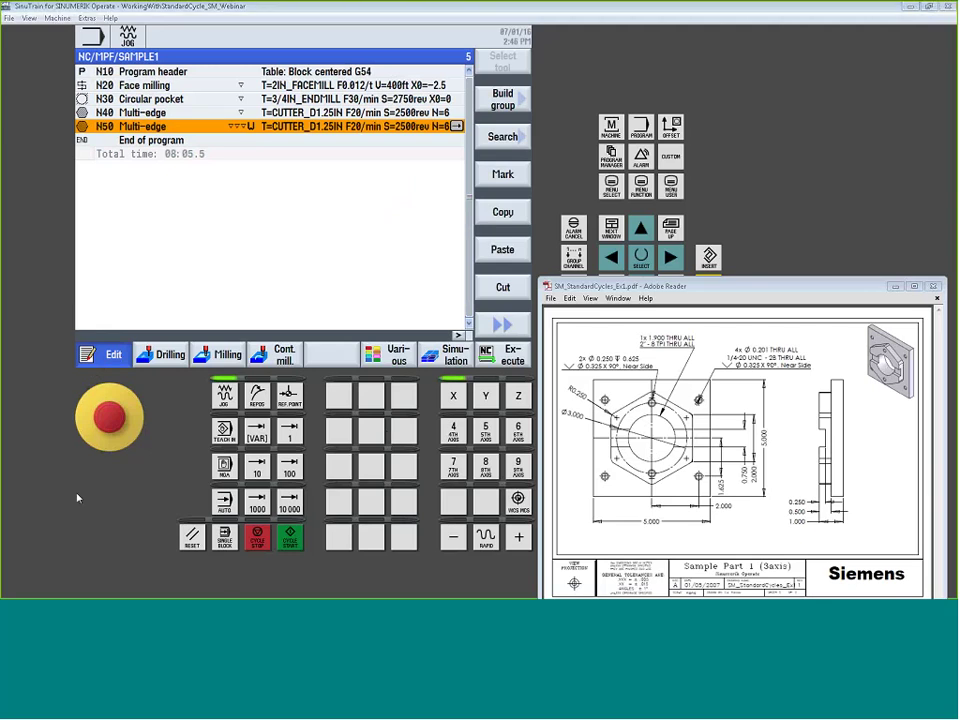
# - Switch to the presentation, minimize the part drawing and advance to the Slot slide
pyautogui.hotkey('alt', 'Tab')
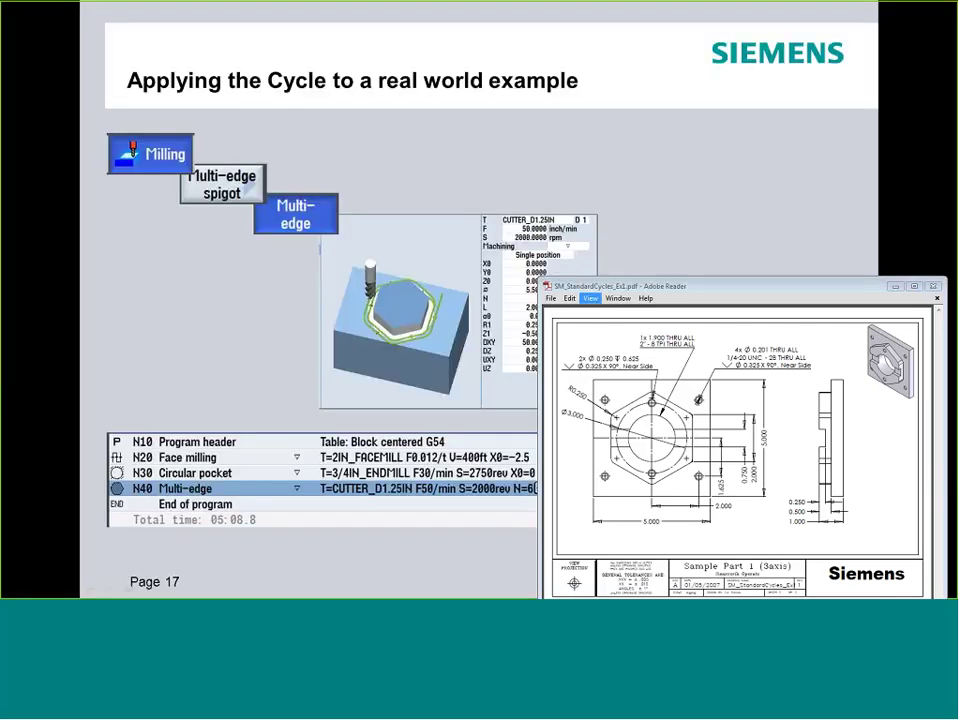
pyautogui.click(895, 287)
pyautogui.click(767, 248)
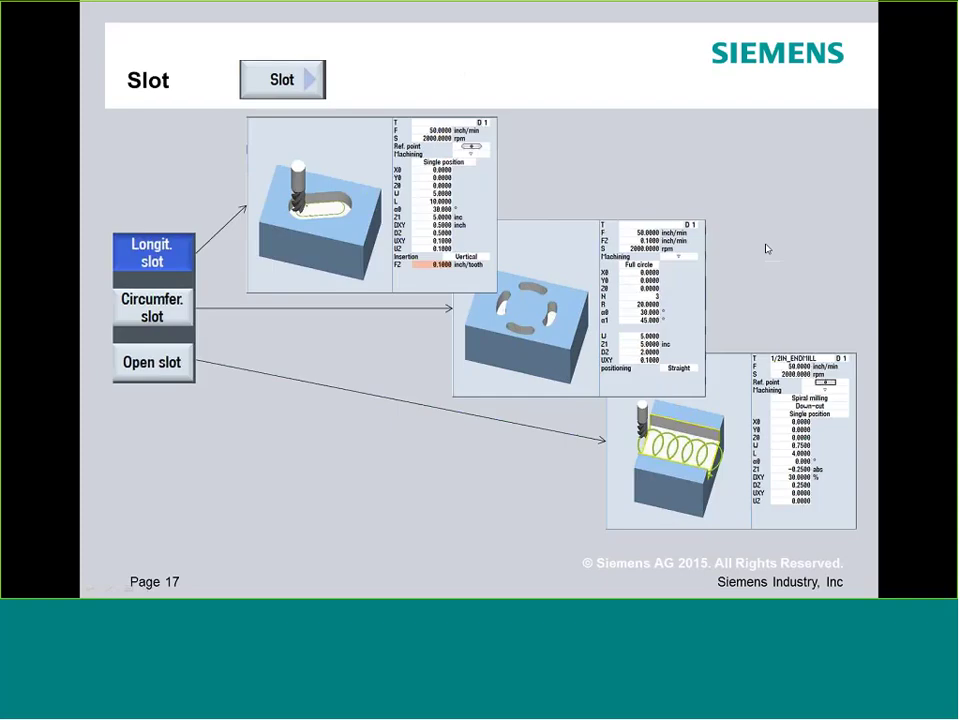
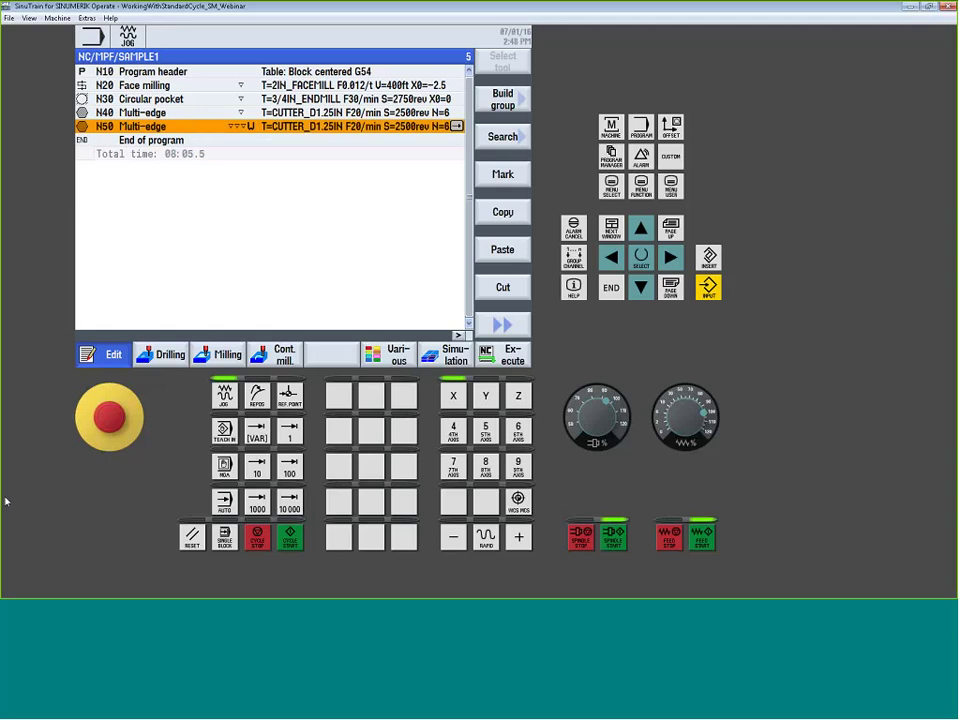
# - Bring the part drawing back beside the SinuTrain program editor and open the longitudinal slot cycle after block N50
pyautogui.hotkey('alt', 'Tab')
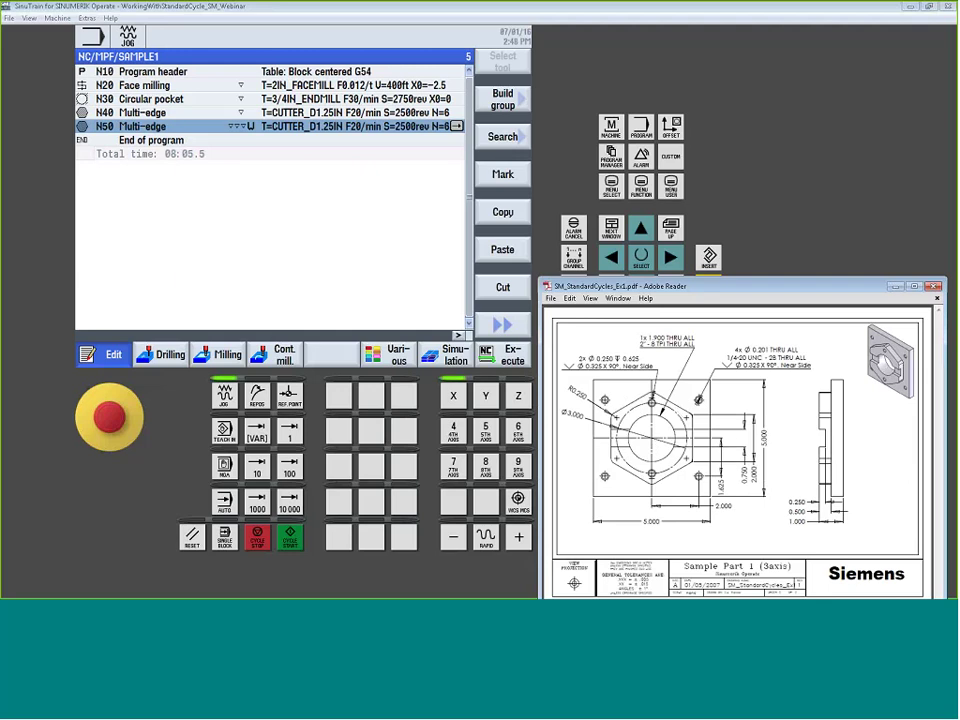
pyautogui.click(388, 209)
pyautogui.click(218, 354)
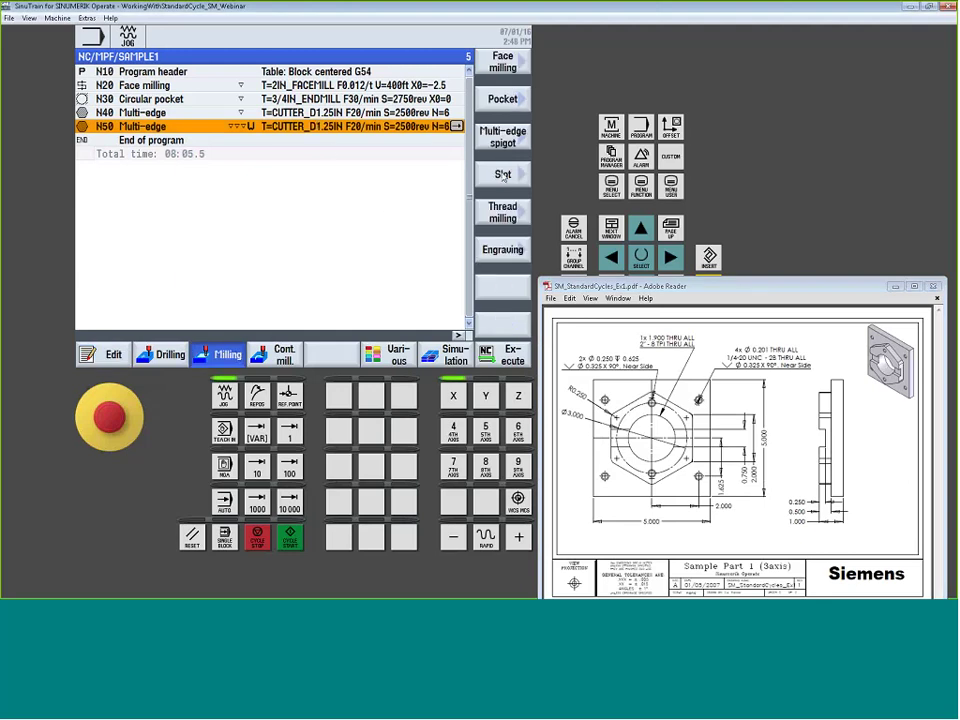
pyautogui.click(503, 175)
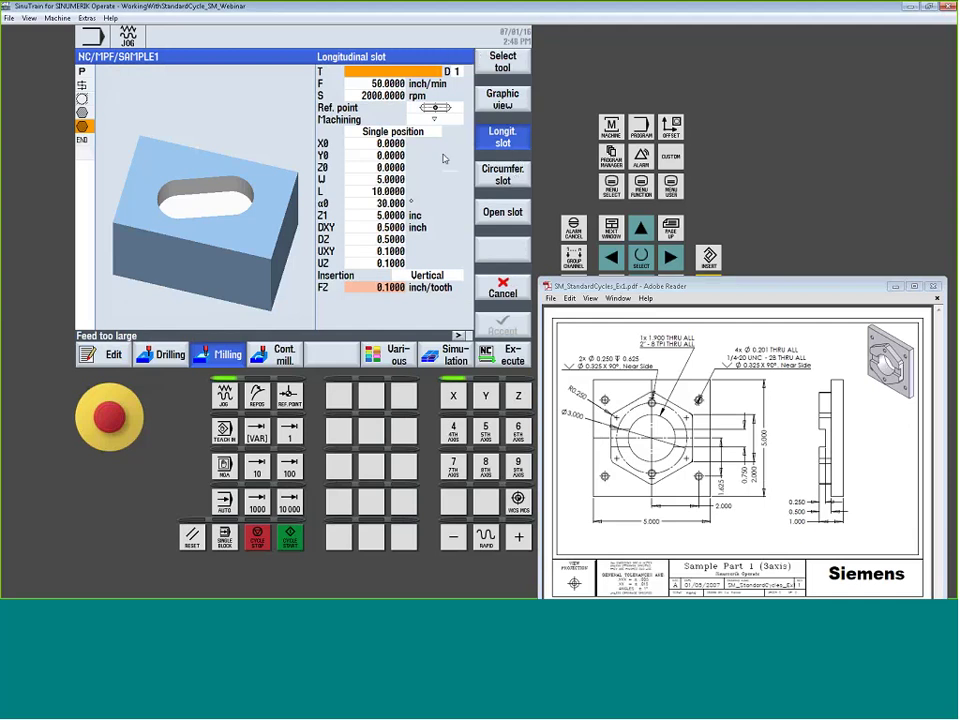
# - Open the circumferential slot cycle and examine the help graphics for the slot count N and the angles α0 and α1
pyautogui.hotkey('shift', 'F4')
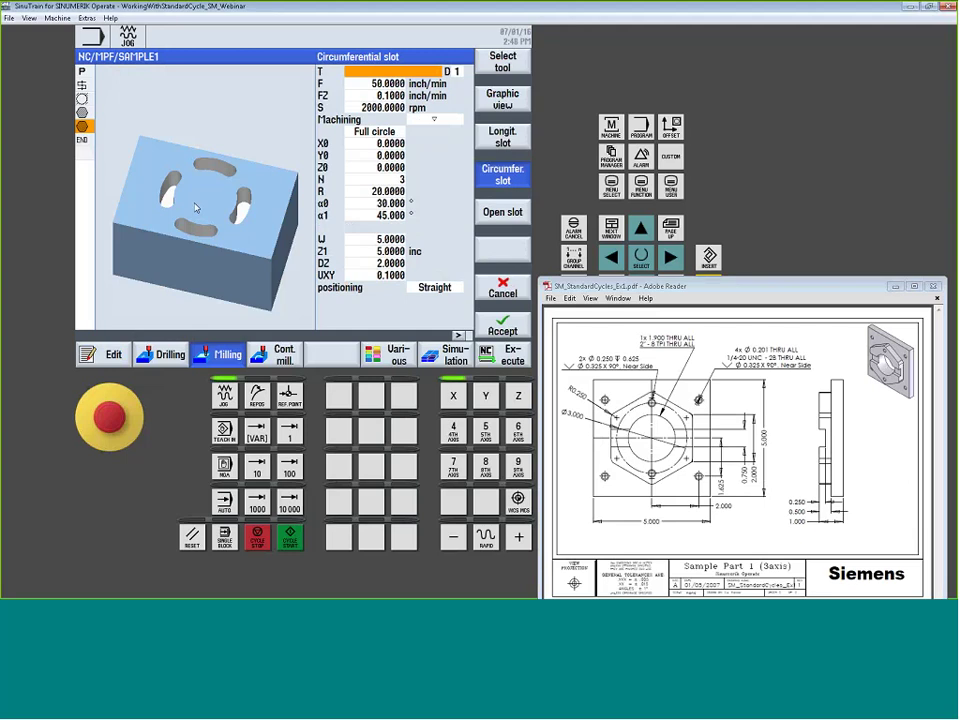
pyautogui.click(403, 179)
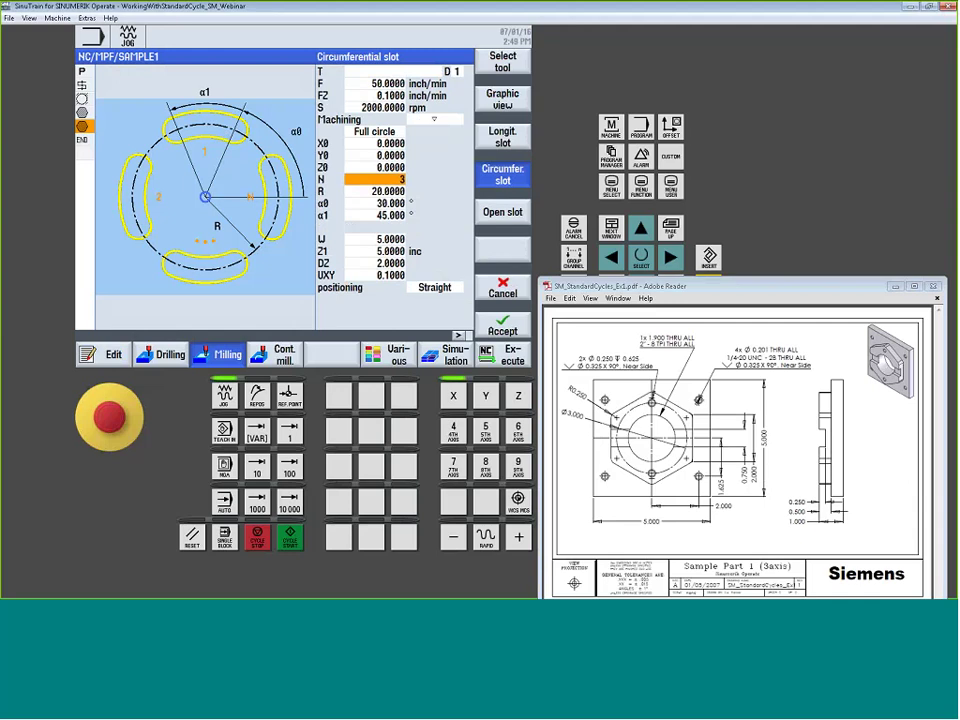
pyautogui.click(385, 203)
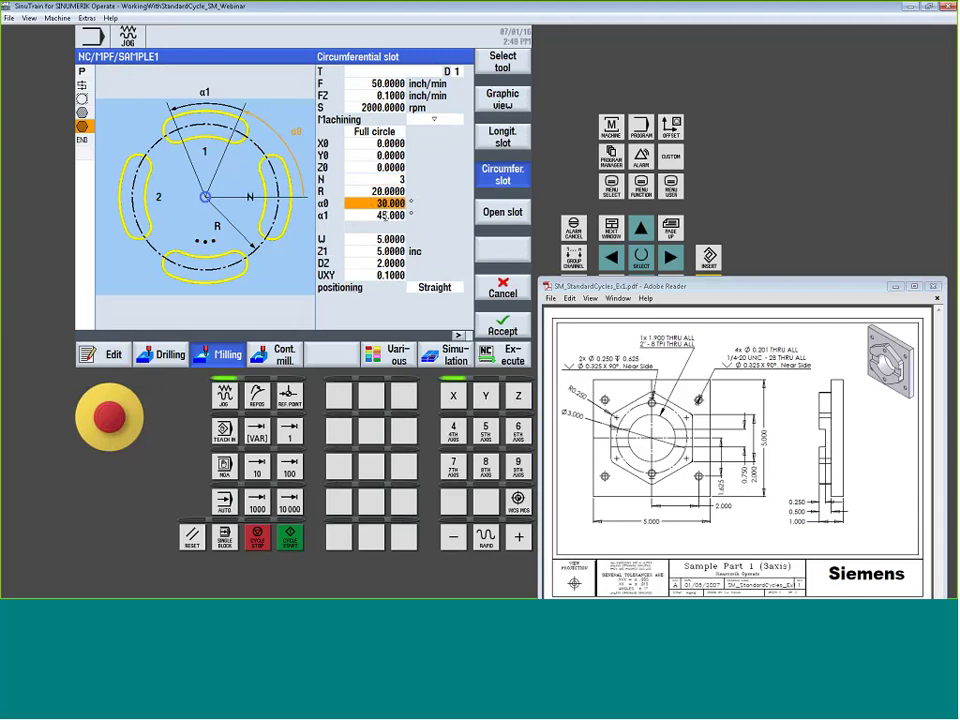
pyautogui.click(385, 215)
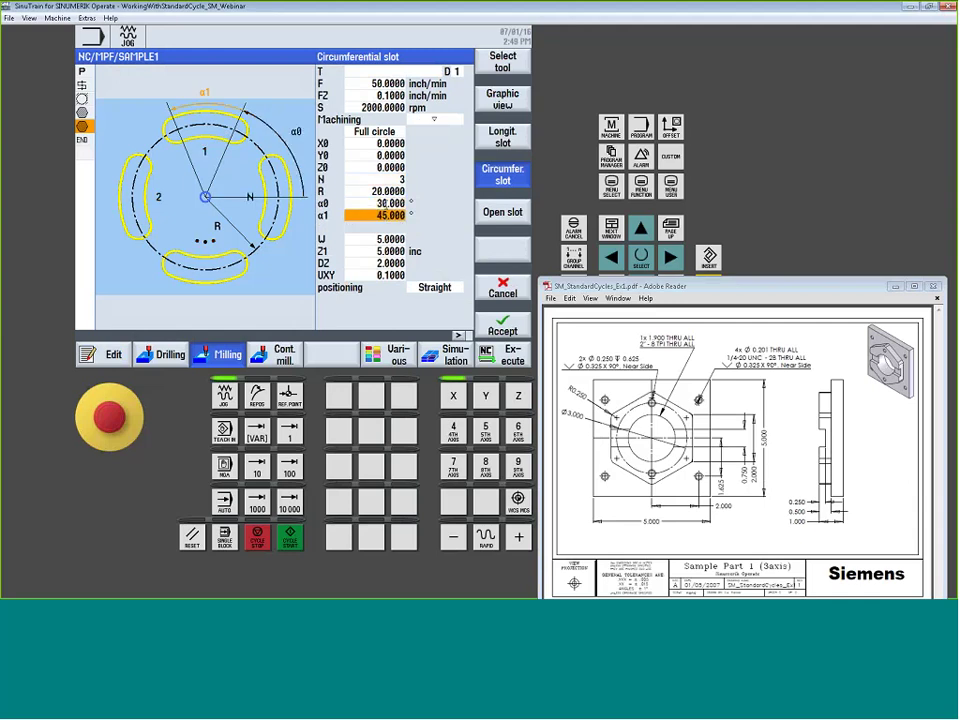
pyautogui.press('Up')
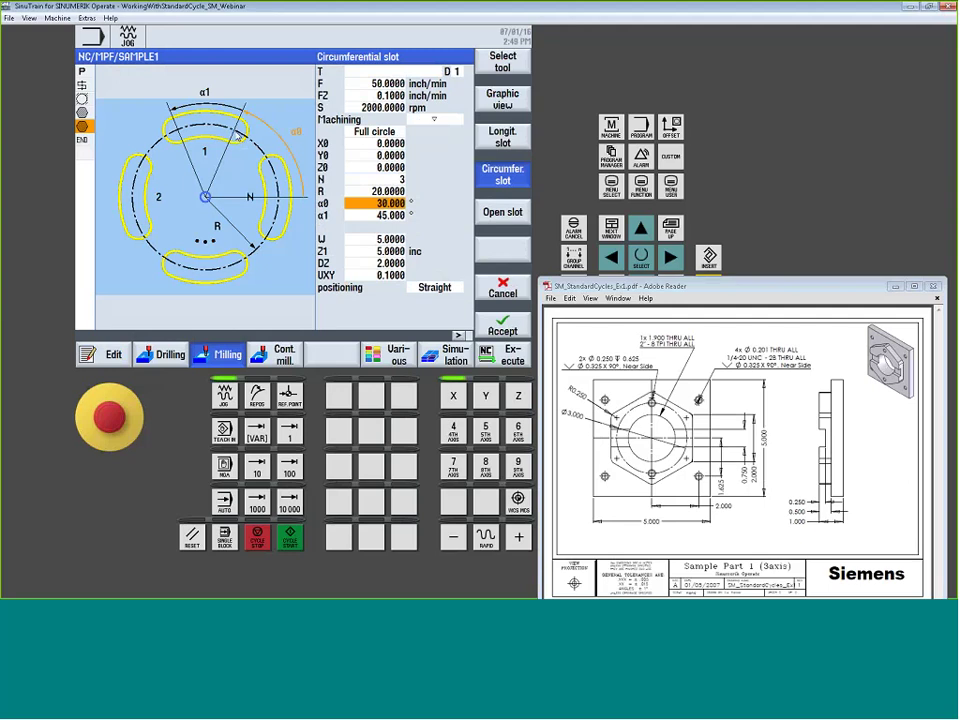
pyautogui.press('Down')
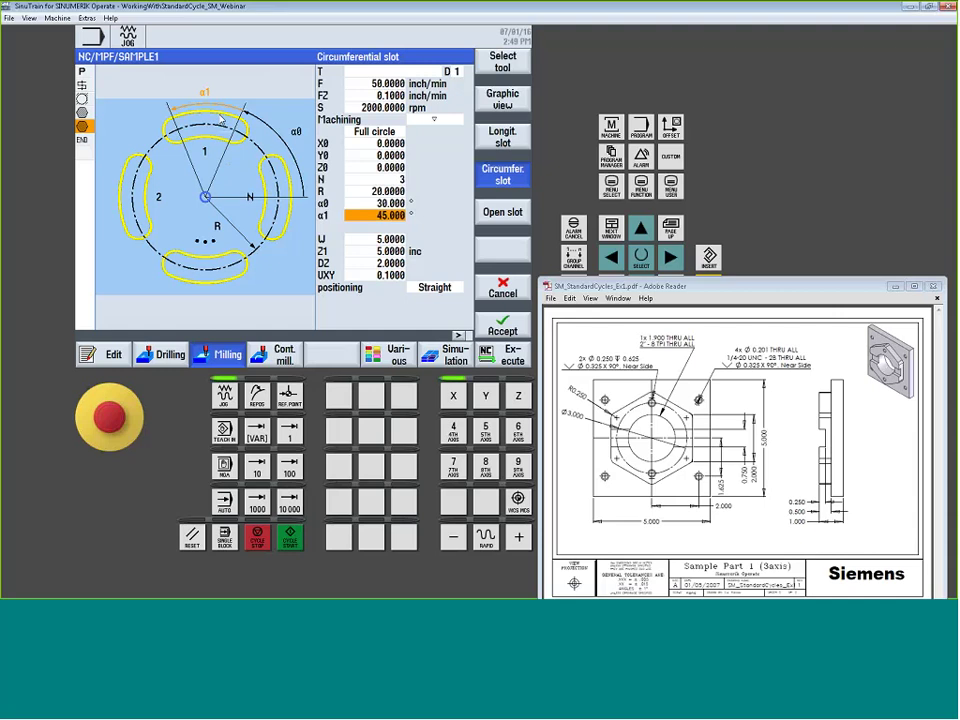
# - Open the open slot cycle, choose 1/2IN_ENDMILL as its tool, and review the feedrate and spindle speed
pyautogui.click(504, 212)
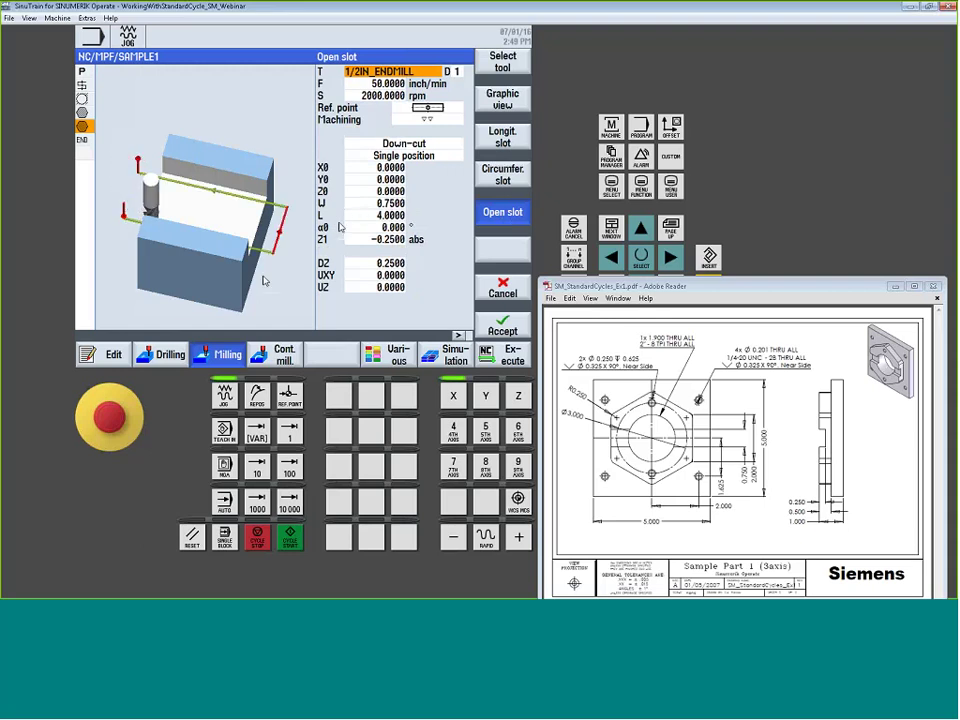
pyautogui.click(411, 72)
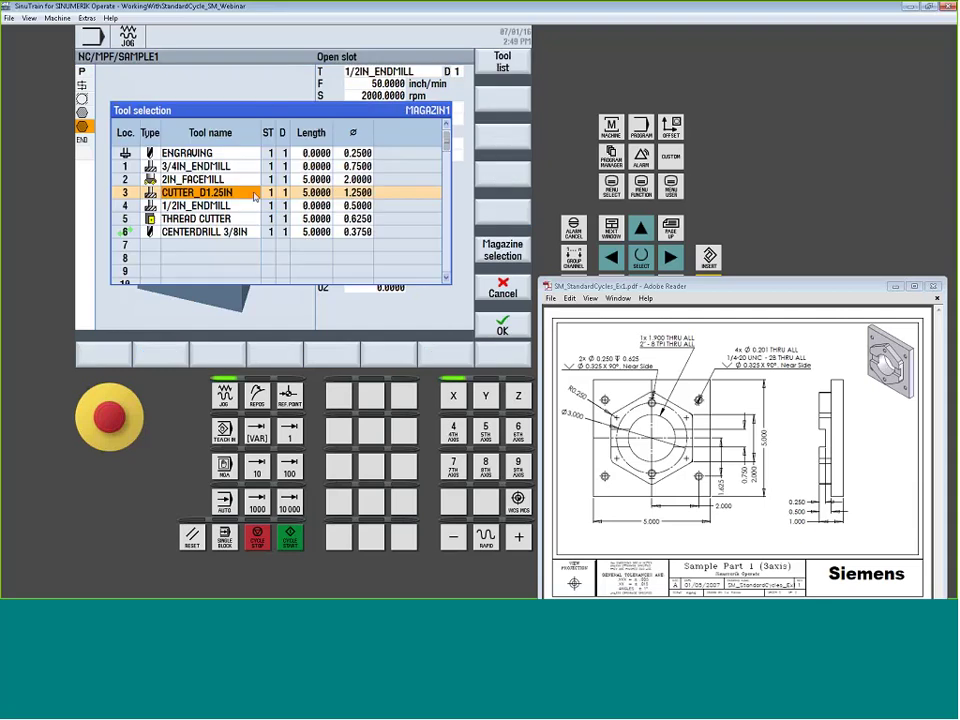
pyautogui.click(215, 208)
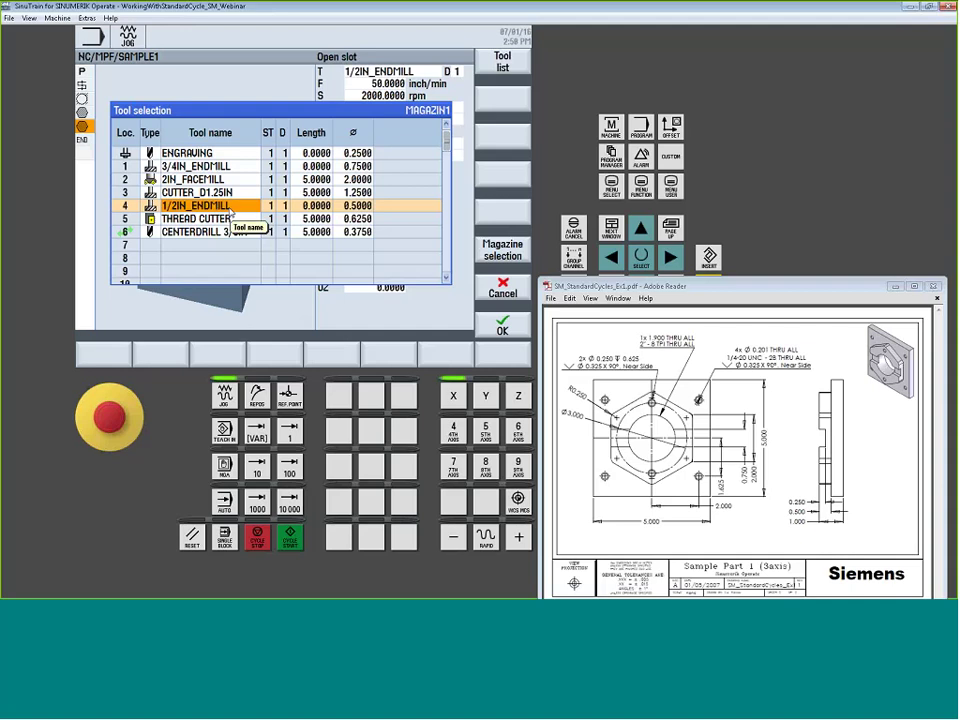
pyautogui.click(527, 327)
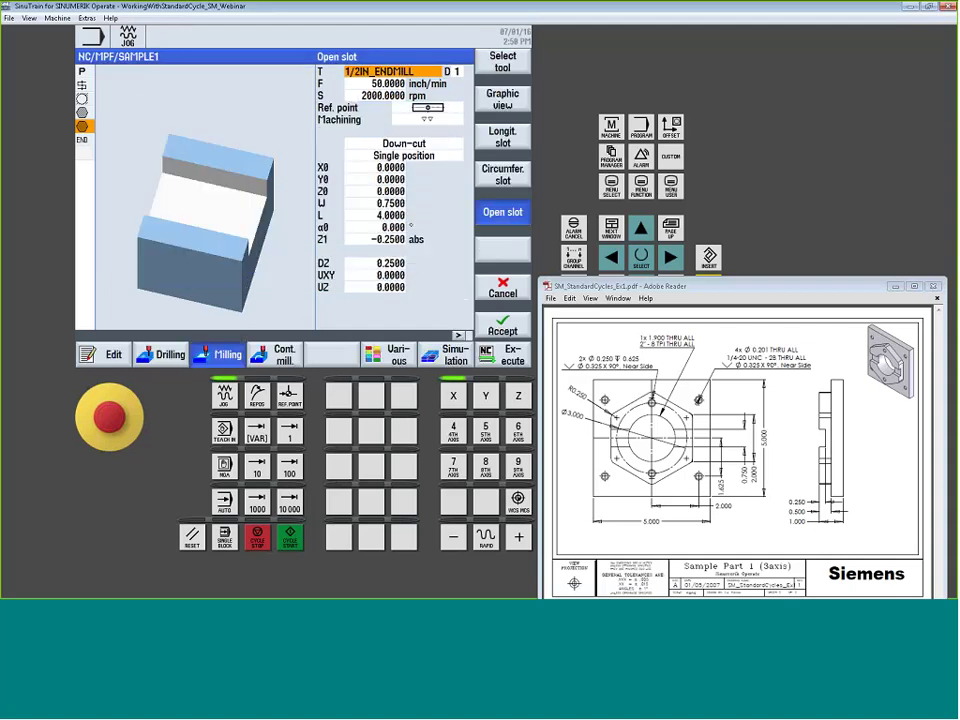
pyautogui.press('Down')
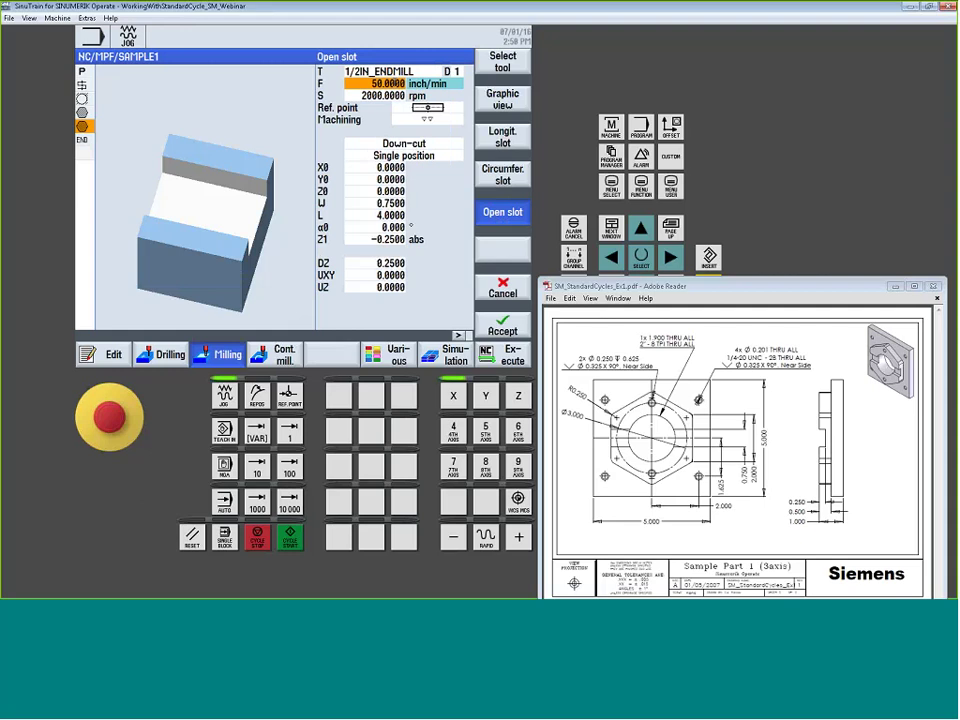
pyautogui.click(392, 100)
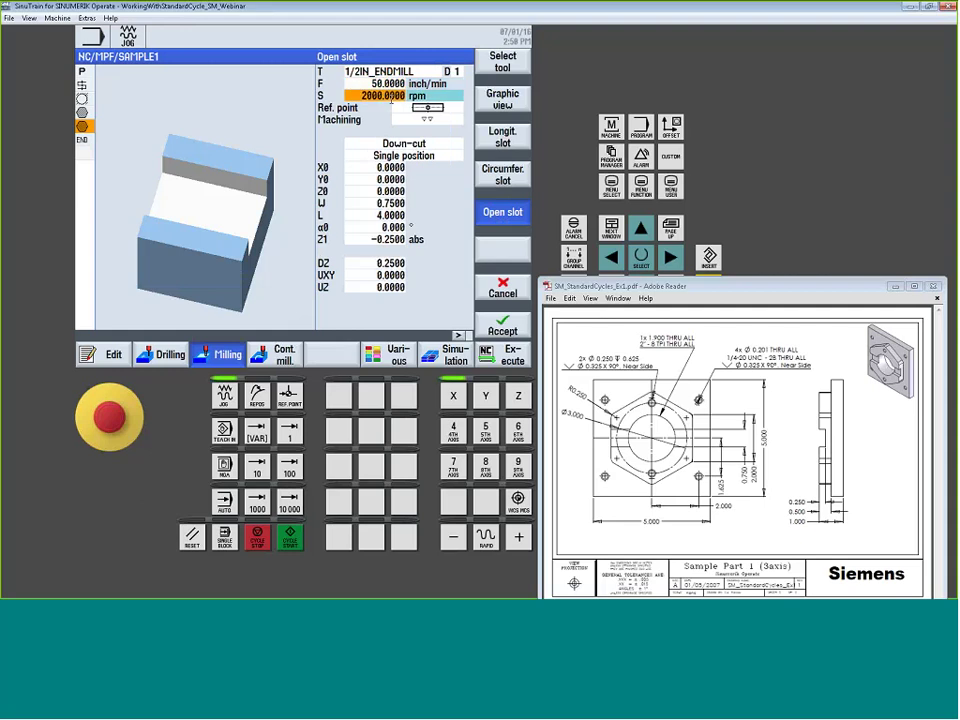
# - Review the open slot's reference point options and keep the reference point at the slot's center
pyautogui.click(441, 112)
pyautogui.click(444, 112)
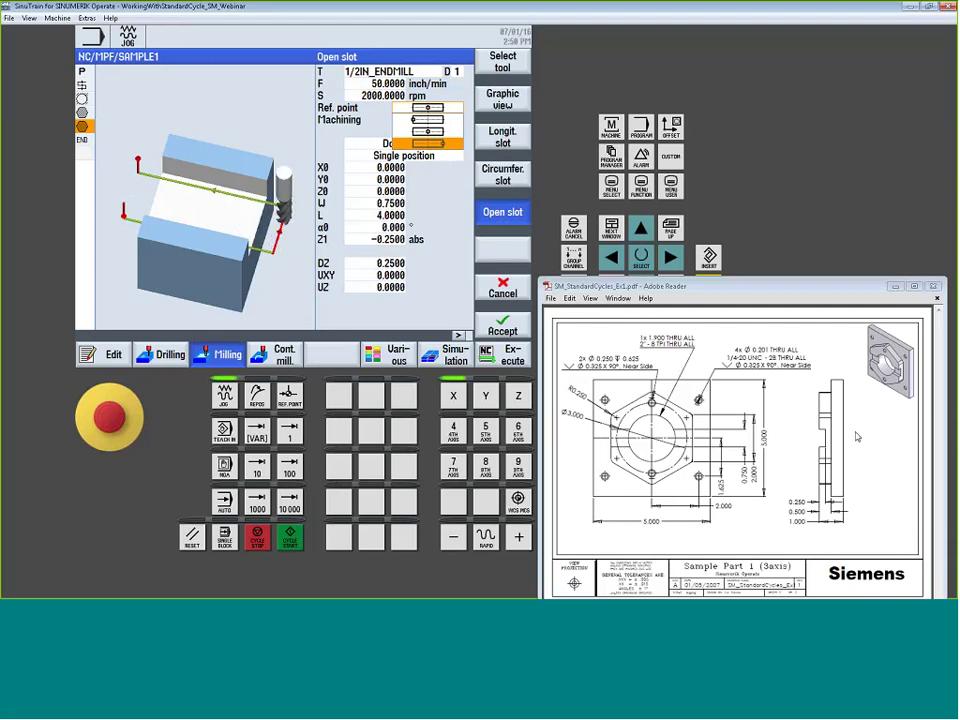
pyautogui.click(430, 132)
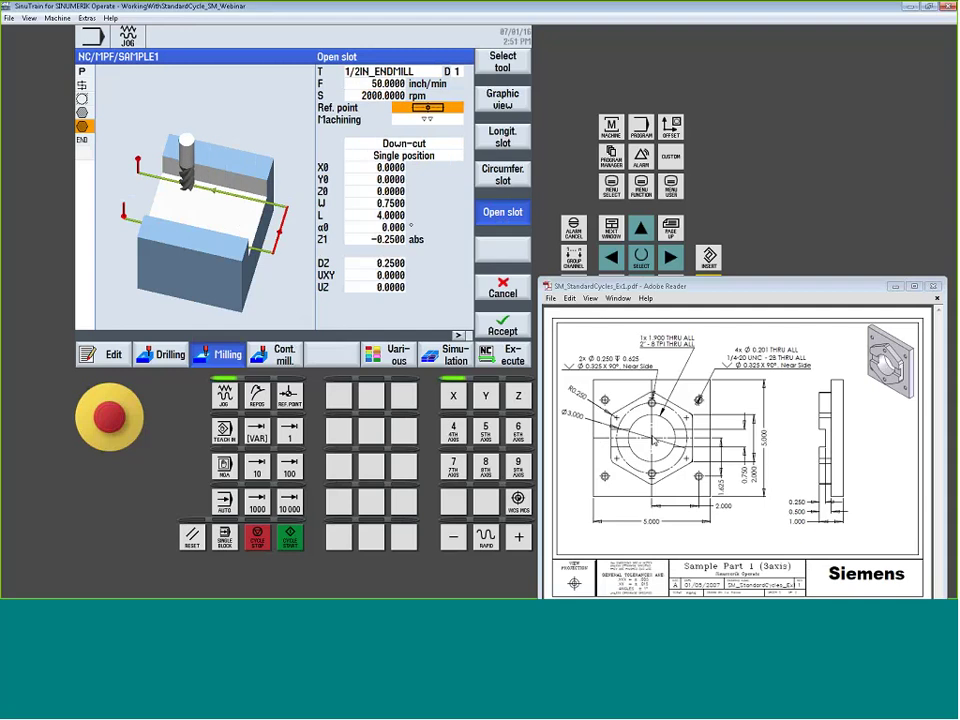
# - Look through the open slot's machining types and set the machining to roughing (▽)
pyautogui.click(449, 121)
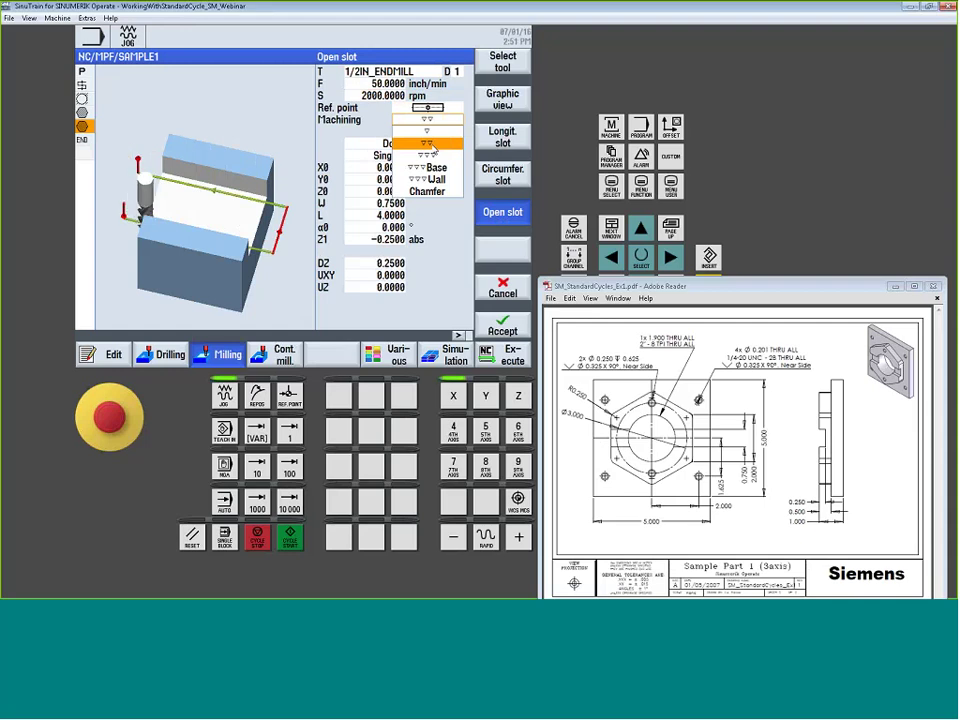
pyautogui.press('Down')
pyautogui.press('Down')
pyautogui.press('Down')
pyautogui.press('Down')
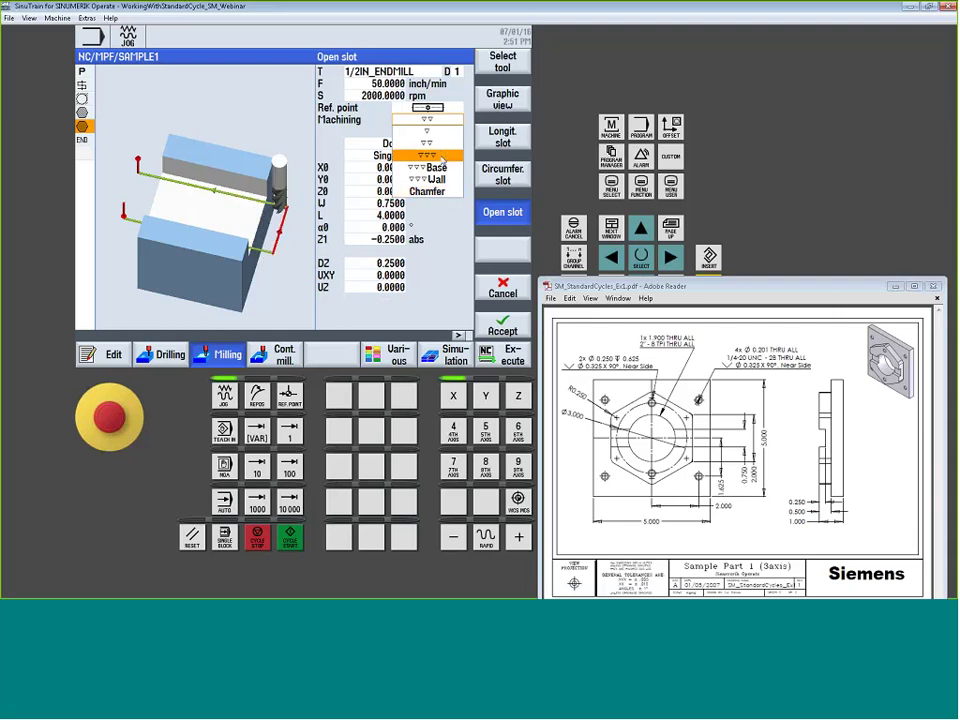
pyautogui.click(433, 131)
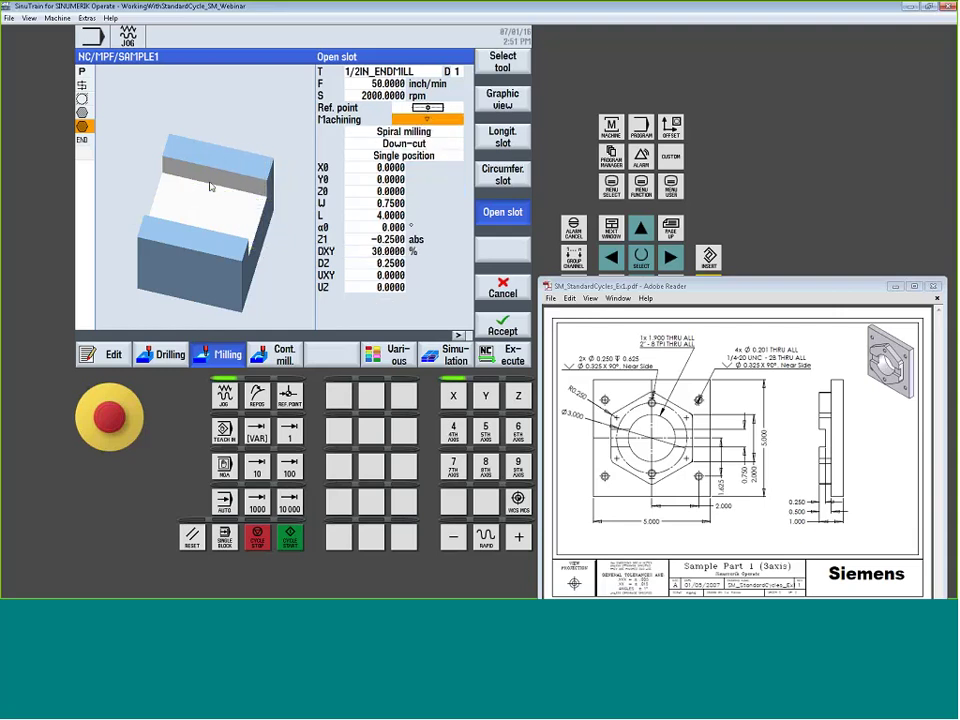
# - Try plunge cutting as the open slot's roughing technique, view its help graphic, and switch back to spiral milling
pyautogui.click(433, 131)
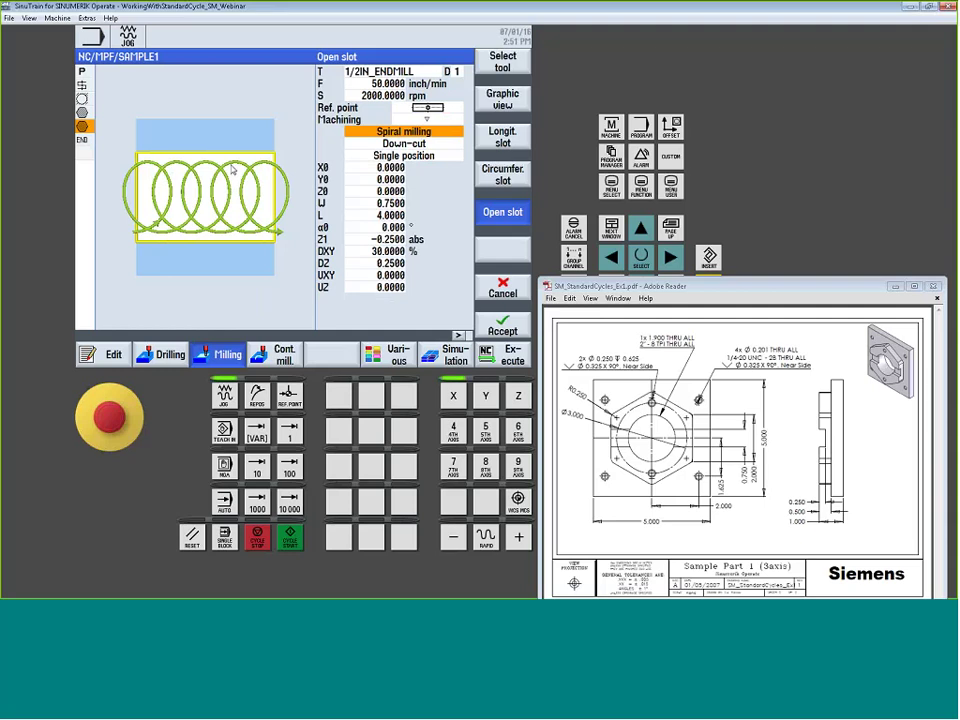
pyautogui.click(443, 122)
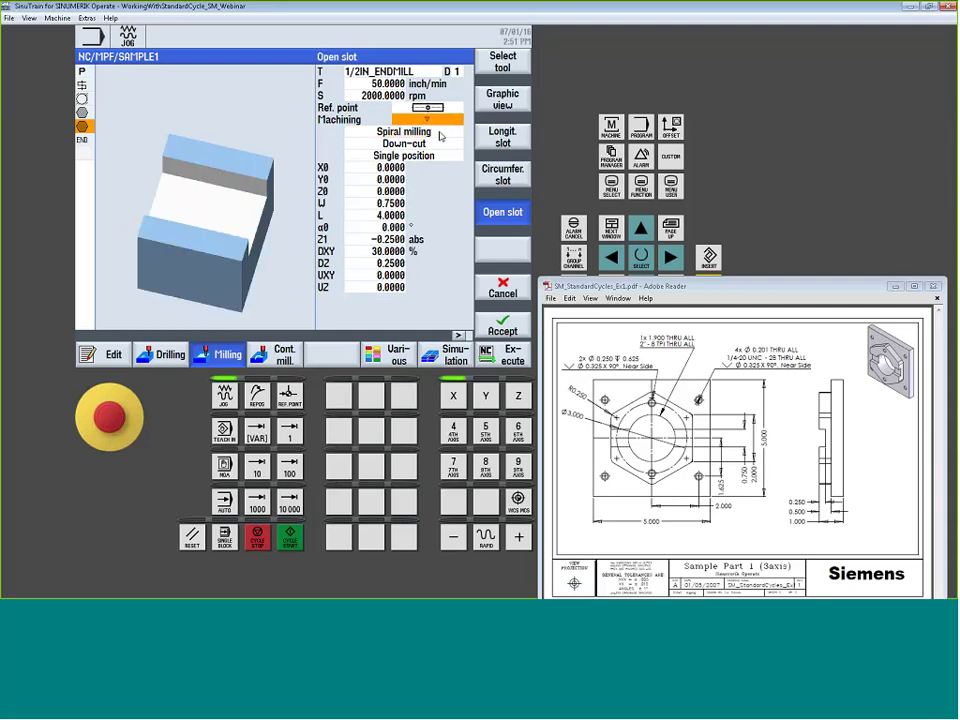
pyautogui.click(443, 125)
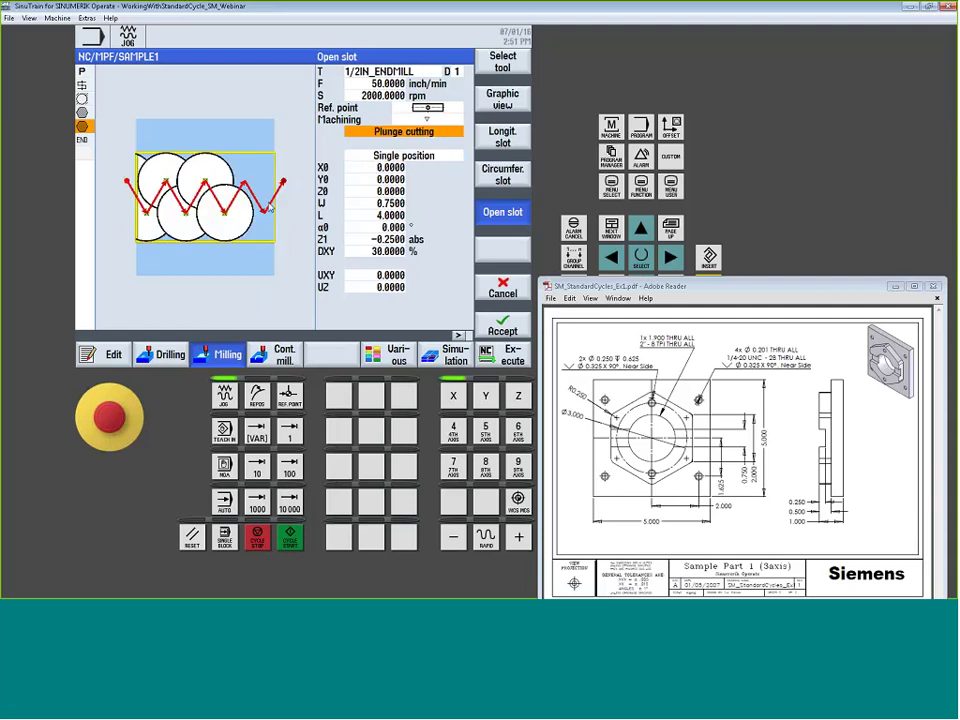
pyautogui.click(430, 132)
pyautogui.click(436, 144)
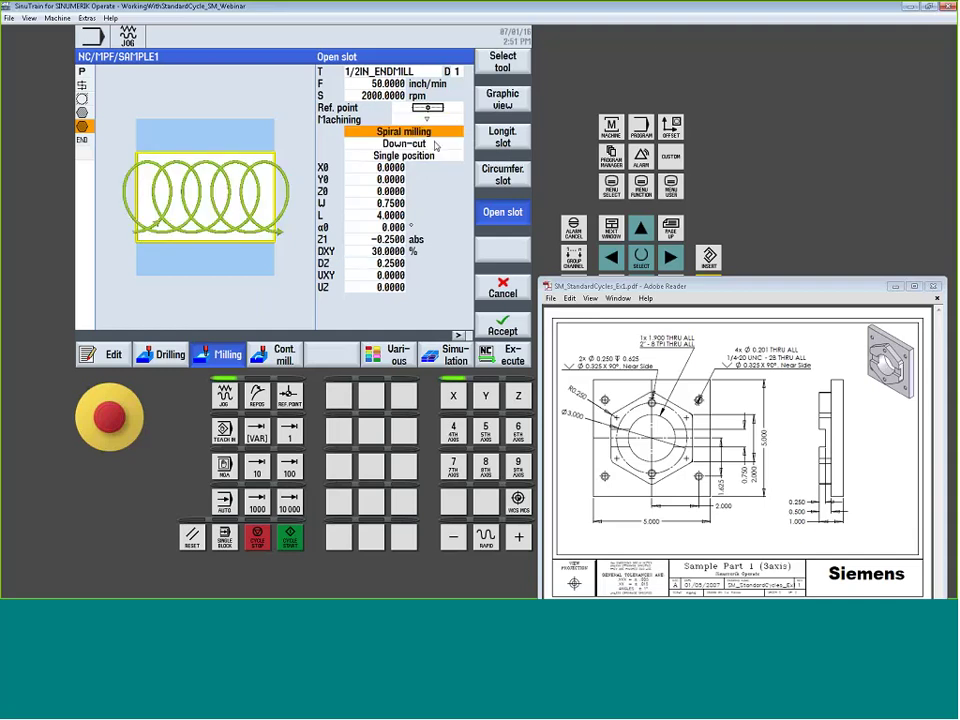
# - Try up-cut and down-cut / up-cut as the open slot's milling direction, view their help graphics, and switch back to down-cut
pyautogui.click(432, 146)
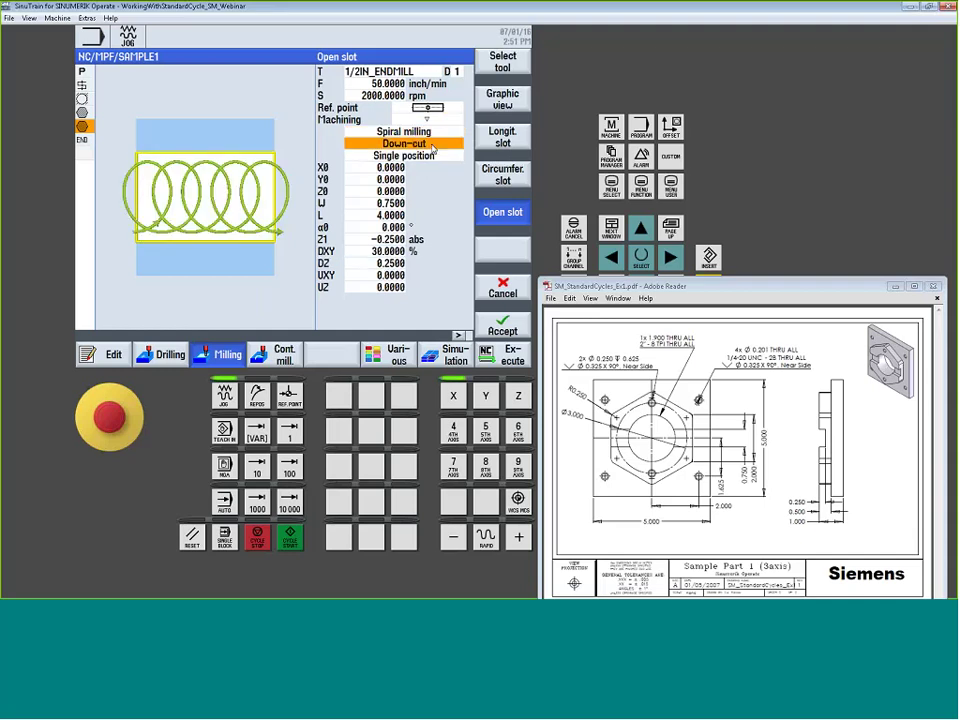
pyautogui.click(432, 146)
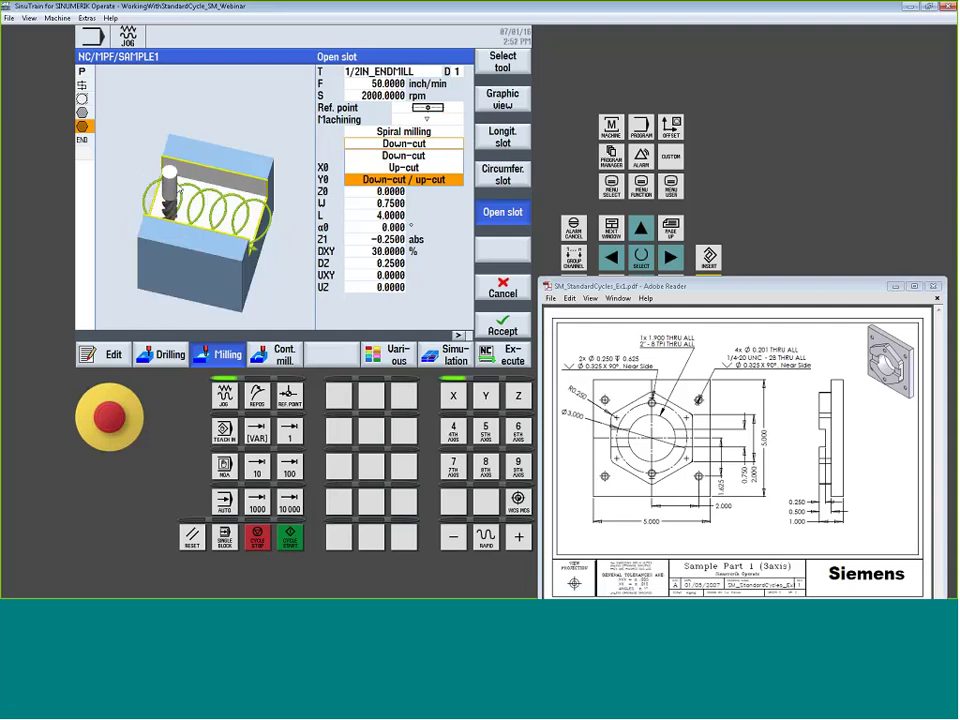
pyautogui.click(415, 168)
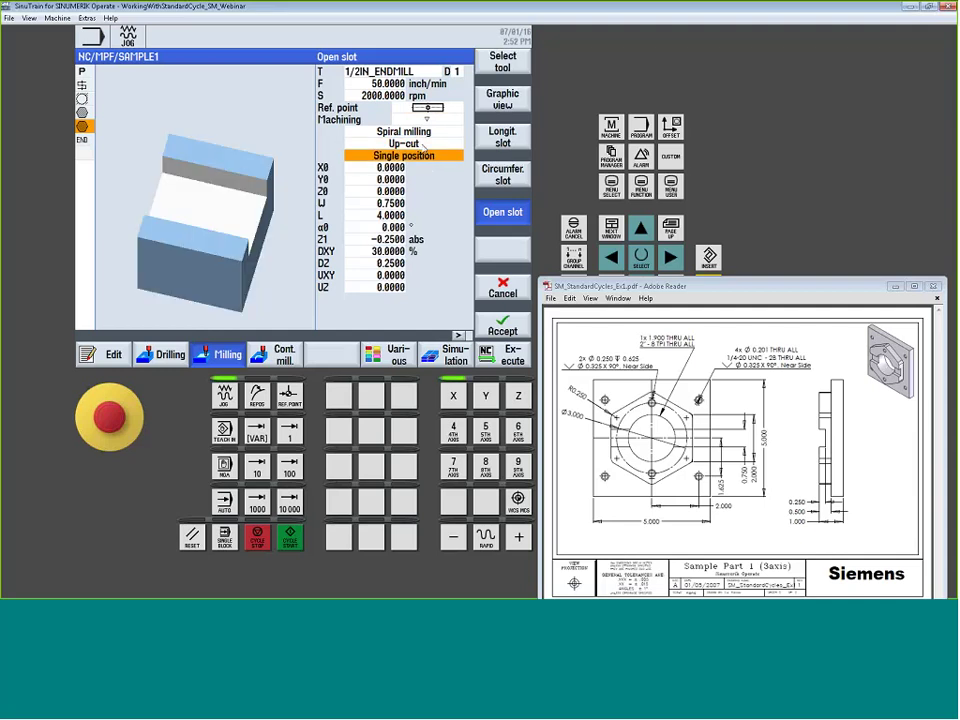
pyautogui.click(415, 145)
pyautogui.click(400, 176)
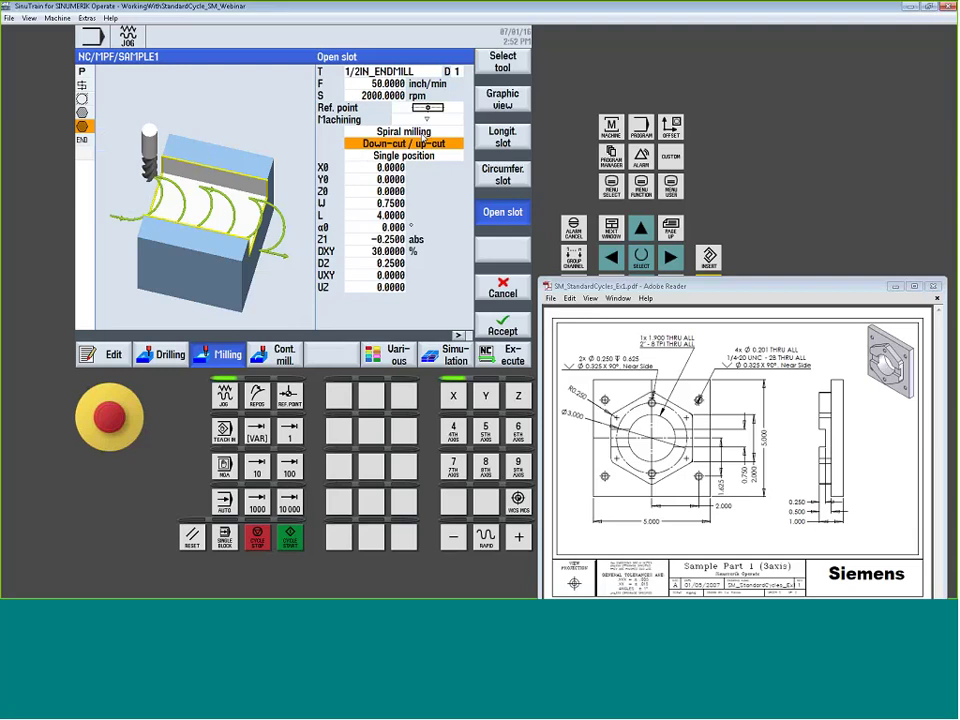
pyautogui.click(428, 145)
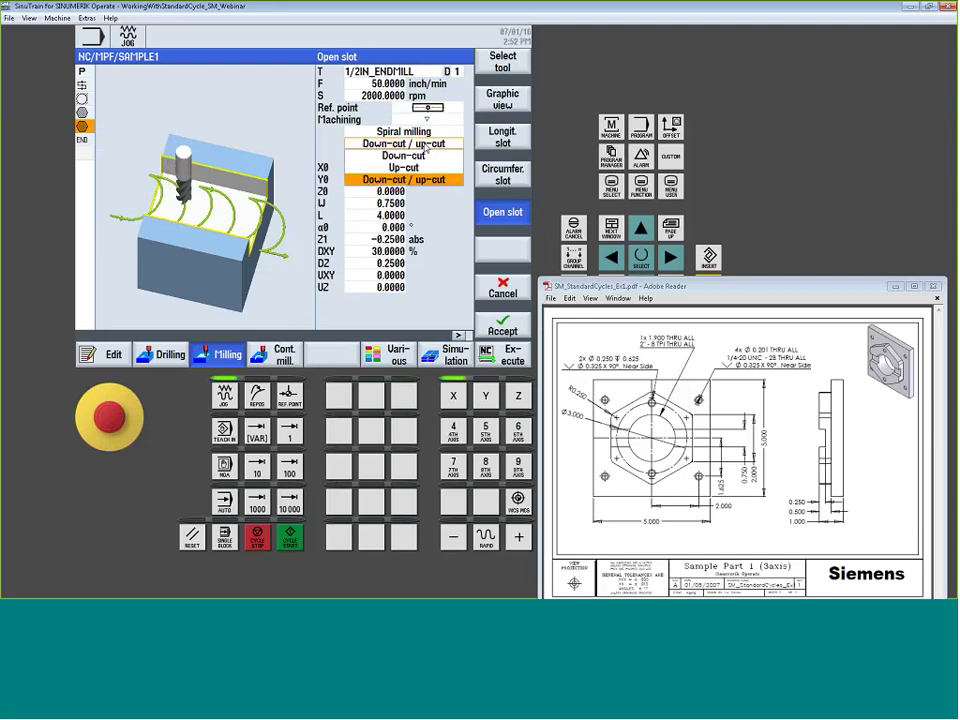
pyautogui.click(425, 156)
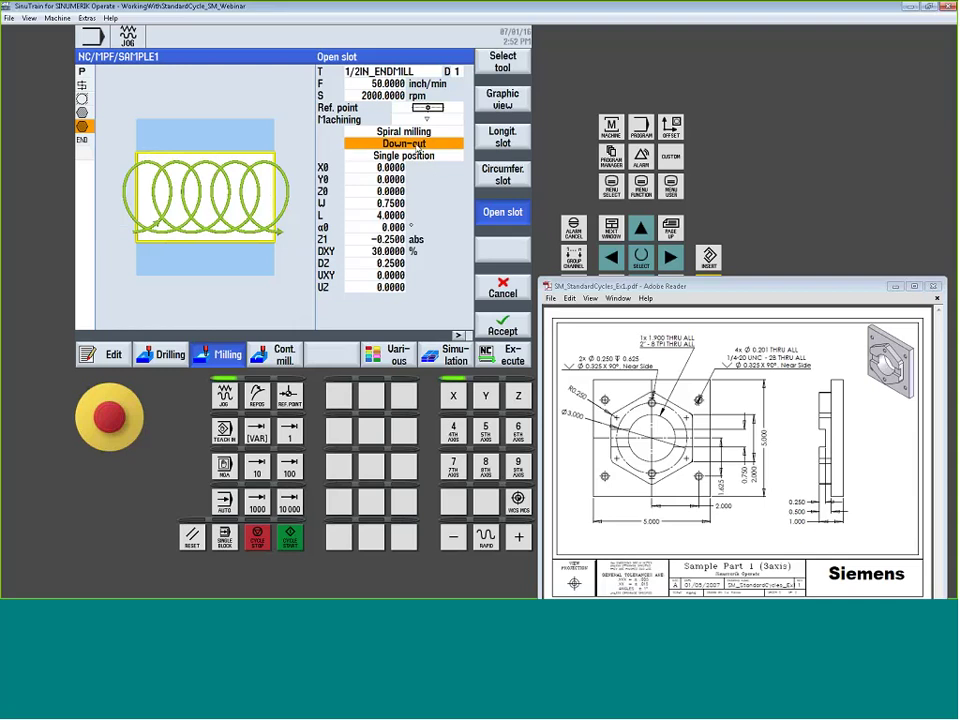
# - Review the open slot's position pattern, reference coordinates, width, length, rotation angle, depth Z1 and plane infeed DXY with their help graphics
pyautogui.click(418, 156)
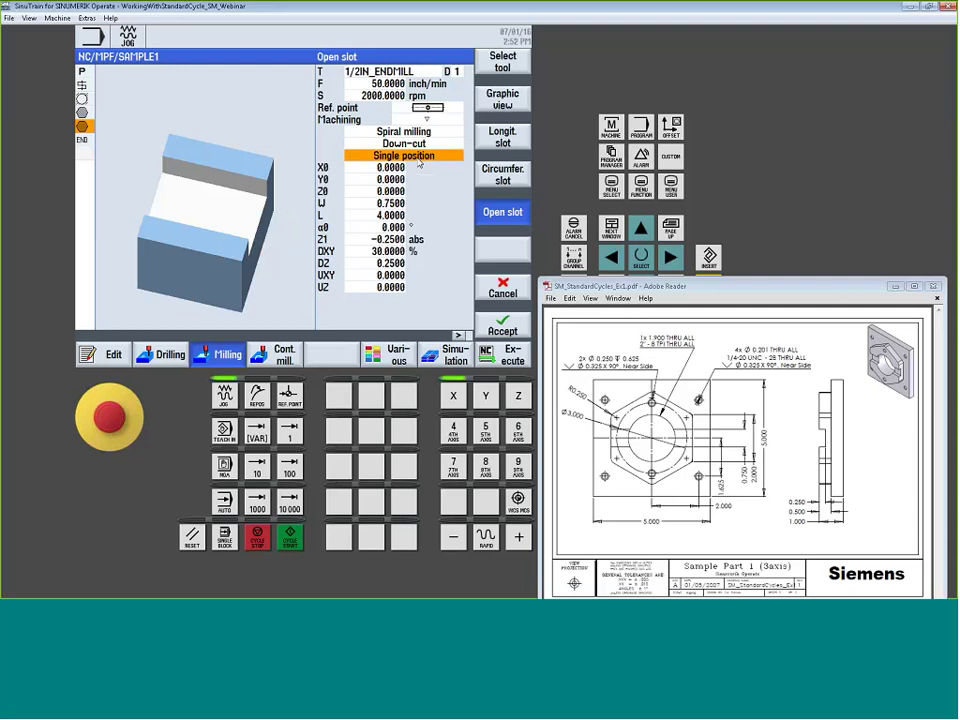
pyautogui.press('Down')
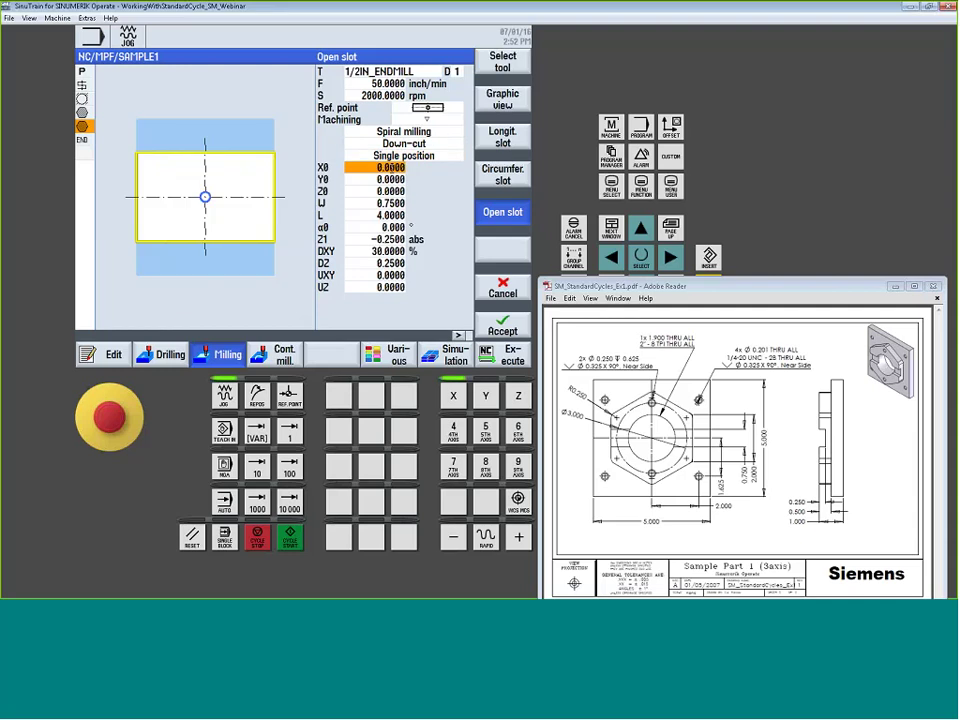
pyautogui.press('Down')
pyautogui.press('Down')
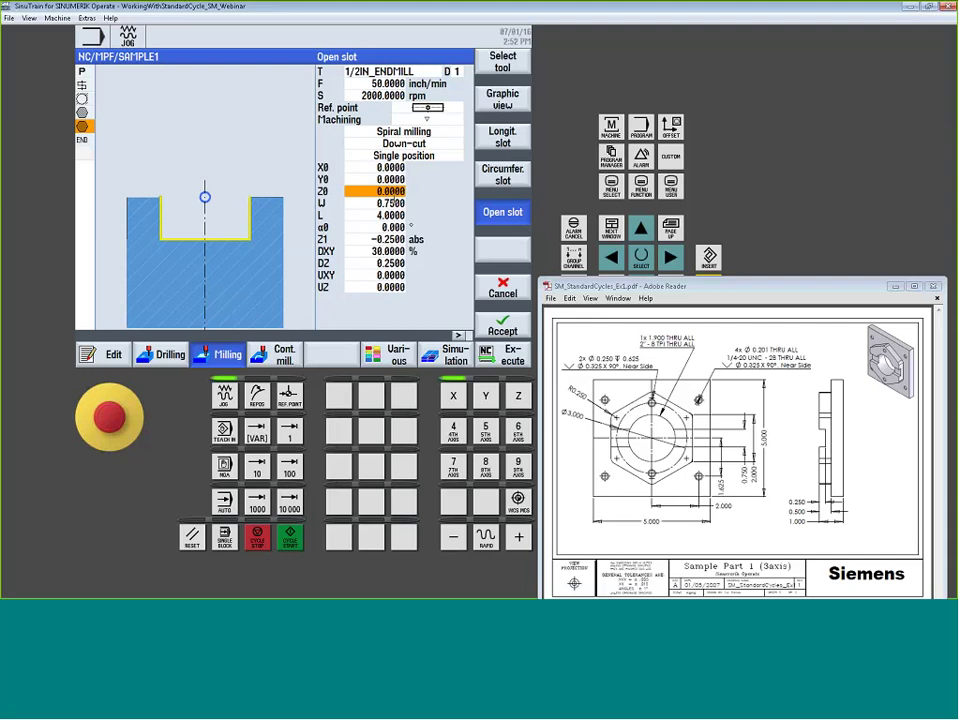
pyautogui.press('Down')
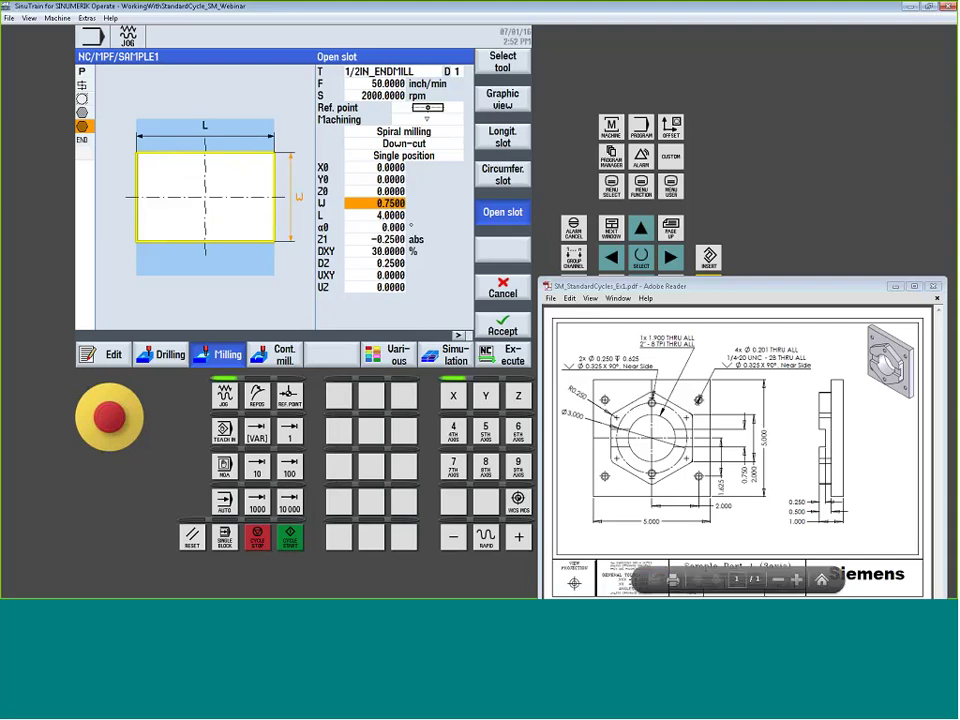
pyautogui.press('Down')
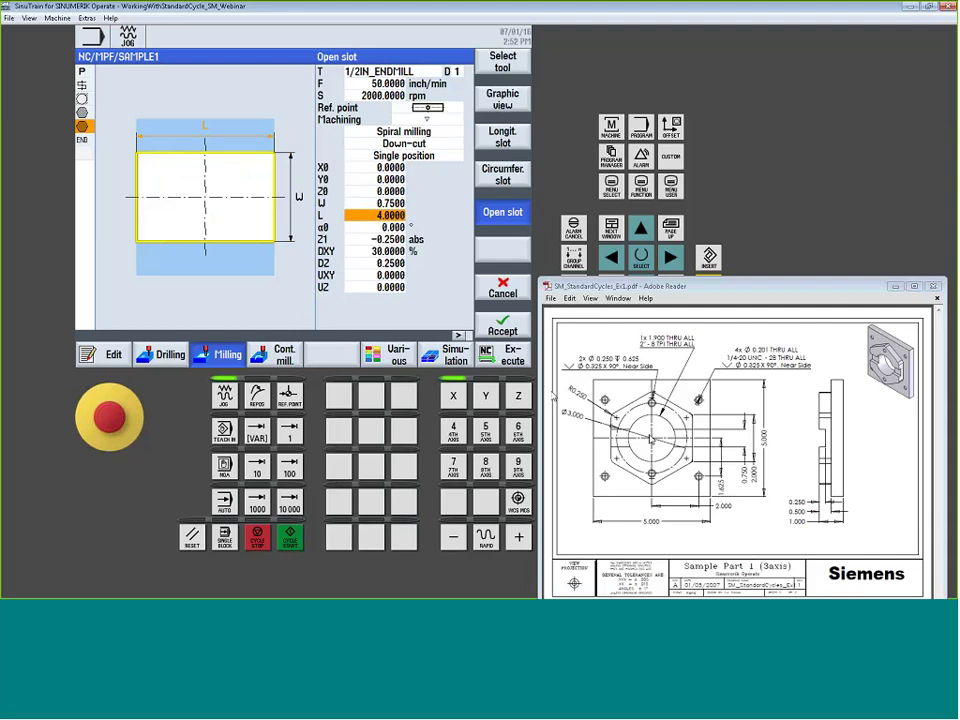
pyautogui.click(405, 228)
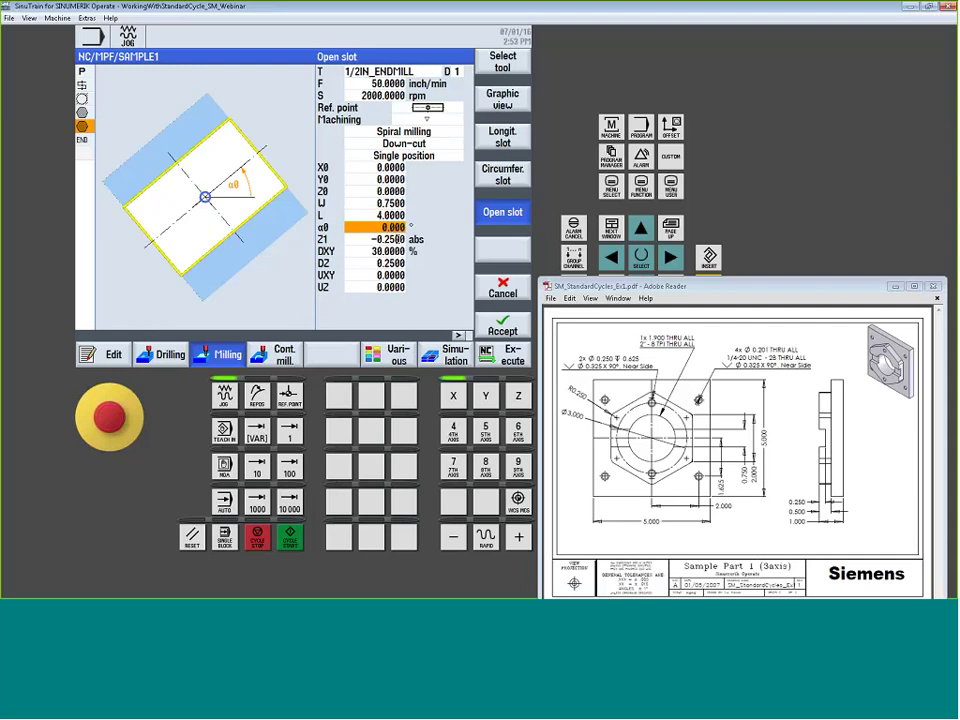
pyautogui.click(375, 239)
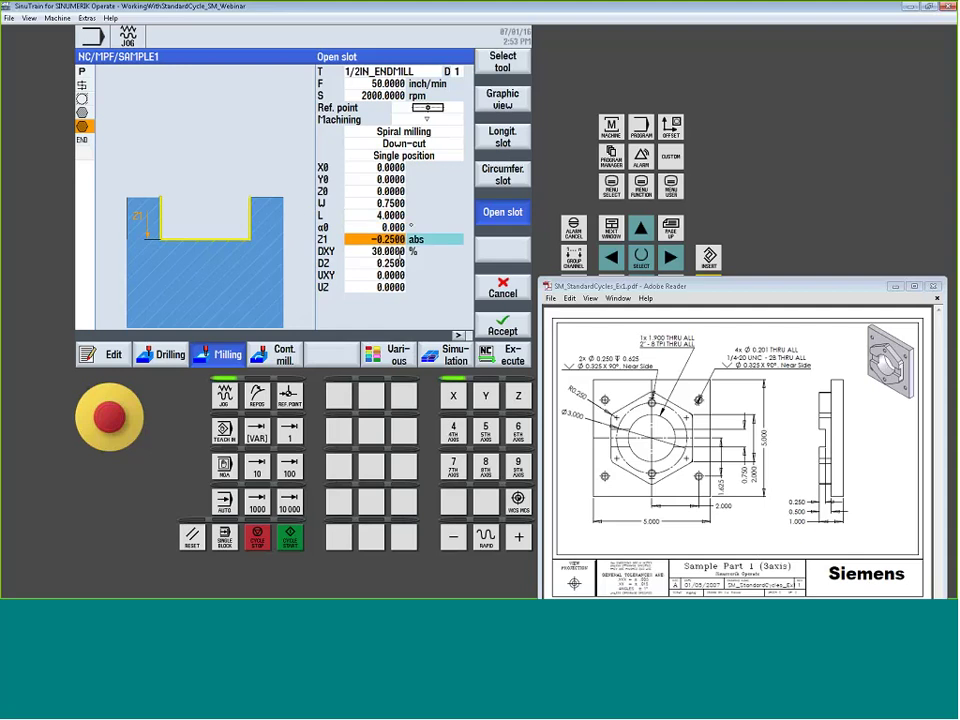
pyautogui.click(375, 251)
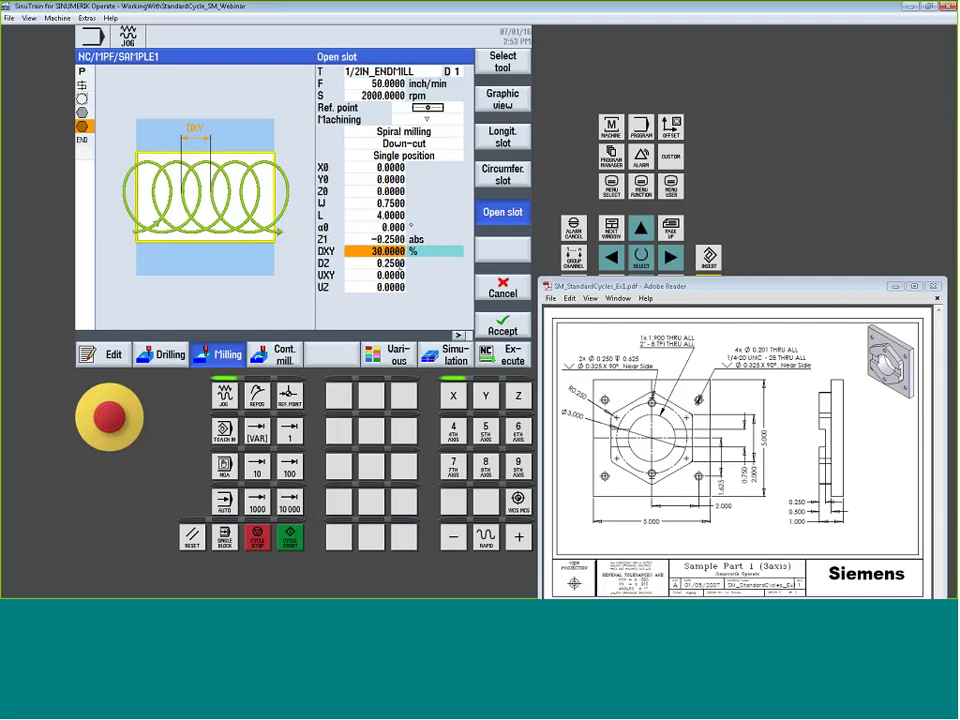
# - Set the open slot's maximum infeed depth DZ to 0.25, keep finishing allowances UXY and UZ at 0, and accept the cycle
pyautogui.press('Down')
pyautogui.write('0.25')
pyautogui.press('Return')
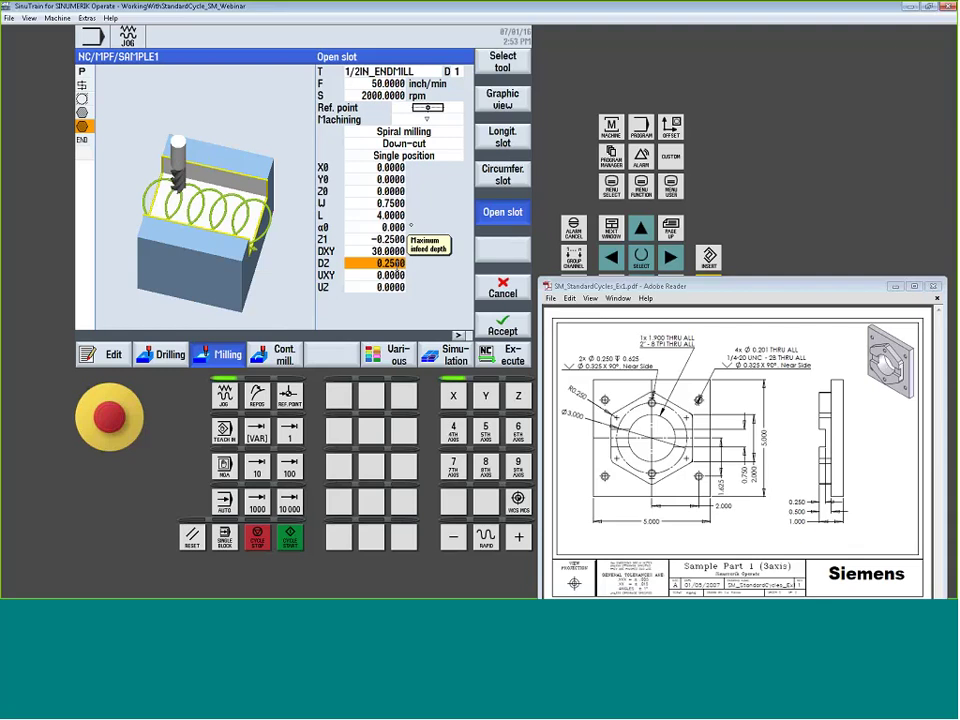
pyautogui.click(377, 275)
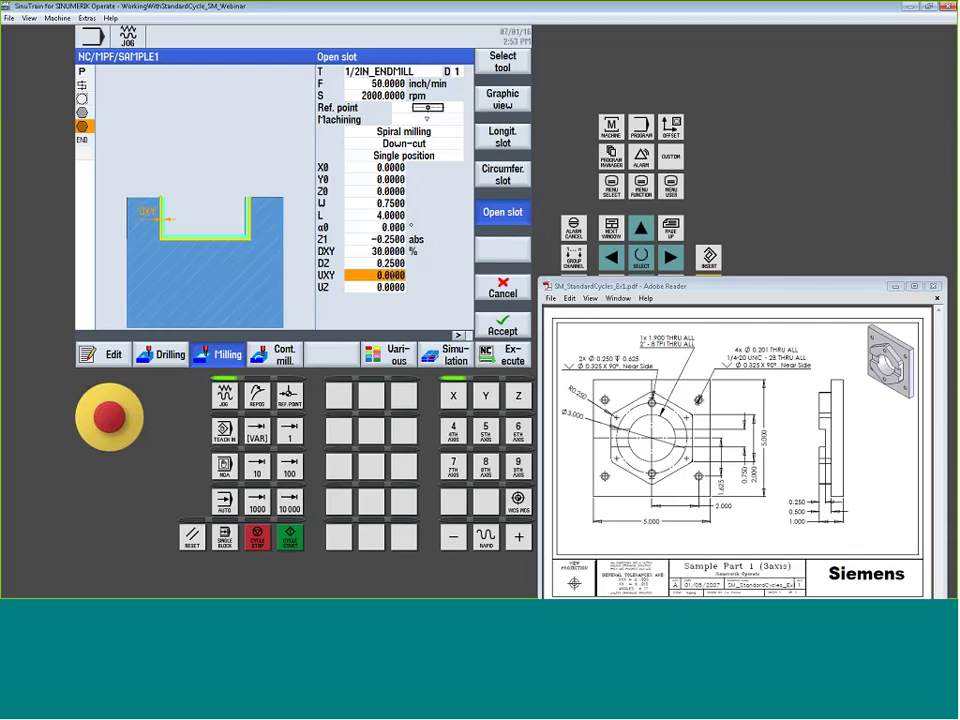
pyautogui.click(394, 287)
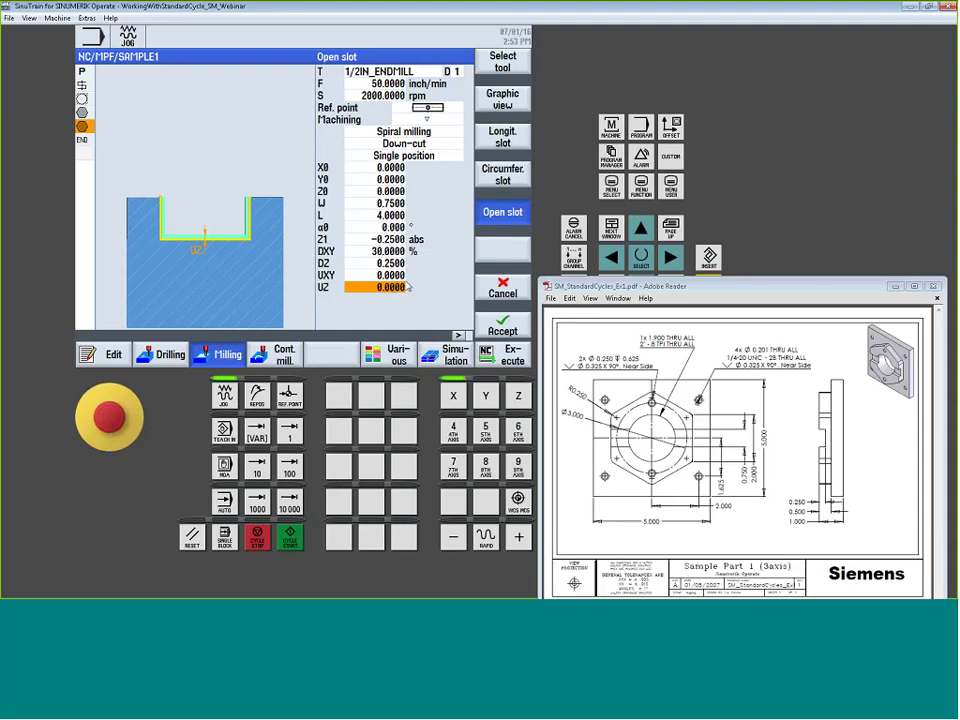
pyautogui.click(504, 325)
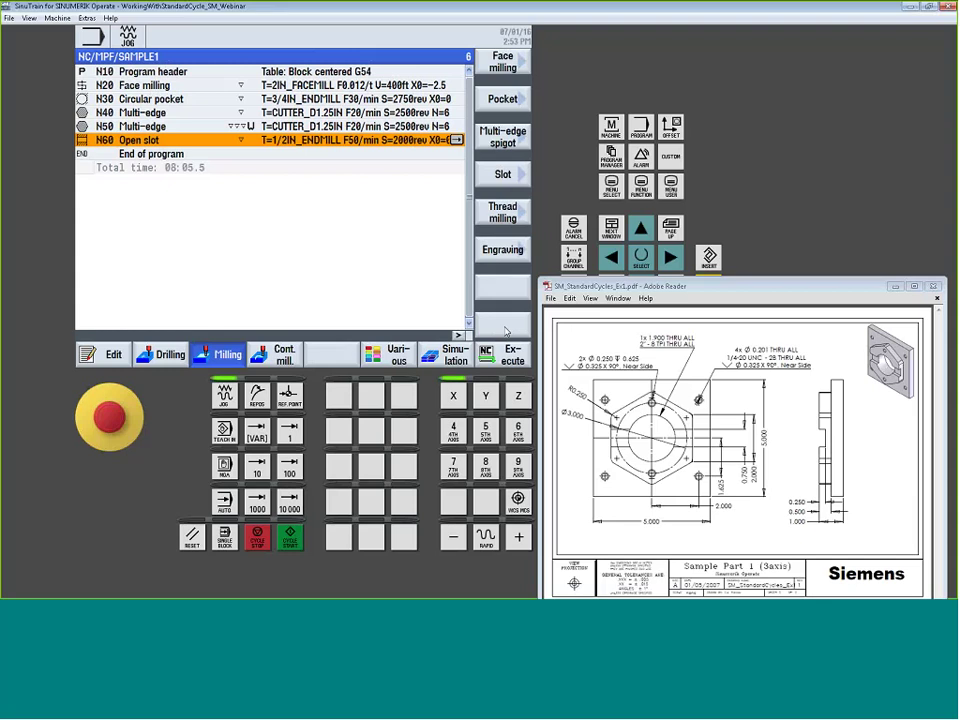
# - Add a second open slot cycle with the same values but pre-finishing (▽▽) machining, and simulate the program
pyautogui.click(505, 174)
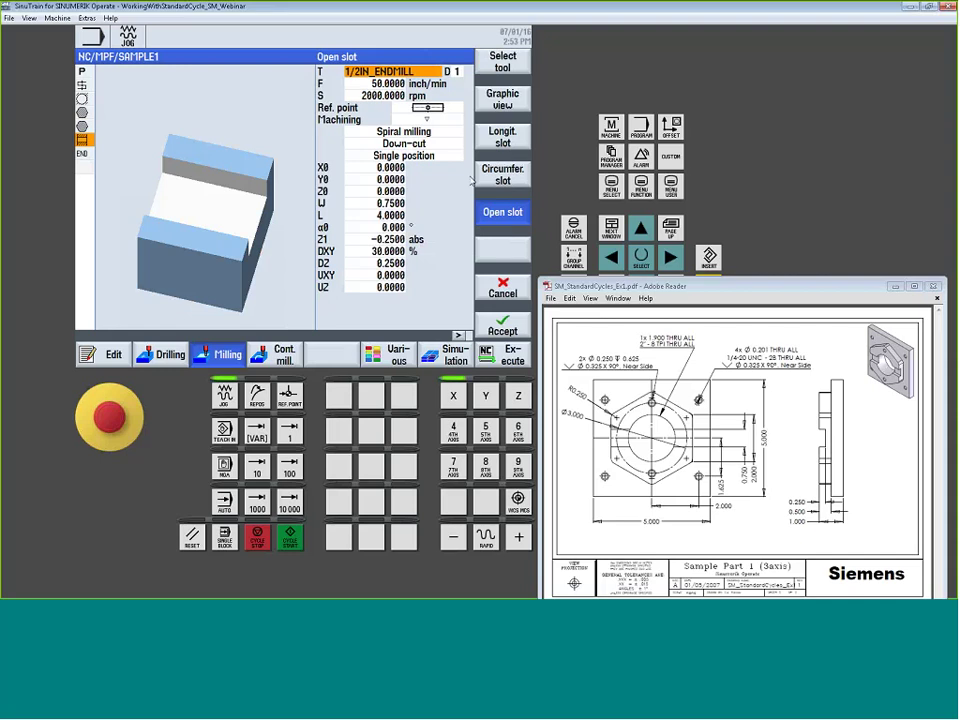
pyautogui.click(430, 107)
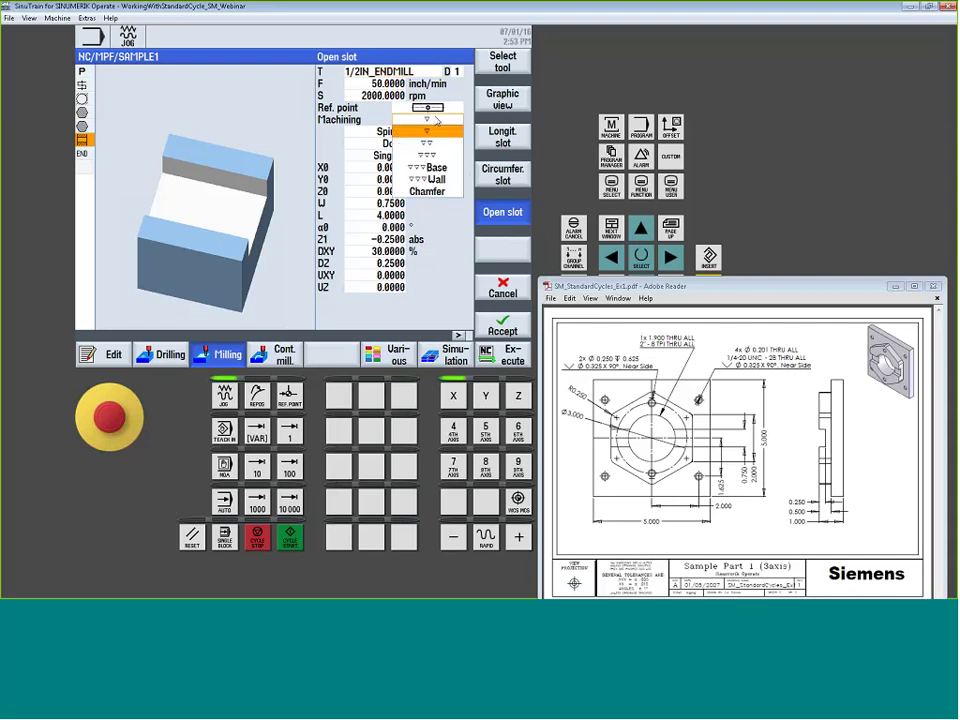
pyautogui.click(436, 145)
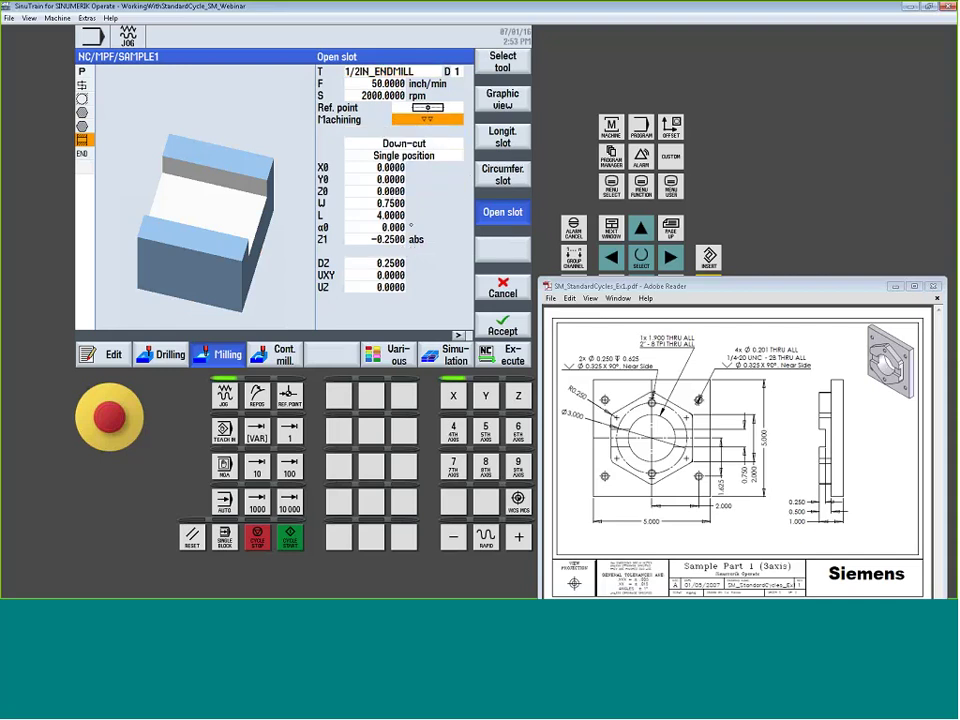
pyautogui.click(428, 119)
pyautogui.click(430, 131)
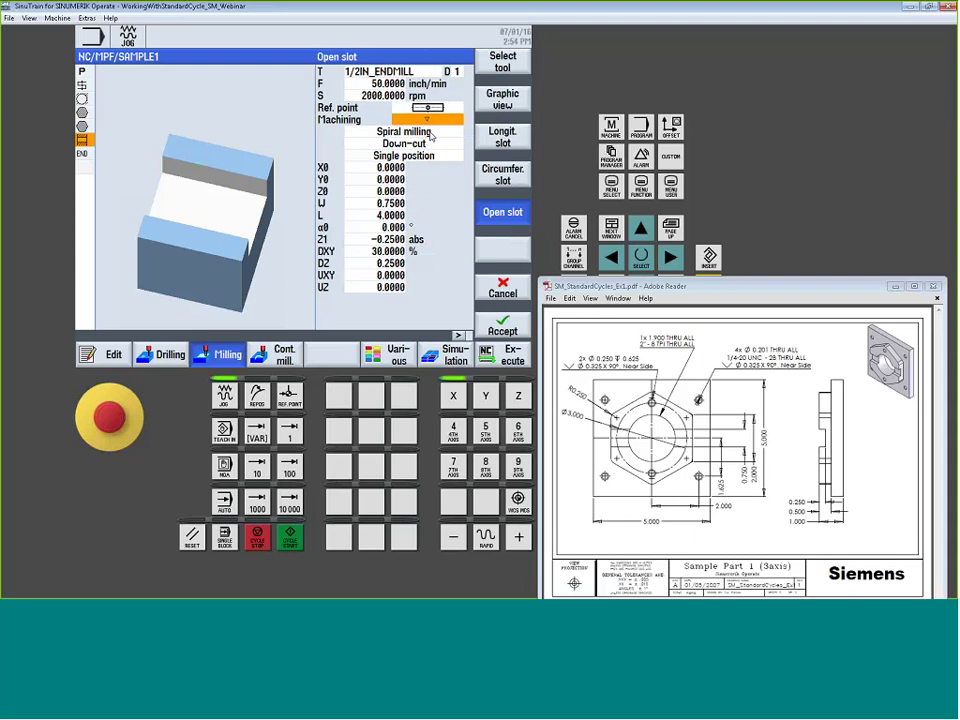
pyautogui.press('Up')
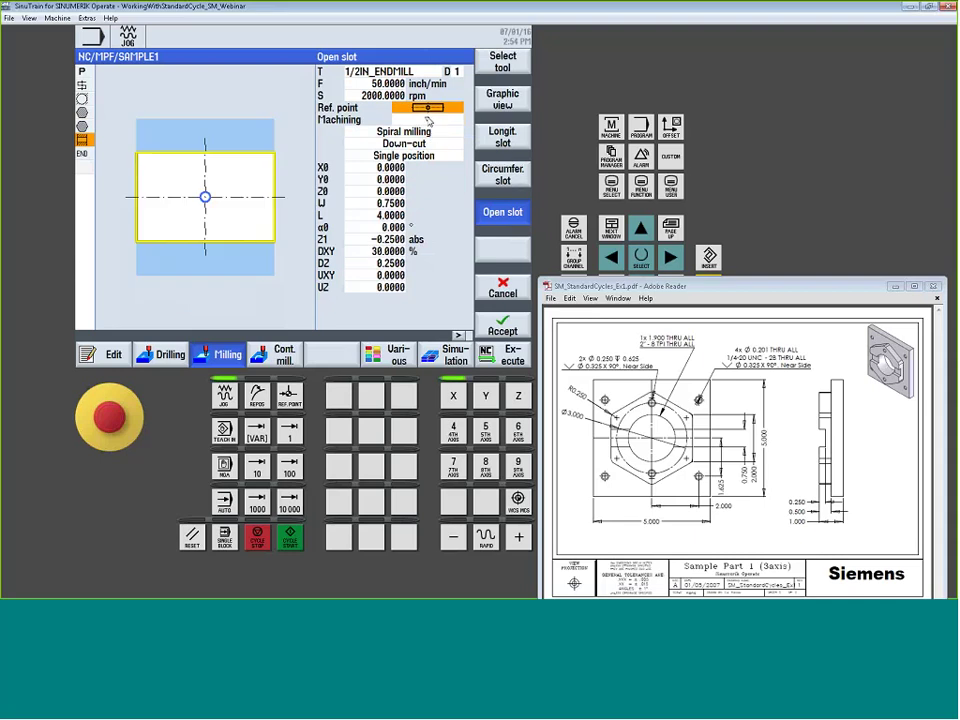
pyautogui.press('Down')
pyautogui.click(428, 121)
pyautogui.click(325, 104)
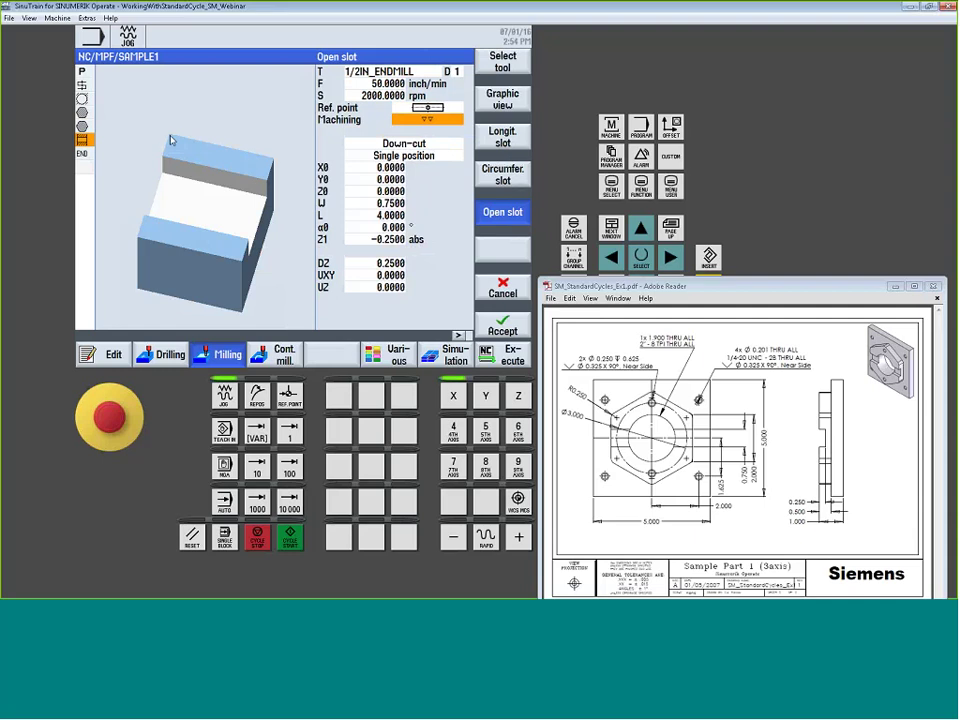
pyautogui.click(512, 327)
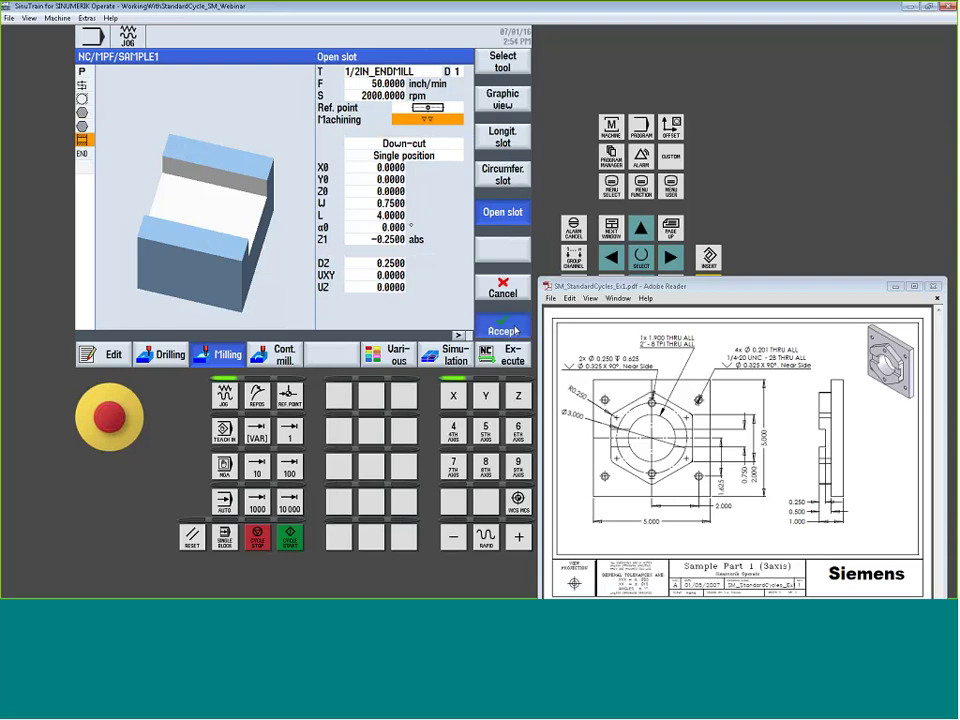
pyautogui.click(450, 354)
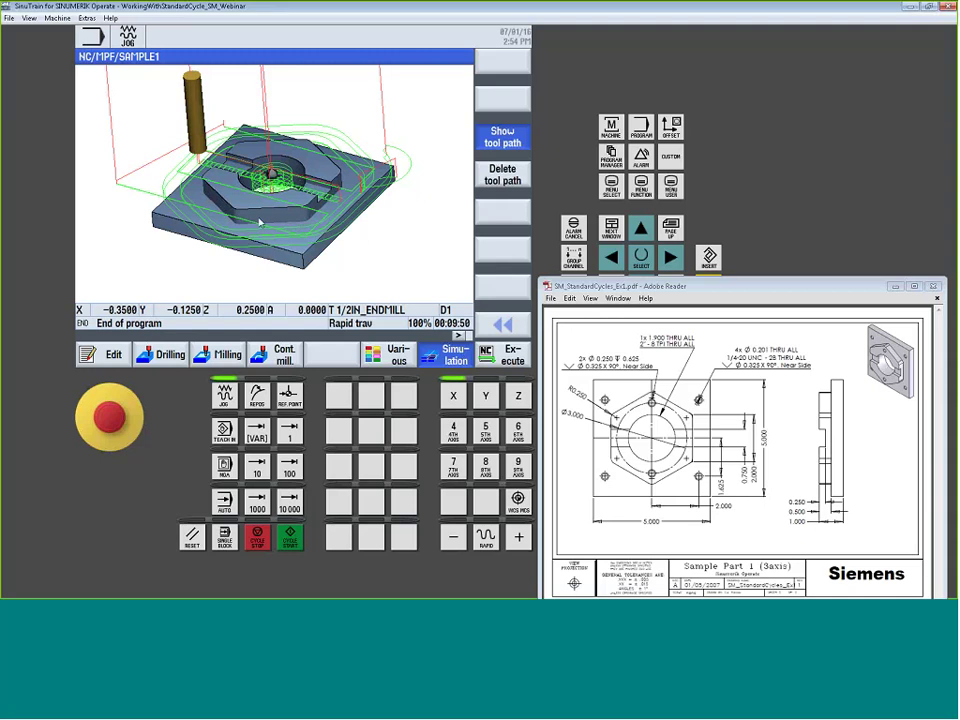
# - Switch to the presentation, minimize the part drawing, and advance to the Thread milling slide
pyautogui.hotkey('alt', 'Tab')
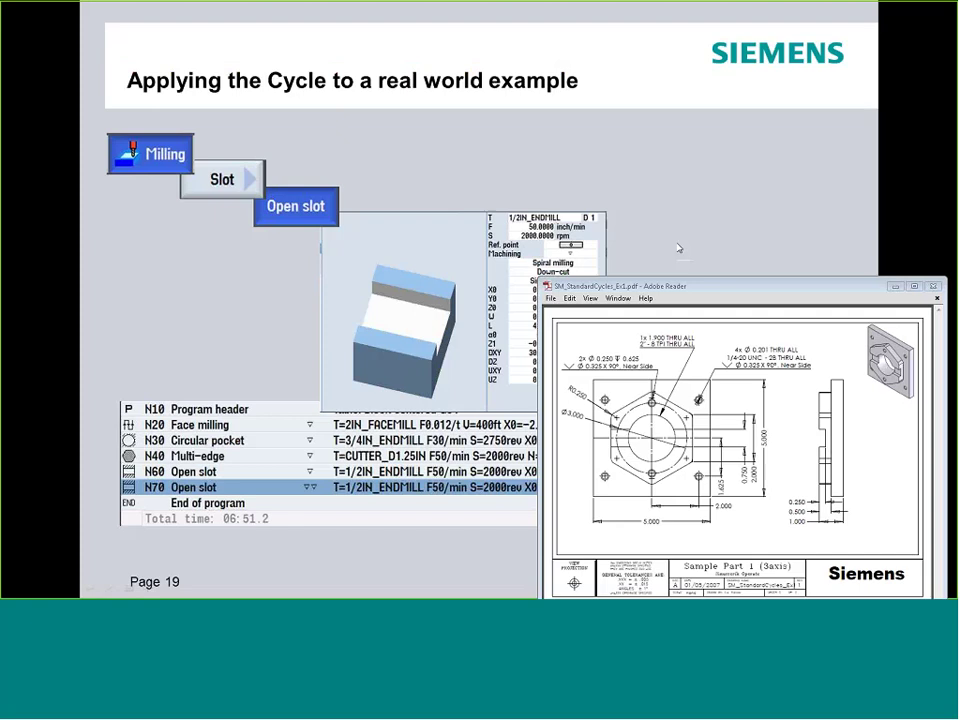
pyautogui.click(895, 286)
pyautogui.click(767, 229)
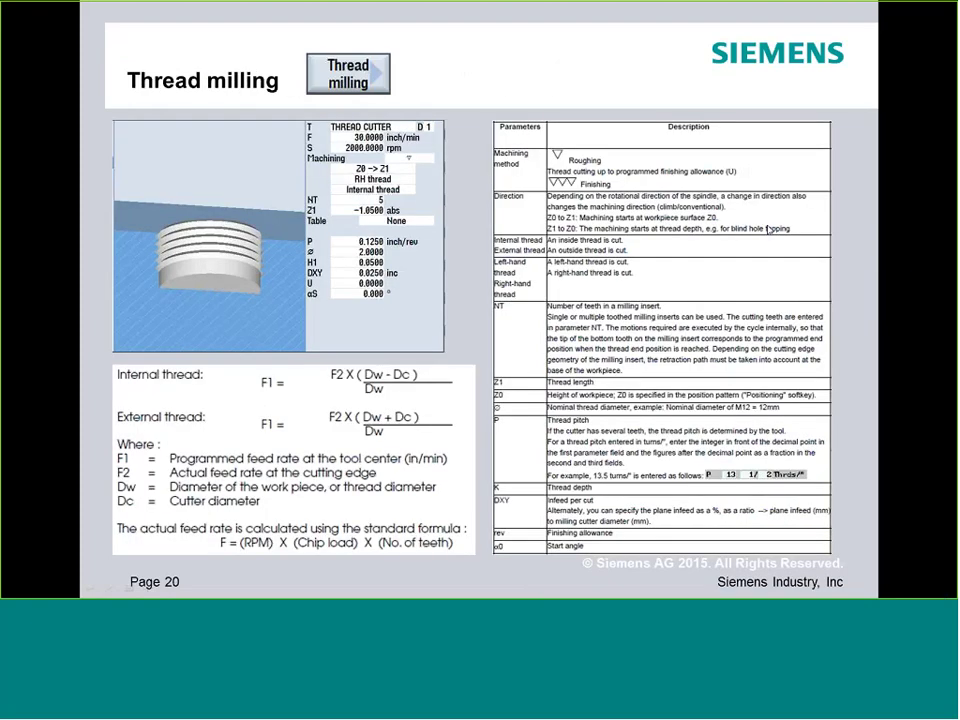
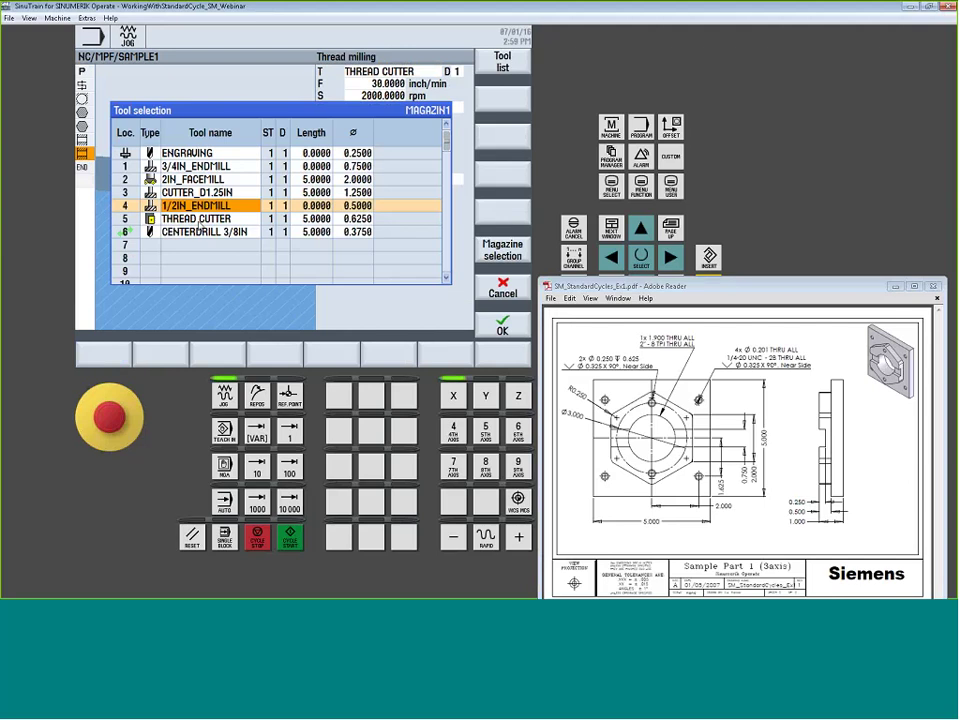
# - Select THREAD CUTTER for the thread milling cycle, check its number of teeth in the tool list, and return it to the program
pyautogui.click(199, 220)
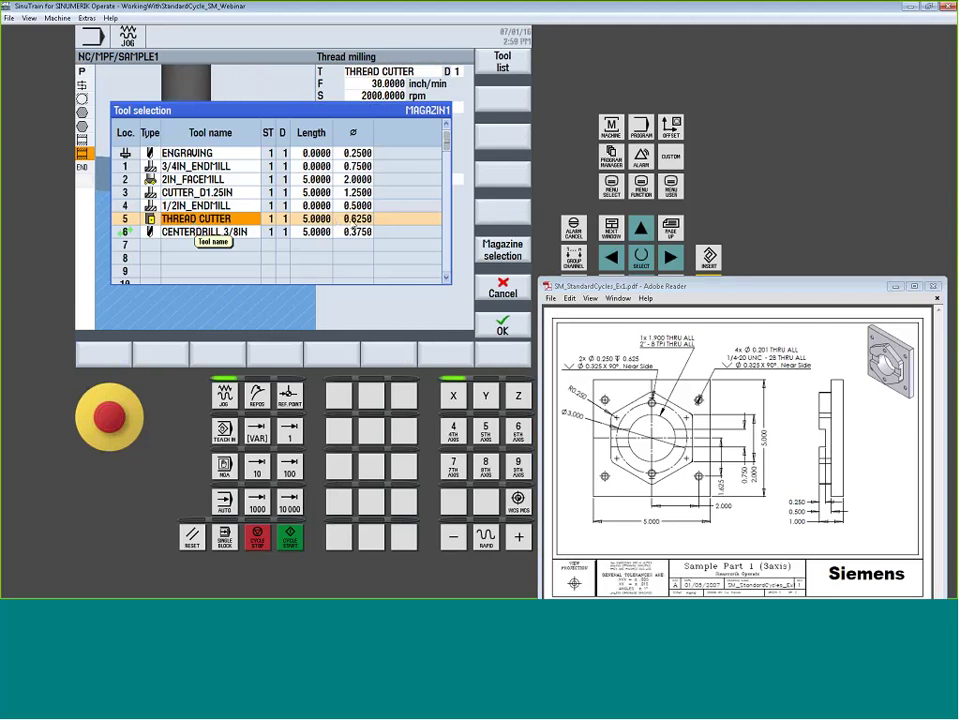
pyautogui.hotkey('shift', 'F1')
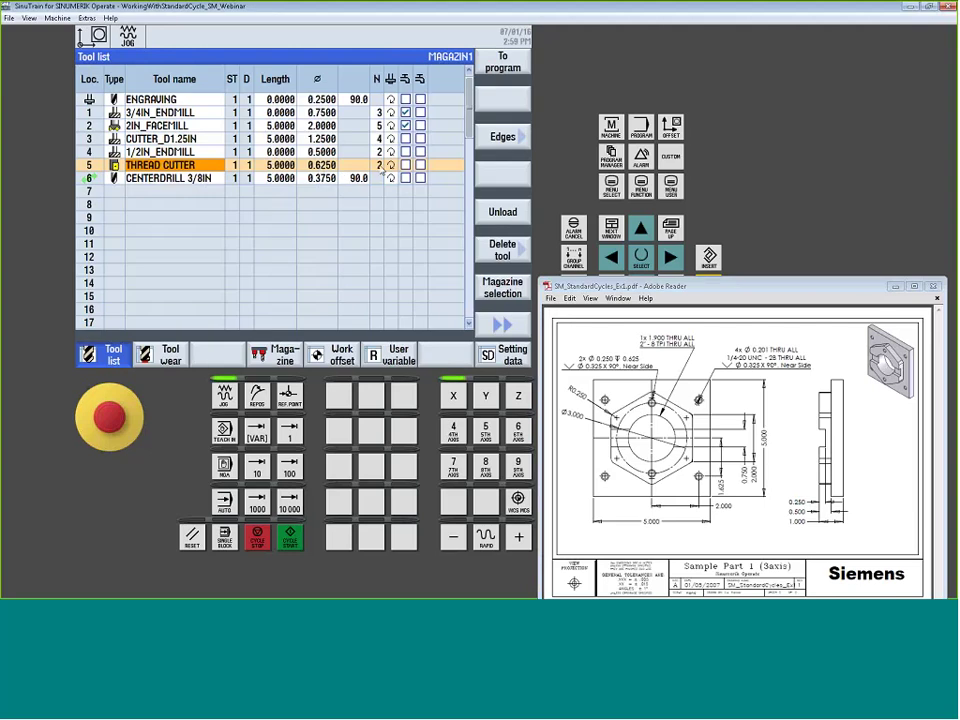
pyautogui.write('3')
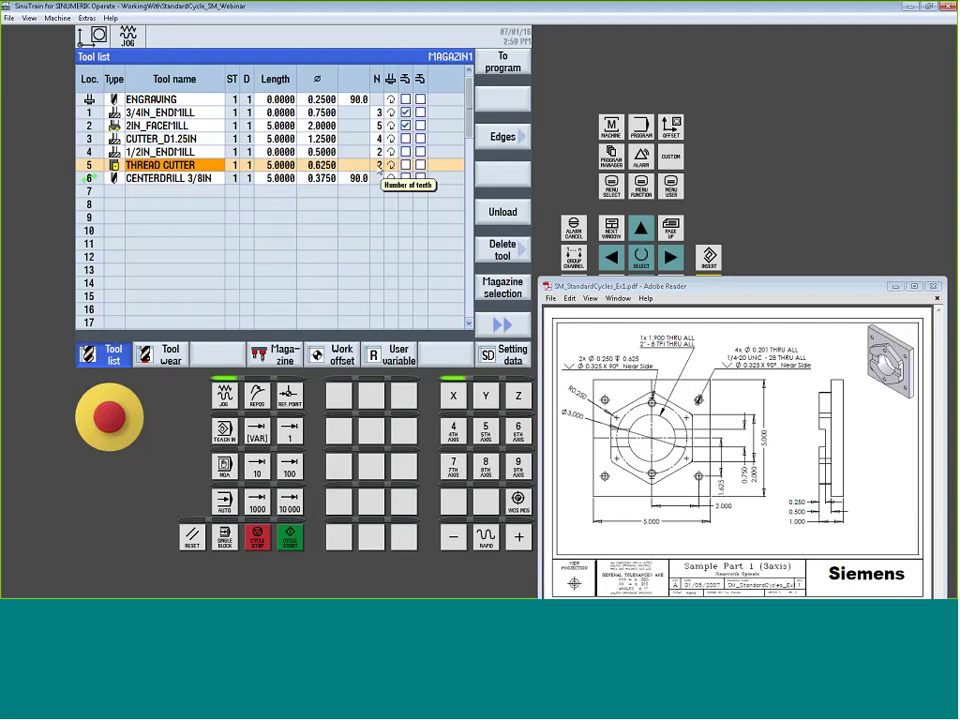
pyautogui.write('2')
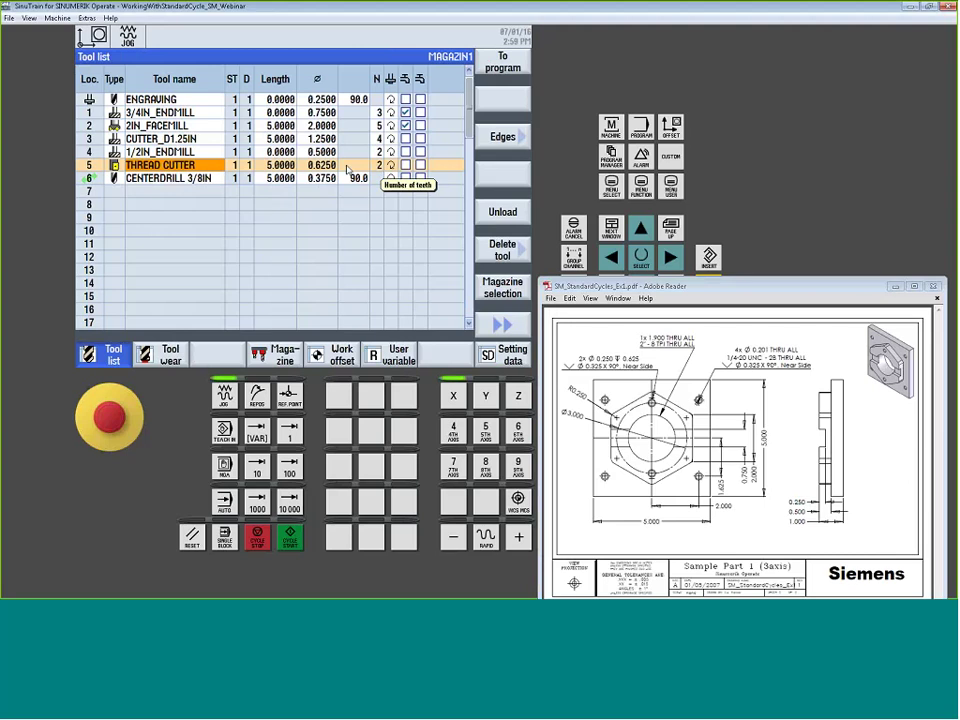
pyautogui.click(493, 60)
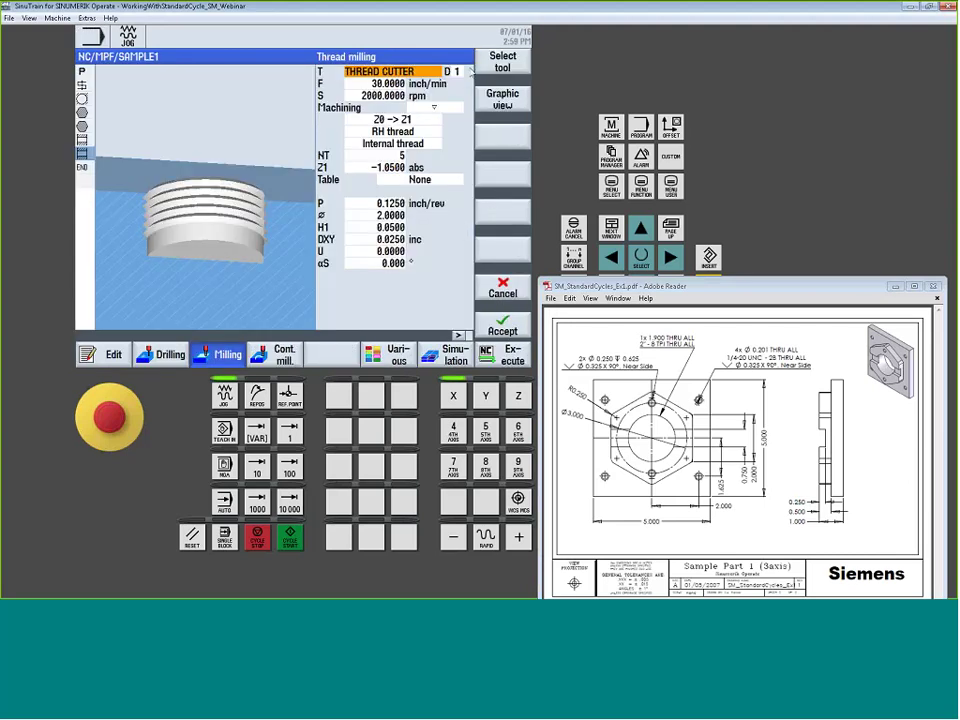
pyautogui.press('Down')
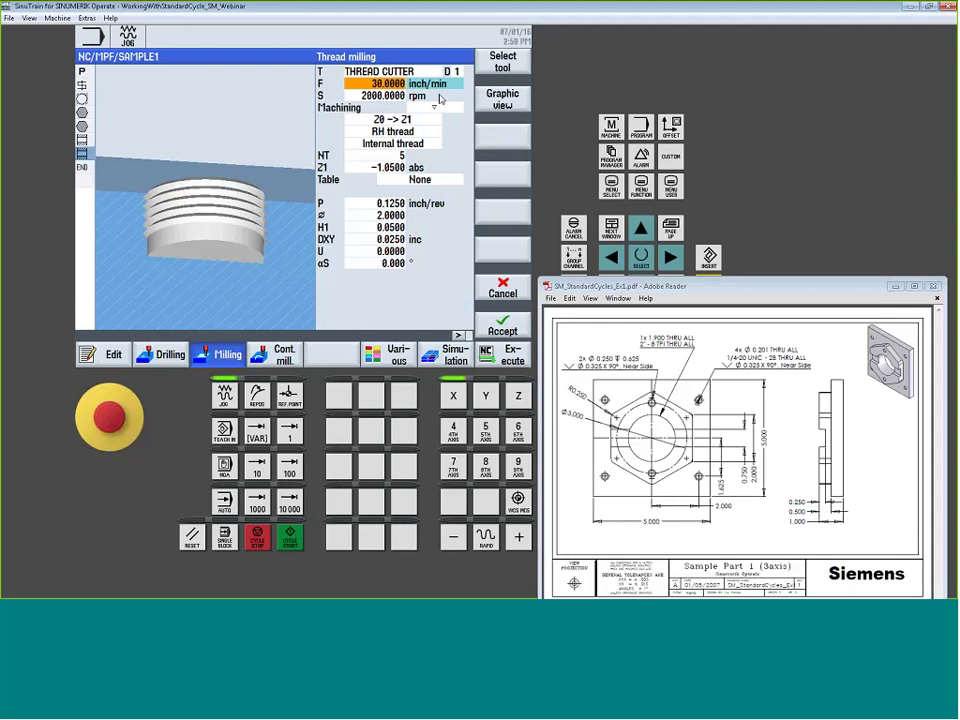
# - Check the thread milling cycle's feed and spindle speed, and keep roughing (▽) machining with the Z0 -> Z1 direction
pyautogui.click(364, 95)
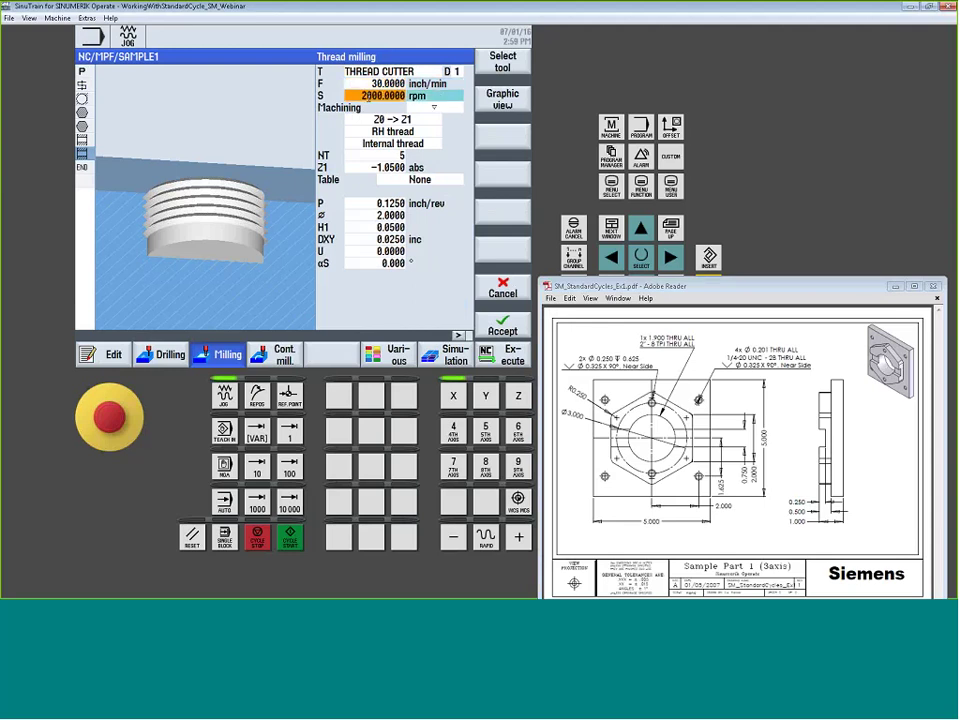
pyautogui.click(450, 108)
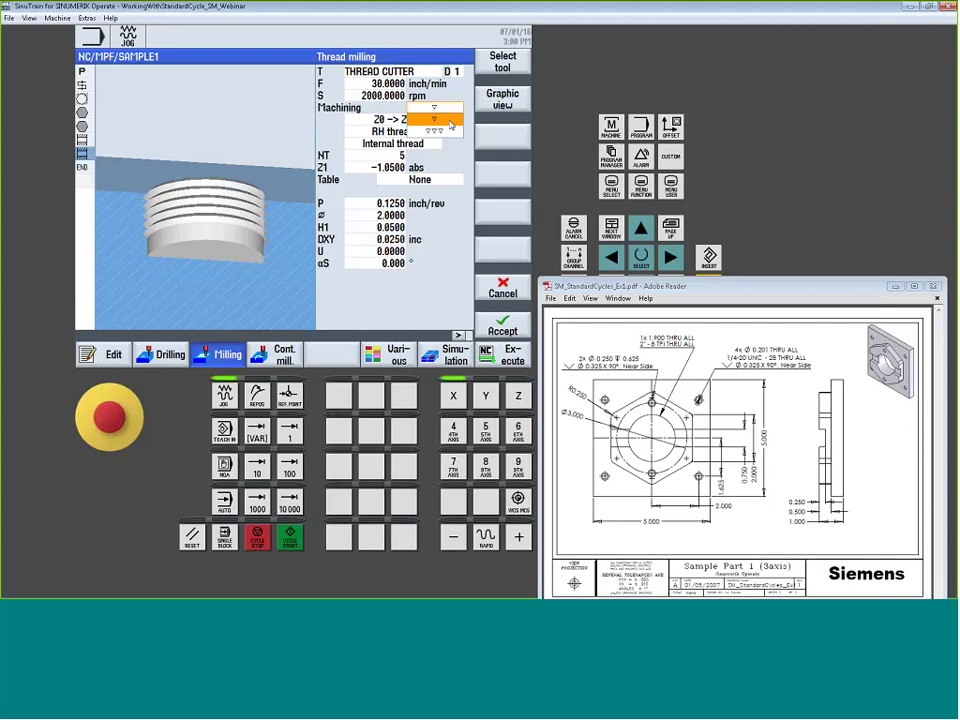
pyautogui.click(451, 120)
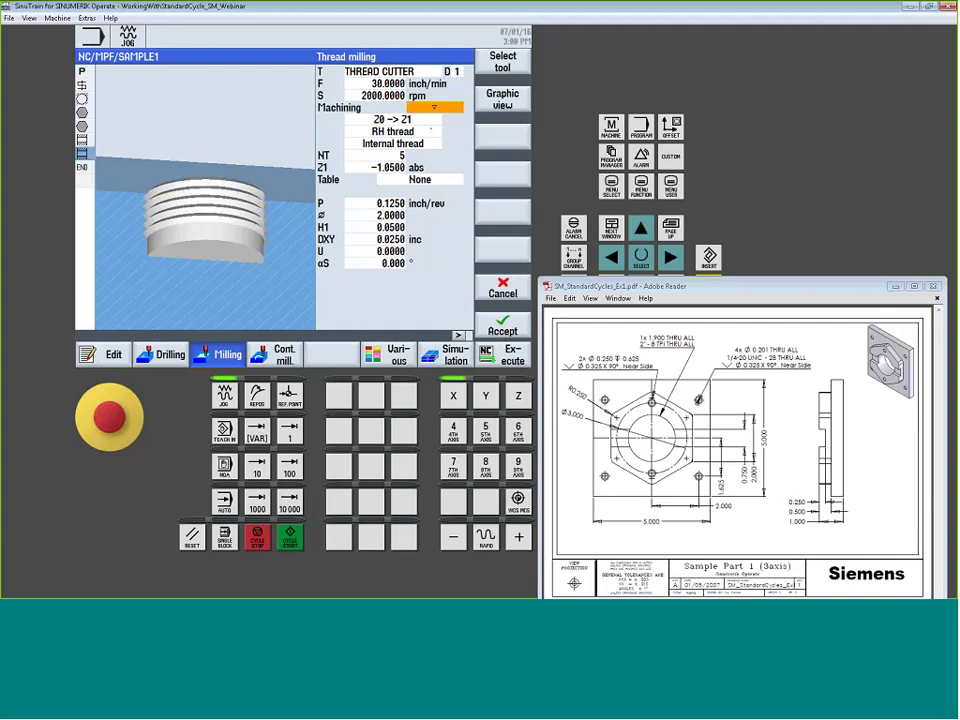
pyautogui.click(427, 120)
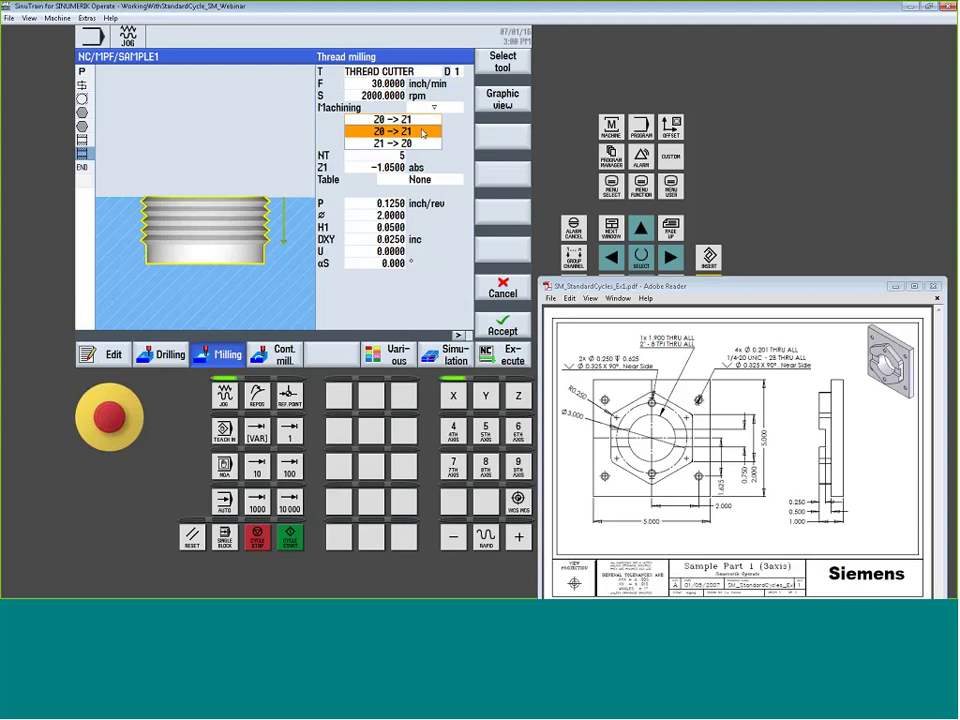
pyautogui.click(422, 131)
pyautogui.click(423, 132)
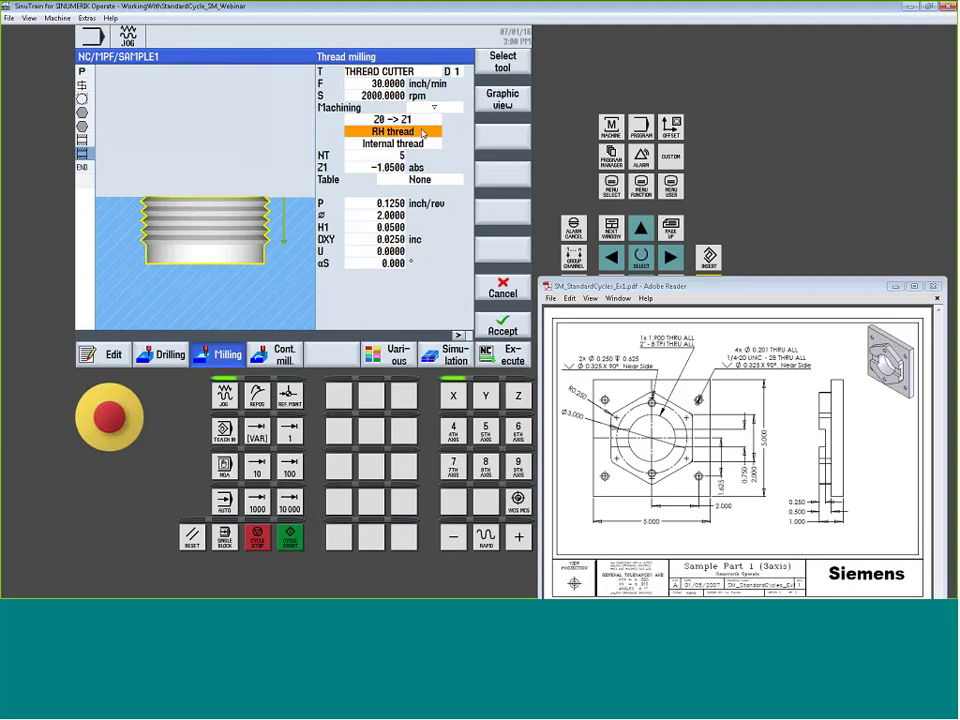
# - Preview the LH thread and External thread options, and return the cycle to RH thread and Internal thread
pyautogui.click(422, 133)
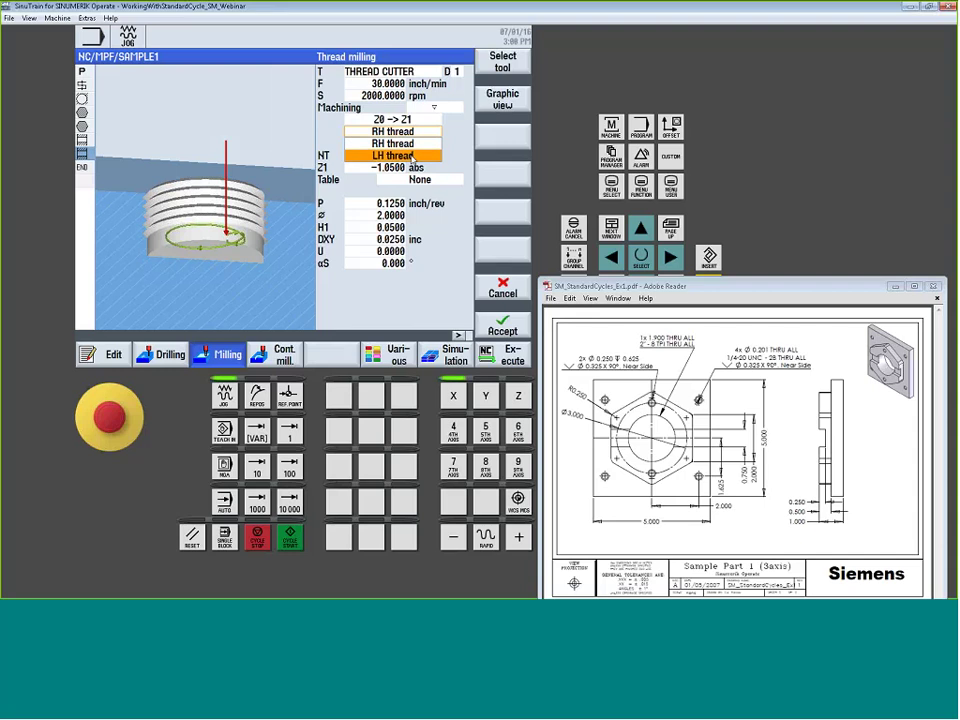
pyautogui.click(410, 161)
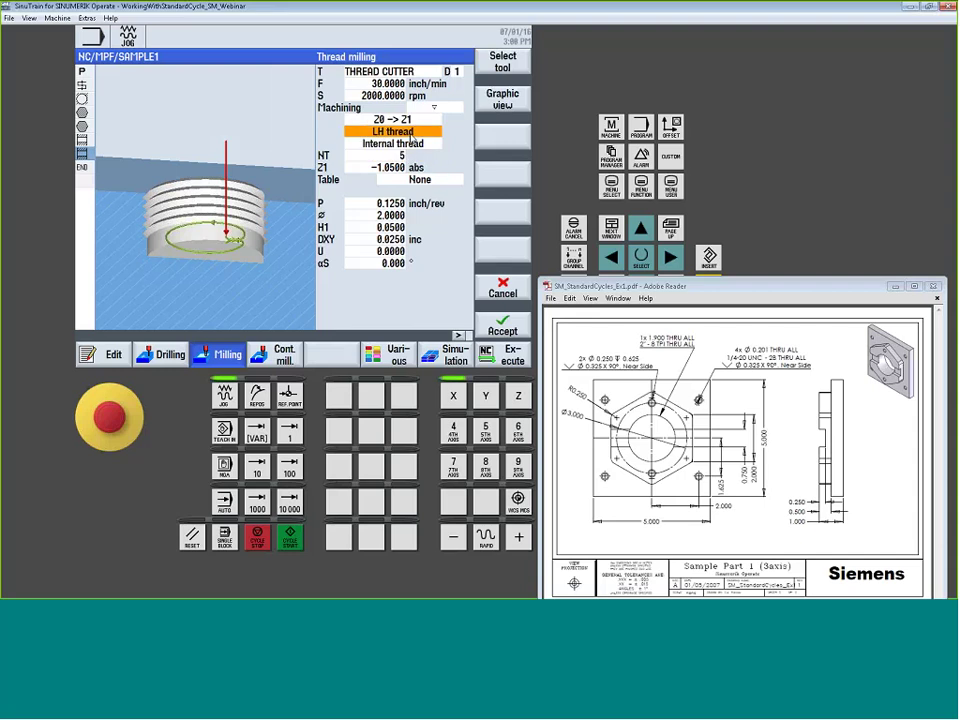
pyautogui.click(410, 134)
pyautogui.click(410, 142)
pyautogui.click(424, 145)
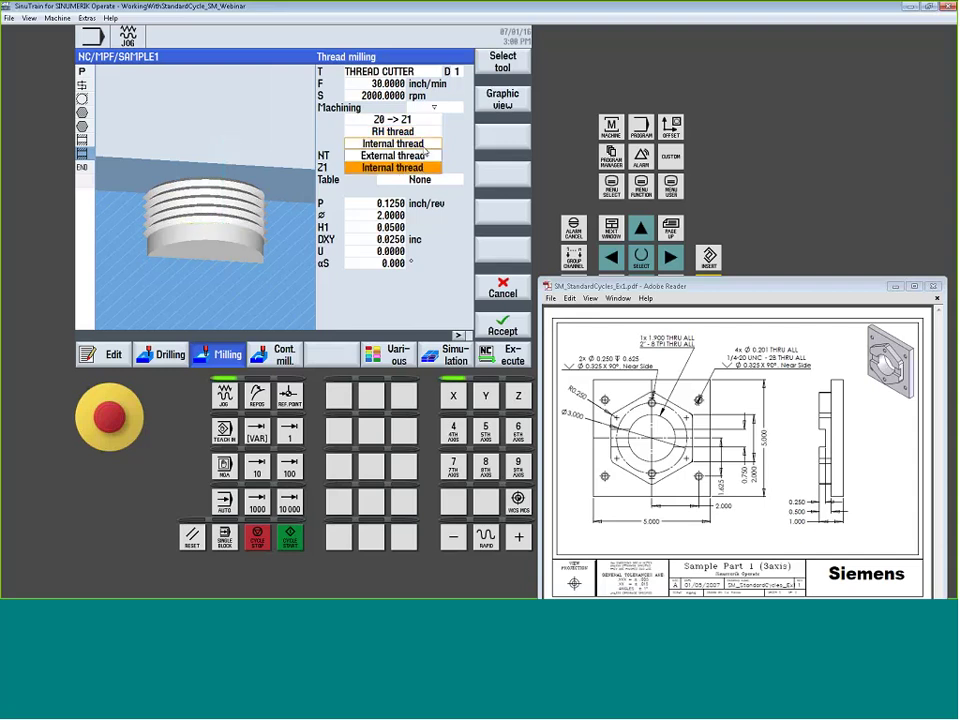
pyautogui.click(424, 155)
pyautogui.click(421, 145)
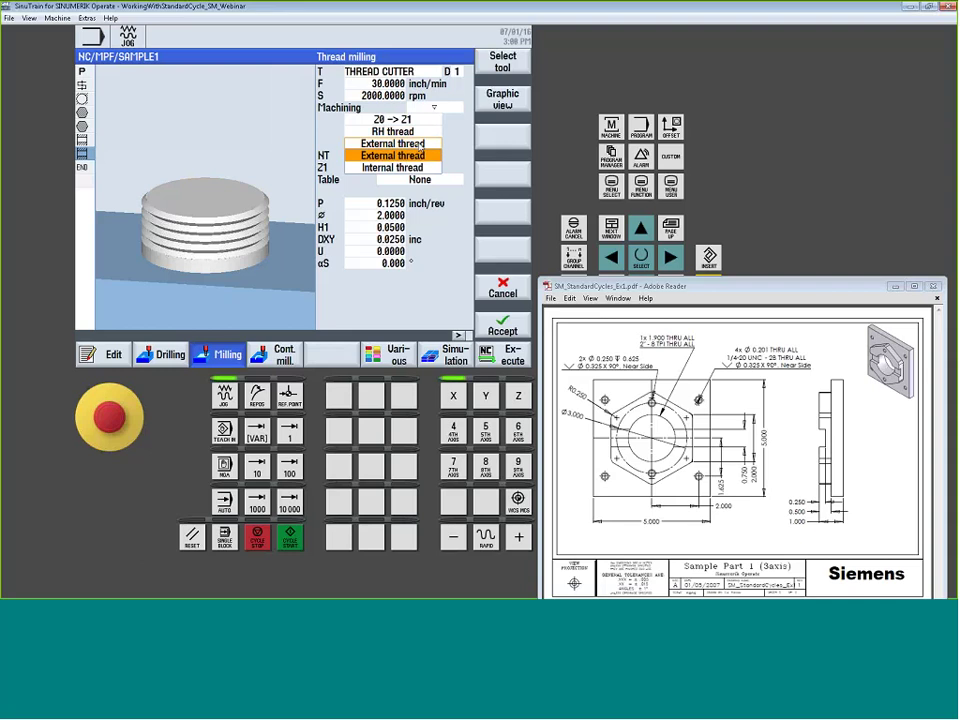
pyautogui.click(392, 167)
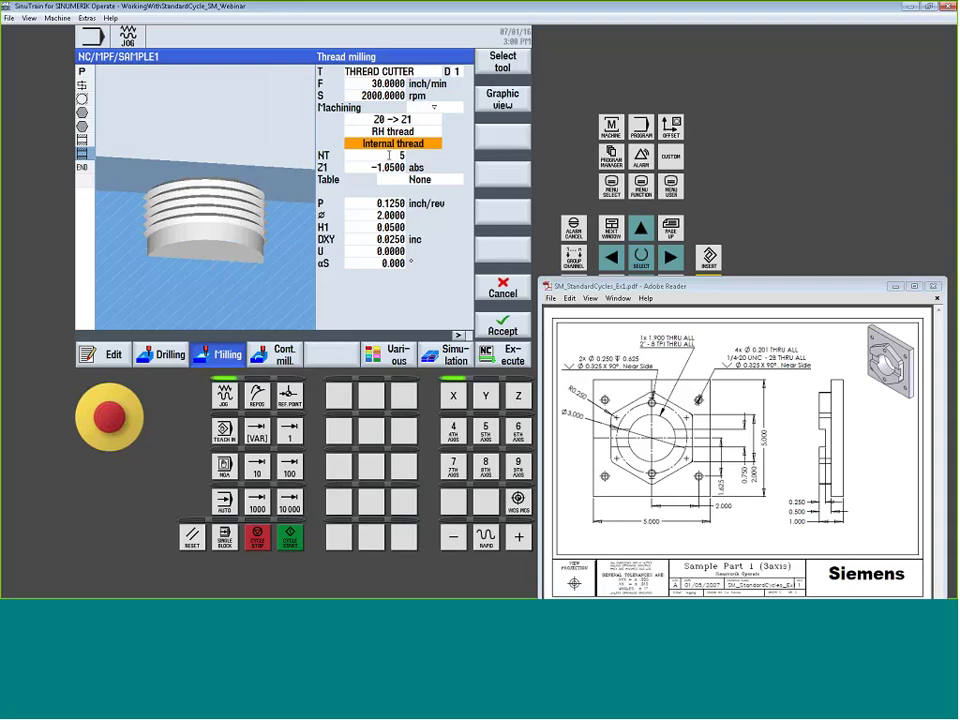
# - Examine the number of teeth NT, the thread end depth Z1 and the thread table options, keeping the table at None
pyautogui.press('Down')
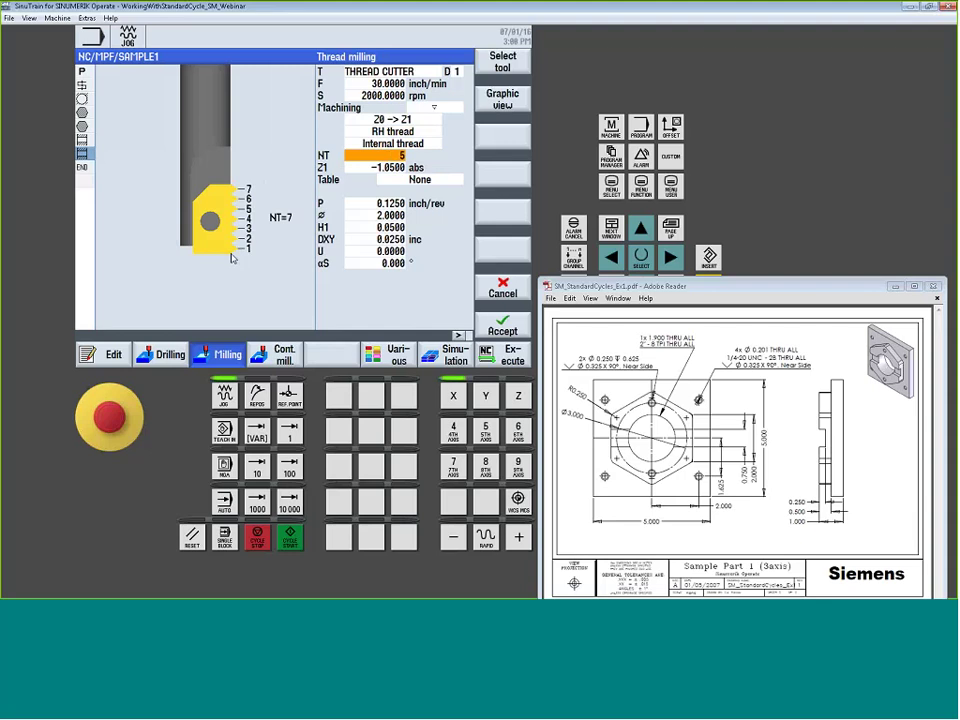
pyautogui.hotkey('shift', 'F2')
pyautogui.click(375, 167)
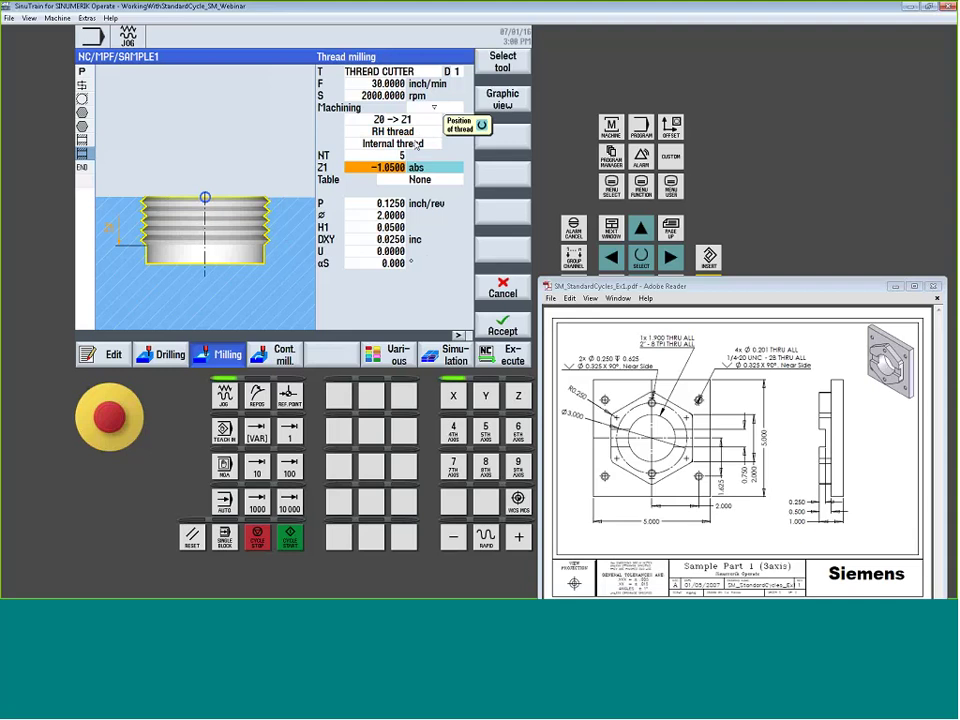
pyautogui.click(440, 184)
pyautogui.click(440, 185)
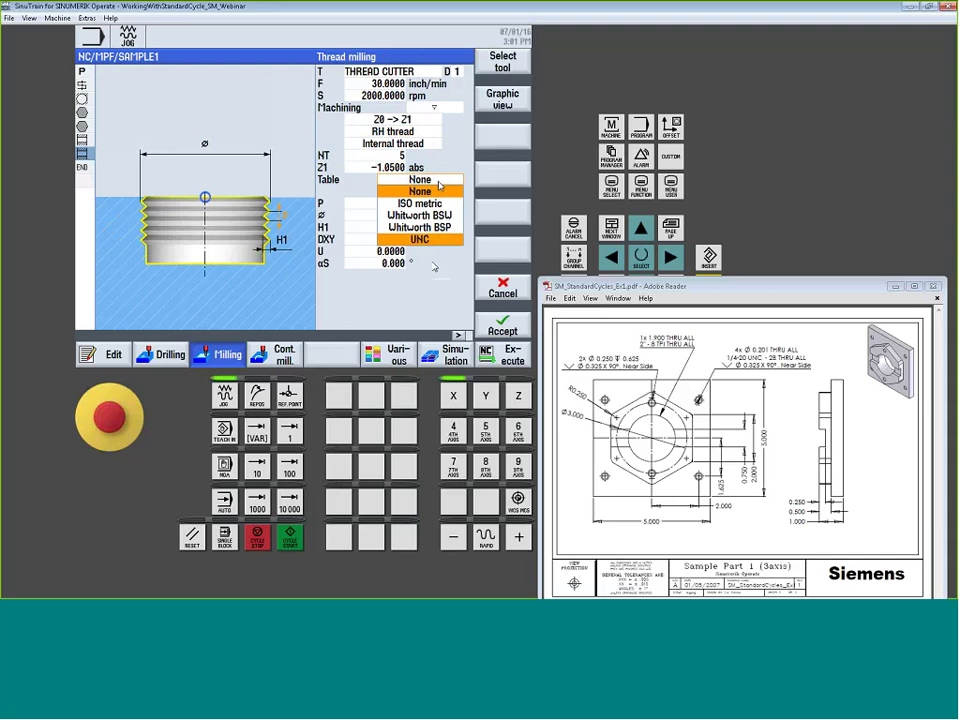
pyautogui.click(436, 192)
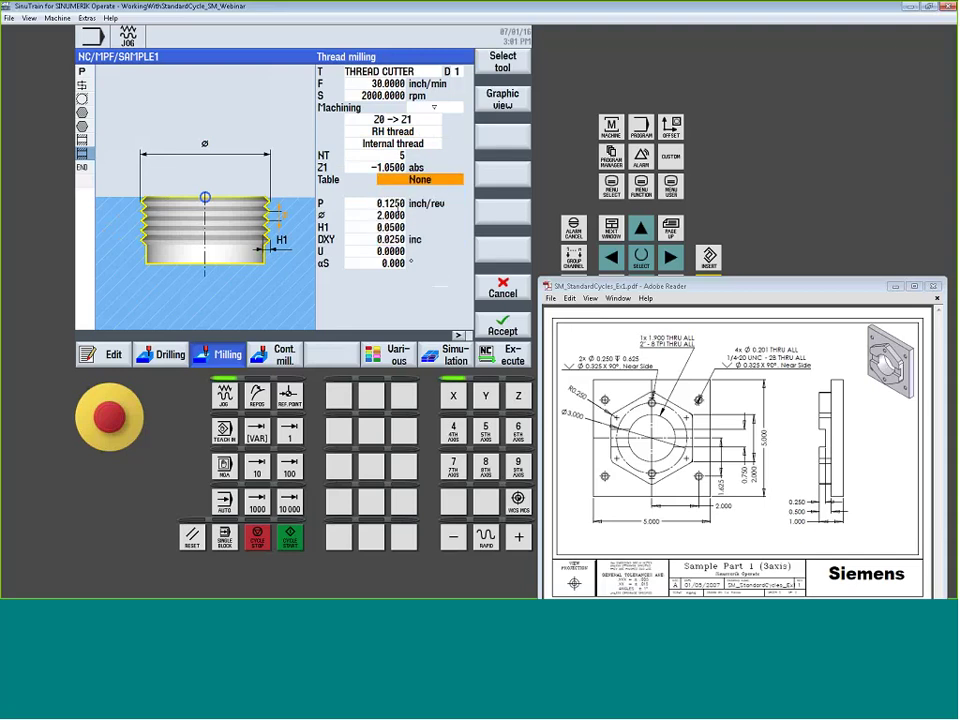
# - Cycle through the available units for thread pitch P, and return the pitch to inch/rev
pyautogui.click(386, 203)
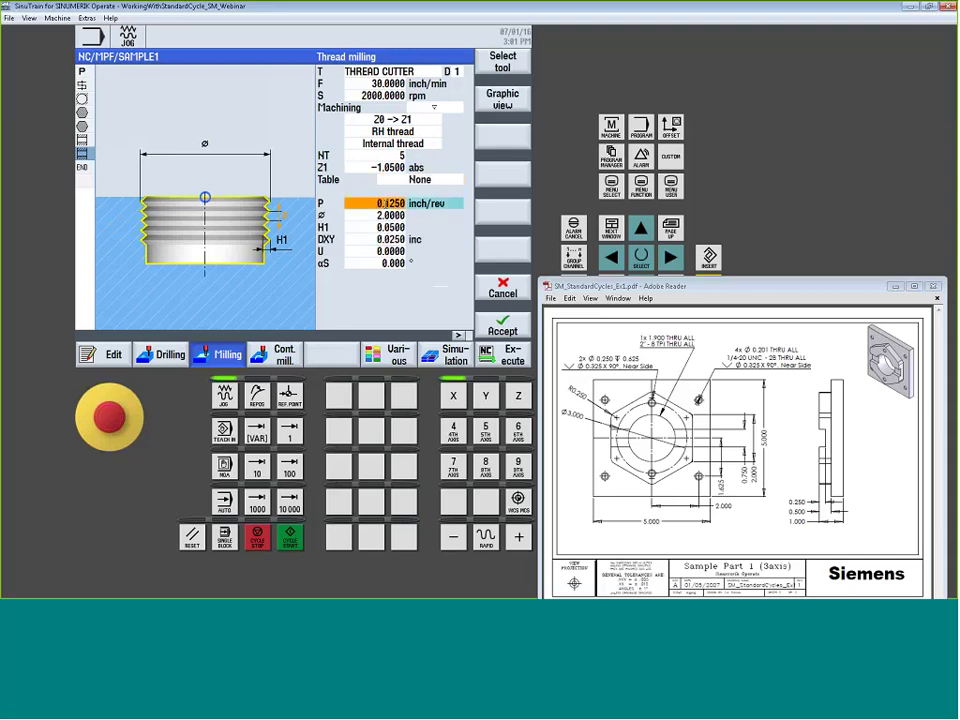
pyautogui.press('space')
pyautogui.press('space')
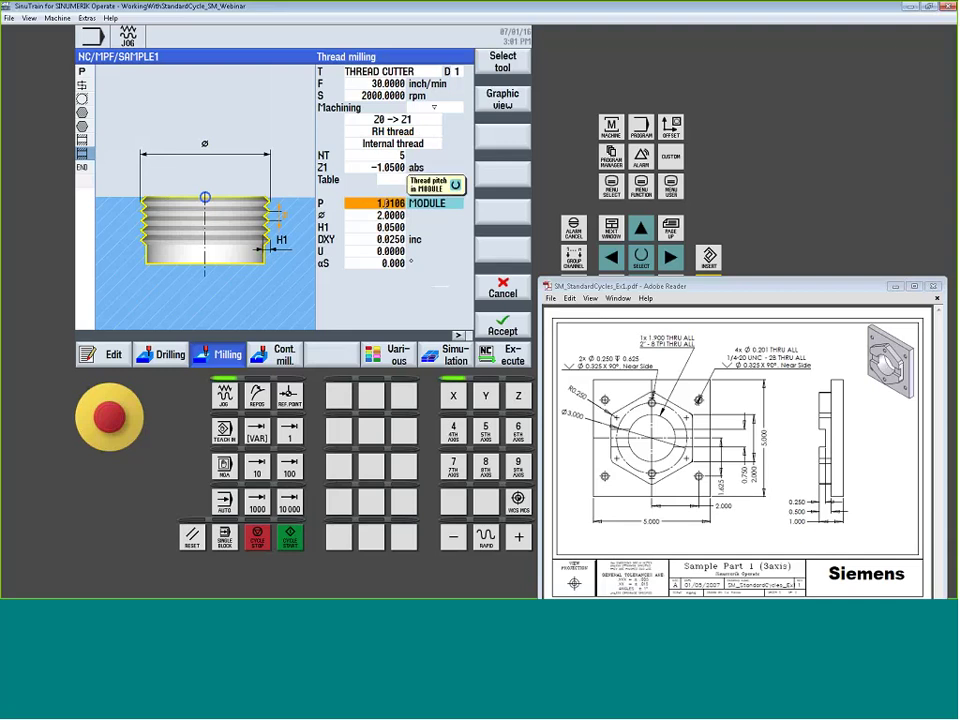
pyautogui.press('space')
pyautogui.press('space')
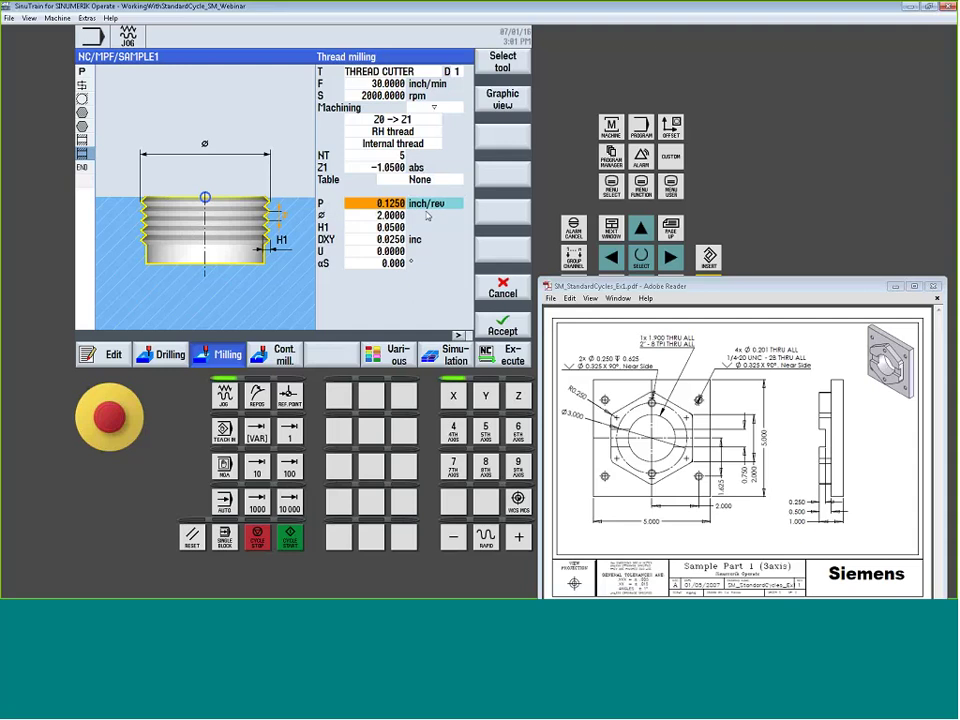
pyautogui.click(368, 207)
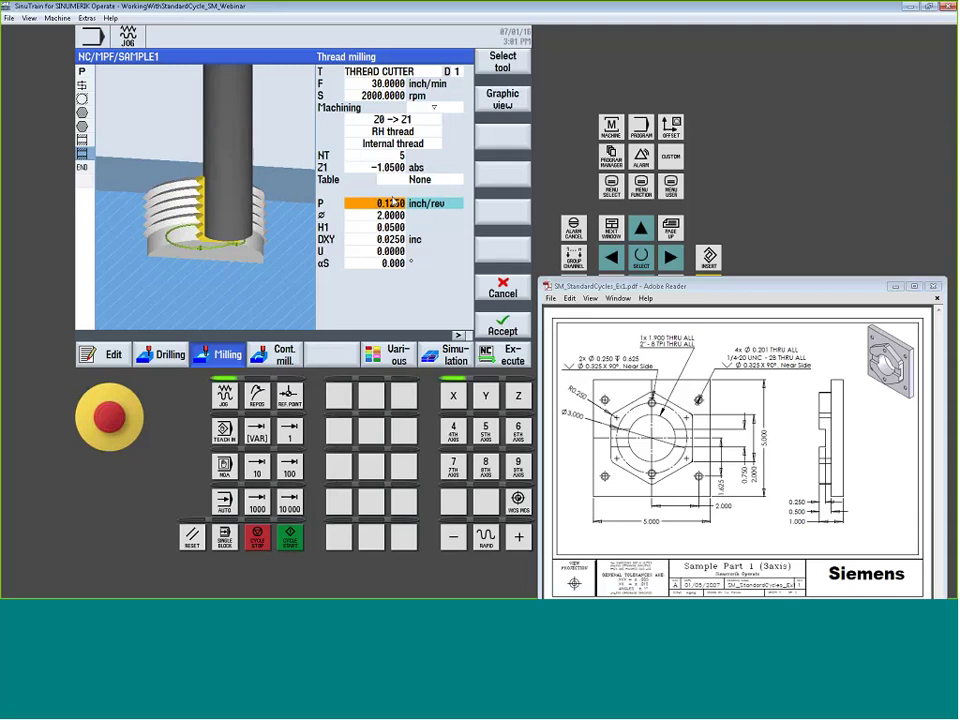
# - Review the thread's diameter, depth H1, infeed DXY, allowance U and start angle αS, accept the cycle, and try to simulate the program
pyautogui.press('Down')
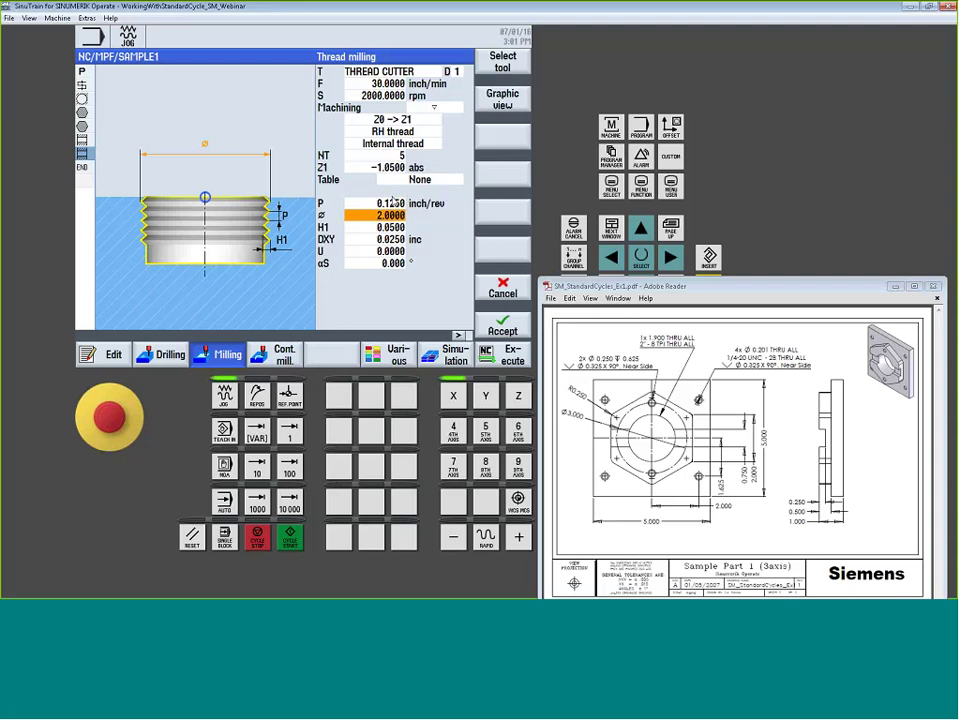
pyautogui.press('Down')
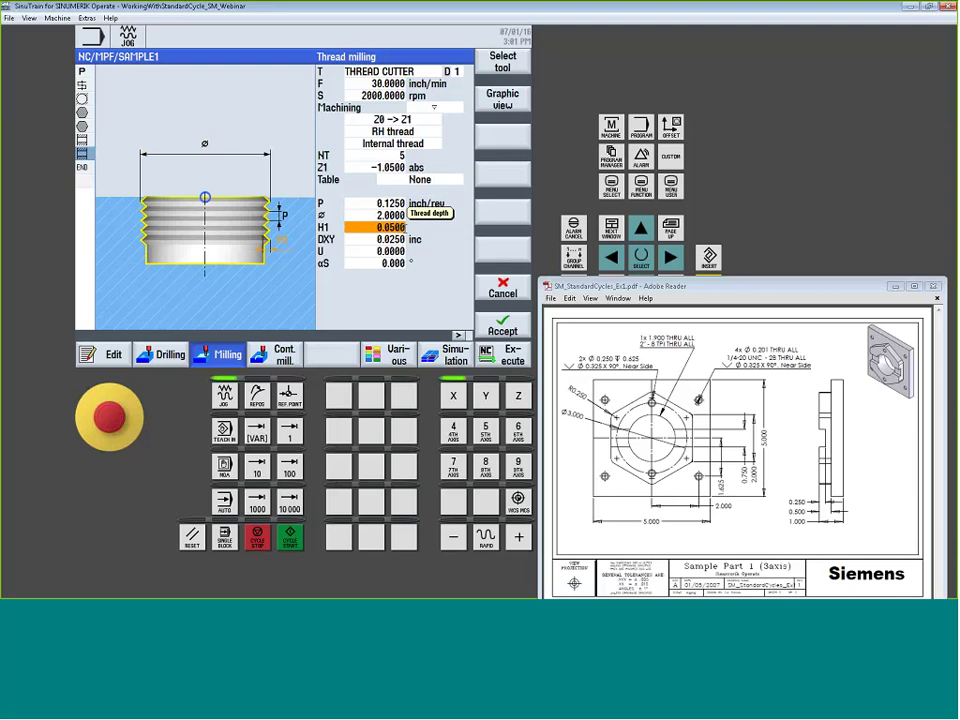
pyautogui.press('Down')
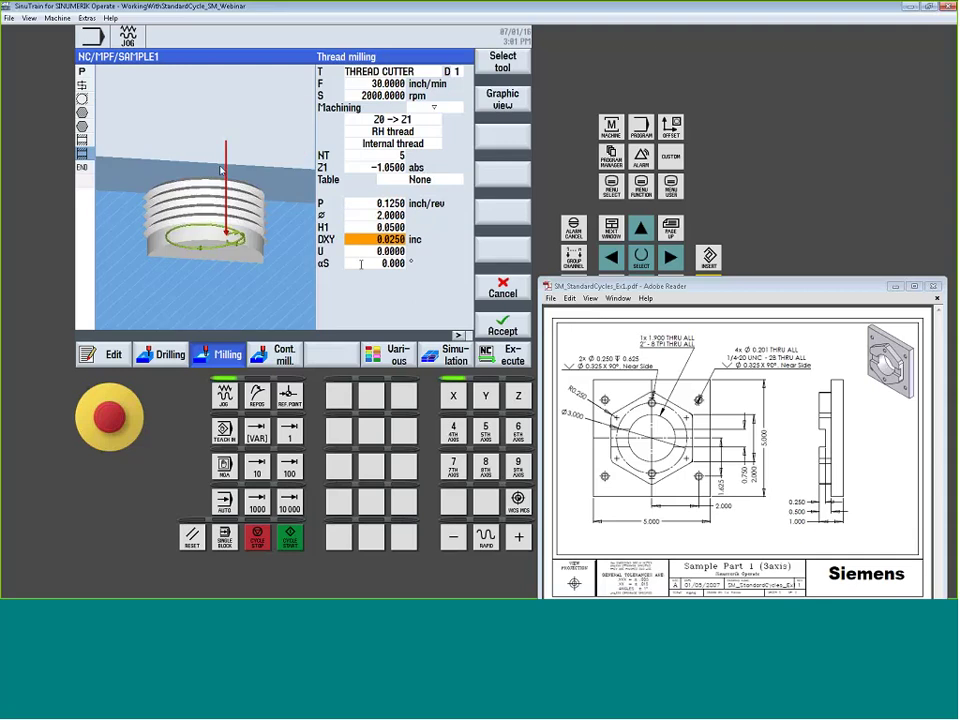
pyautogui.press('Down')
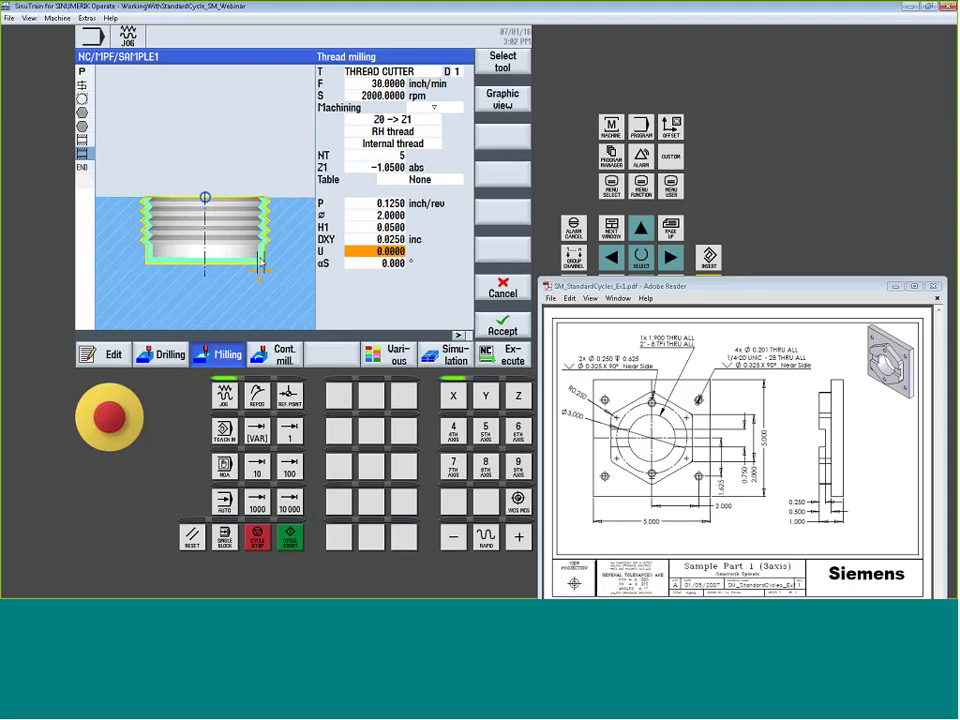
pyautogui.press('Down')
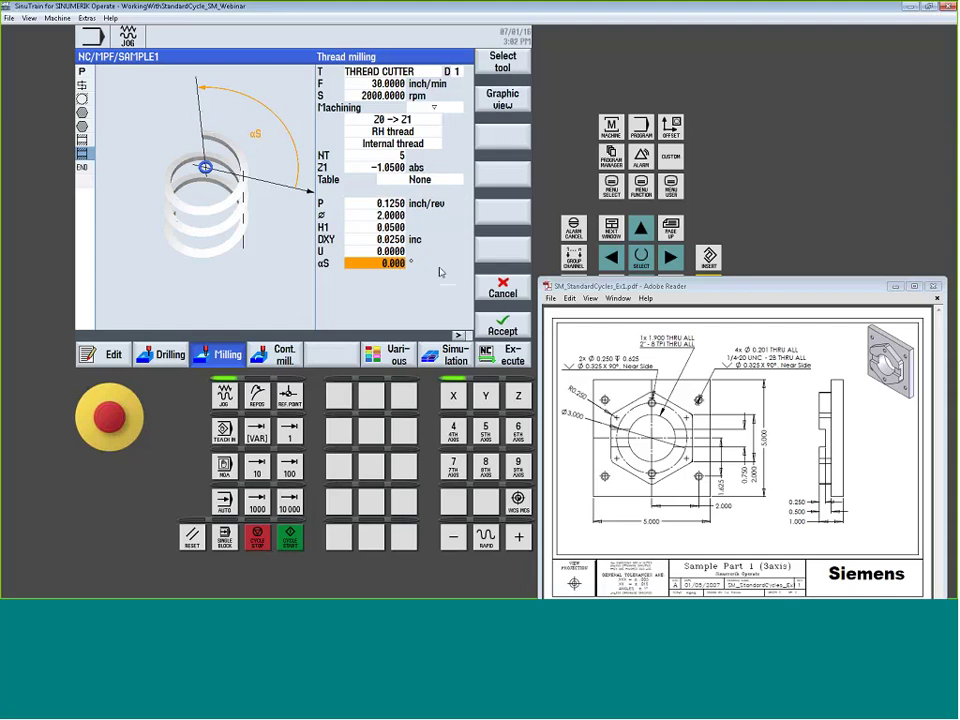
pyautogui.click(503, 325)
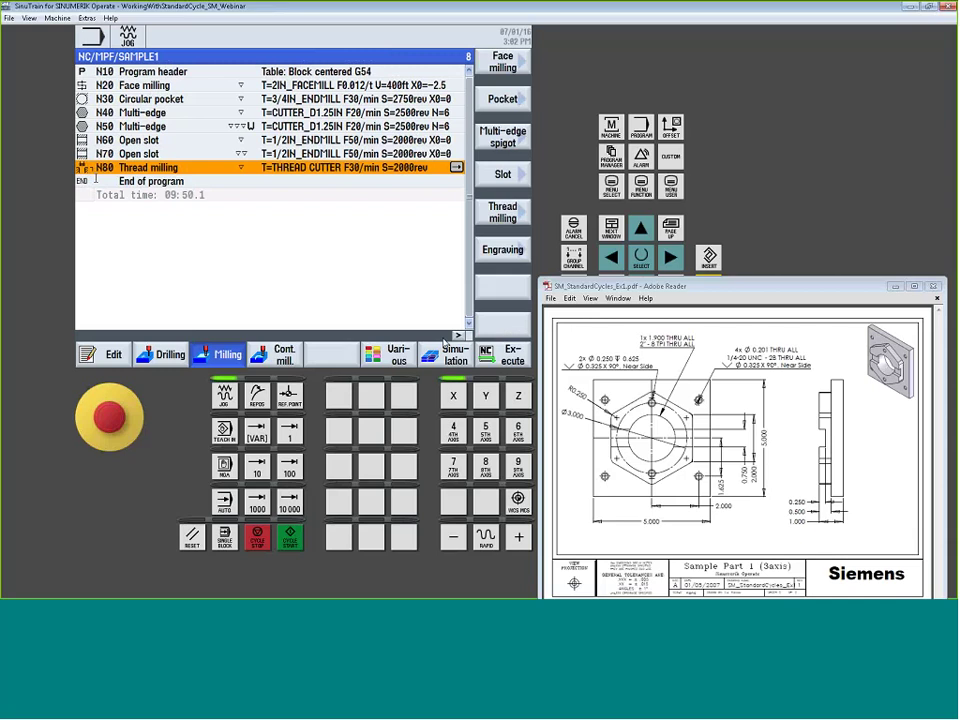
pyautogui.click(446, 350)
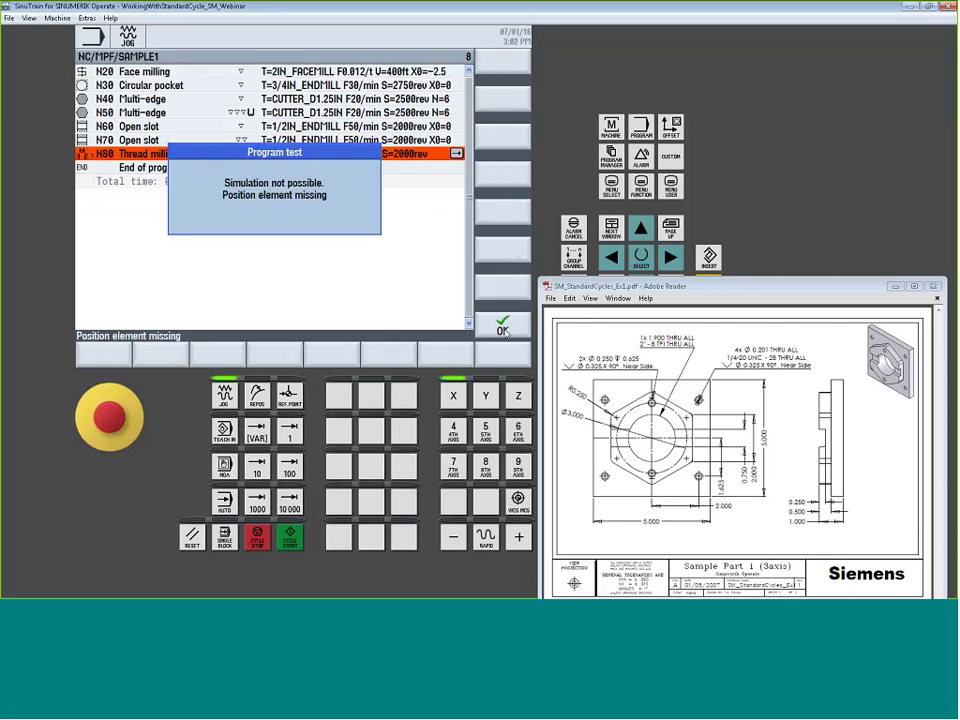
pyautogui.click(389, 252)
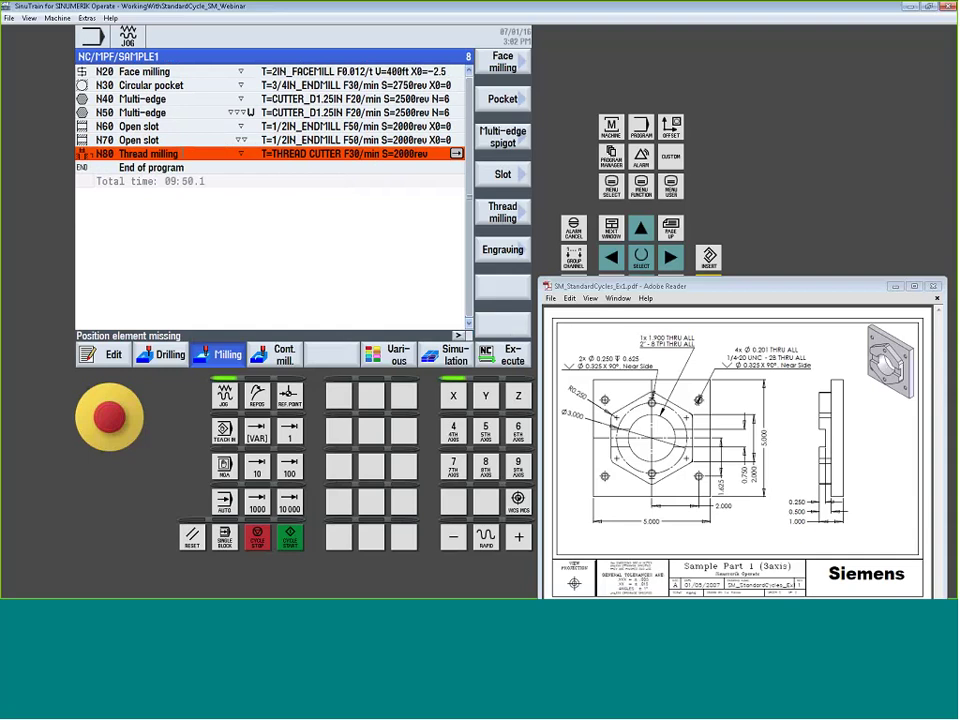
# - Start a freely placed positions element for the thread milling cycle, delete all stored coordinates, and set Z0 to 0
pyautogui.click(170, 356)
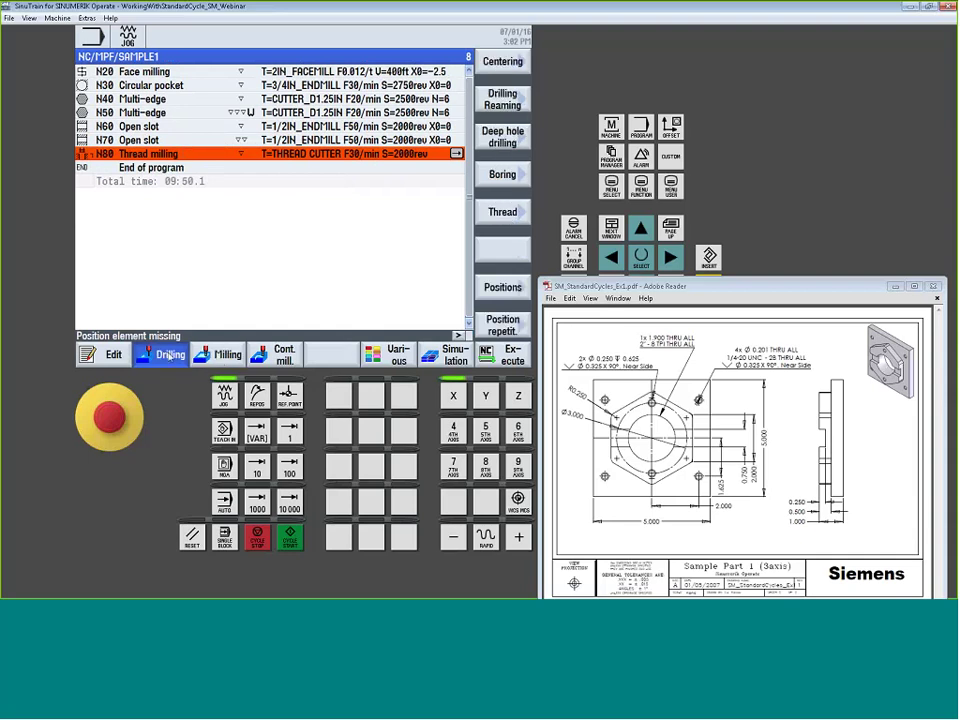
pyautogui.click(503, 288)
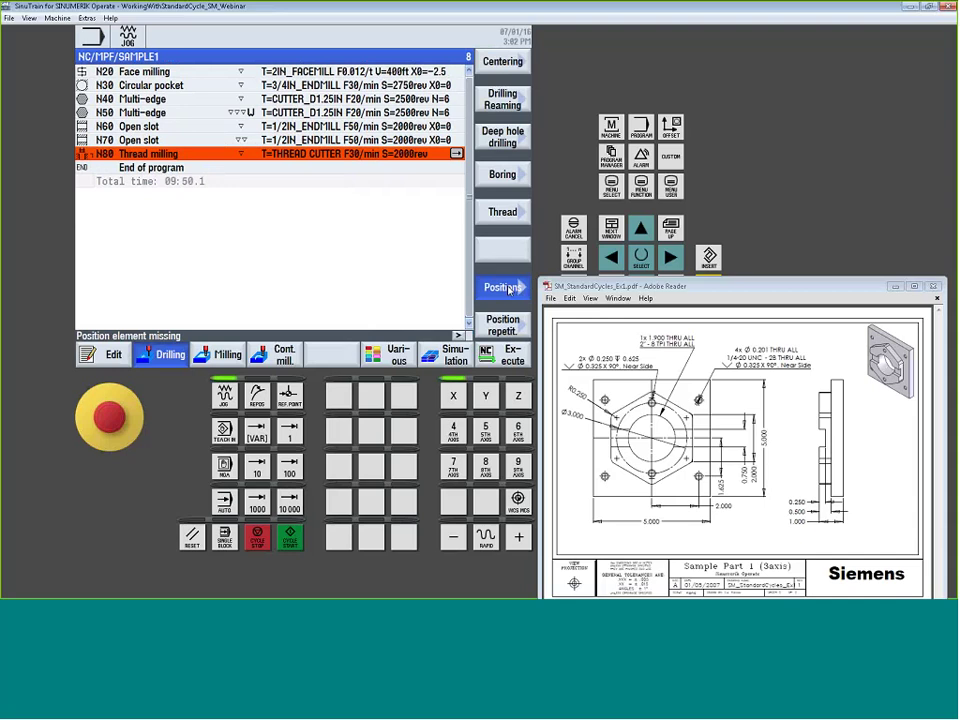
pyautogui.click(514, 139)
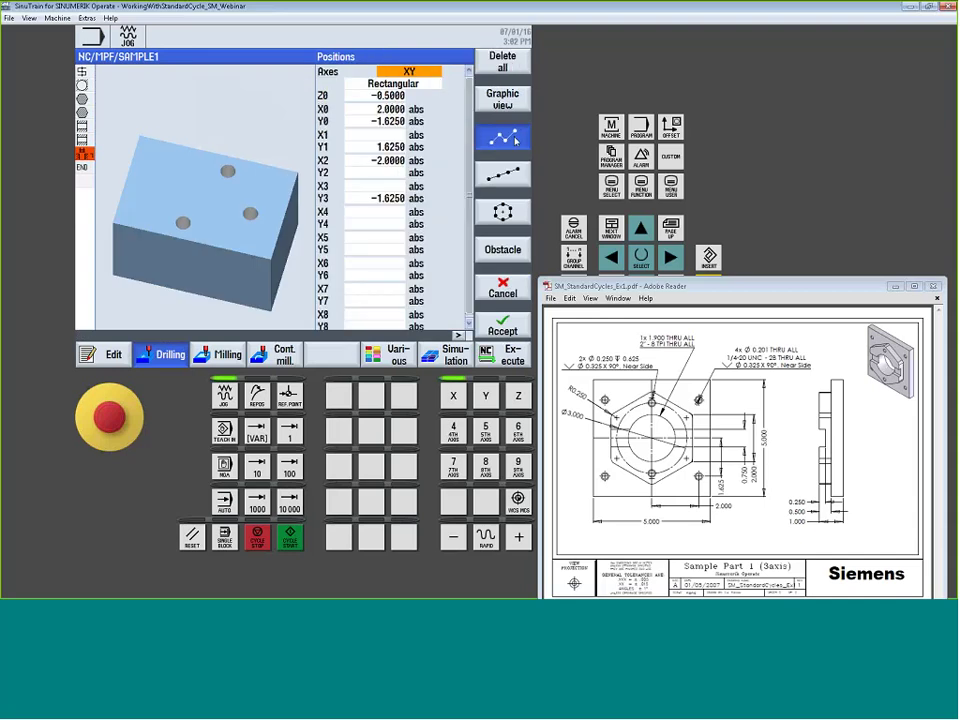
pyautogui.click(509, 62)
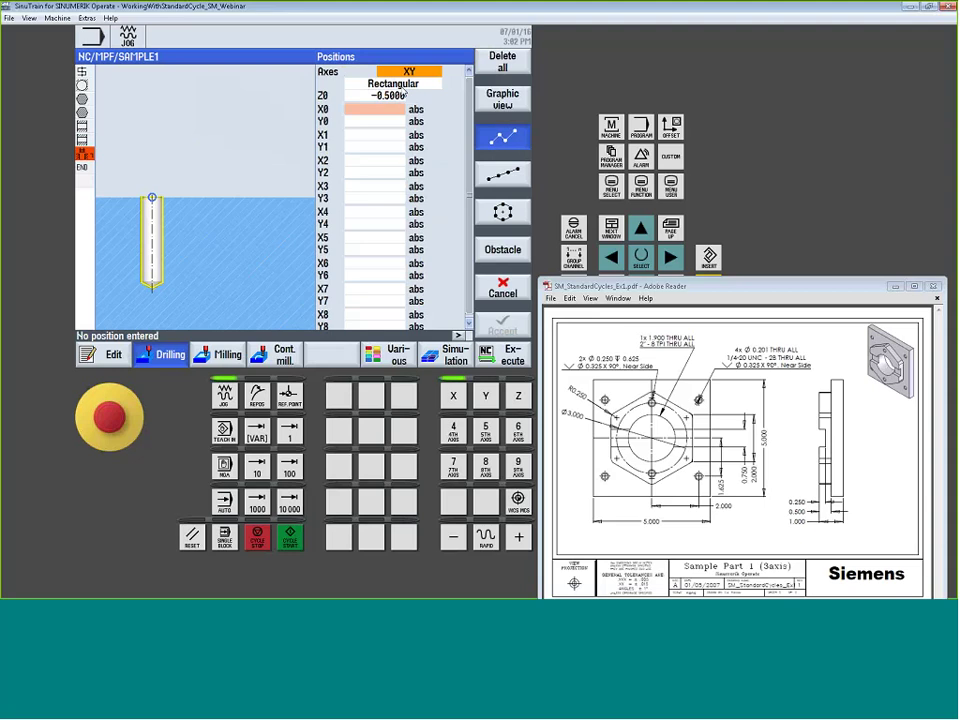
pyautogui.click(393, 96)
pyautogui.press('BackSpace')
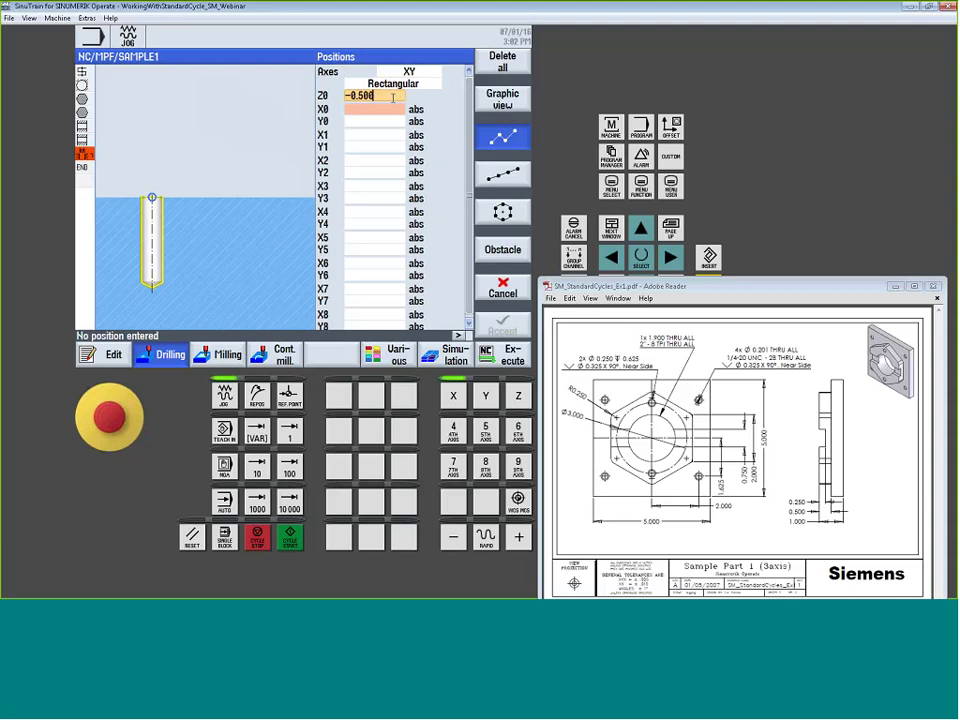
pyautogui.press('BackSpace')
pyautogui.press('BackSpace')
pyautogui.press('BackSpace')
pyautogui.press('BackSpace')
pyautogui.press('BackSpace')
pyautogui.press('BackSpace')
pyautogui.write('0')
pyautogui.press('Return')
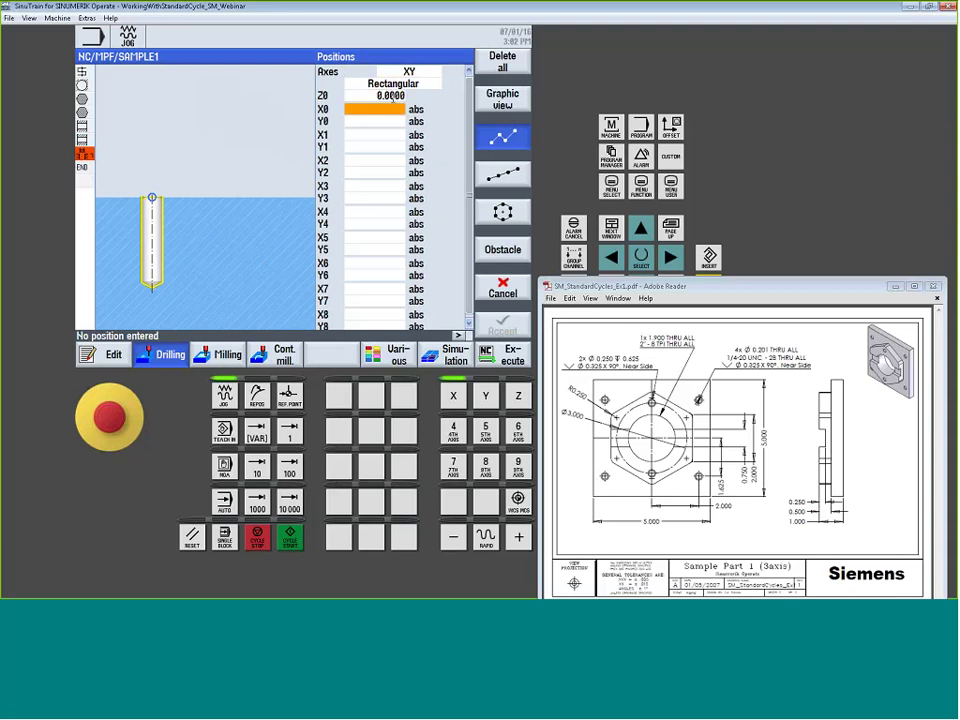
# - Set the thread position's X0 and Y0 to 0, and accept the positions element into the program
pyautogui.write('0')
pyautogui.press('Return')
pyautogui.write('0')
pyautogui.press('Return')
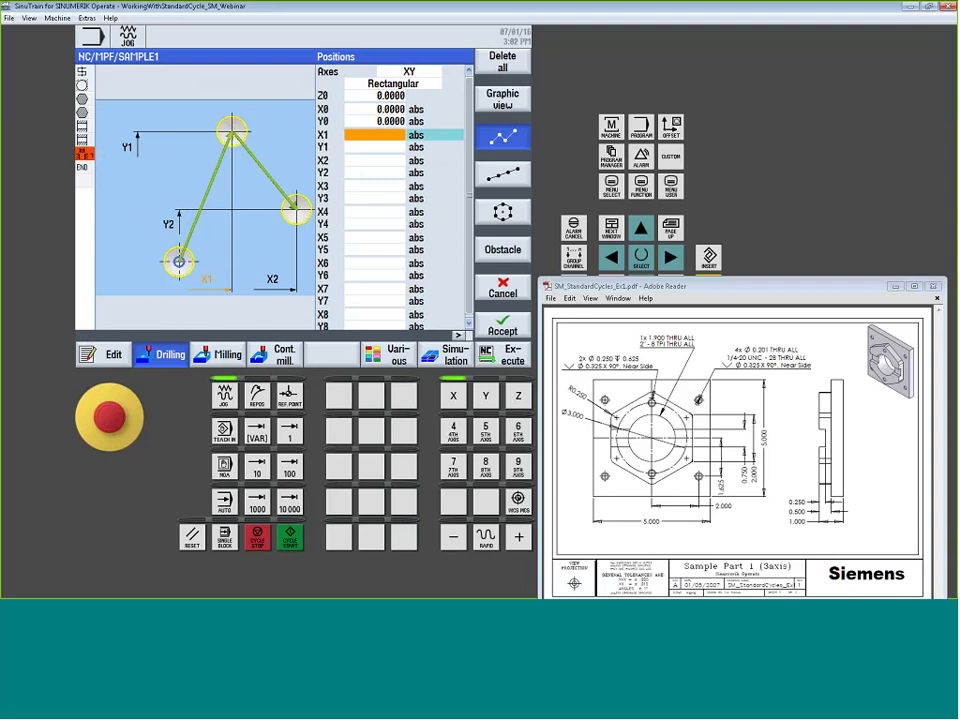
pyautogui.hotkey('shift', 'F8')
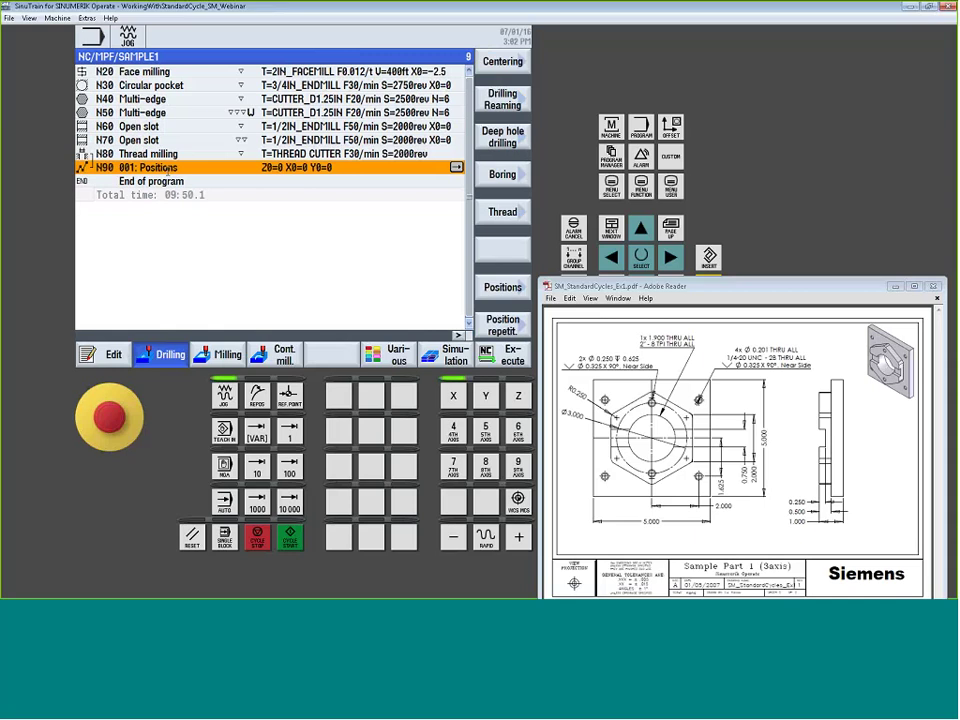
# - Simulate the program with the thread milling cycle, and clear the tool paths to inspect the machined part
pyautogui.click(455, 356)
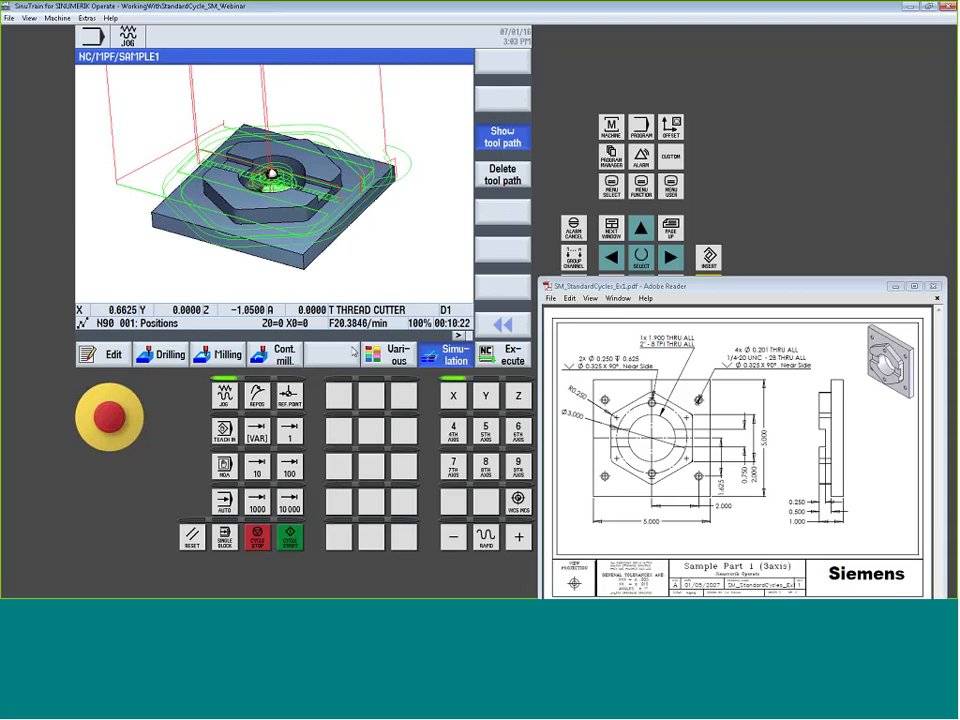
pyautogui.moveTo(338, 270); pyautogui.dragTo(275, 165)
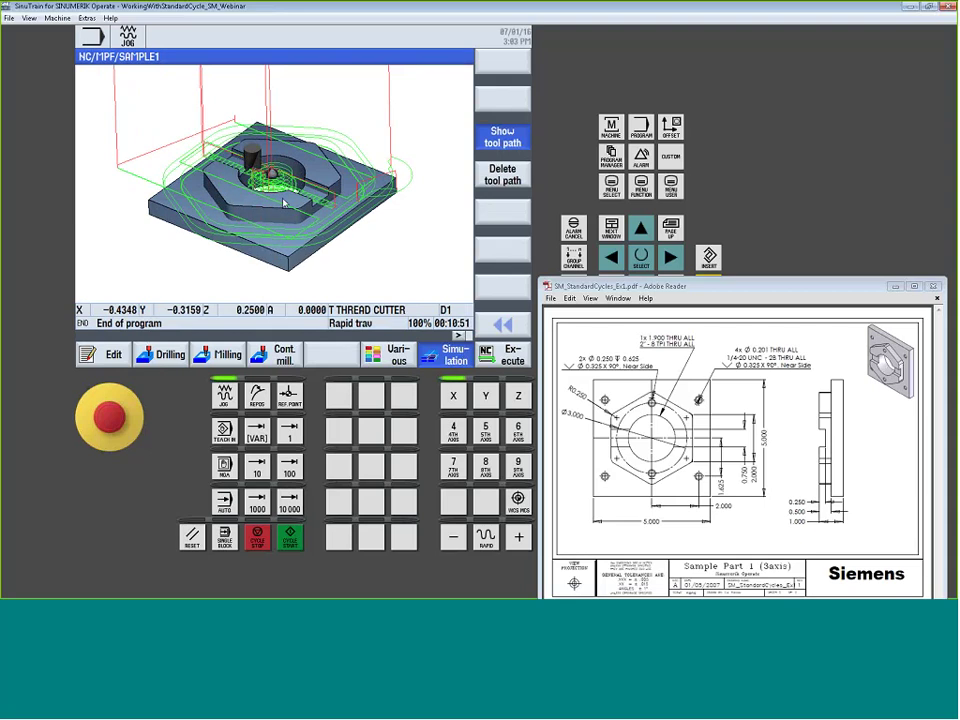
pyautogui.click(502, 175)
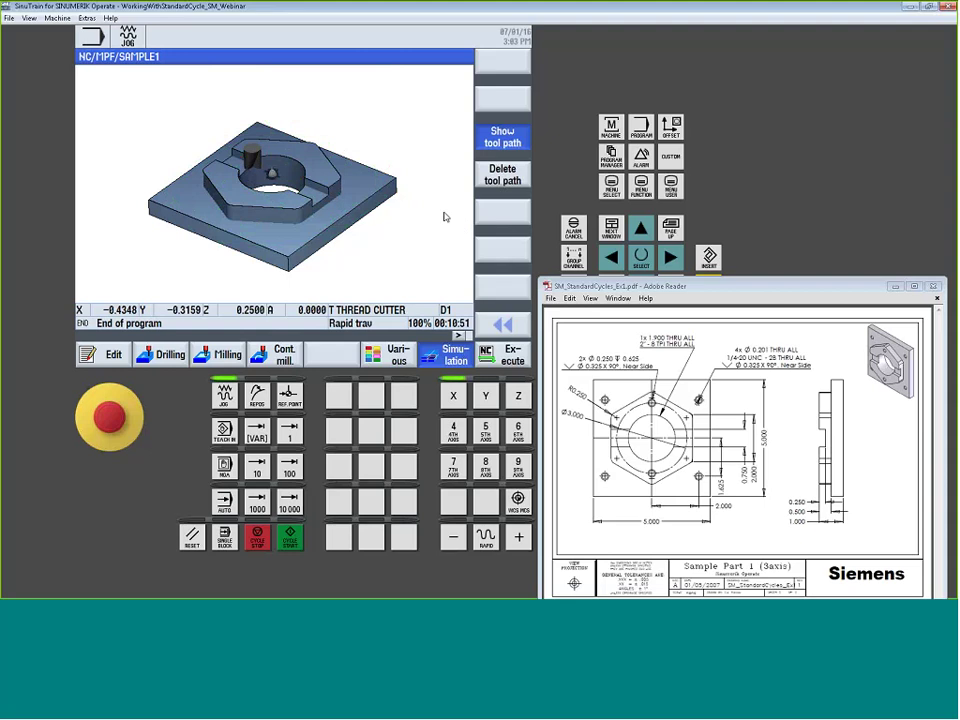
pyautogui.click(502, 323)
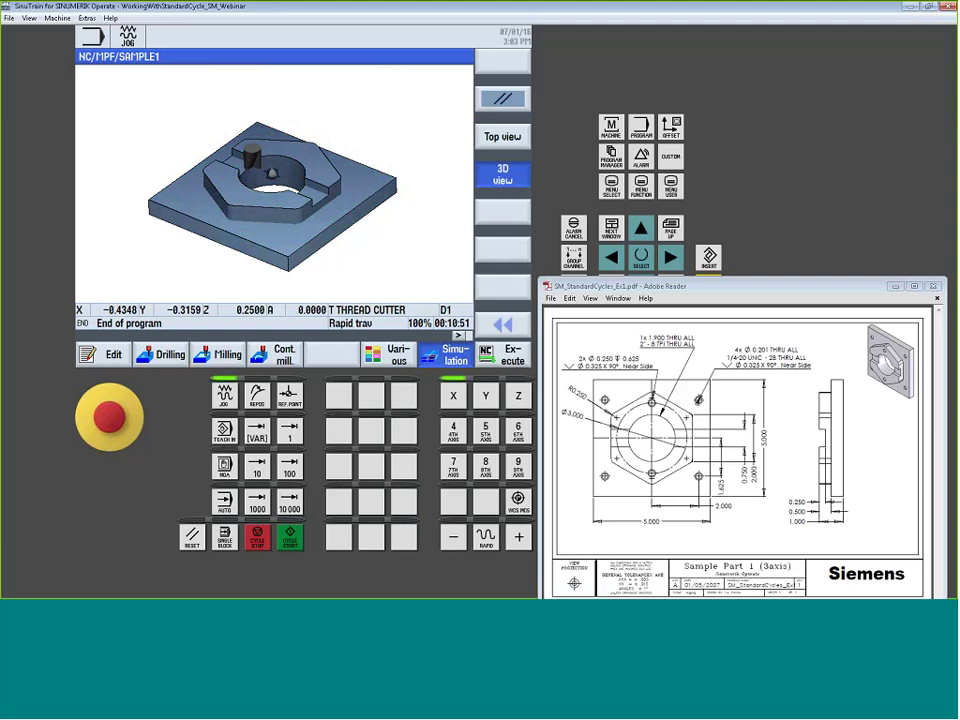
# - Rerun the SAMPLE1 simulation in 3D, clear the drawn tool paths, and tilt the part to watch the thread milling
pyautogui.click(503, 63)
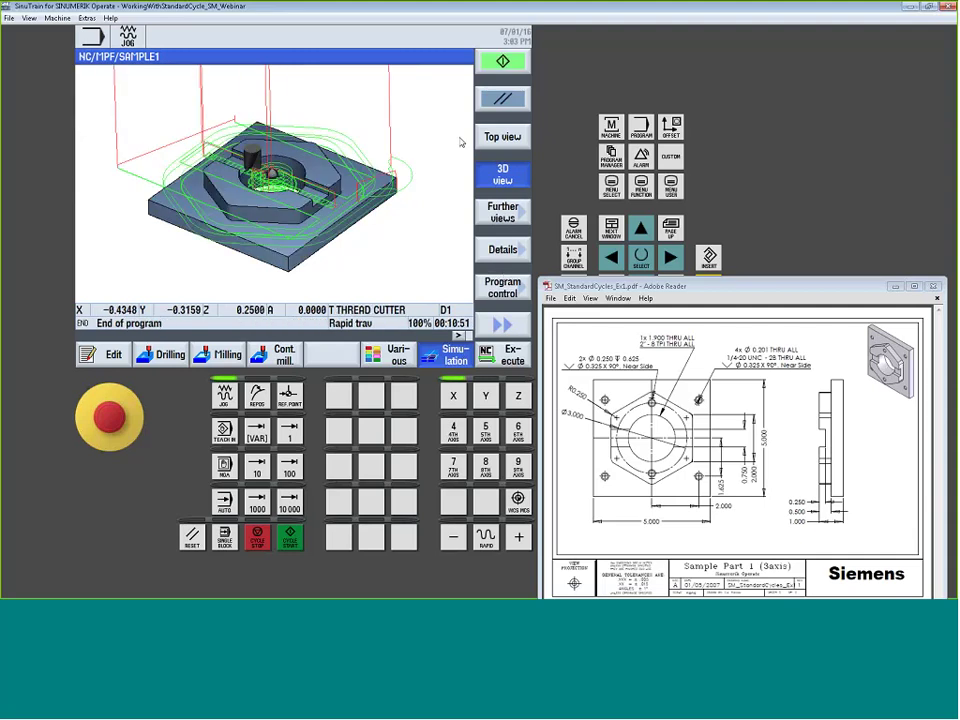
pyautogui.click(505, 63)
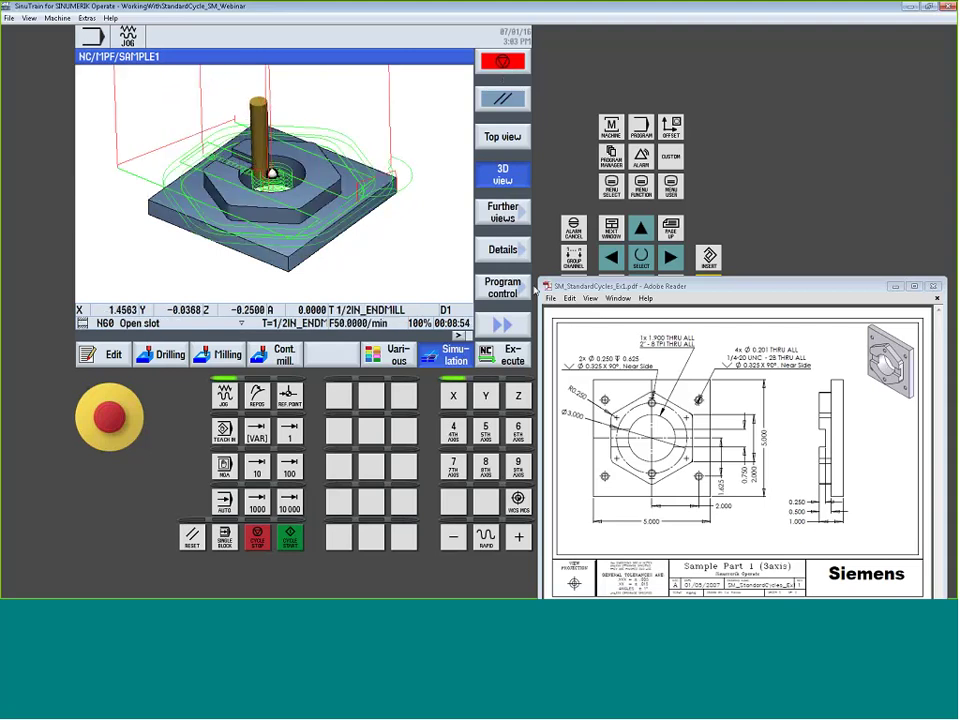
pyautogui.click(518, 323)
pyautogui.click(502, 174)
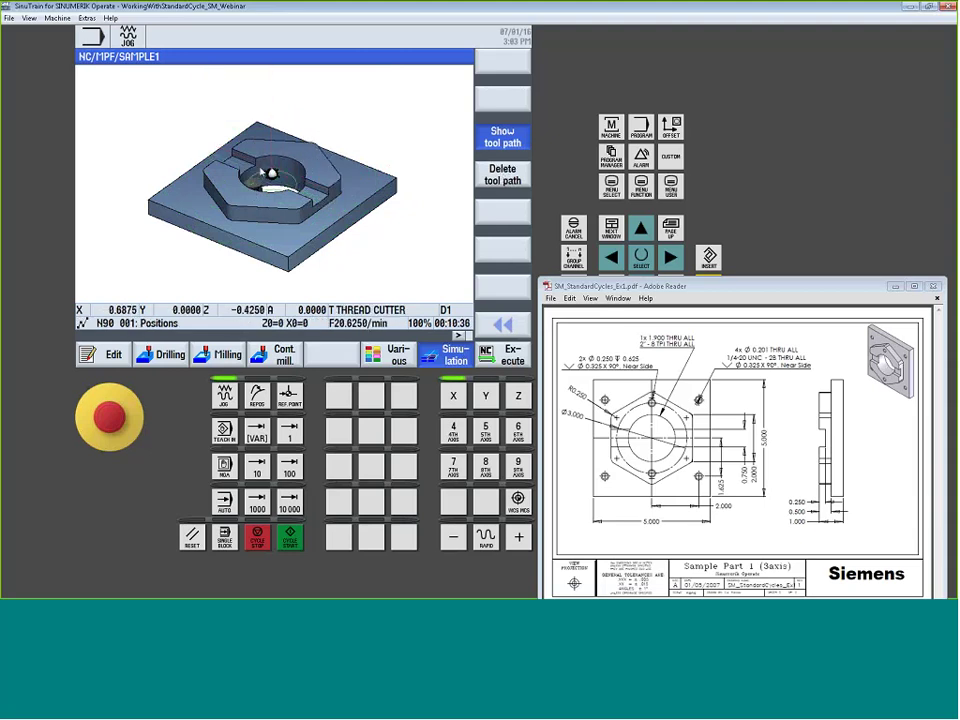
pyautogui.moveTo(268, 193); pyautogui.dragTo(303, 216)
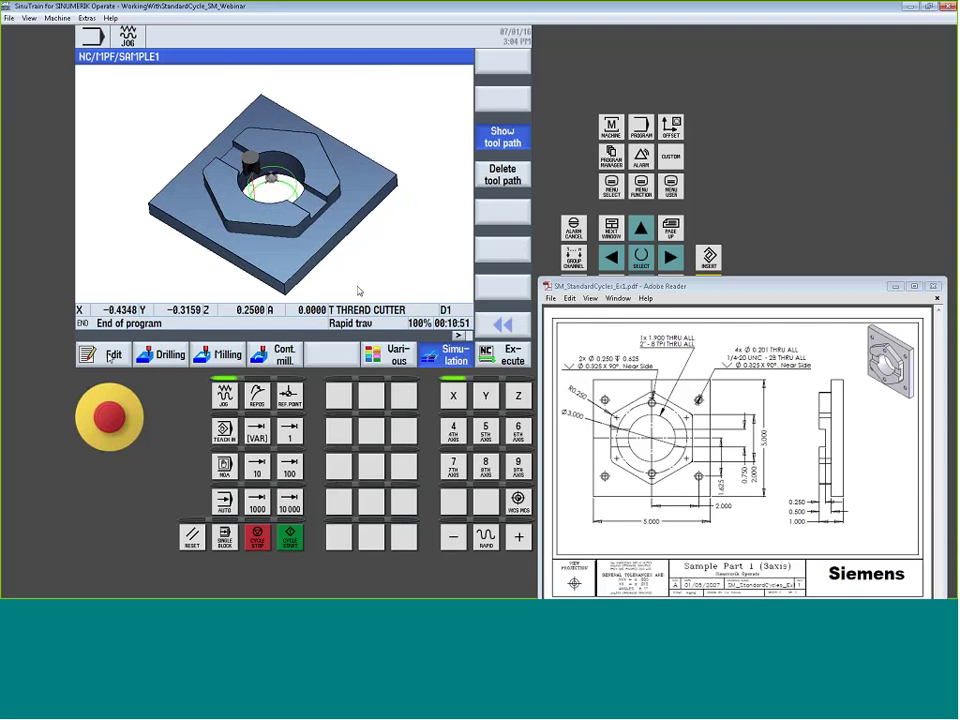
# - Return to the program editor and open the N80 thread milling cycle with the part drawing in view
pyautogui.press('F1')
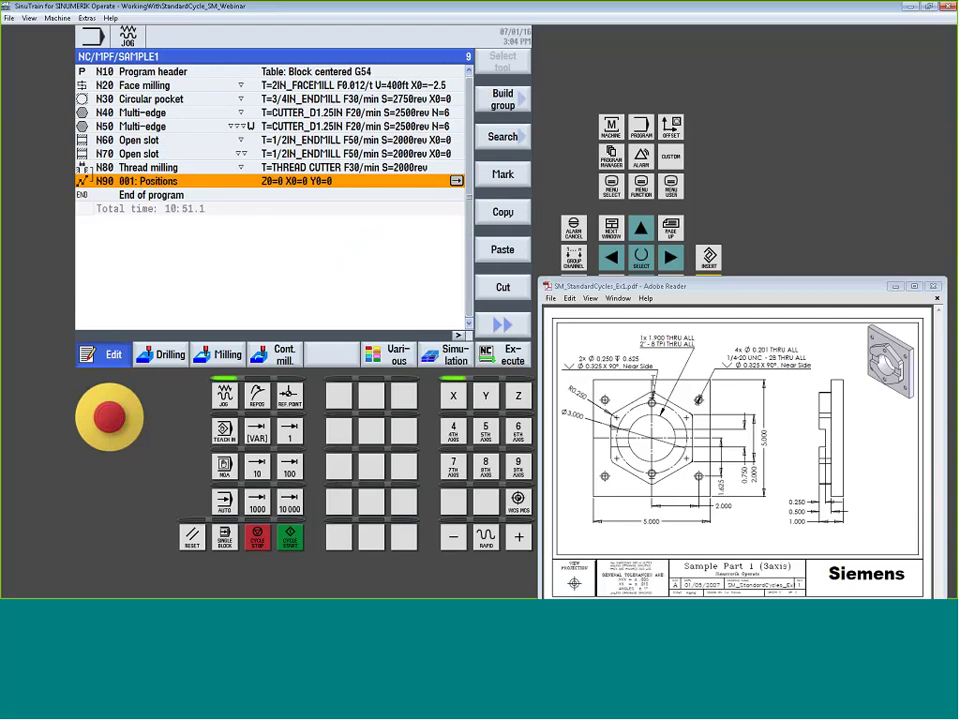
pyautogui.click(16, 353)
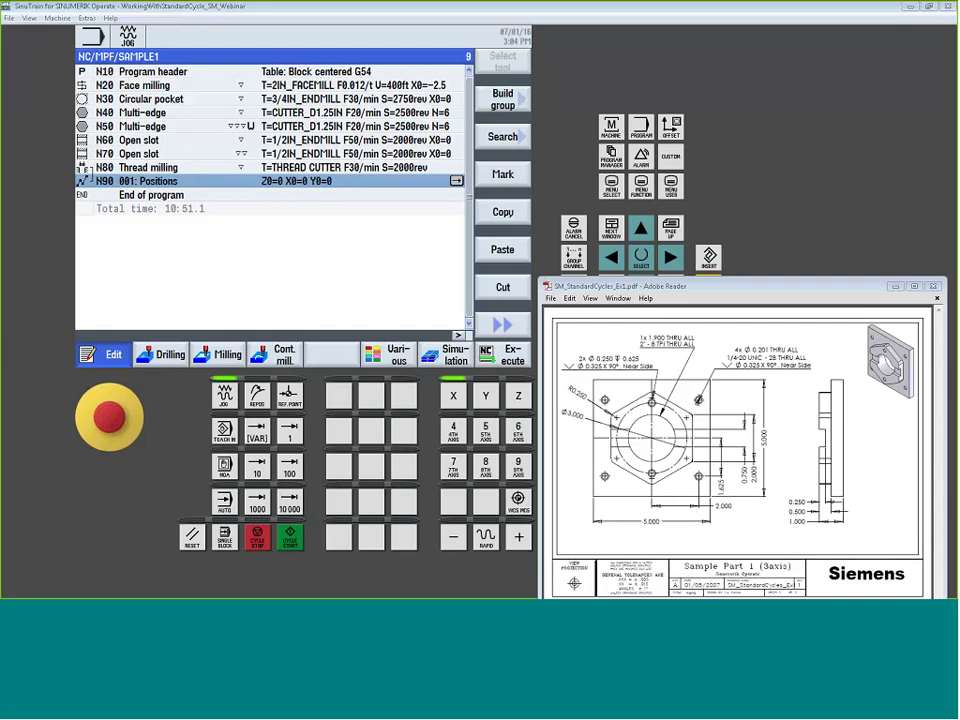
pyautogui.click(452, 168)
pyautogui.click(452, 168)
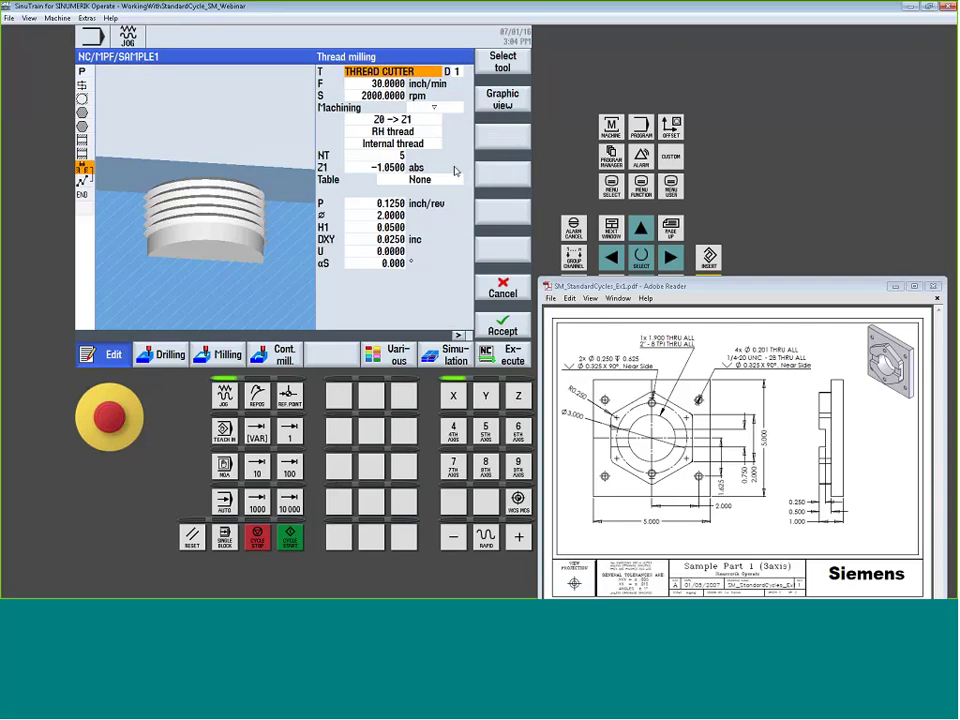
# - Cycle the thread pitch P through its unit options back to inch/rev, enter 1/8, and accept the thread milling cycle
pyautogui.click(390, 203)
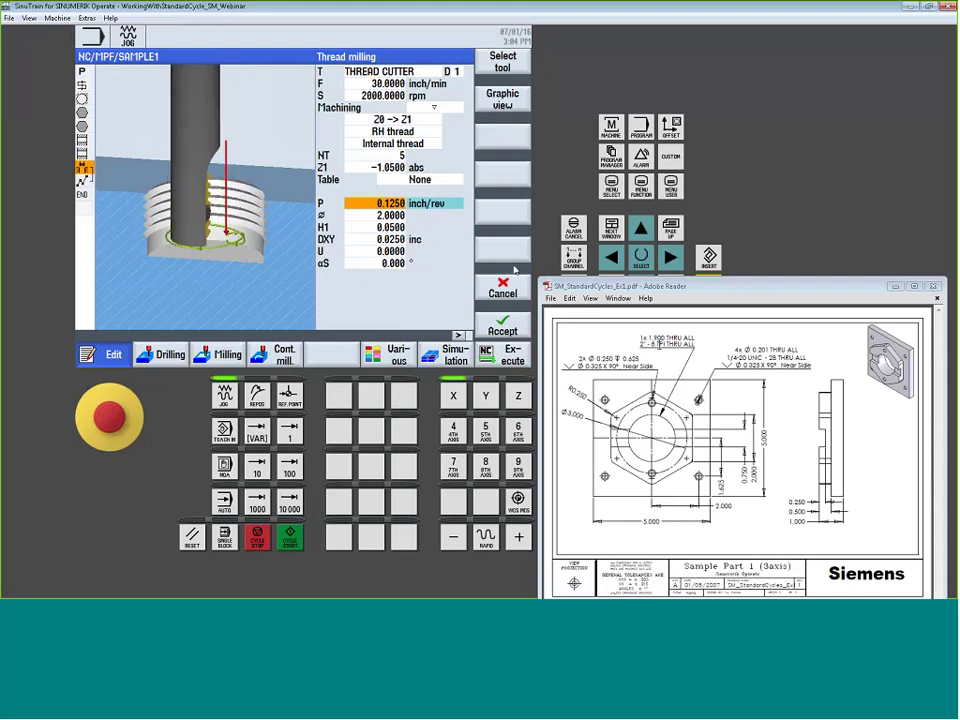
pyautogui.click(394, 203)
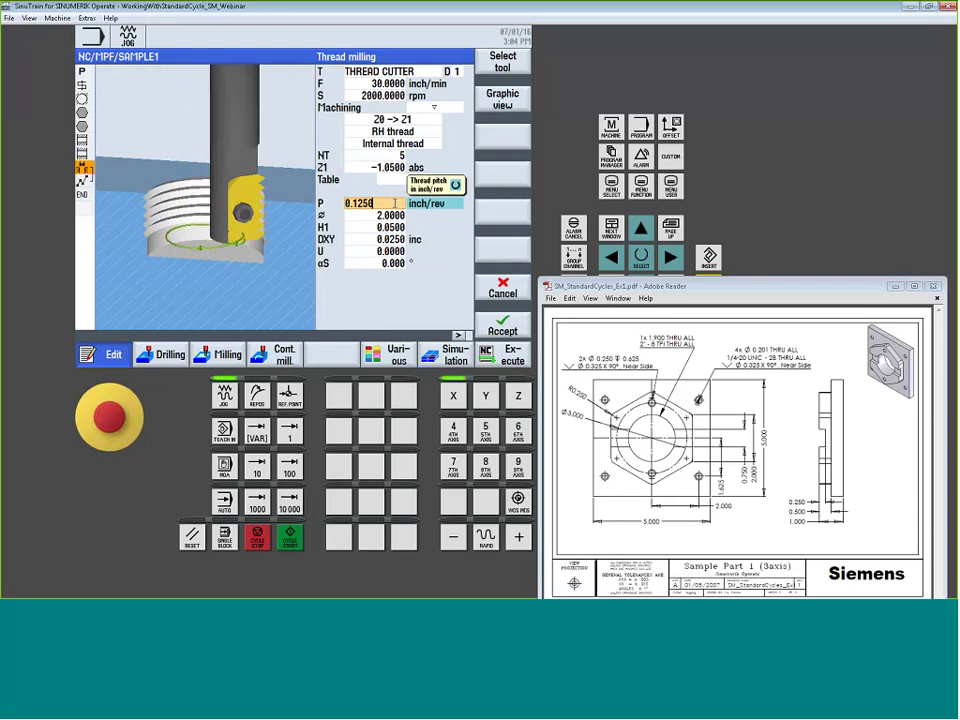
pyautogui.click(641, 257)
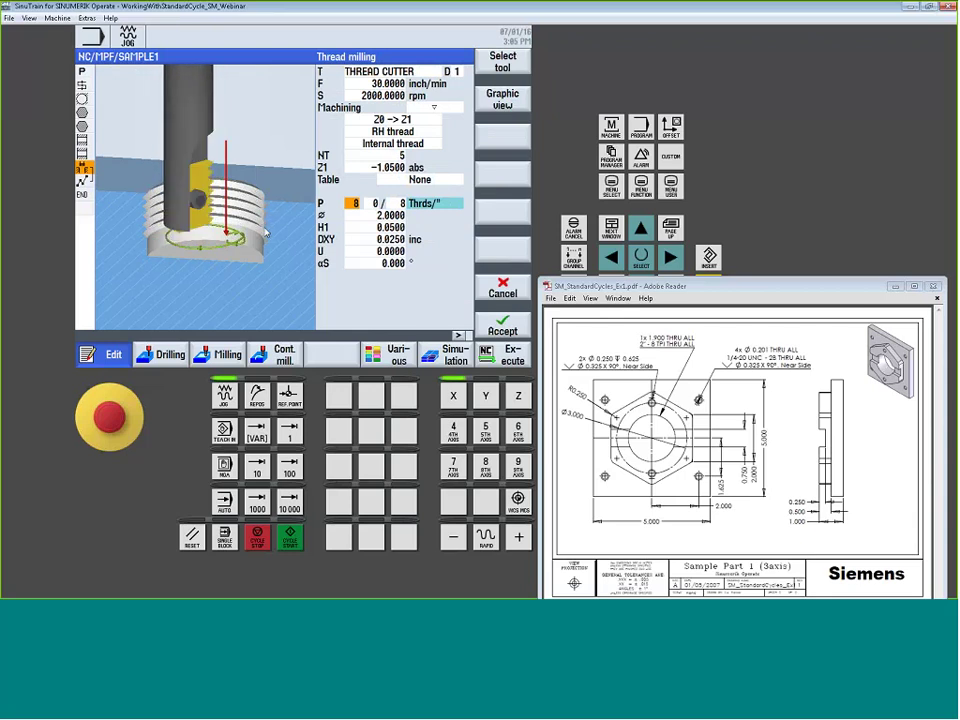
pyautogui.click(640, 257)
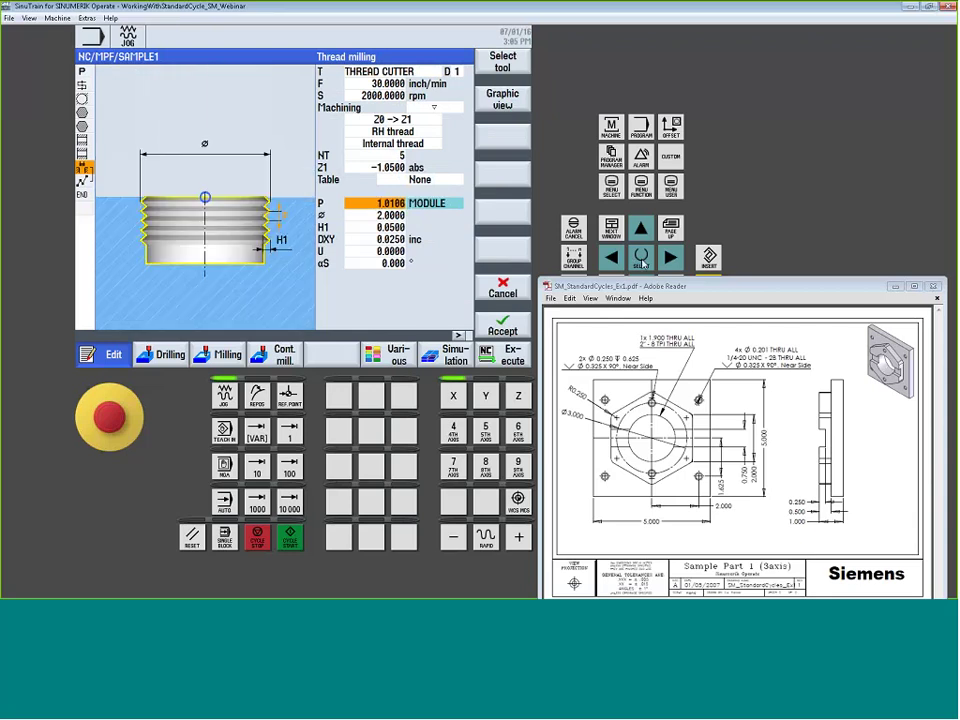
pyautogui.click(640, 257)
pyautogui.click(640, 258)
pyautogui.click(640, 258)
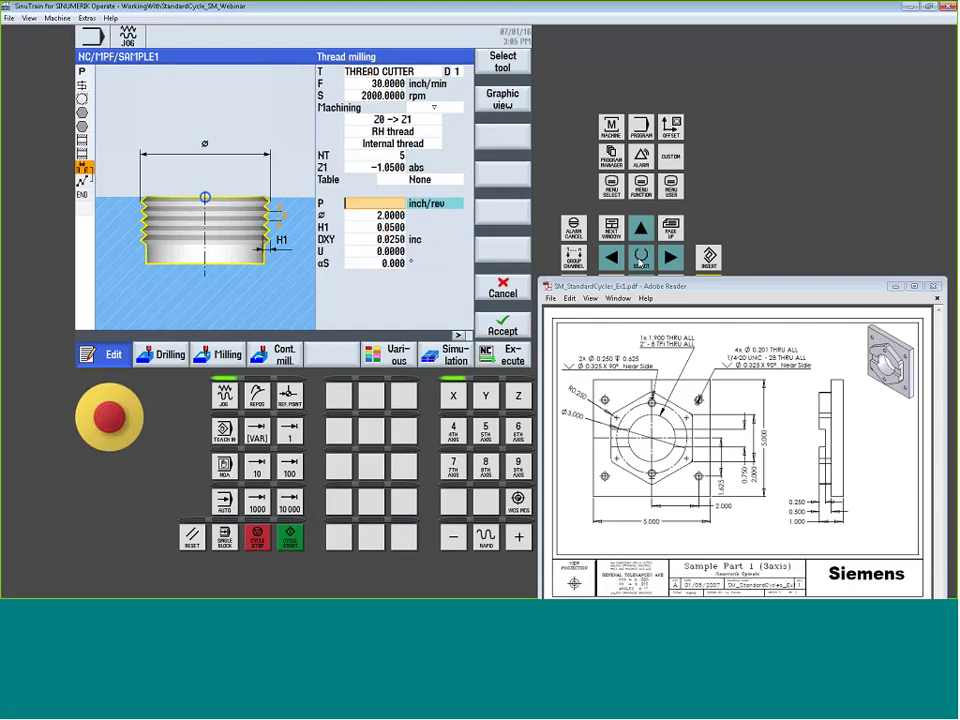
pyautogui.write('1/8')
pyautogui.press('Return')
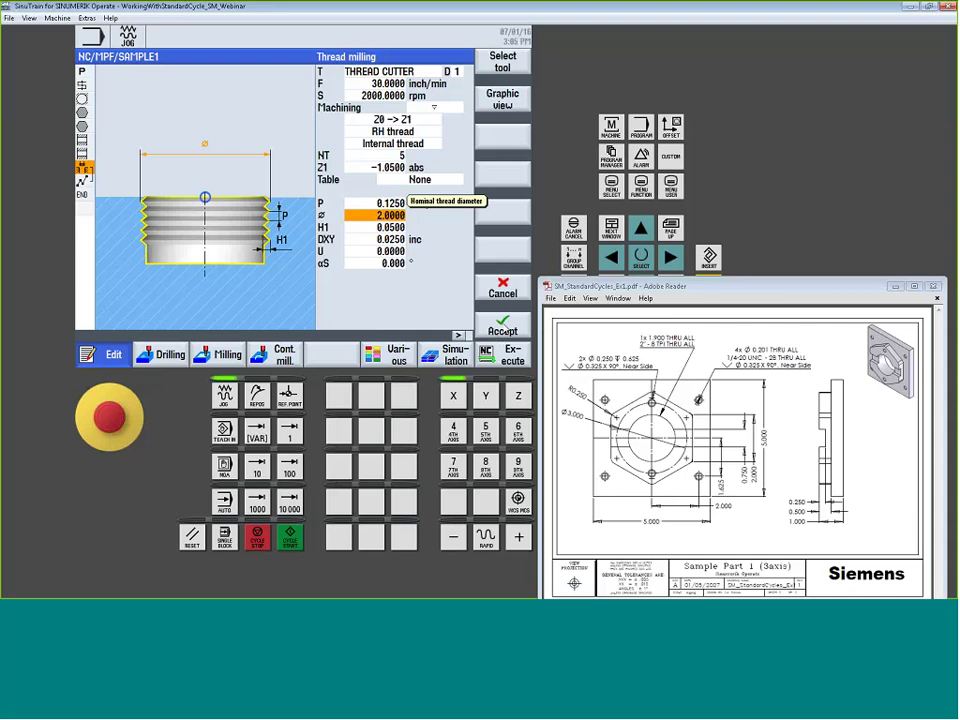
pyautogui.click(504, 330)
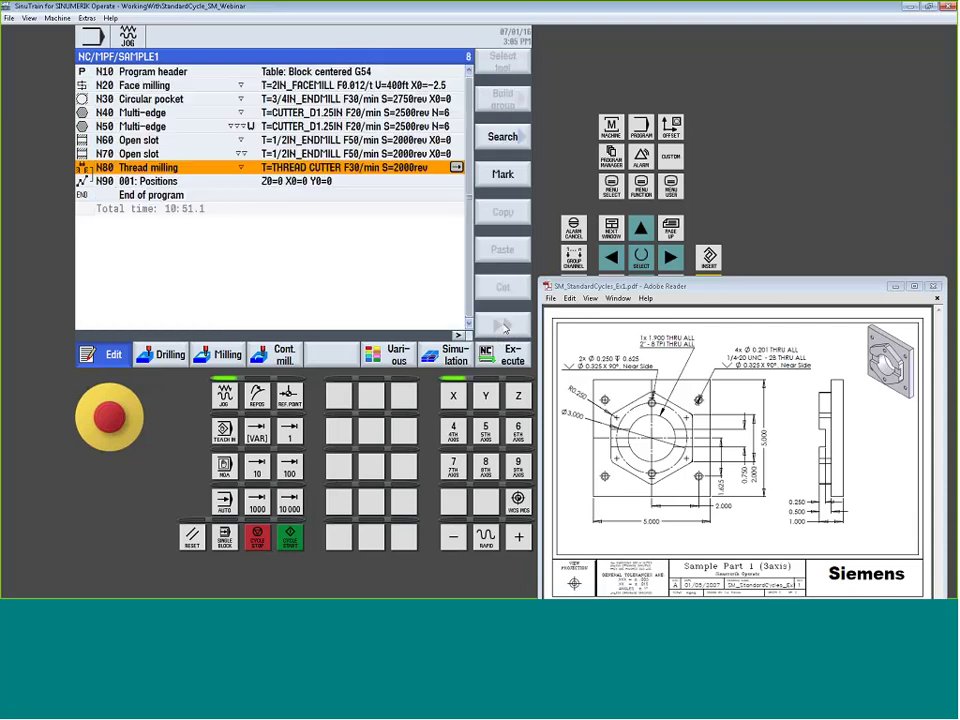
pyautogui.press('Down')
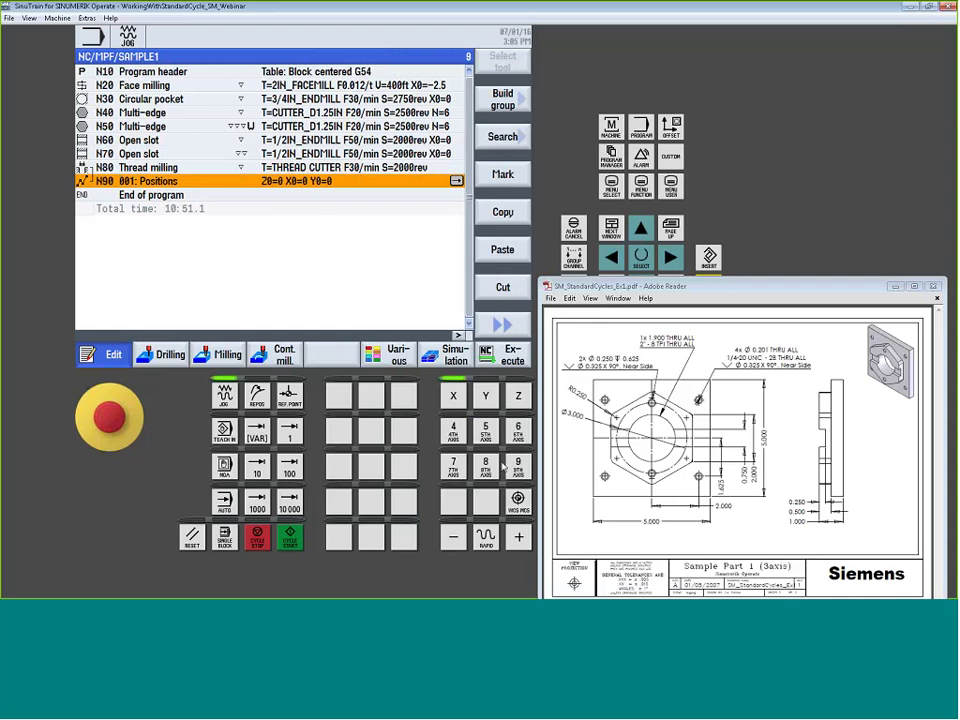
pyautogui.click(895, 286)
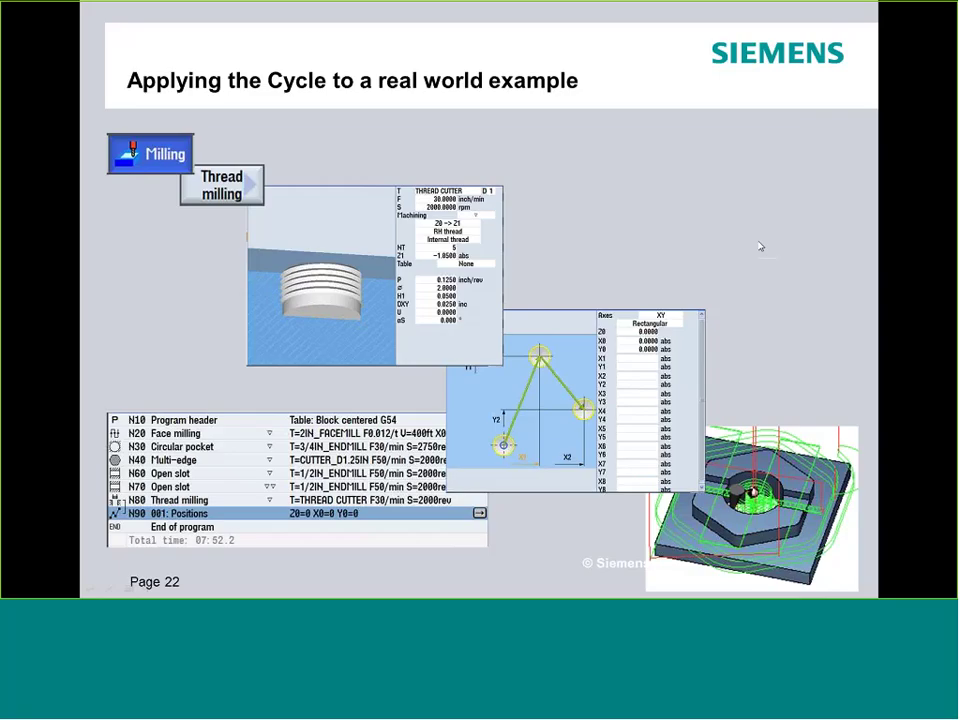
pyautogui.click(759, 246)
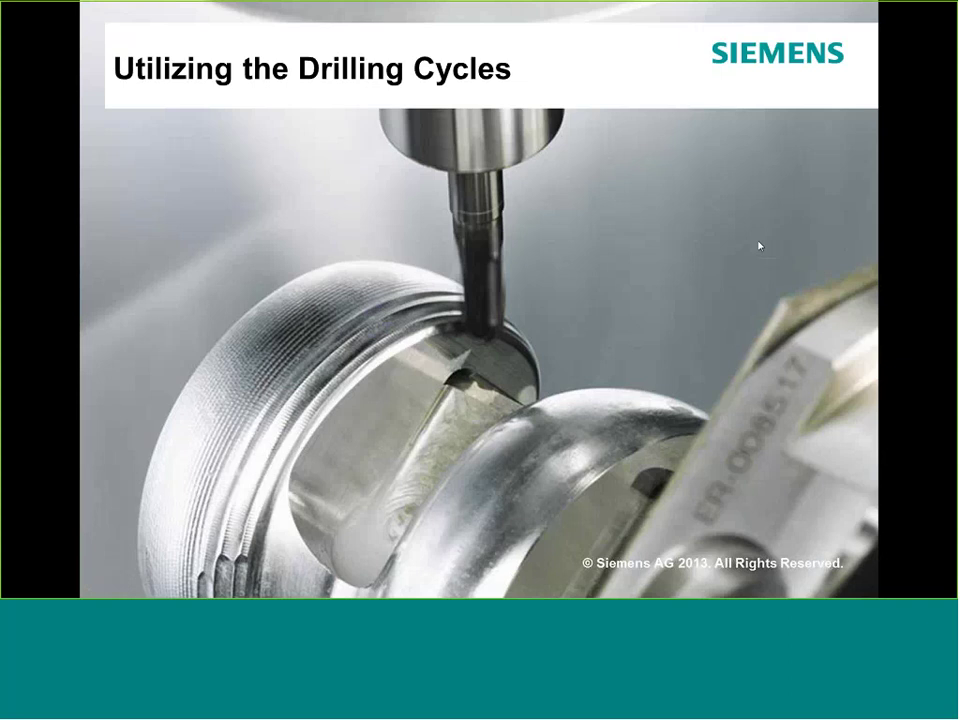
pyautogui.press('Right')
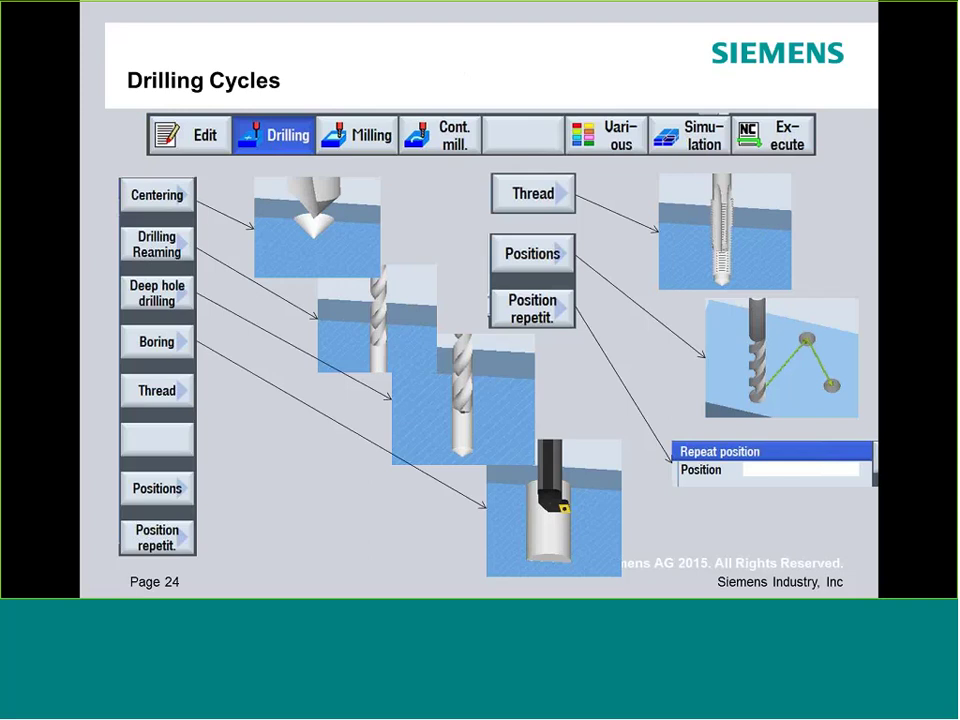
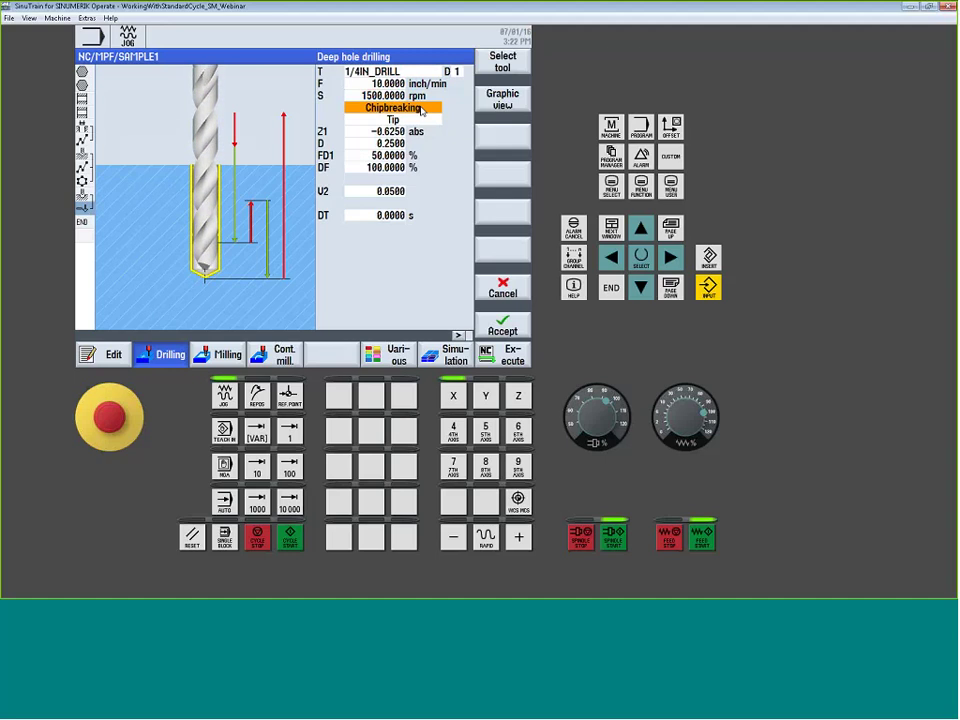
# - Set the machining mode of the deep hole drilling cycle to Chip removal
pyautogui.click(421, 108)
pyautogui.click(421, 133)
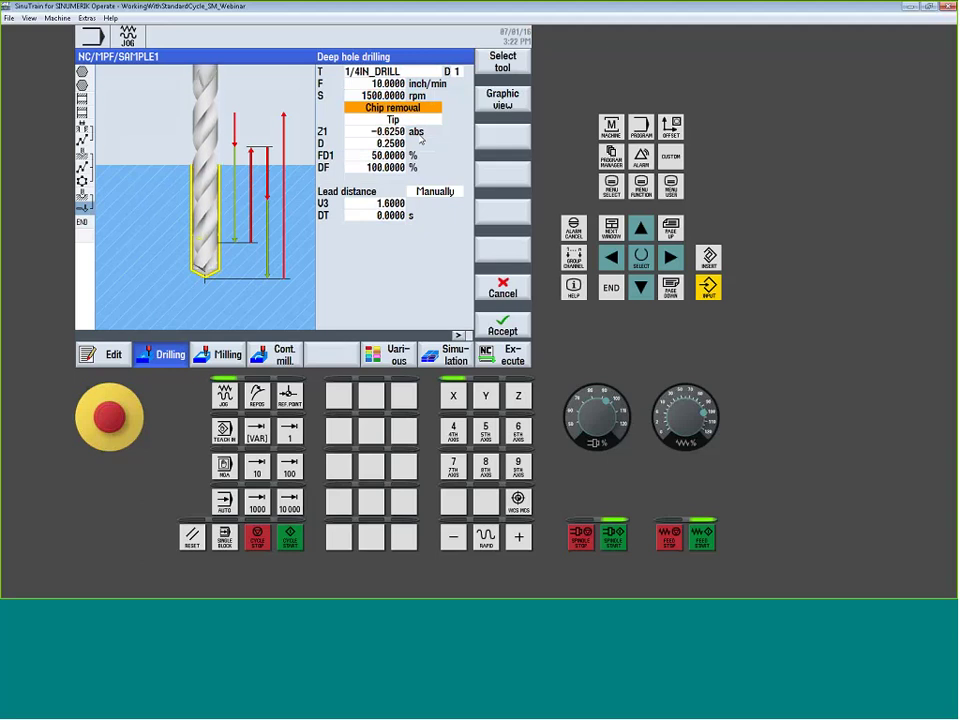
# - Try the Shank depth reference for the drilled hole, bring up the part drawing, and restore the Tip reference
pyautogui.click(415, 120)
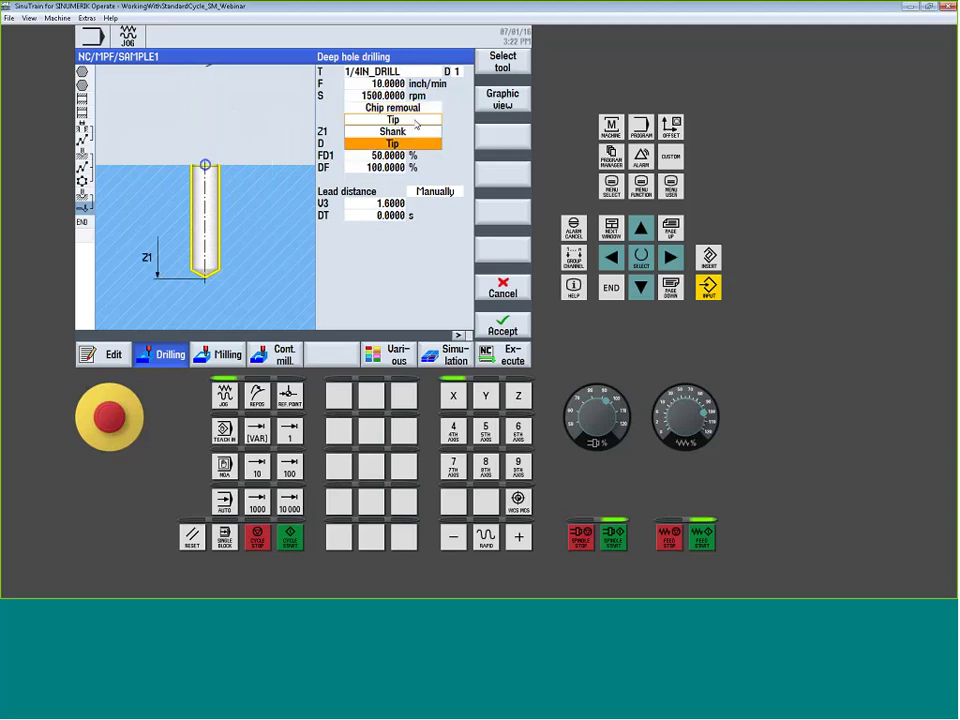
pyautogui.click(416, 132)
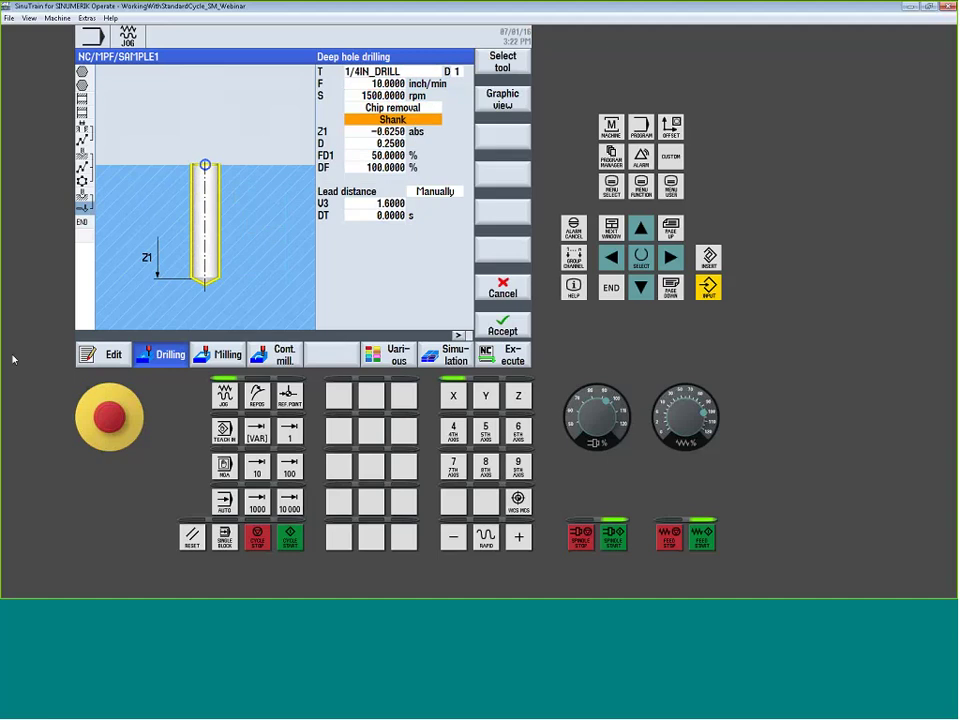
pyautogui.hotkey('alt', 'Tab')
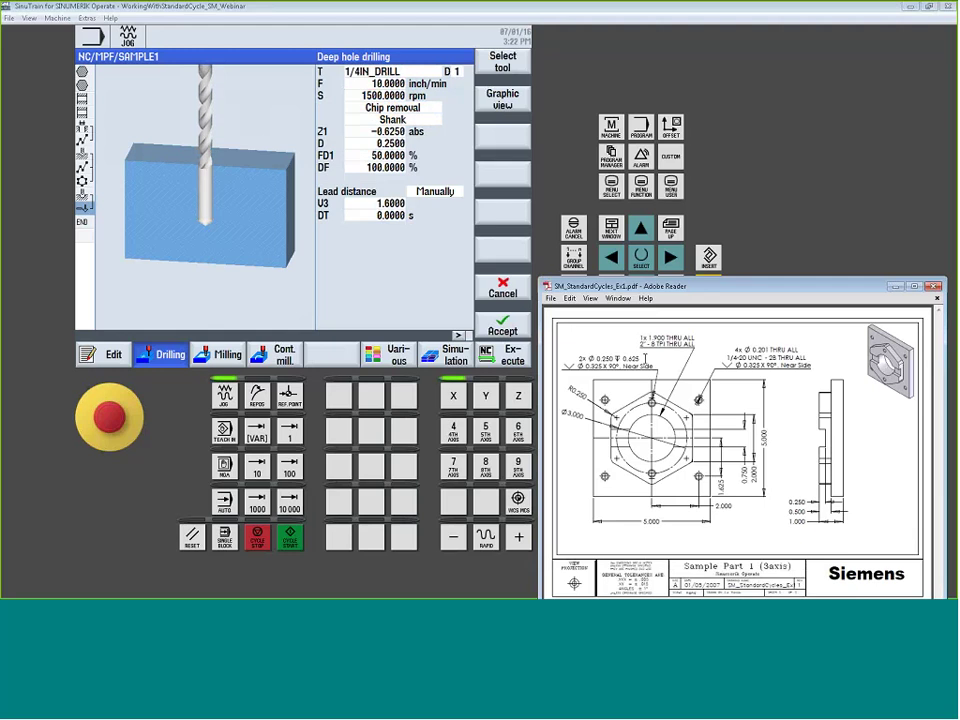
pyautogui.click(393, 120)
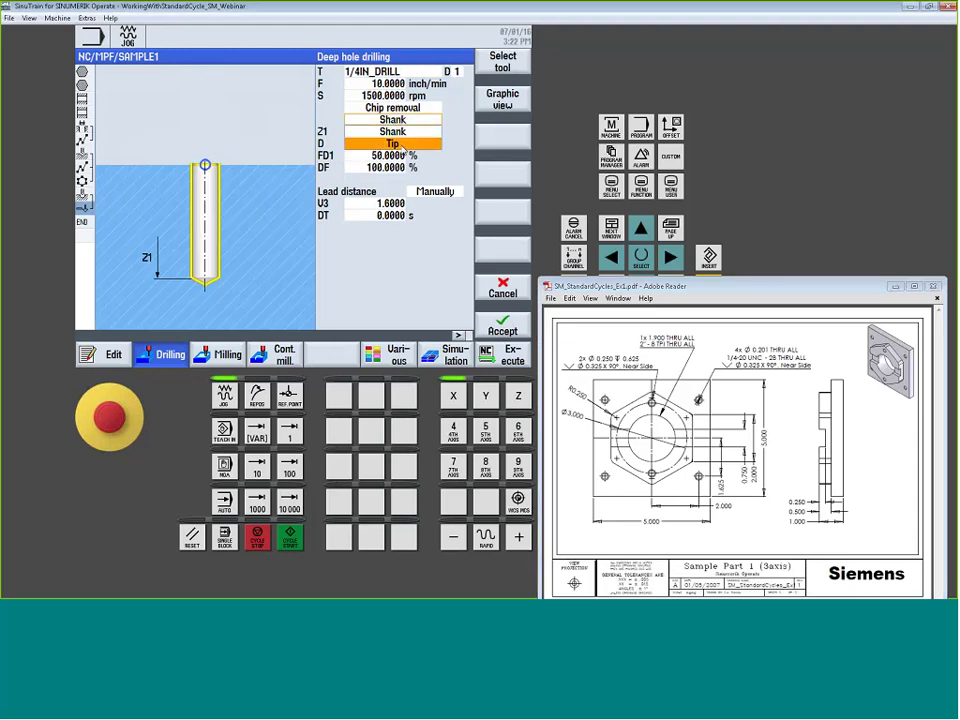
pyautogui.click(402, 145)
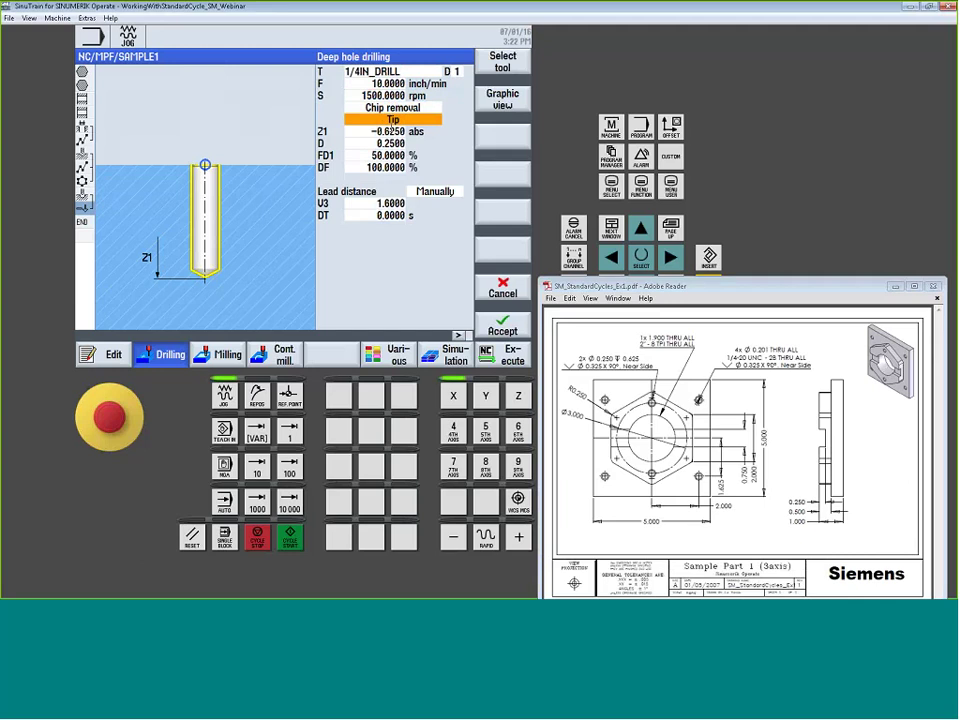
# - Go through the depth and infeed parameters of the deep hole cycle and set the further-infeed percentage DF to 75%
pyautogui.click(390, 131)
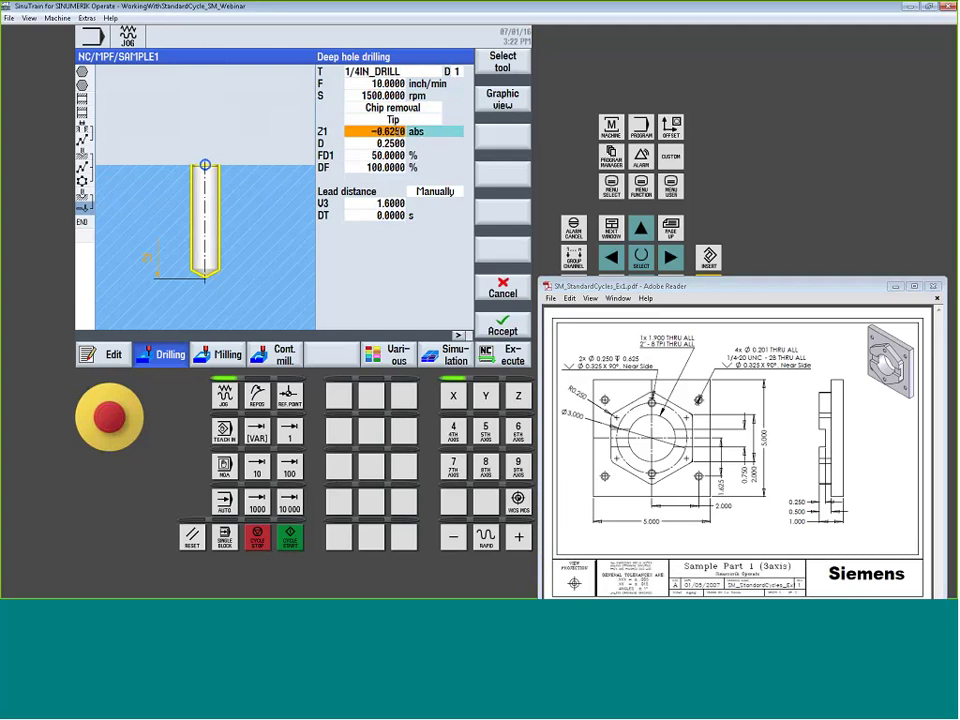
pyautogui.click(390, 143)
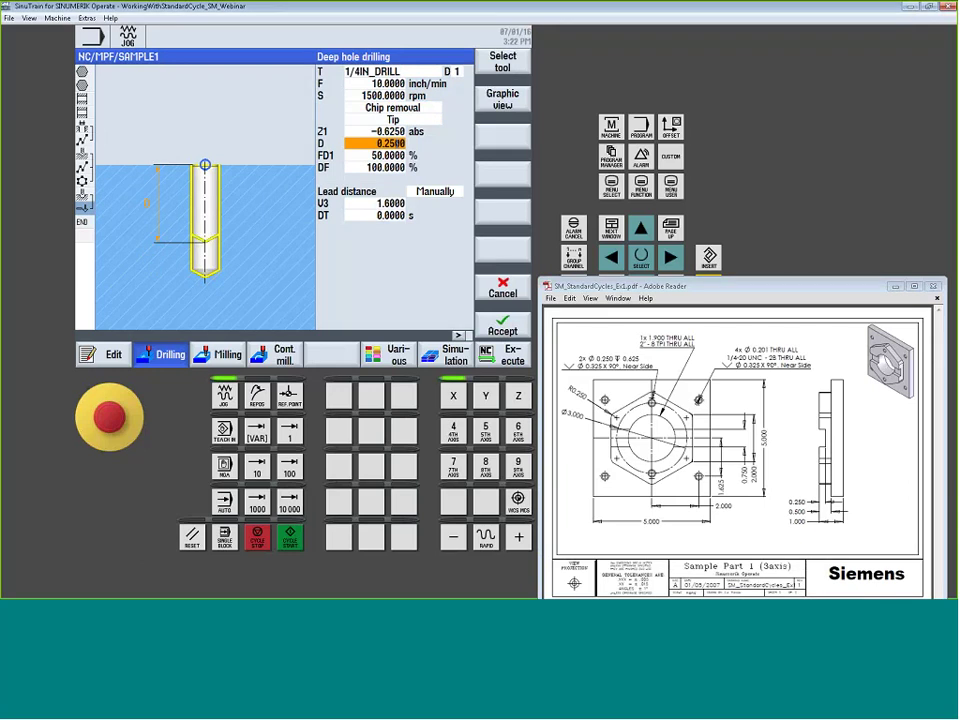
pyautogui.click(390, 155)
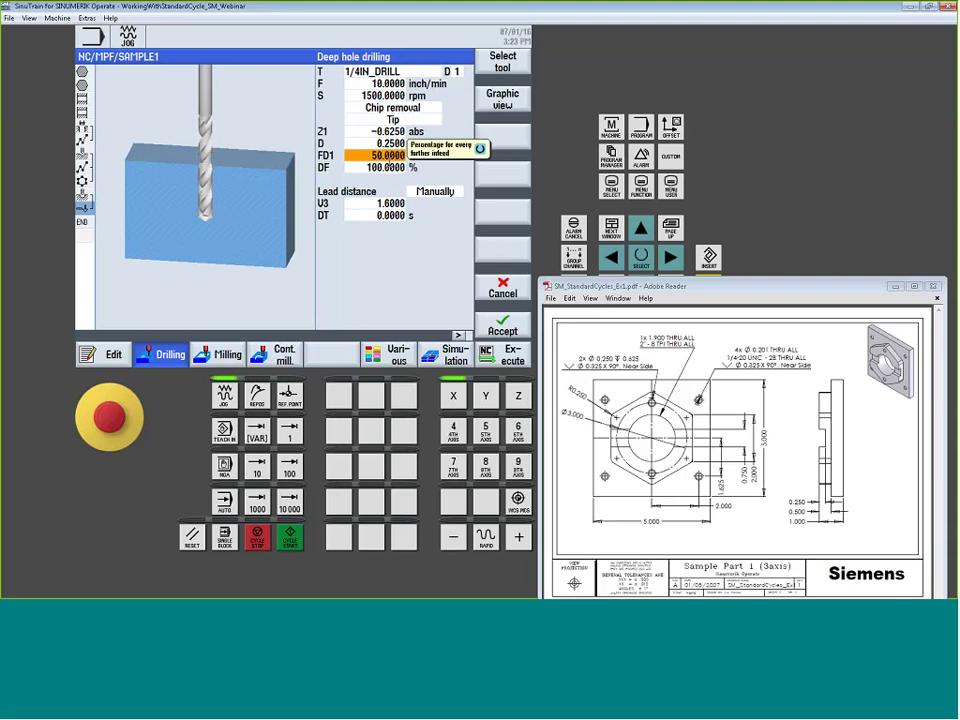
pyautogui.click(375, 167)
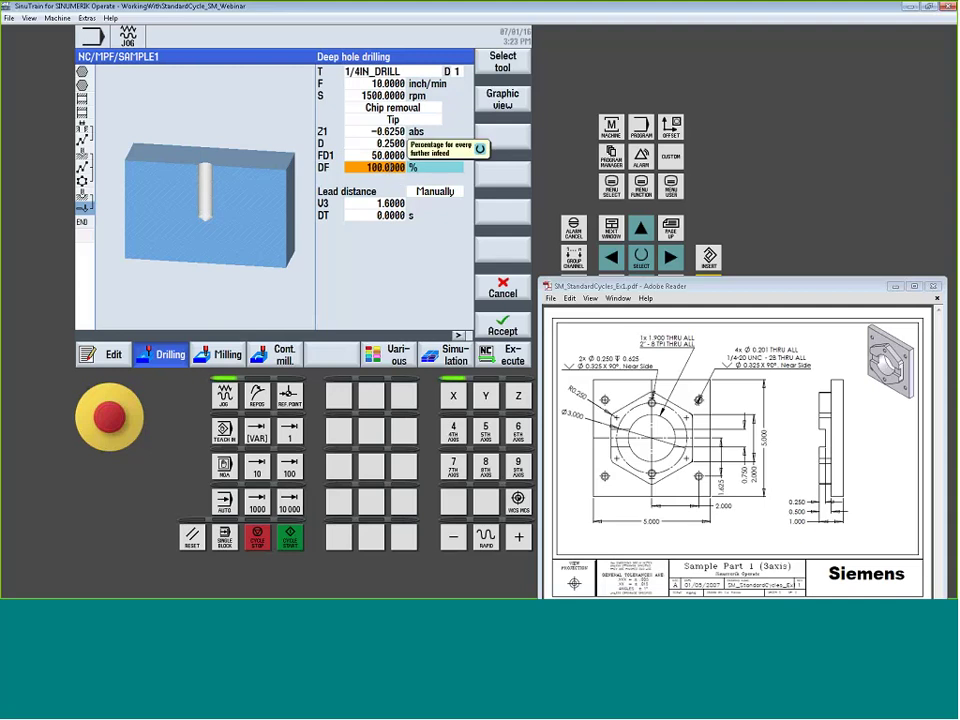
pyautogui.write('75')
pyautogui.press('Return')
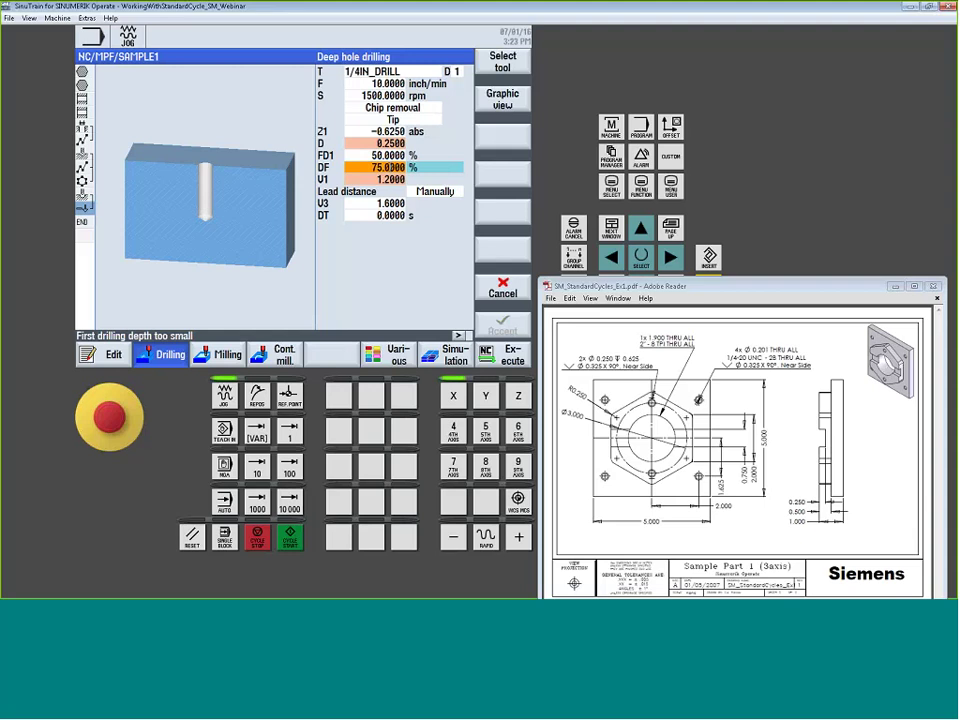
# - Set the V1 infeed of the deep hole drilling cycle to 0.05
pyautogui.click(390, 179)
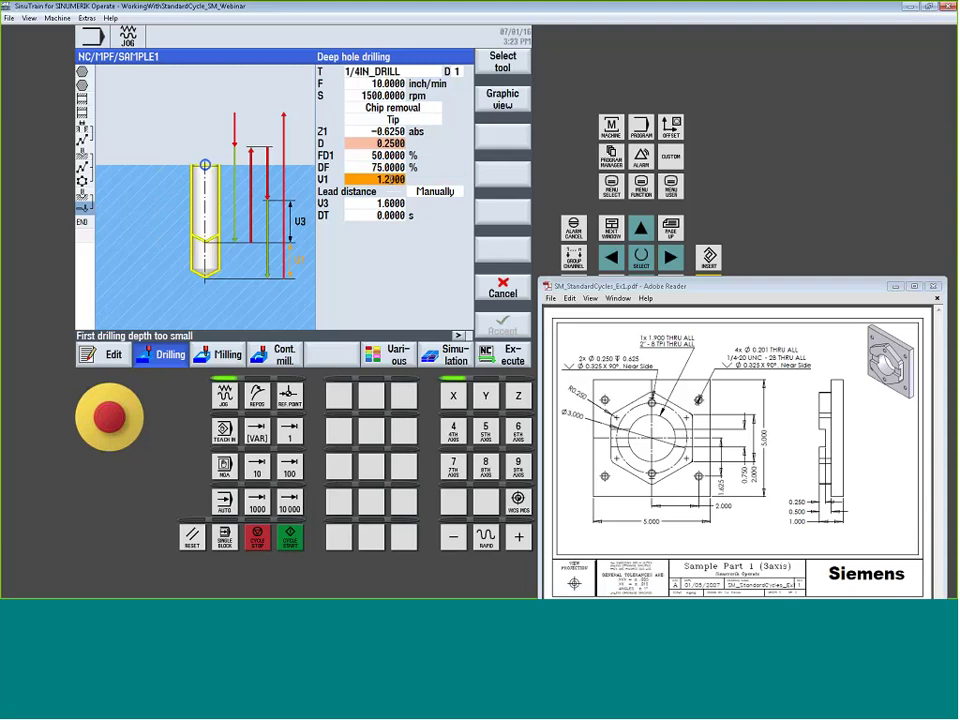
pyautogui.write('.05')
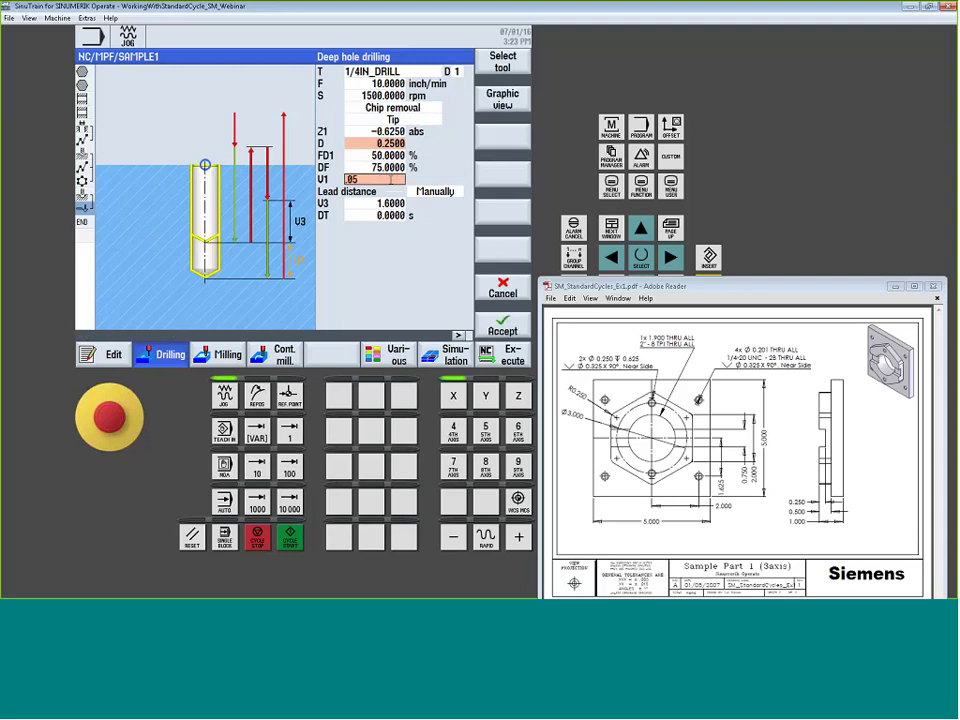
pyautogui.press('Return')
pyautogui.press('Up')
pyautogui.press('Up')
pyautogui.press('Up')
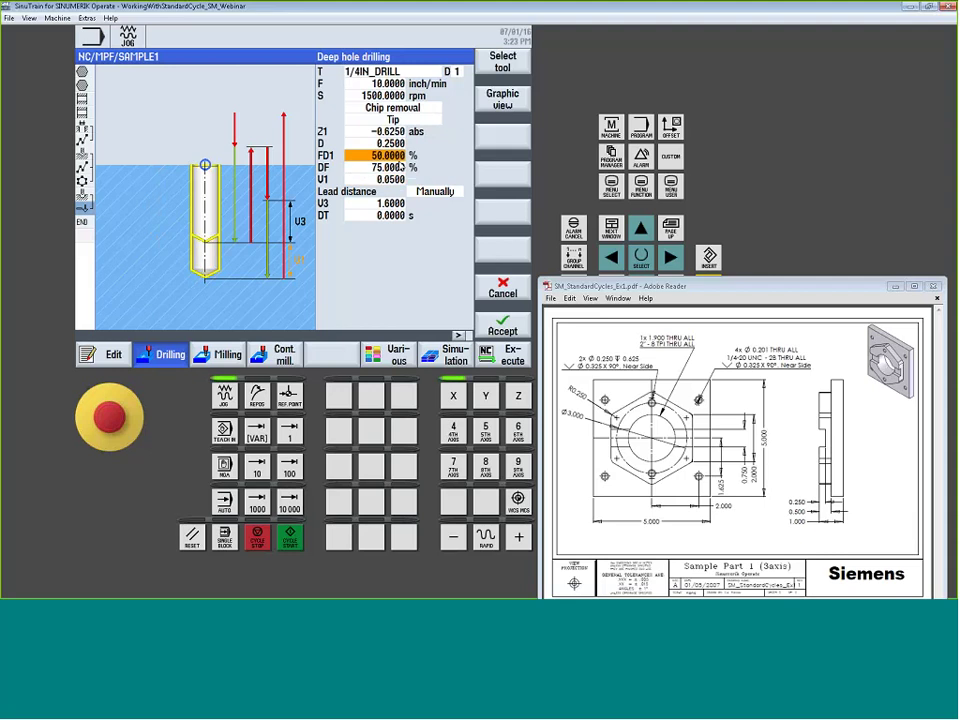
# - Set the further-infeed percentage DF of the deep hole drilling cycle back to 100%
pyautogui.press('Down')
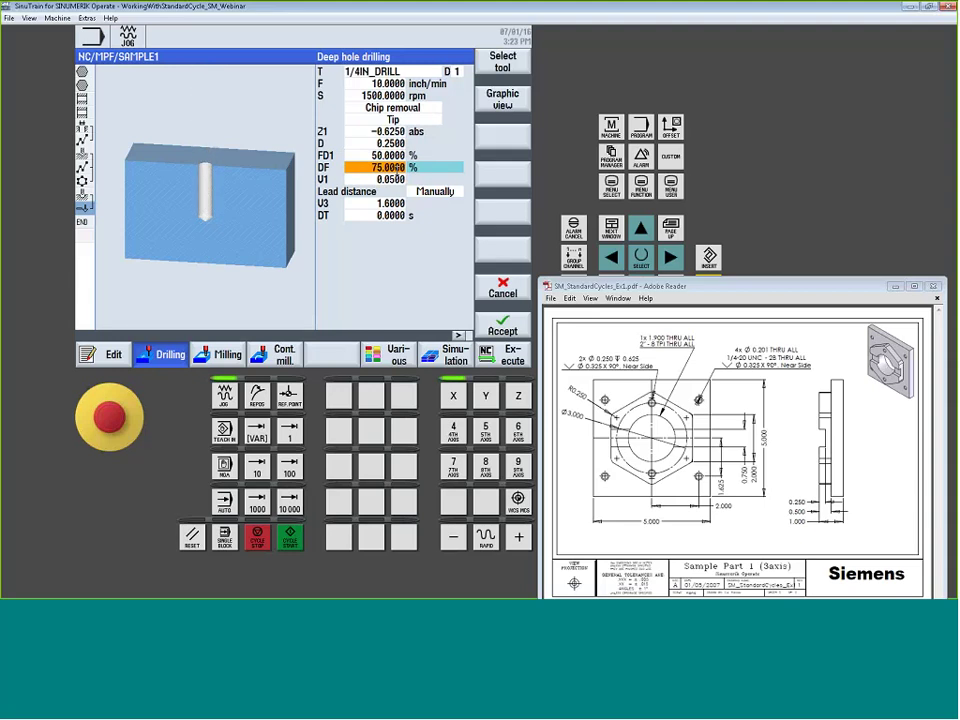
pyautogui.click(396, 171)
pyautogui.press('BackSpace')
pyautogui.press('BackSpace')
pyautogui.press('BackSpace')
pyautogui.press('BackSpace')
pyautogui.press('BackSpace')
pyautogui.press('BackSpace')
pyautogui.press('BackSpace')
pyautogui.write('100')
pyautogui.press('Return')
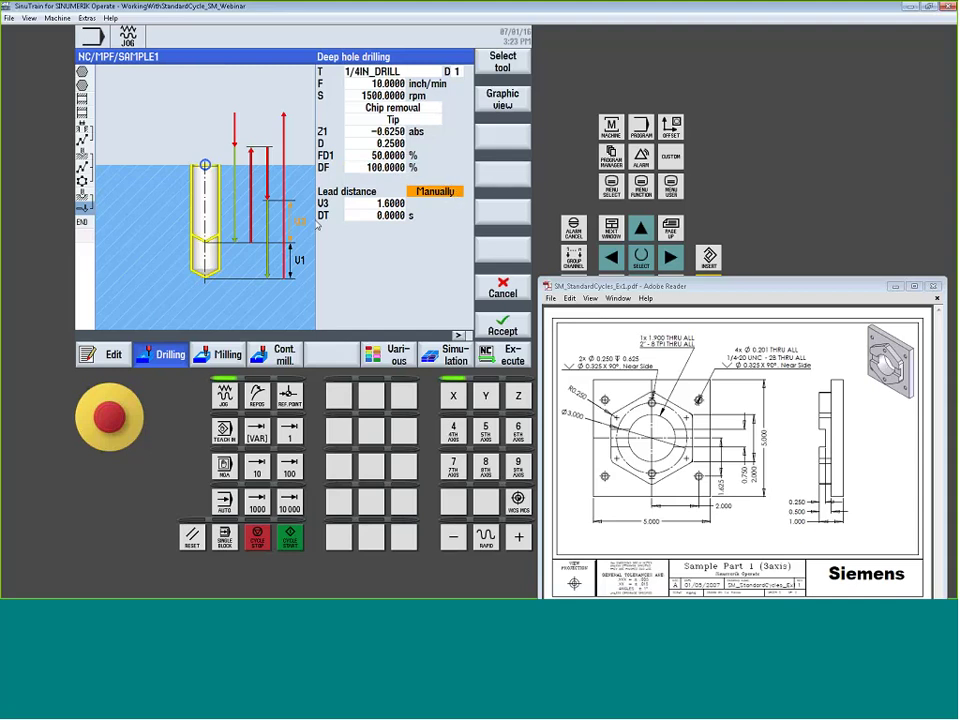
# - Set the lead distance of the deep hole drilling cycle to automatically and accept the cycle into the program
pyautogui.click(448, 195)
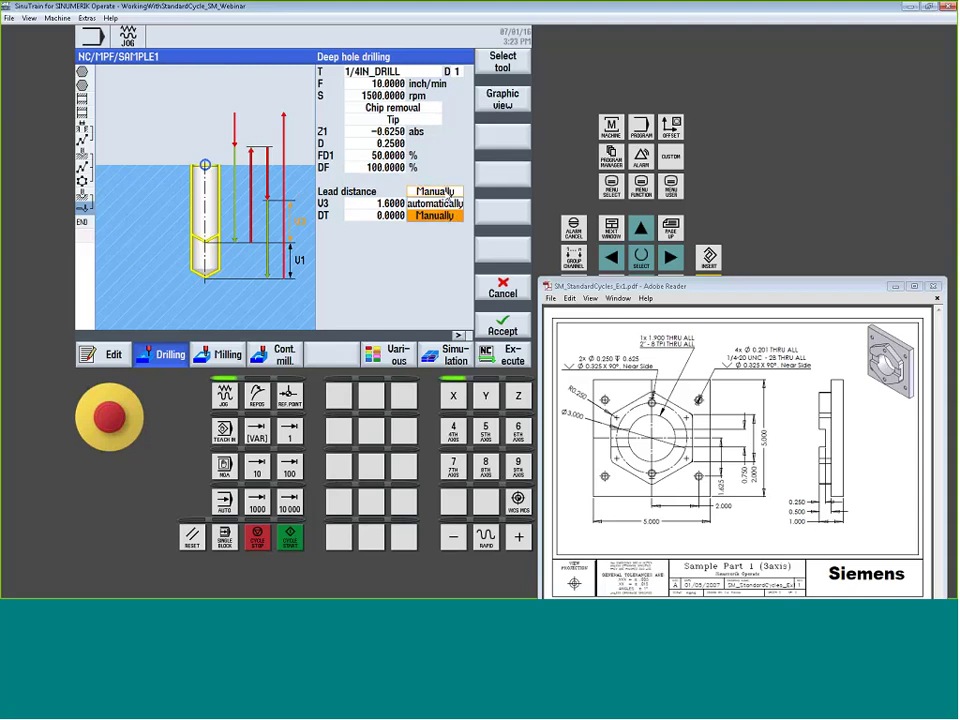
pyautogui.click(446, 203)
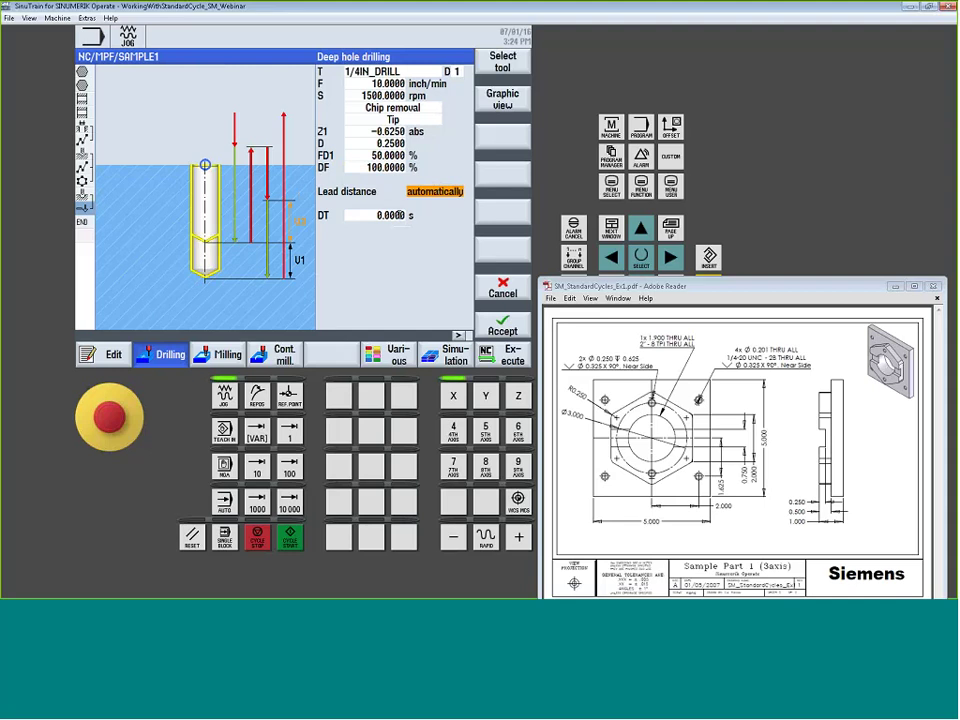
pyautogui.click(389, 215)
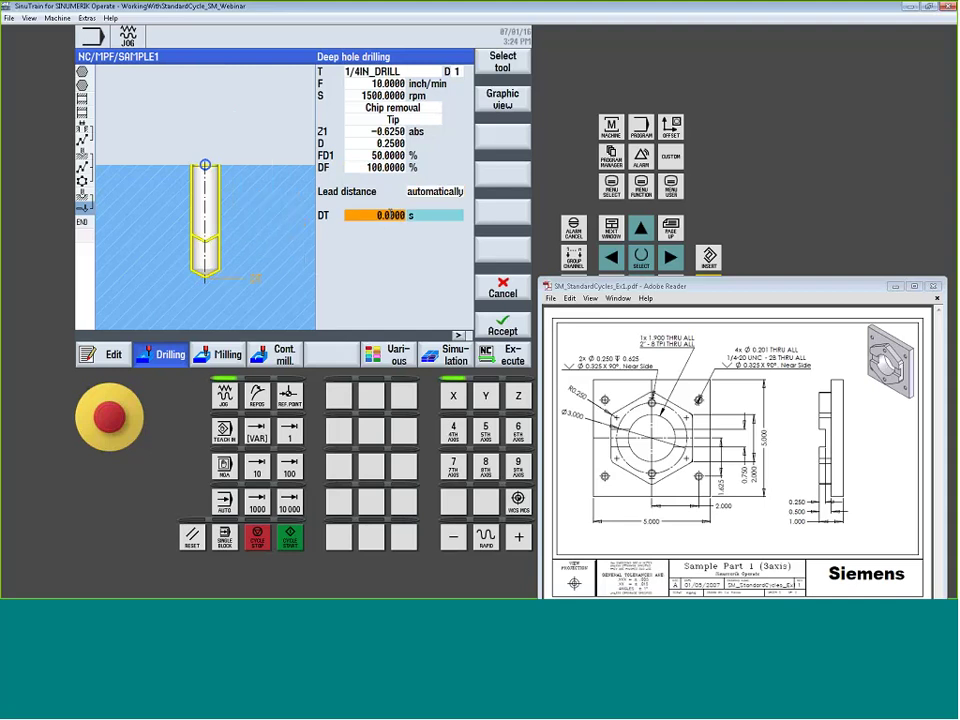
pyautogui.click(504, 325)
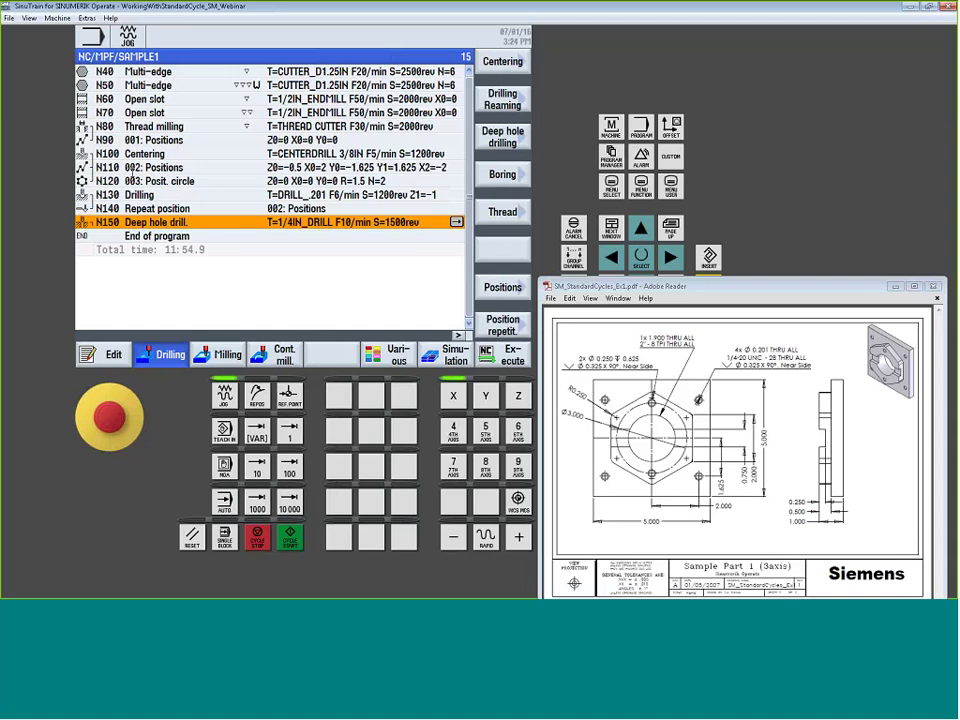
# - Add a repeat position block for position 3, the position circle, after the deep hole drilling cycle
pyautogui.click(505, 326)
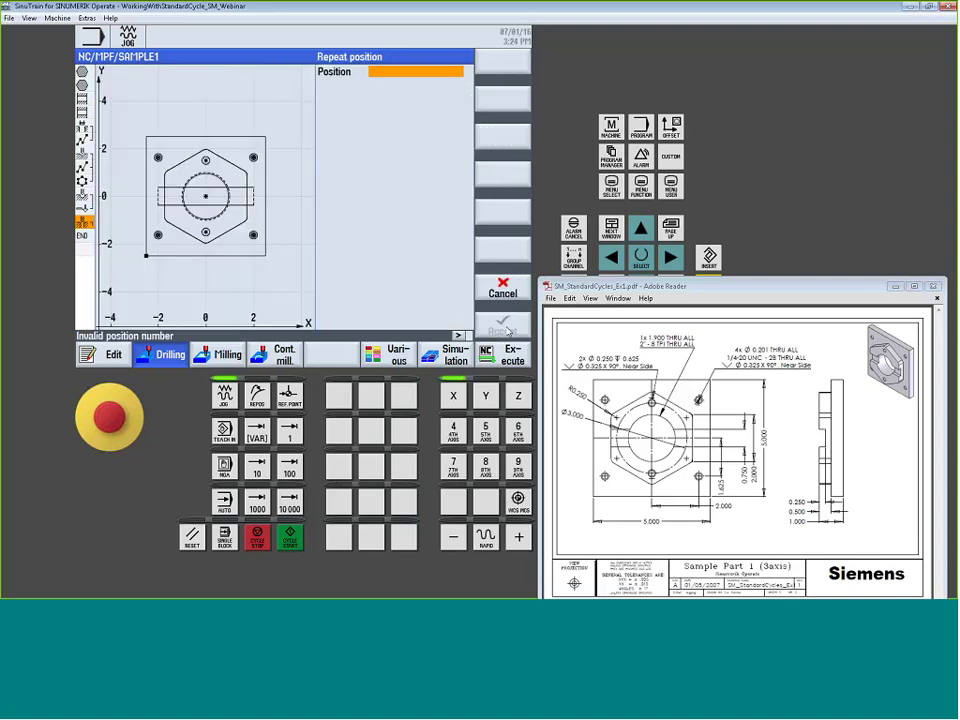
pyautogui.write('3')
pyautogui.press('Return')
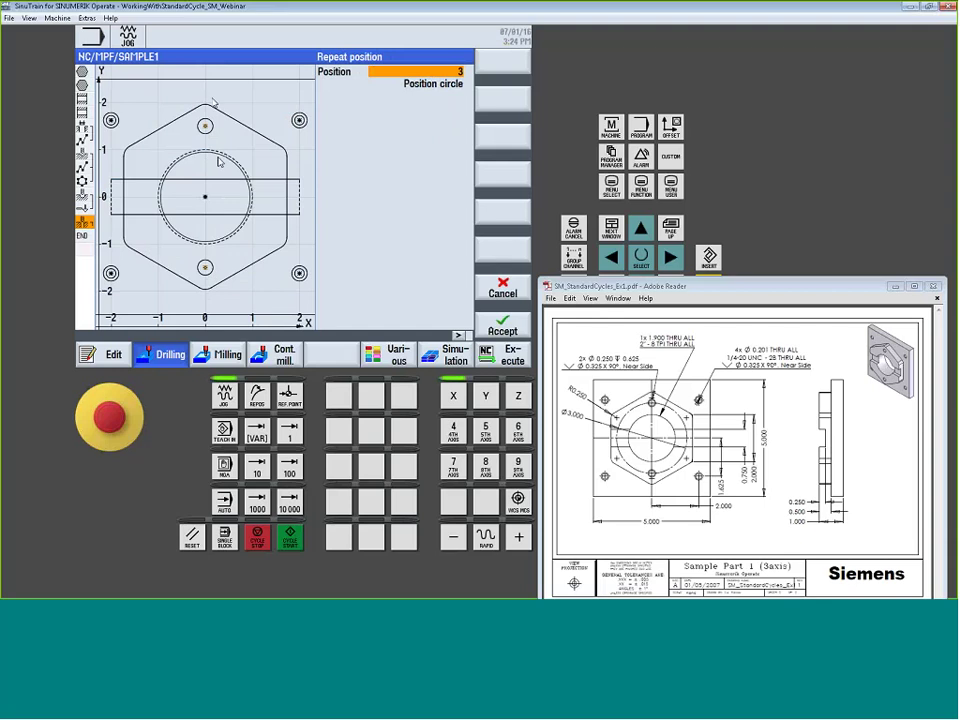
pyautogui.click(502, 331)
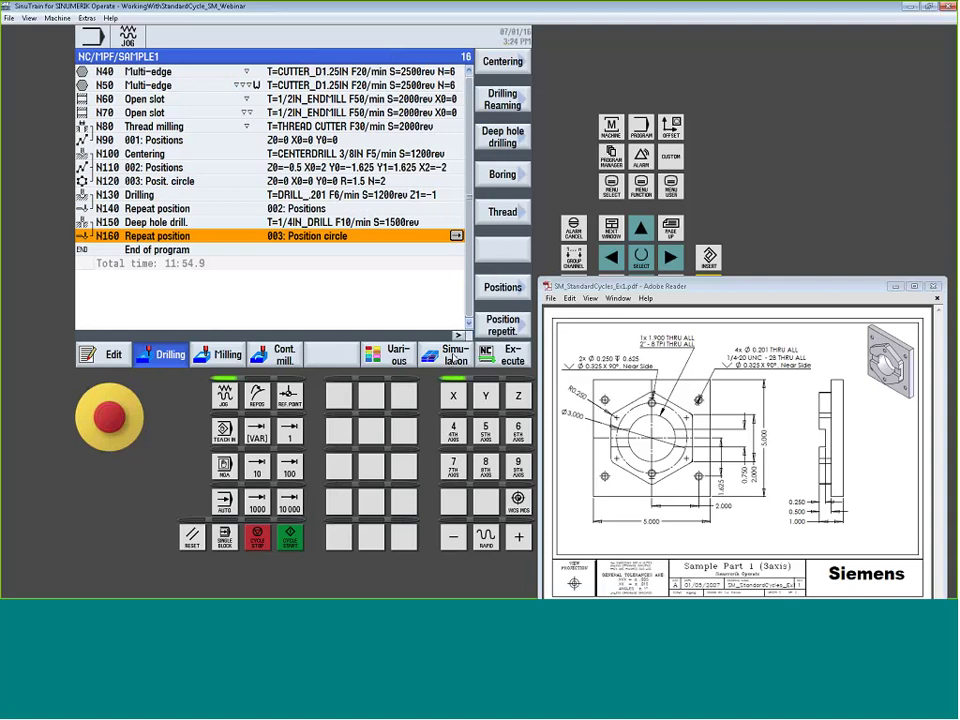
# - Simulate the SAMPLE1 program and inspect the finished plate and its tool paths from several angles
pyautogui.click(452, 358)
pyautogui.click(438, 357)
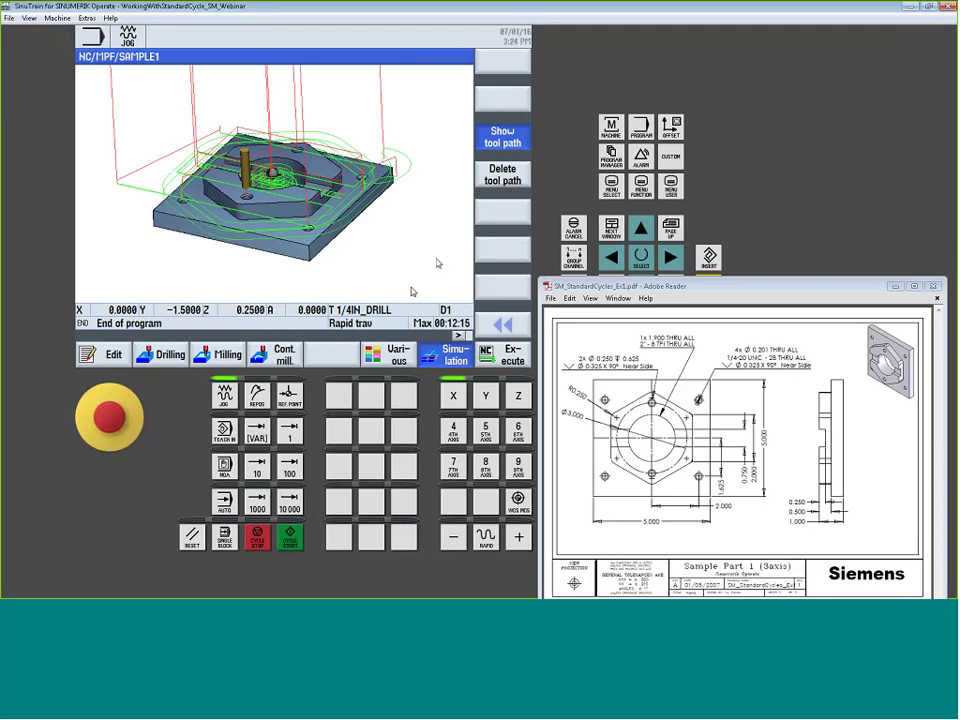
pyautogui.moveTo(439, 261); pyautogui.dragTo(347, 276)
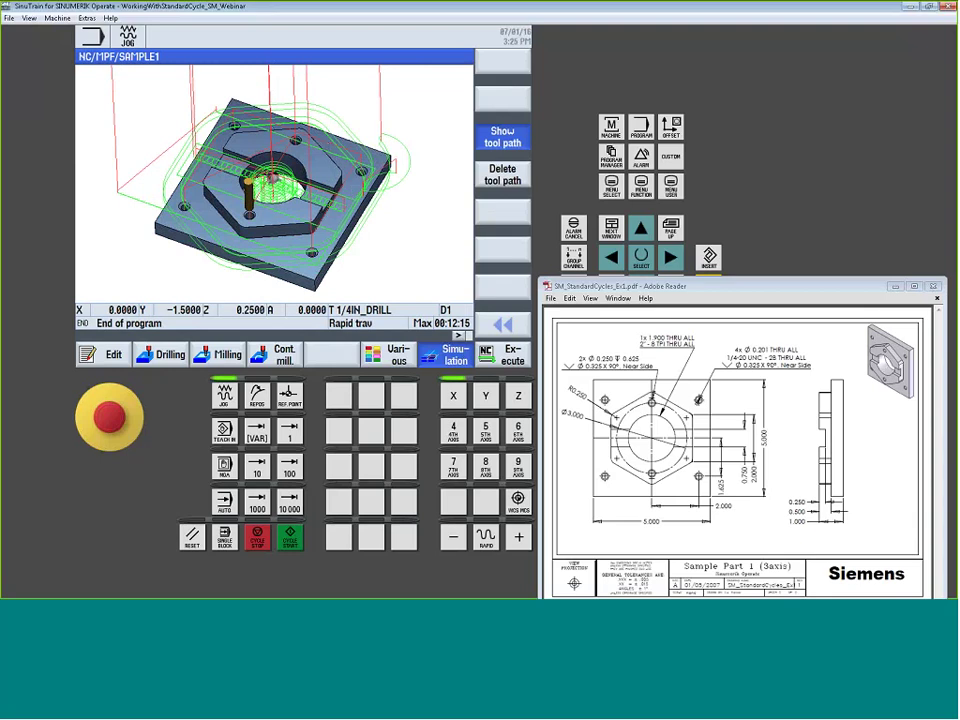
pyautogui.moveTo(326, 145); pyautogui.dragTo(310, 215)
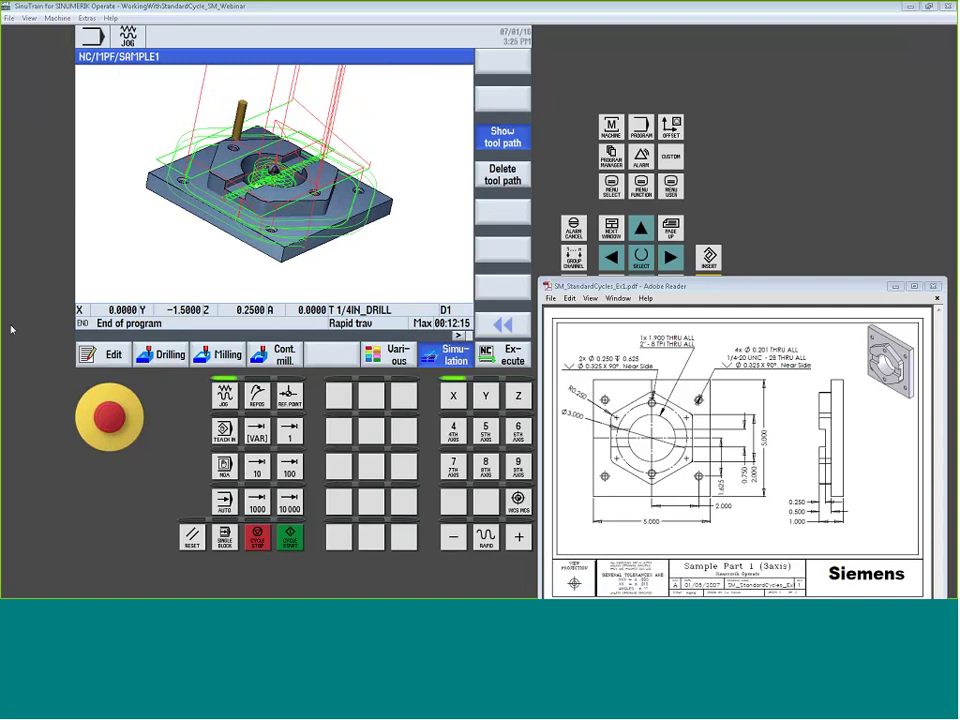
pyautogui.hotkey('alt', 'Tab')
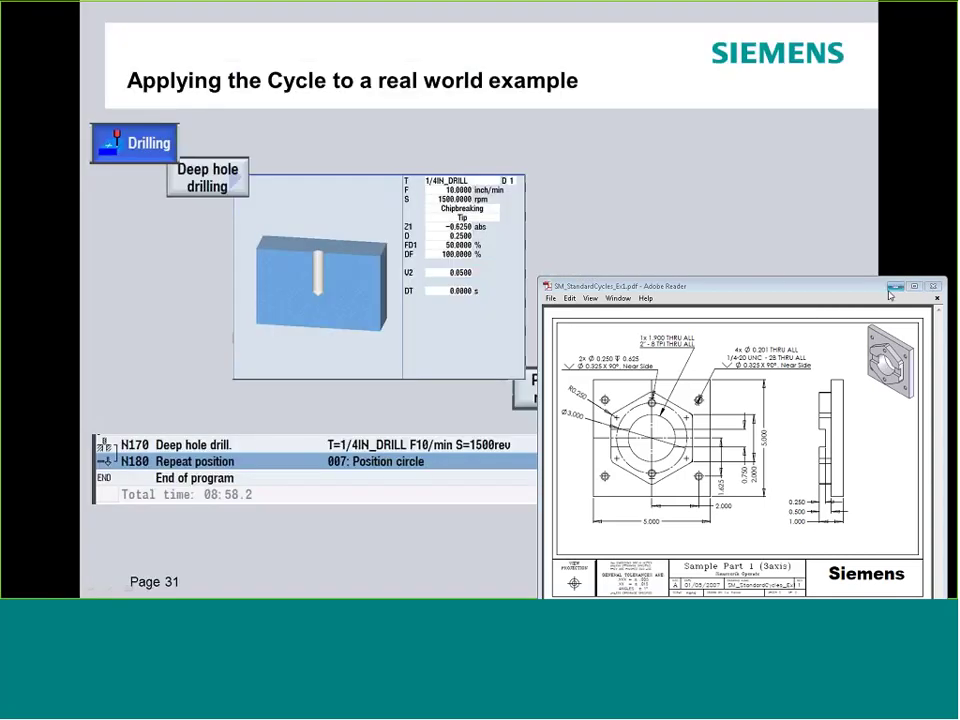
pyautogui.click(894, 287)
pyautogui.click(517, 177)
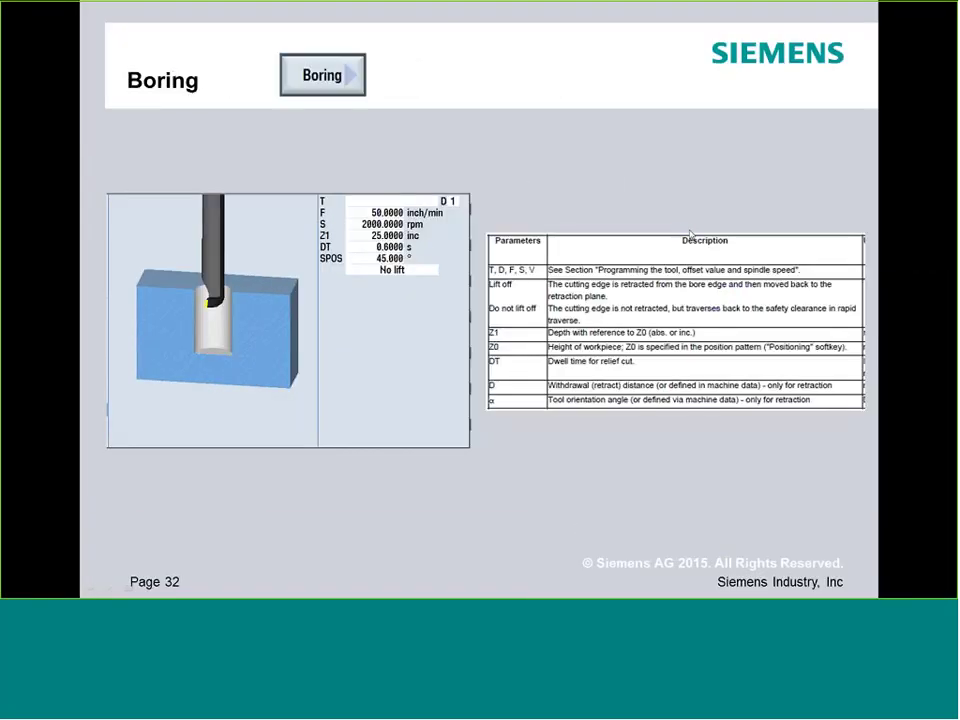
pyautogui.scroll(1, 621, 191)
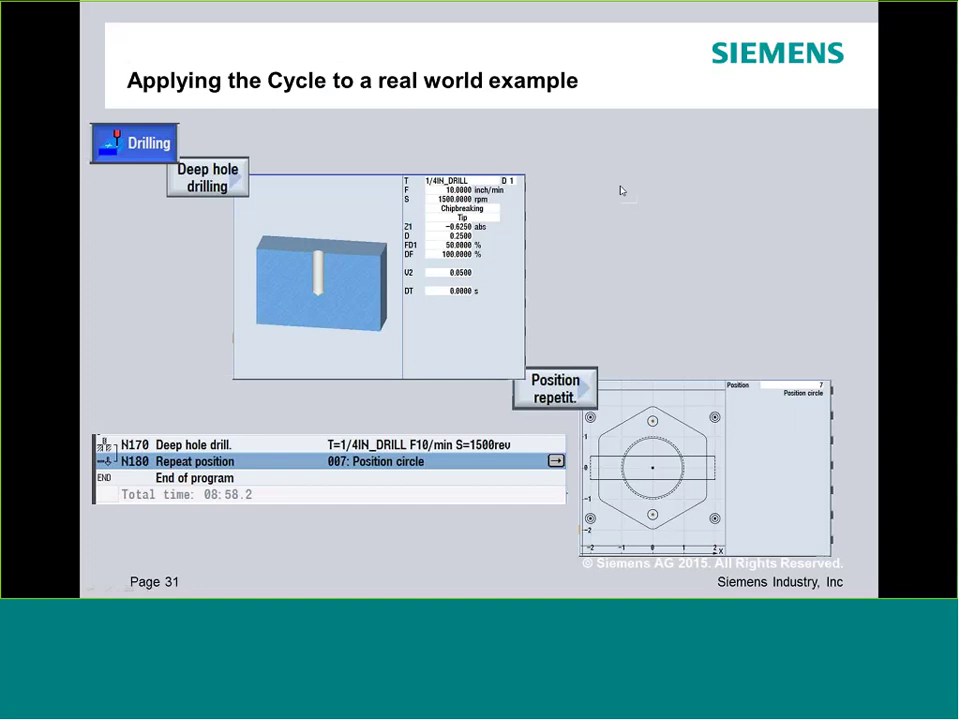
pyautogui.scroll(-1, 621, 191)
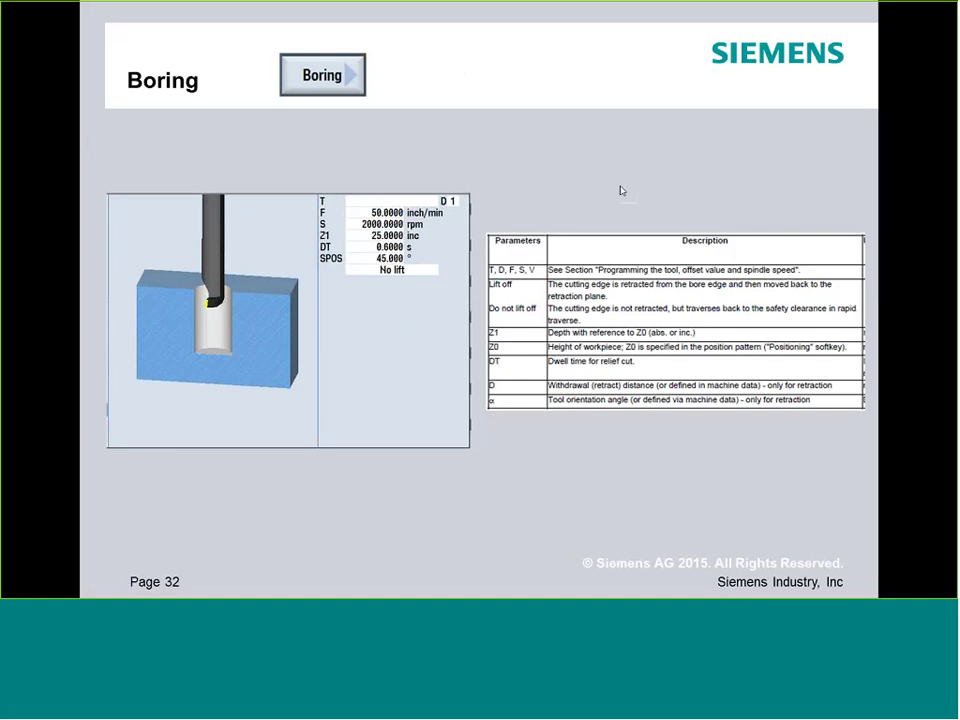
pyautogui.press('Right')
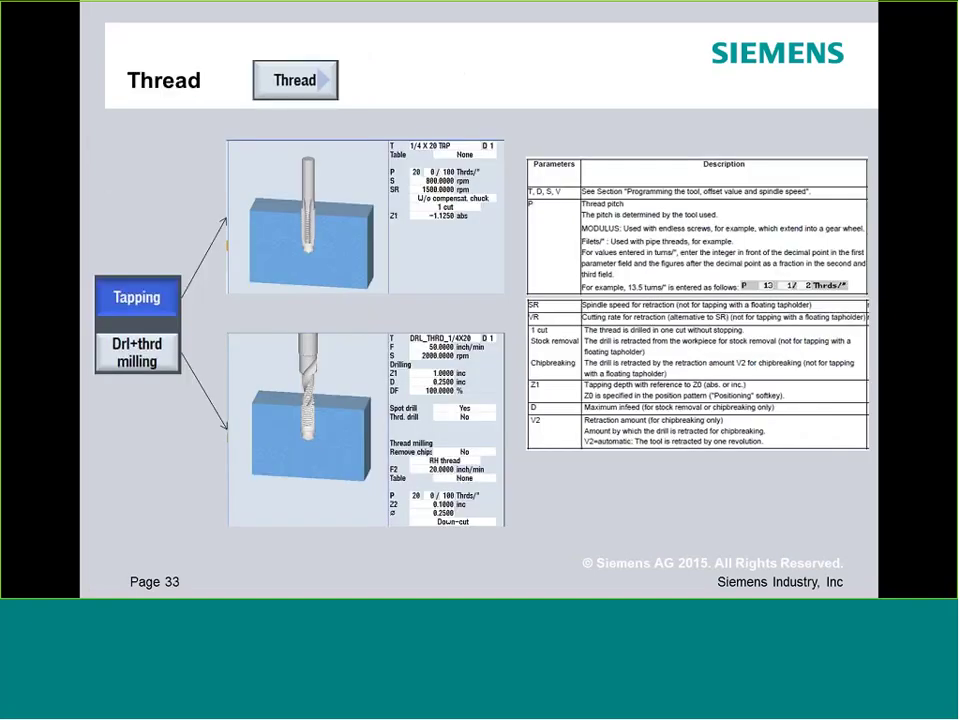
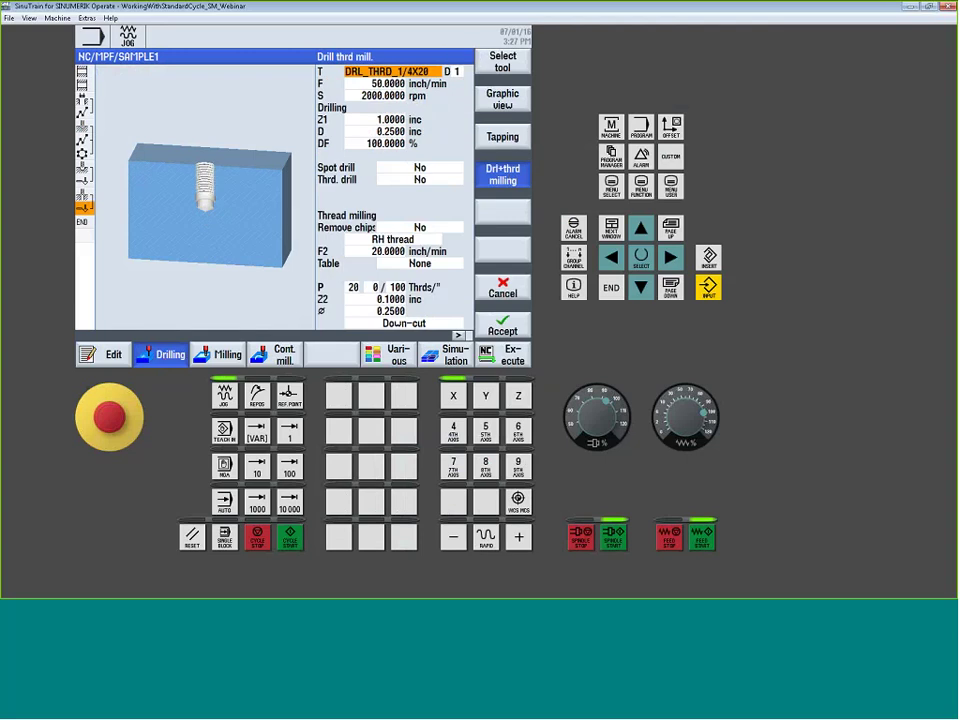
# - Compare the Tapping and drill and thread milling cycles, and choose Tapping as the thread cycle
pyautogui.click(511, 139)
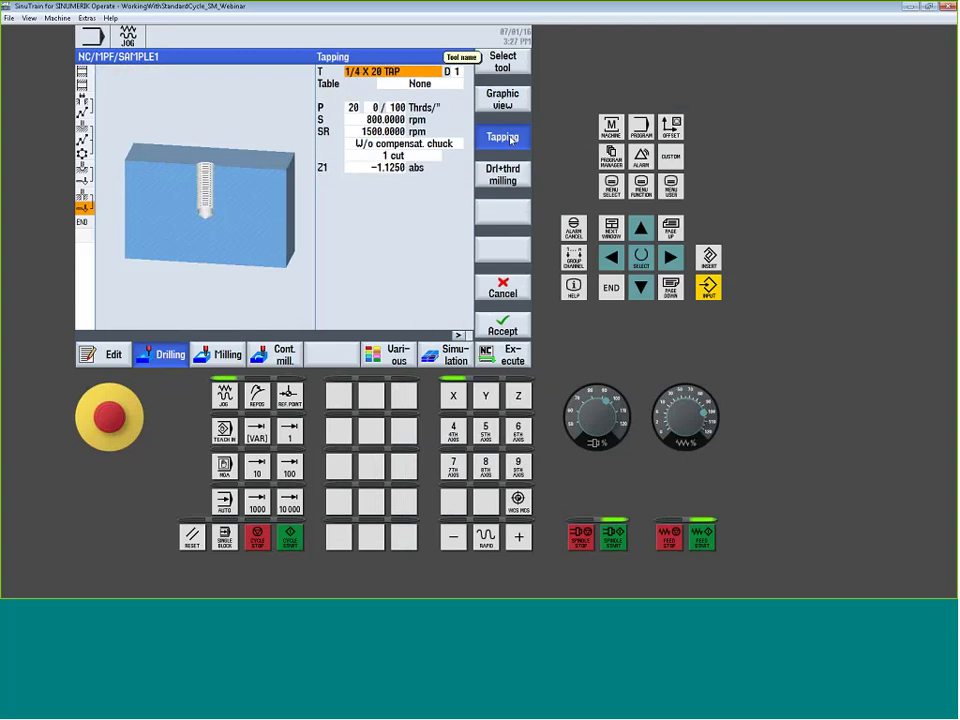
pyautogui.click(510, 172)
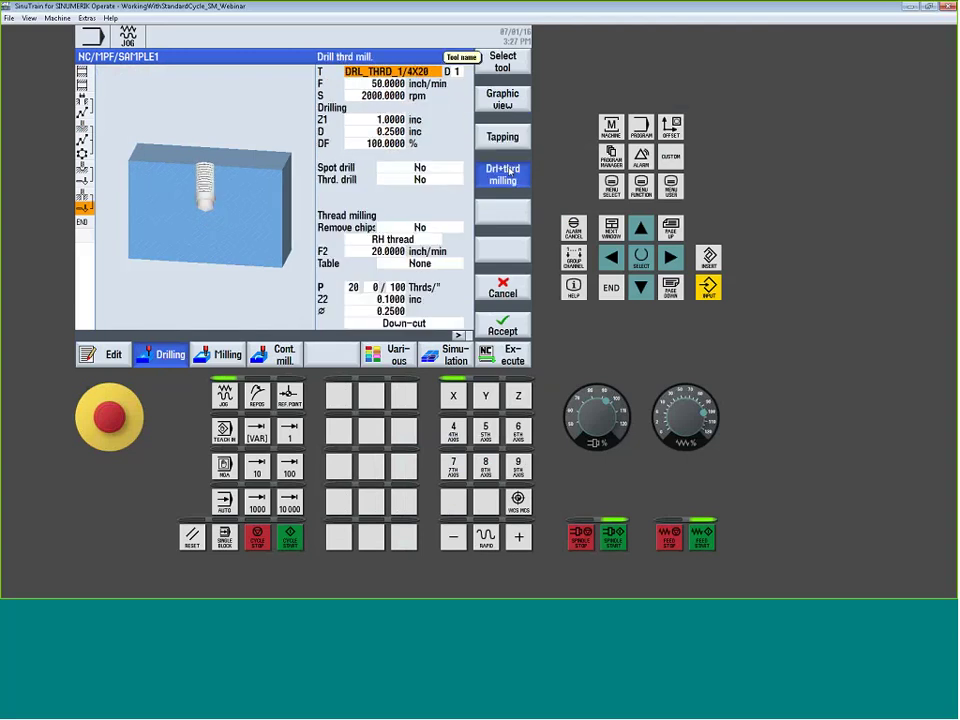
pyautogui.click(512, 138)
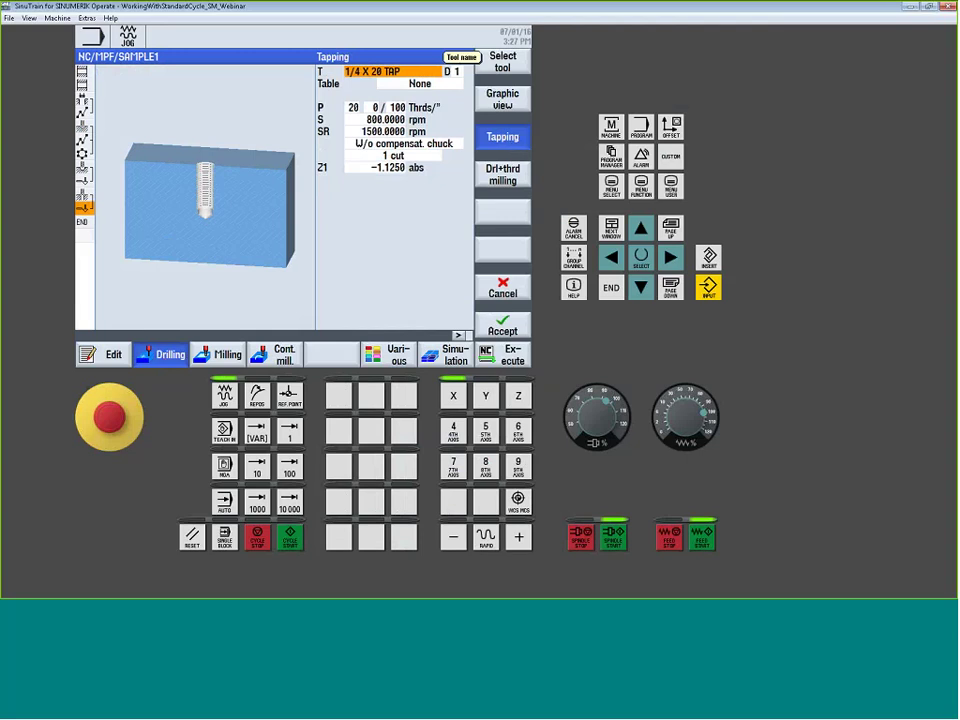
# - Load the 1/4 X 20 TAP from the tool list into magazine location 7 and select its pitch value
pyautogui.click(516, 62)
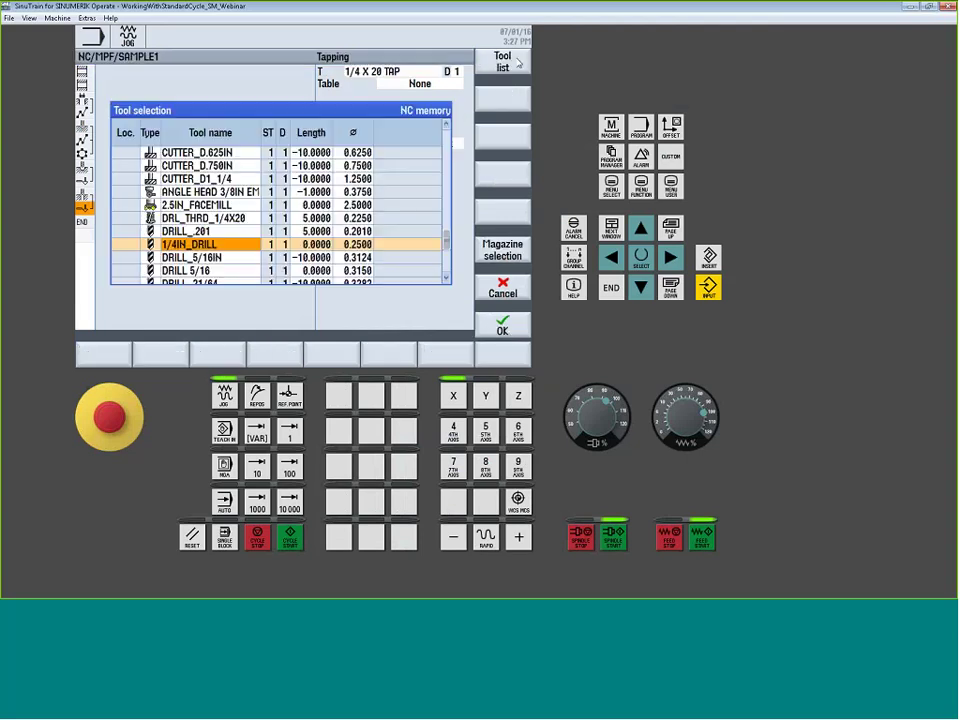
pyautogui.moveTo(447, 243); pyautogui.dragTo(452, 258)
pyautogui.click(502, 62)
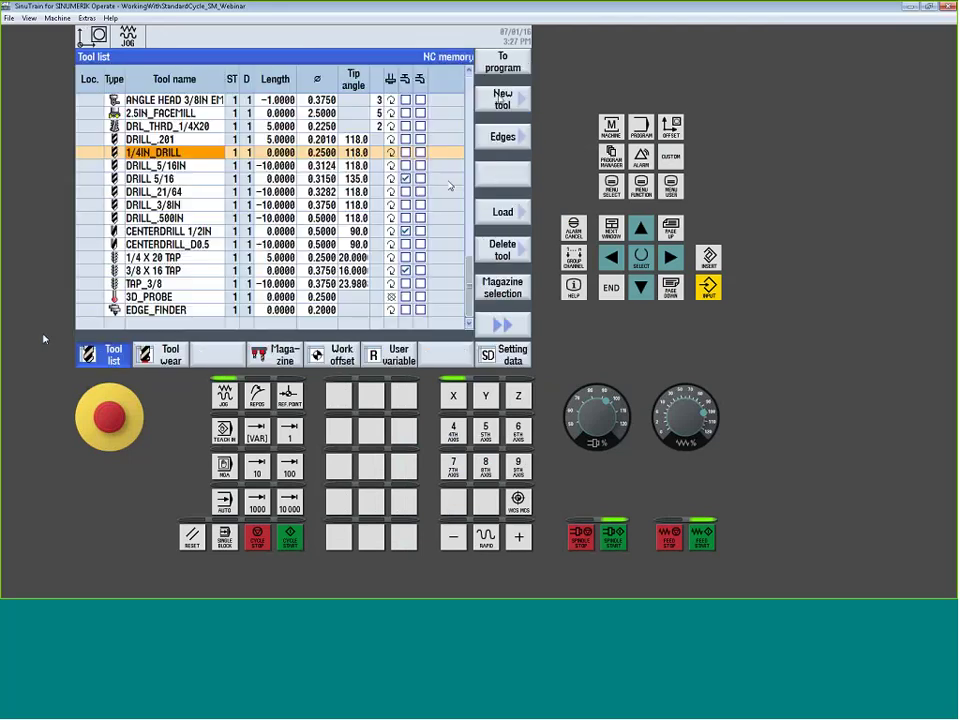
pyautogui.click(440, 257)
pyautogui.click(502, 211)
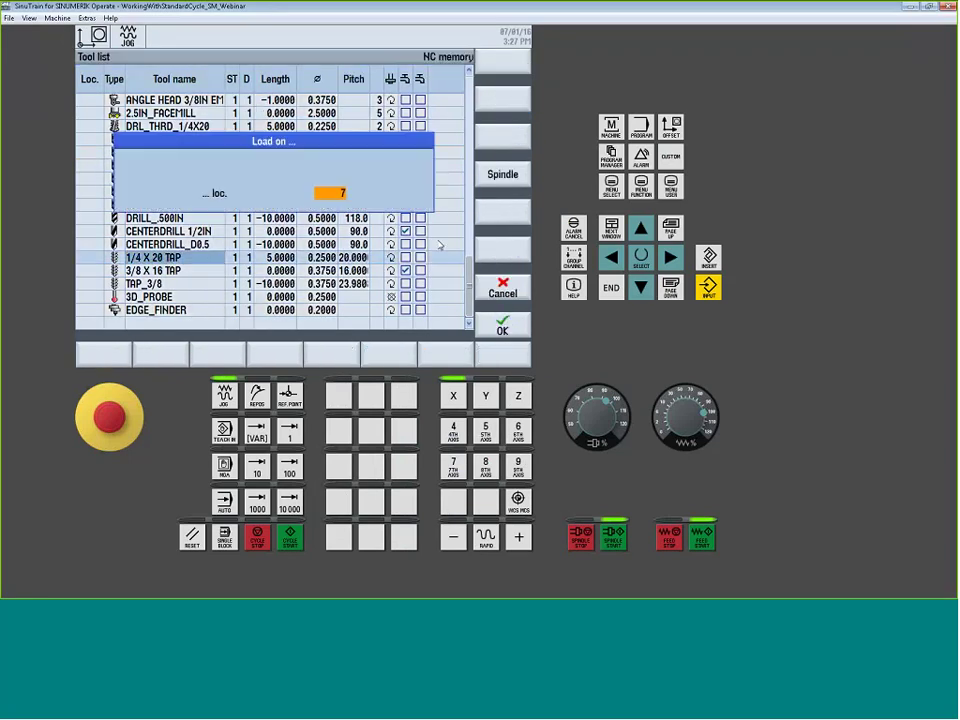
pyautogui.press('Return')
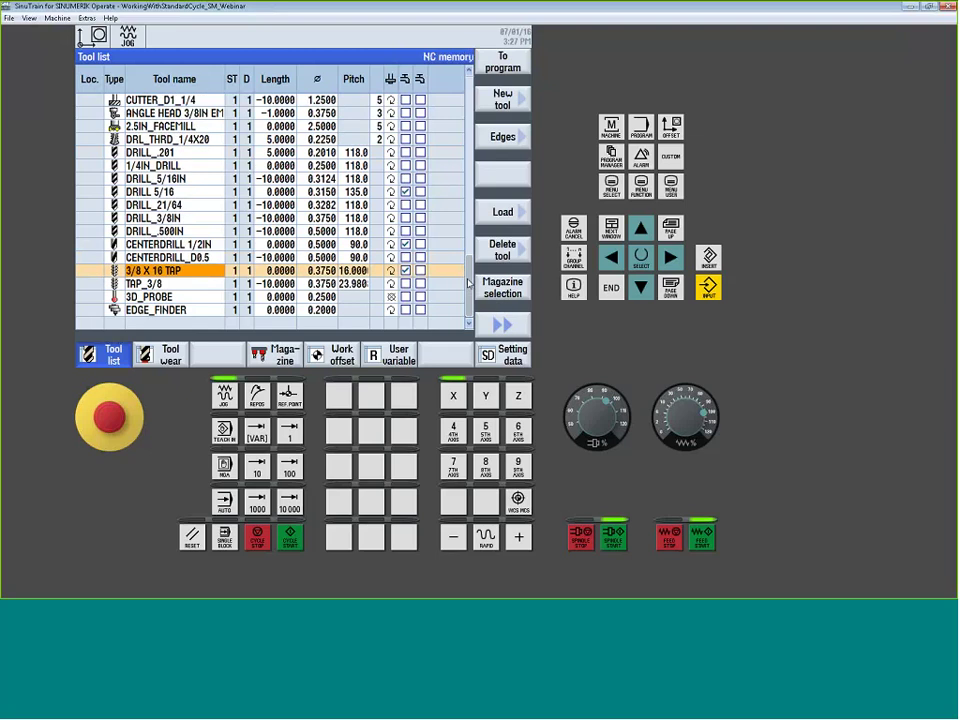
pyautogui.click(321, 192)
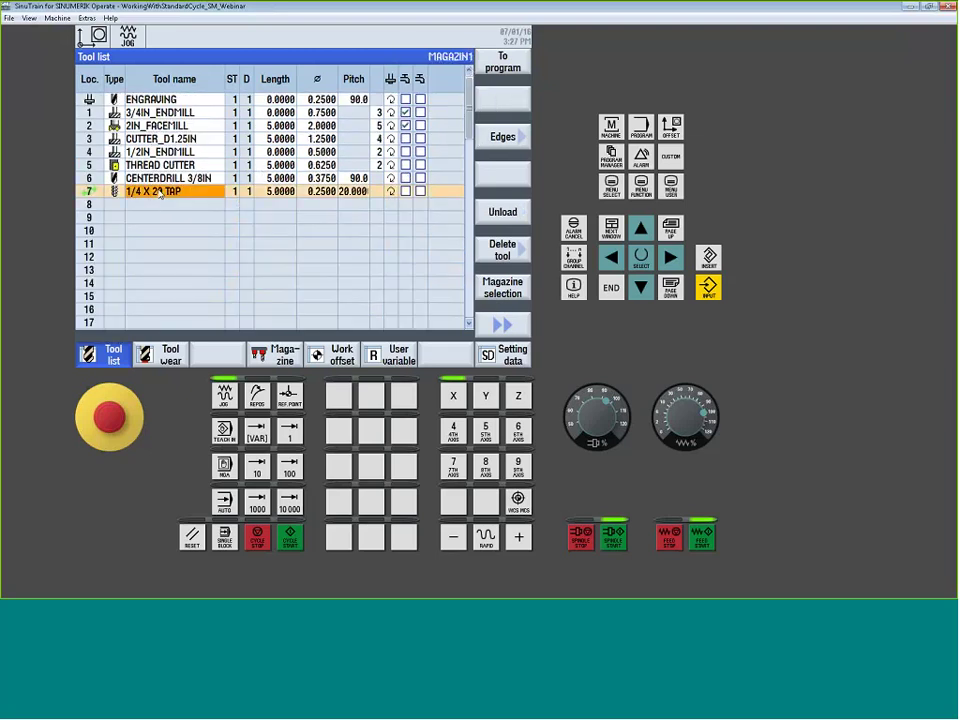
pyautogui.click(352, 191)
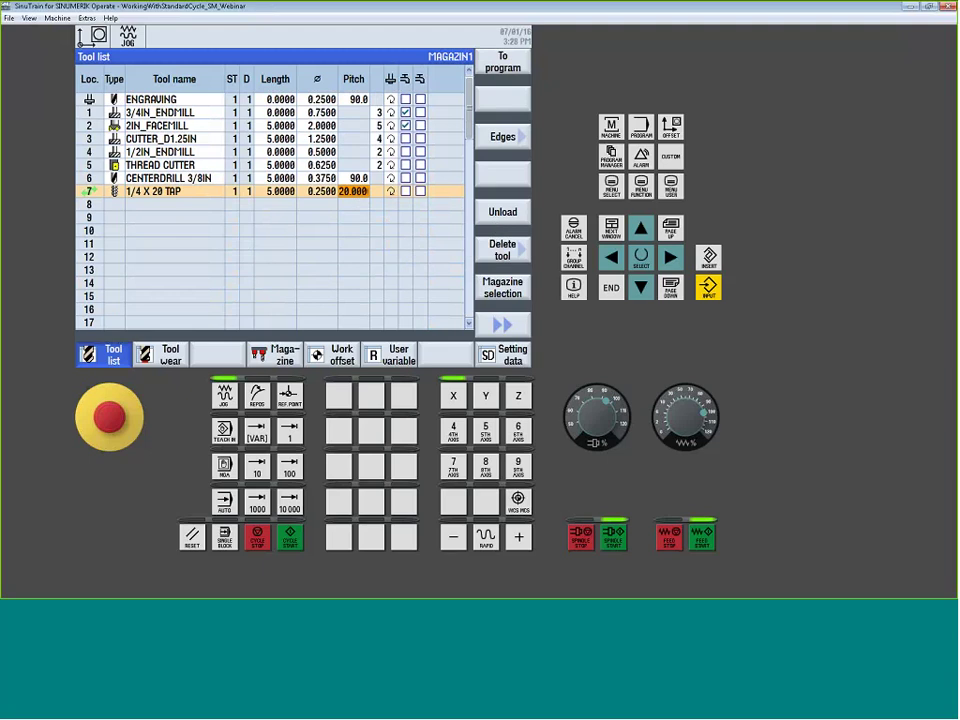
# - Look up the metric changeover option in the manual mode settings of the machine area and return to the tool list
pyautogui.hotkey('shift', 'F10')
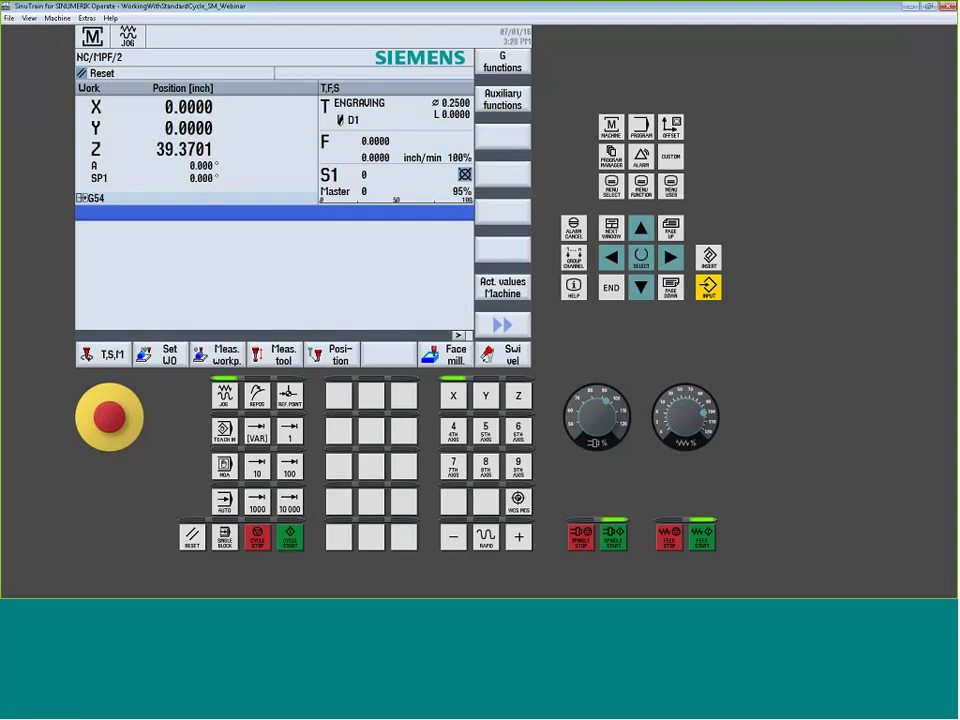
pyautogui.click(459, 336)
pyautogui.click(505, 354)
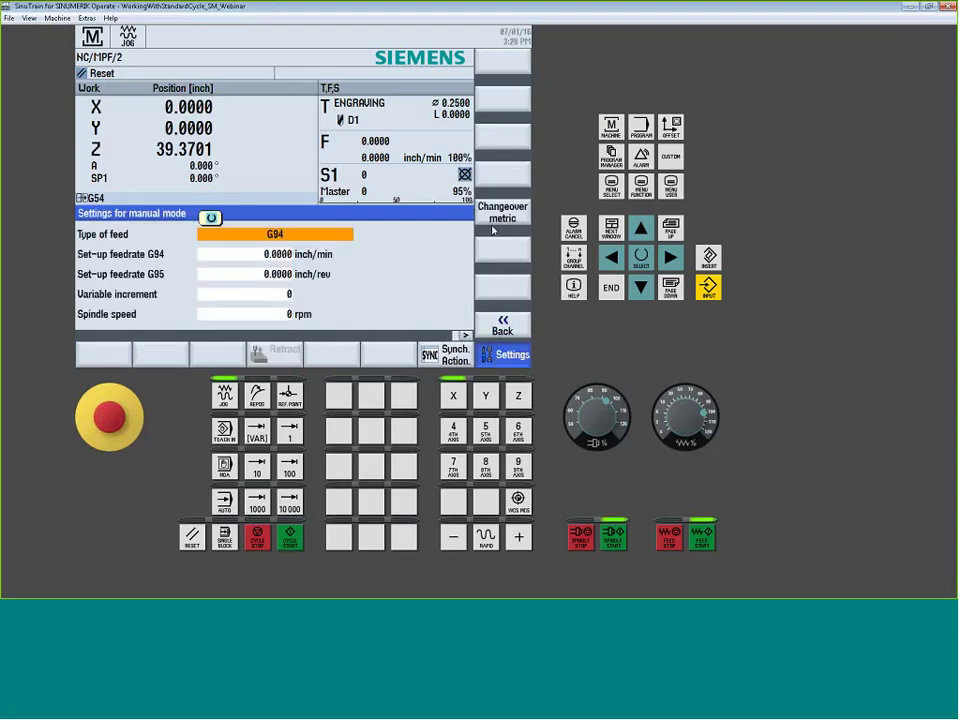
pyautogui.click(502, 325)
pyautogui.click(462, 337)
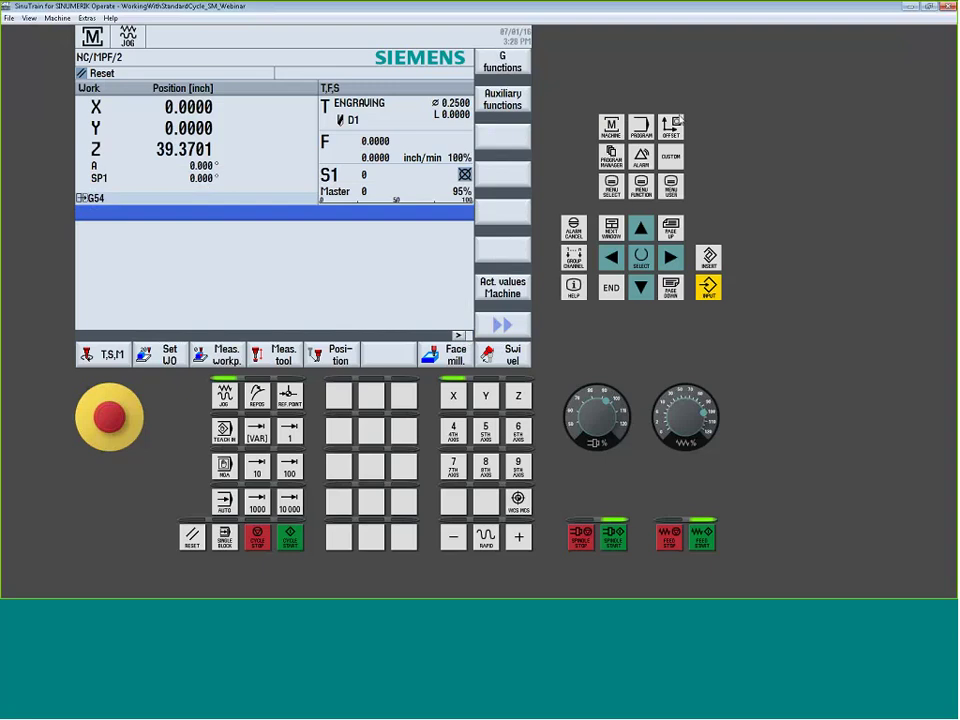
pyautogui.hotkey('shift', 'F9')
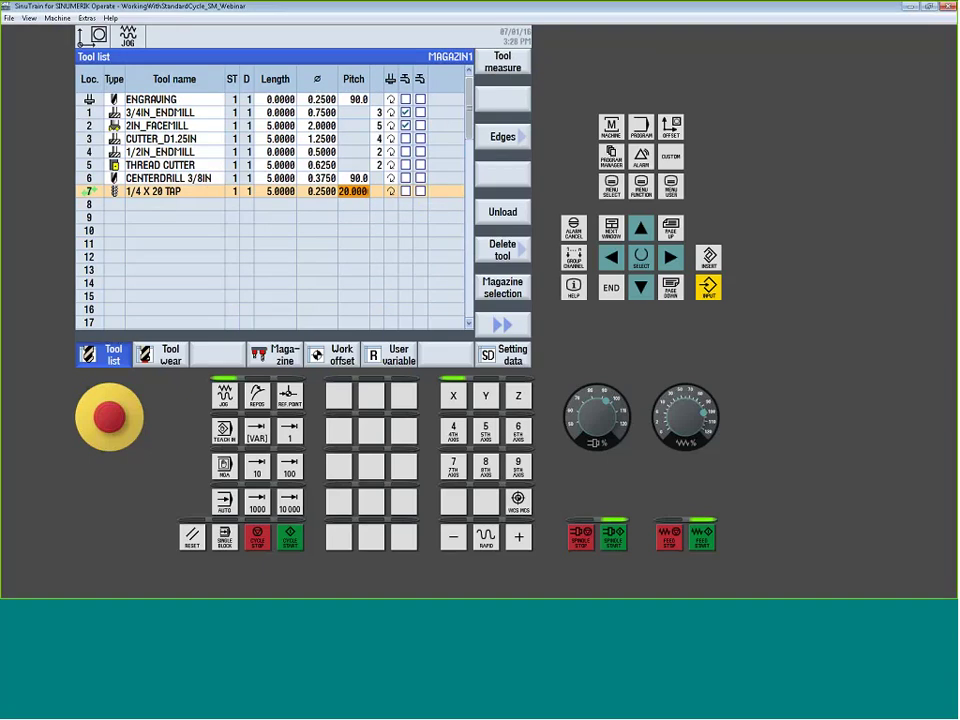
# - Return to the Tapping cycle with the 1/4 X 20 TAP and go through its tool and thread pitch fields
pyautogui.press('Return')
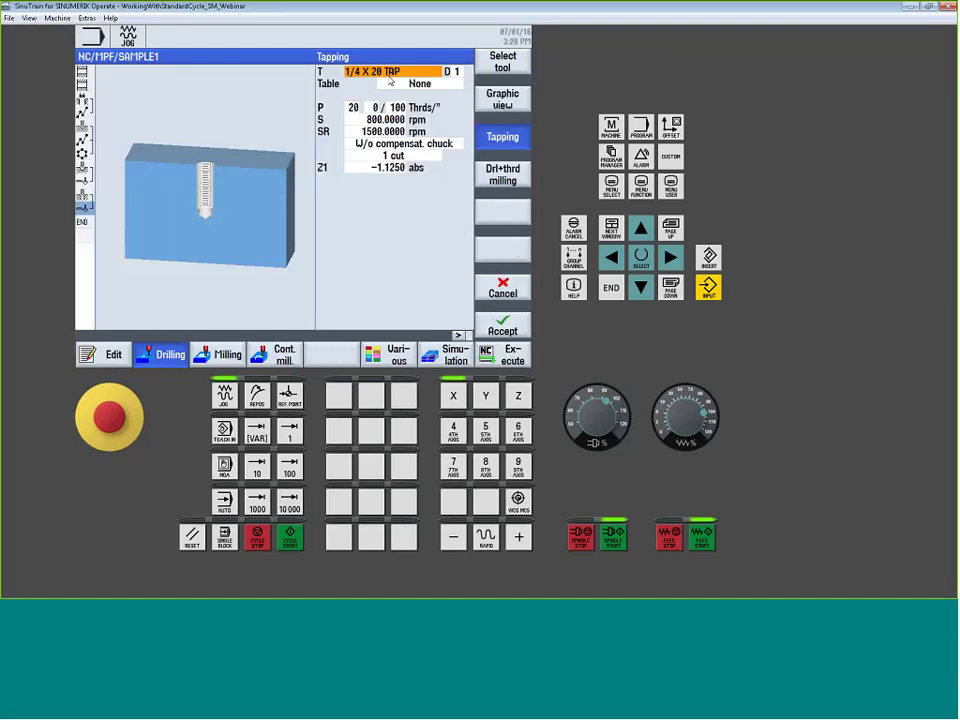
pyautogui.press('Down')
pyautogui.press('Down')
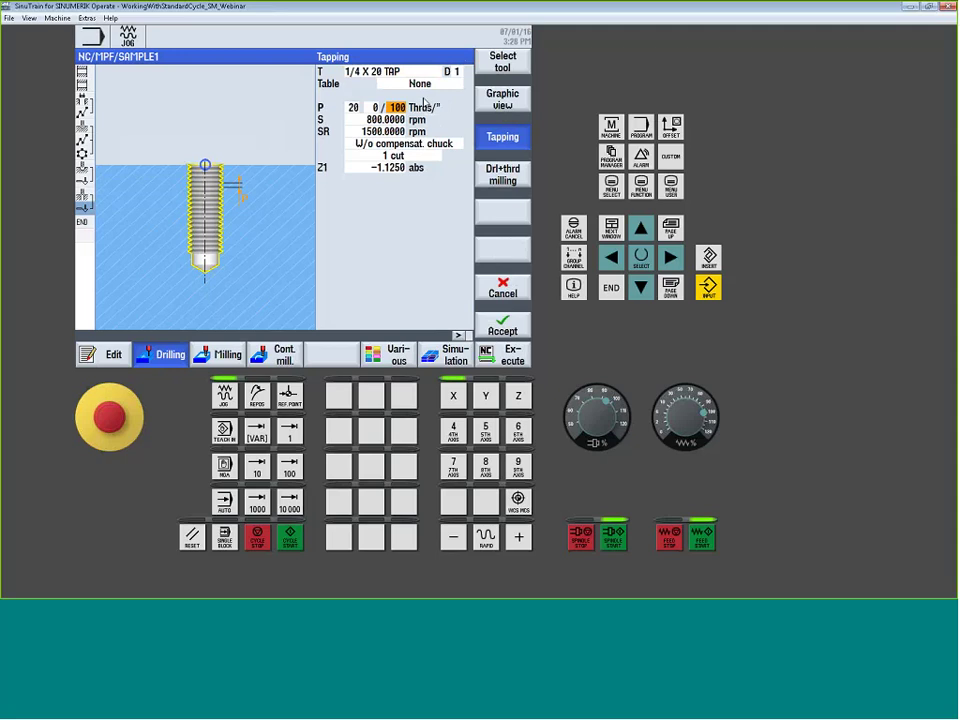
pyautogui.click(400, 74)
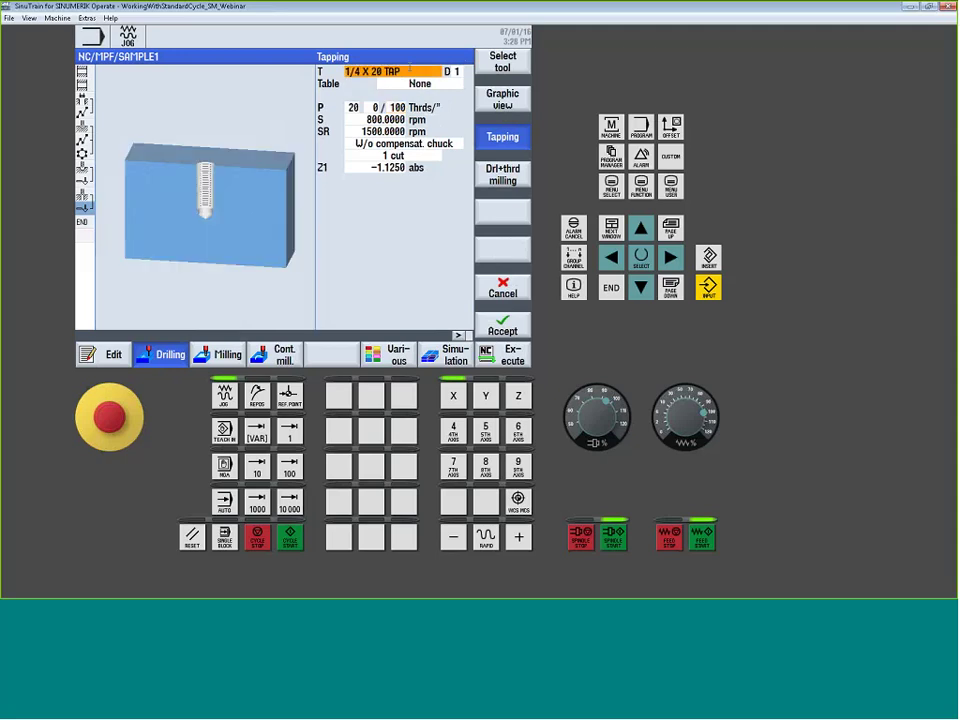
# - Review the thread table options of the Tapping cycle, keep None, and select the whole-number field of pitch P
pyautogui.click(446, 85)
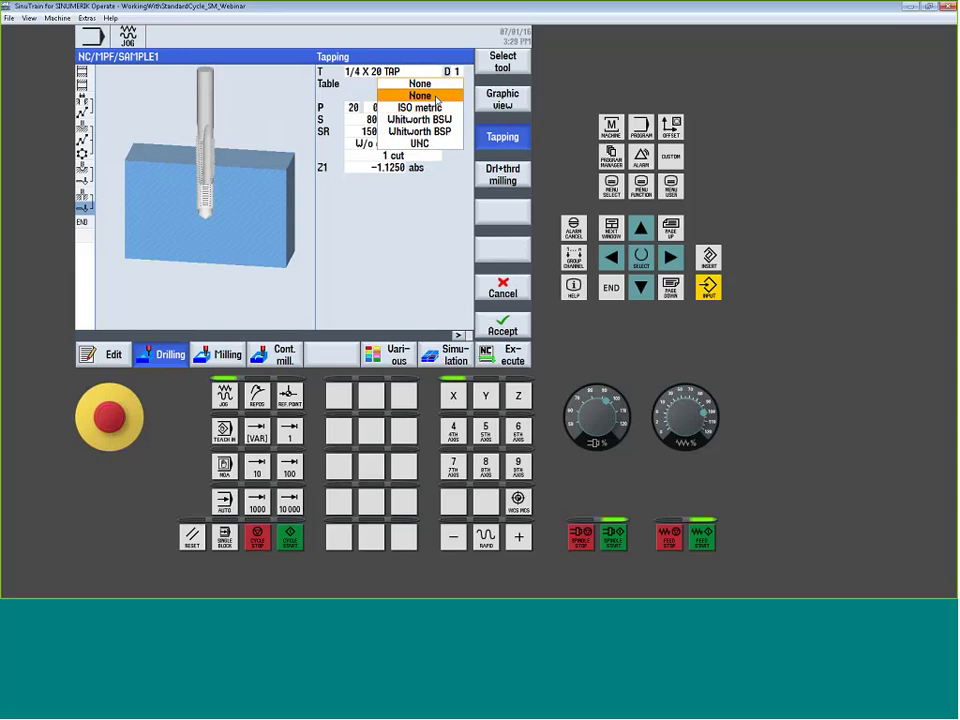
pyautogui.click(436, 97)
pyautogui.click(397, 107)
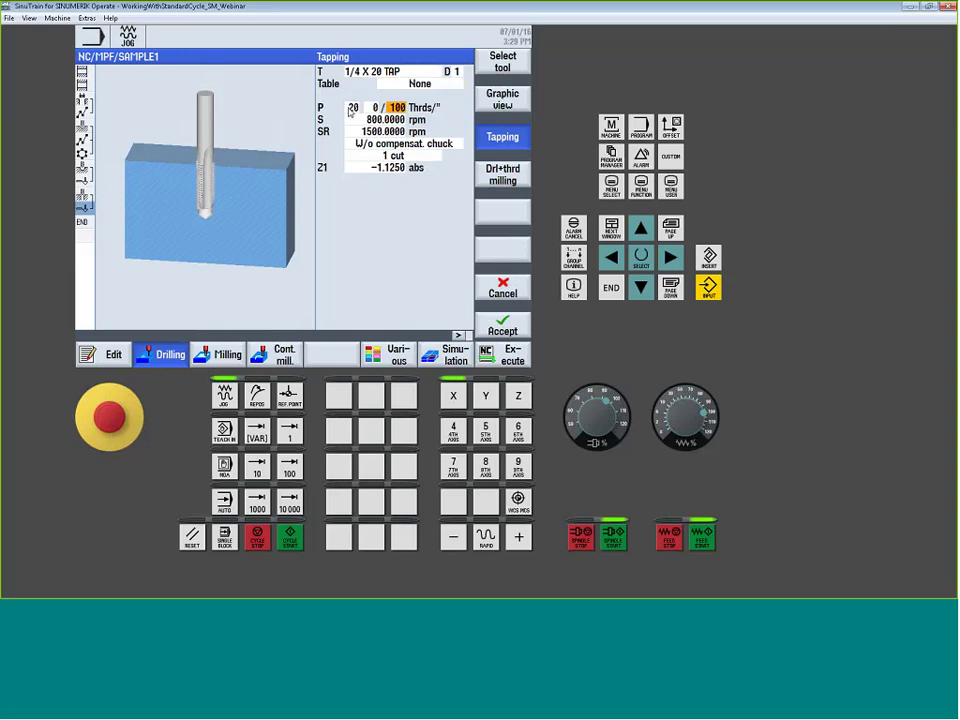
pyautogui.click(350, 110)
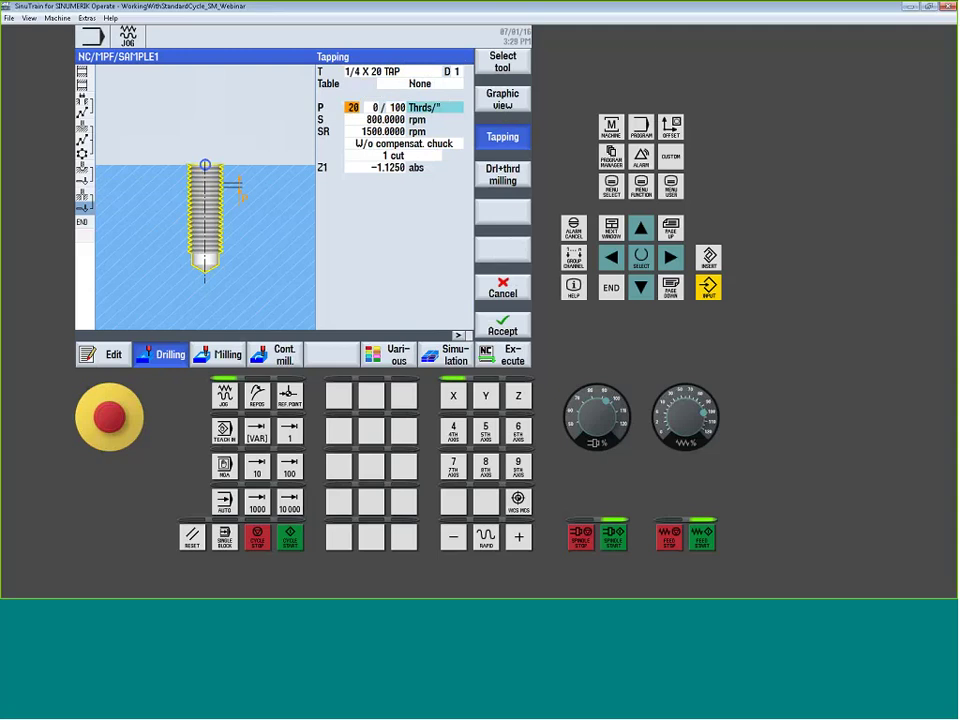
# - Review the unit options for thread pitch P in the Tapping cycle and keep threads per inch
pyautogui.press('space')
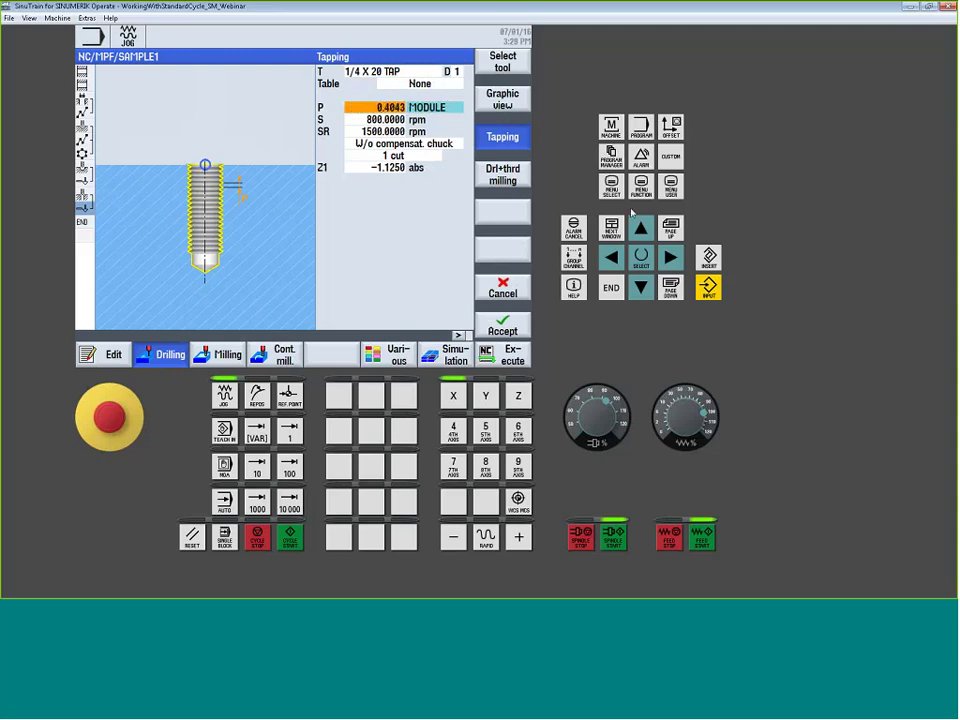
pyautogui.press('space')
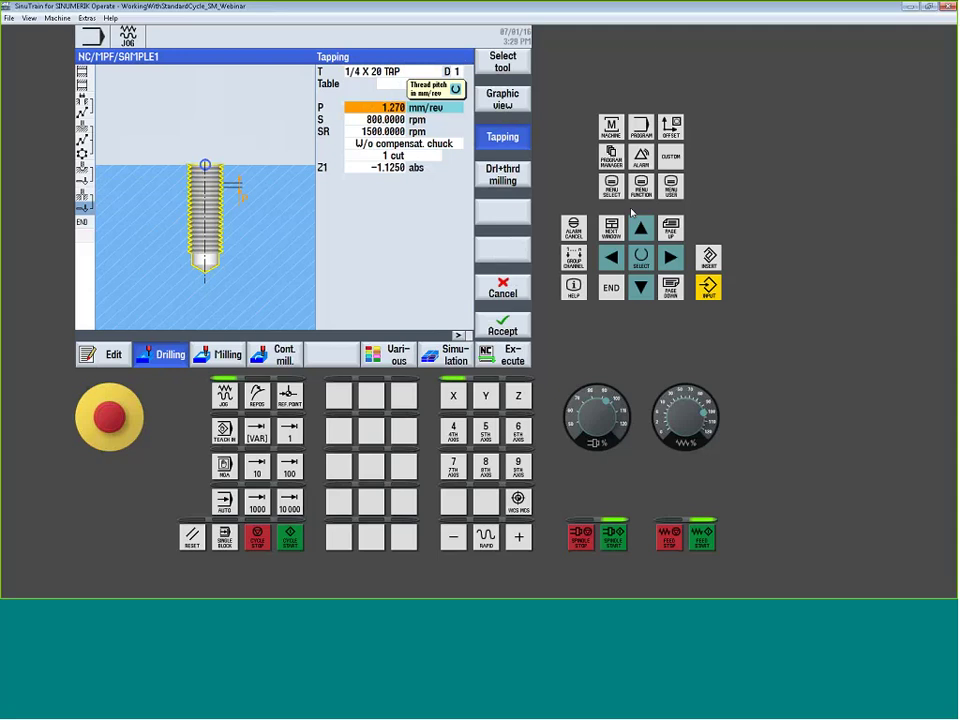
pyautogui.press('space')
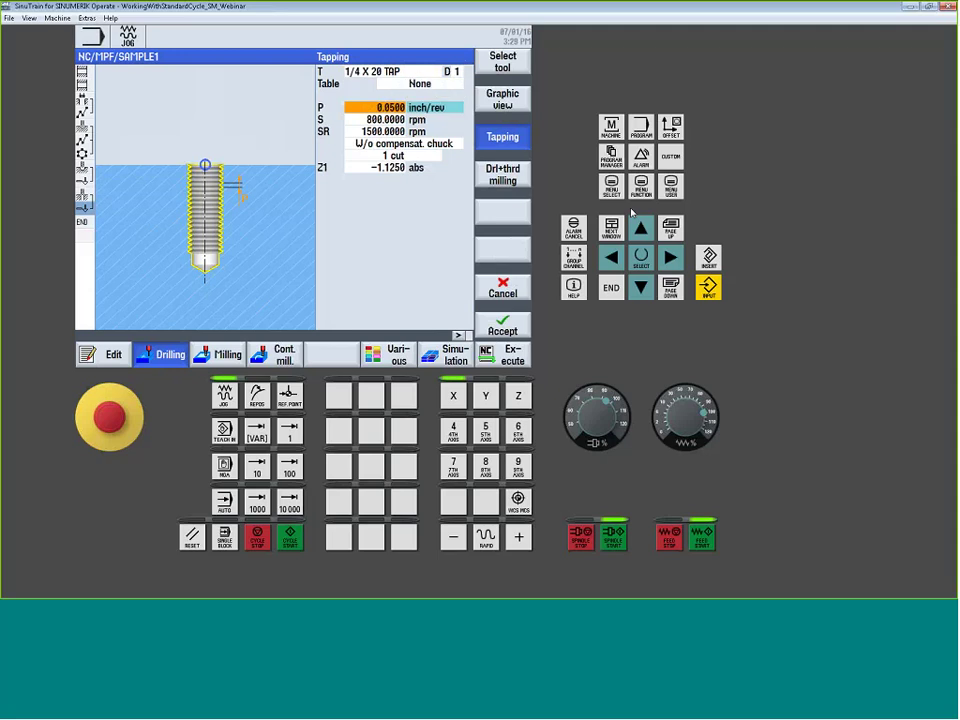
pyautogui.press('space')
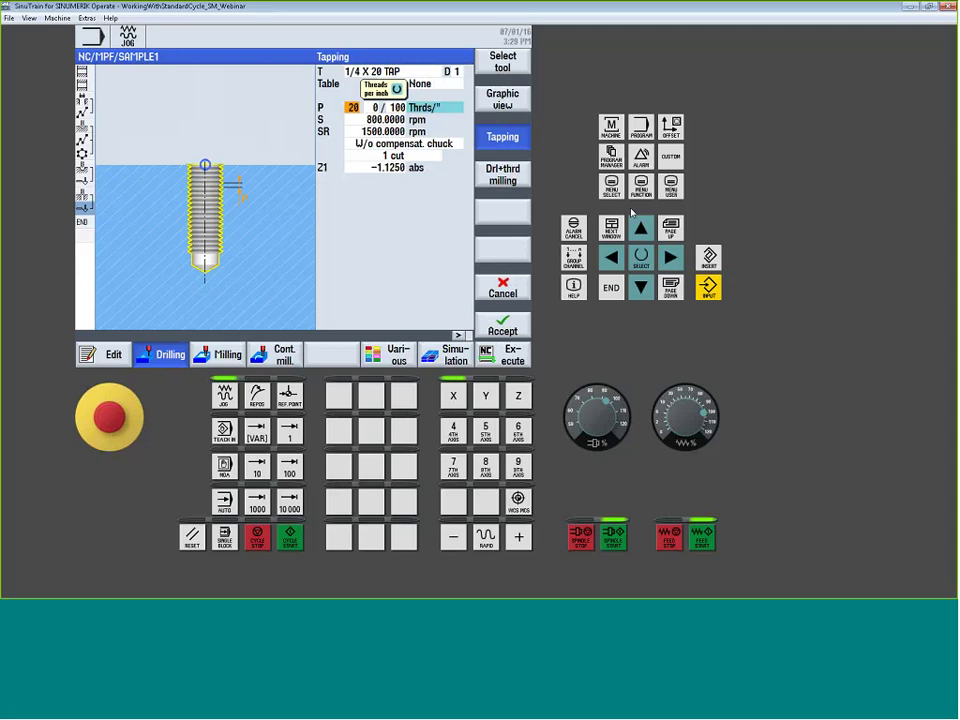
pyautogui.press('space')
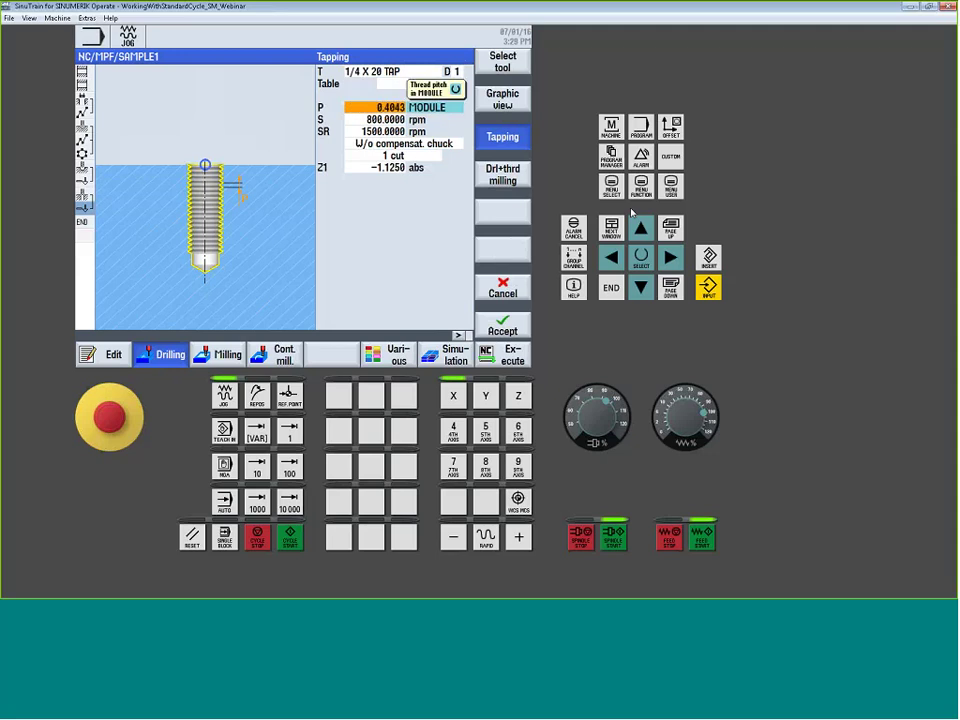
pyautogui.press('space')
pyautogui.press('space')
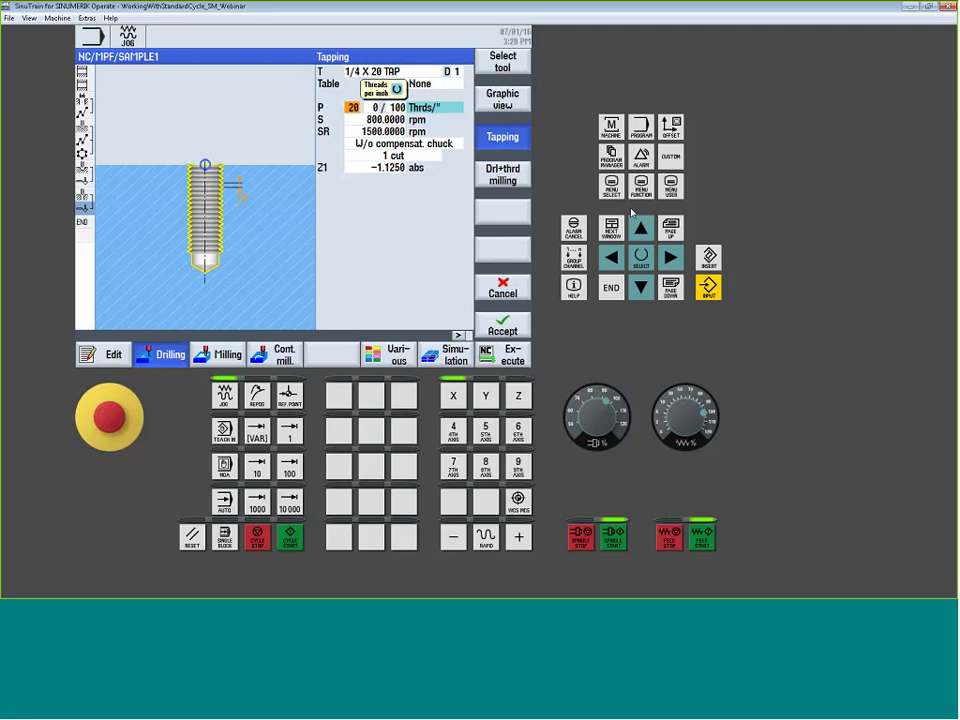
# - Check the numerator and denominator fields of the threads-per-inch pitch and return to its whole-number field
pyautogui.press('Tab')
pyautogui.press('Tab')
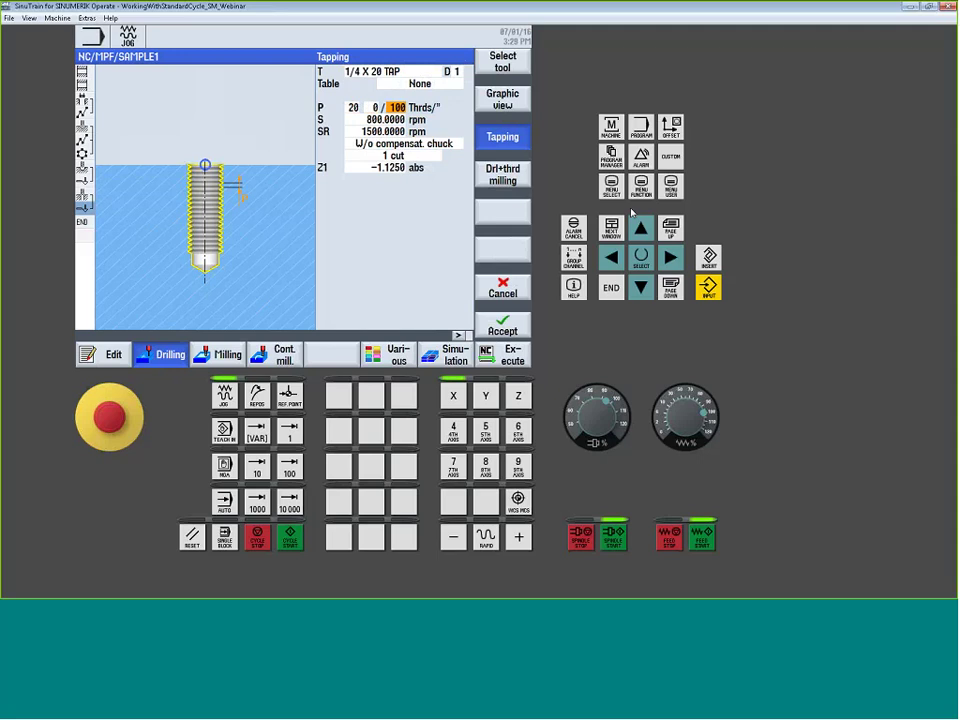
pyautogui.hotkey('shift', 'Tab')
pyautogui.press('Tab')
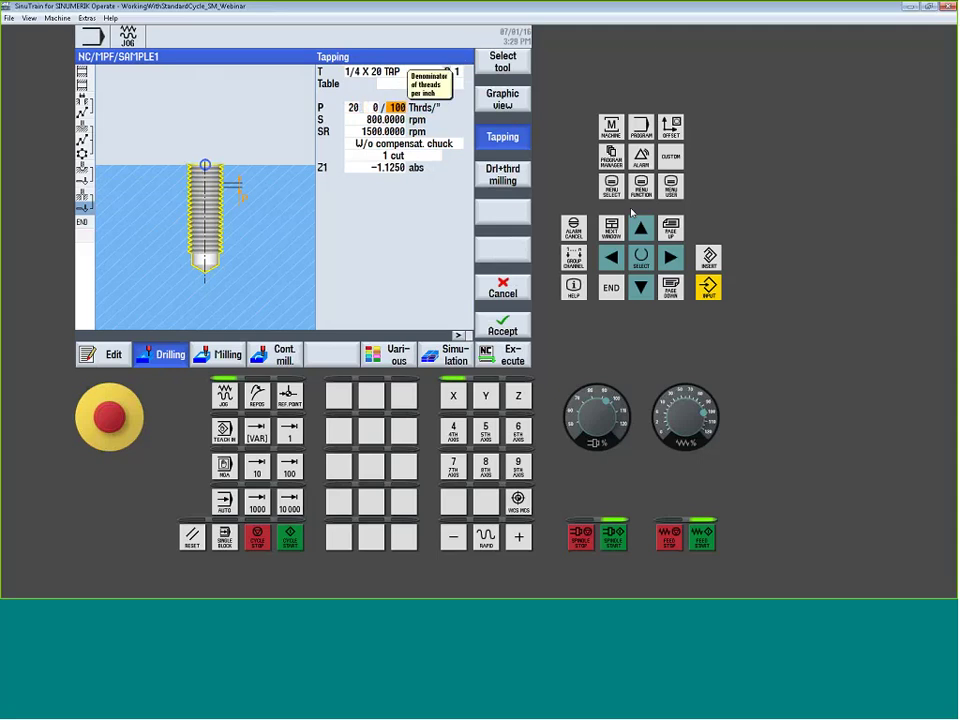
pyautogui.hotkey('shift', 'Tab')
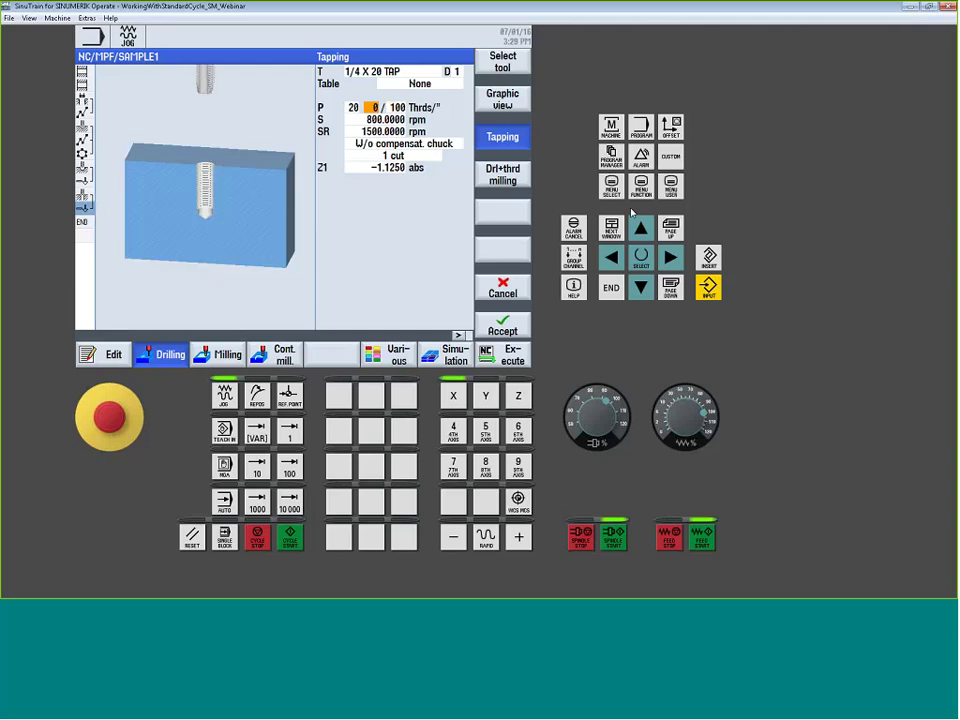
pyautogui.press('Left')
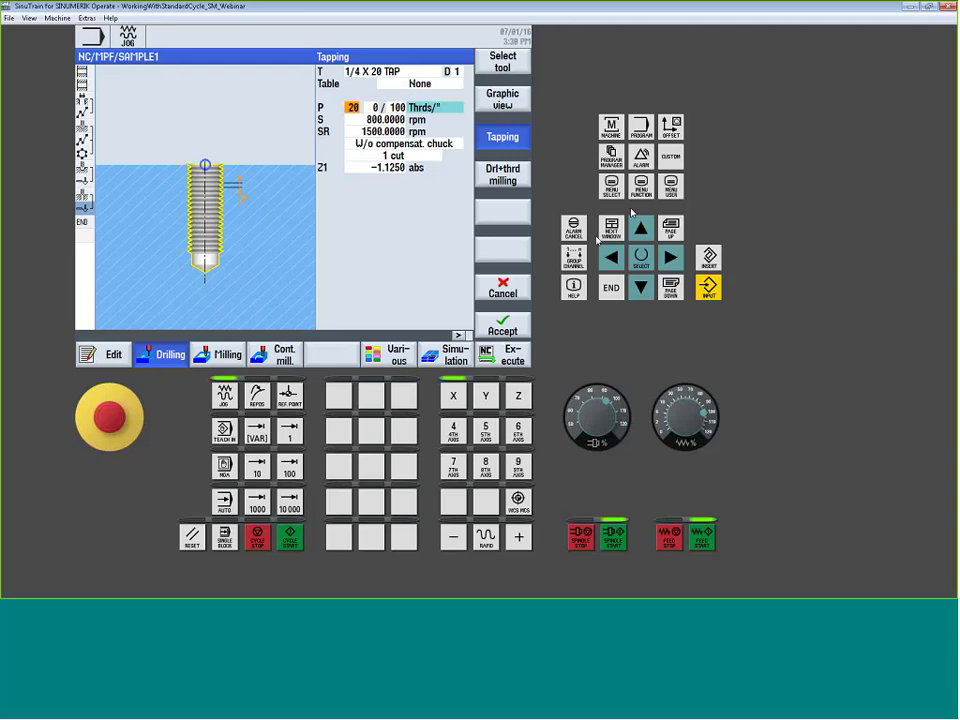
# - Cycle through the pitch units once more back to threads per inch, and check the spindle speed fields S and SR
pyautogui.press('space')
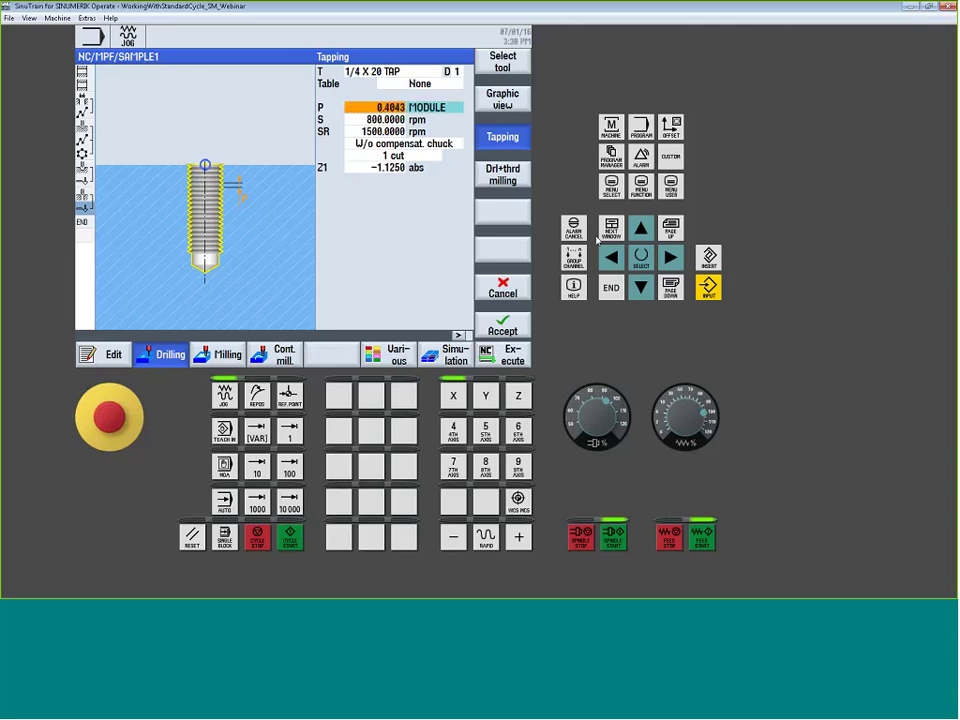
pyautogui.press('space')
pyautogui.press('space')
pyautogui.press('space')
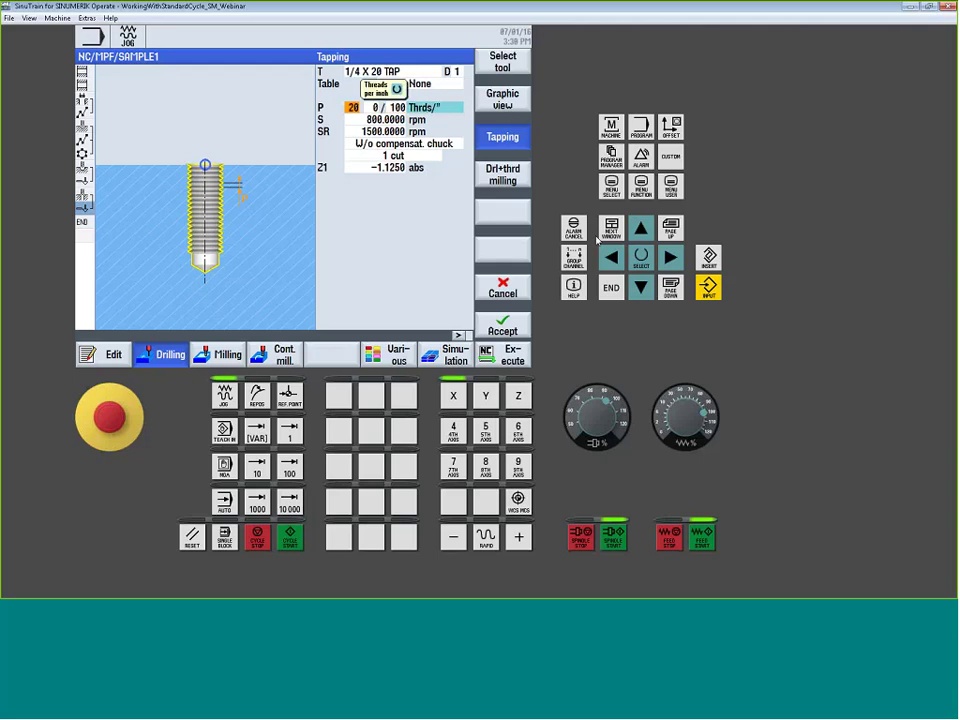
pyautogui.press('Down')
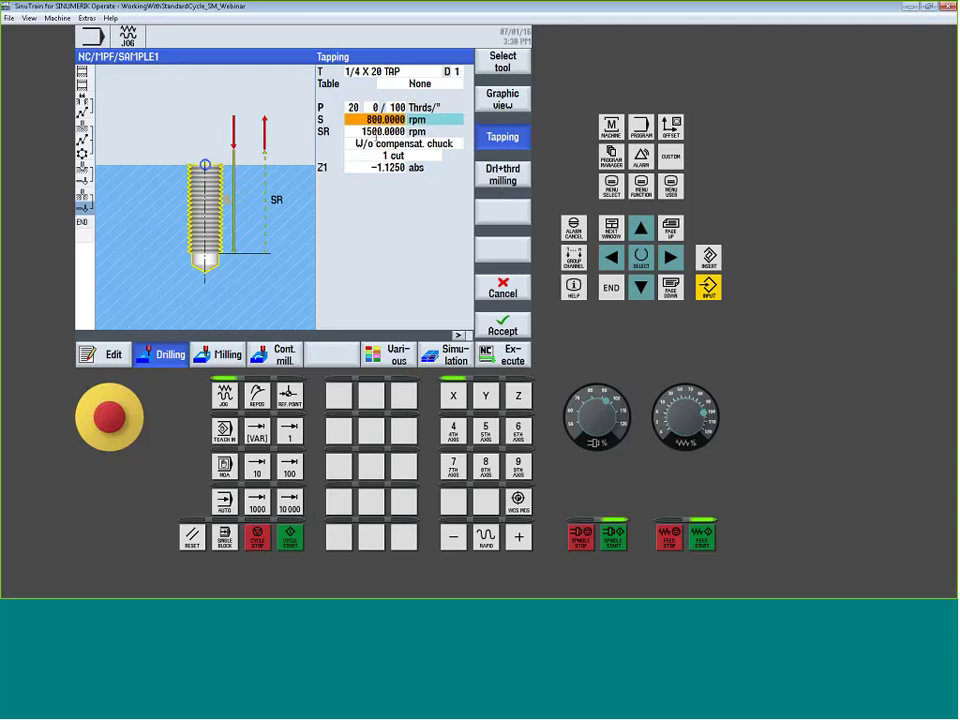
pyautogui.click(389, 132)
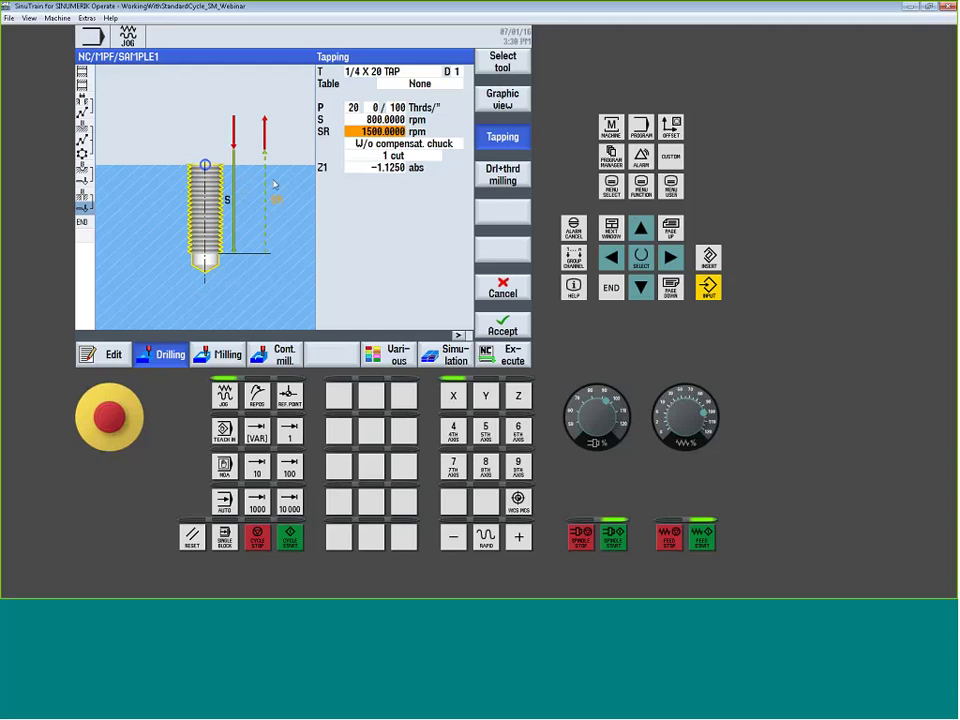
# - Try the tapping option With compensat. chuck and set it back to W/o compensat. chuck
pyautogui.click(430, 145)
pyautogui.click(430, 145)
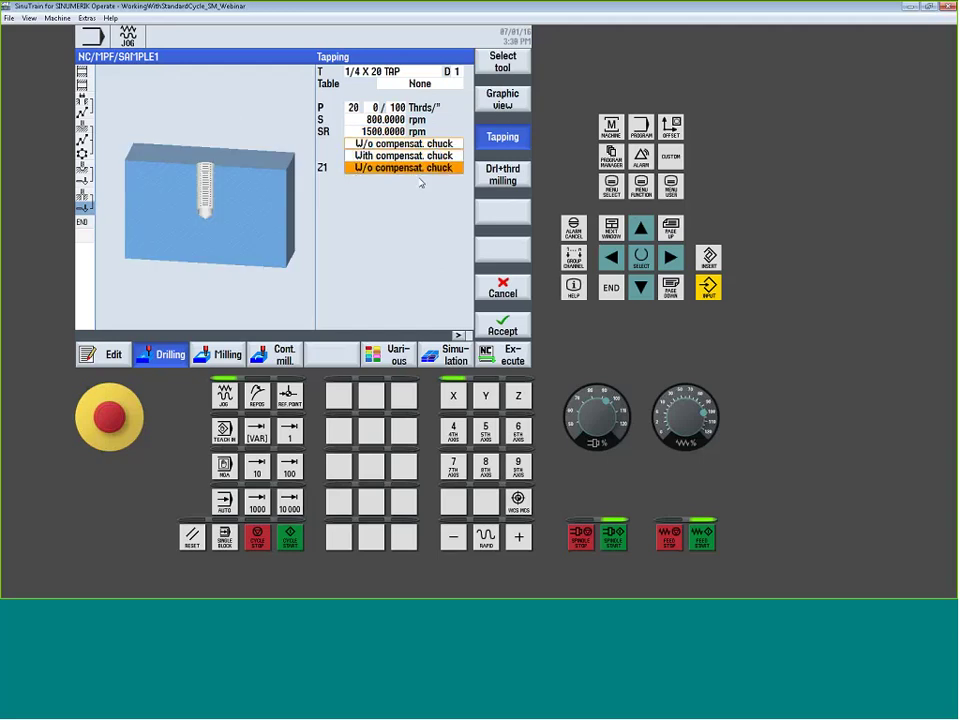
pyautogui.press('Up')
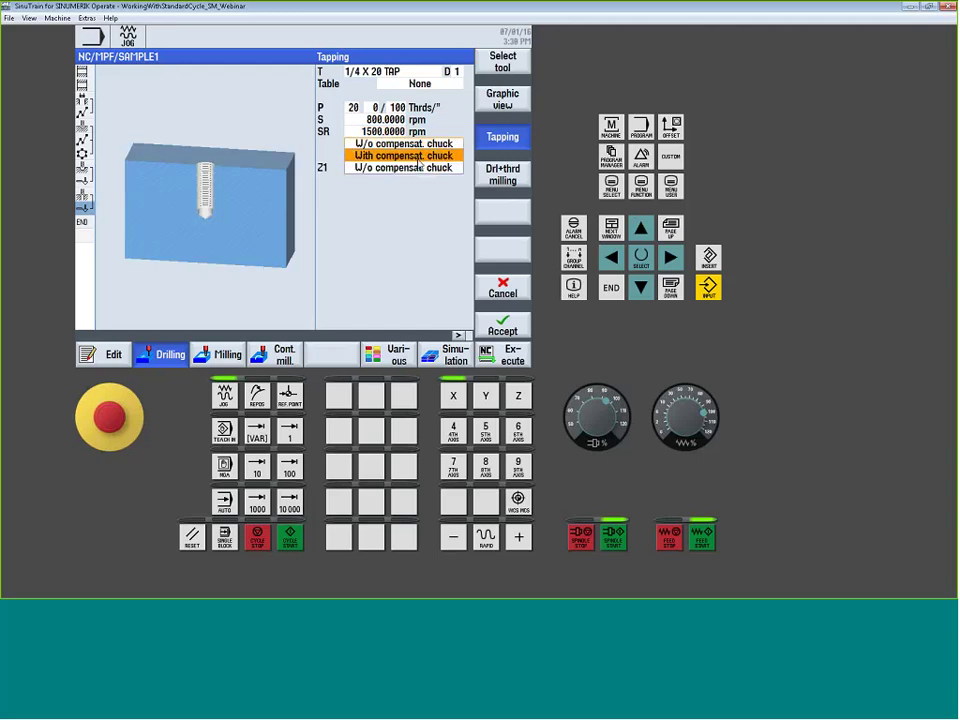
pyautogui.press('Down')
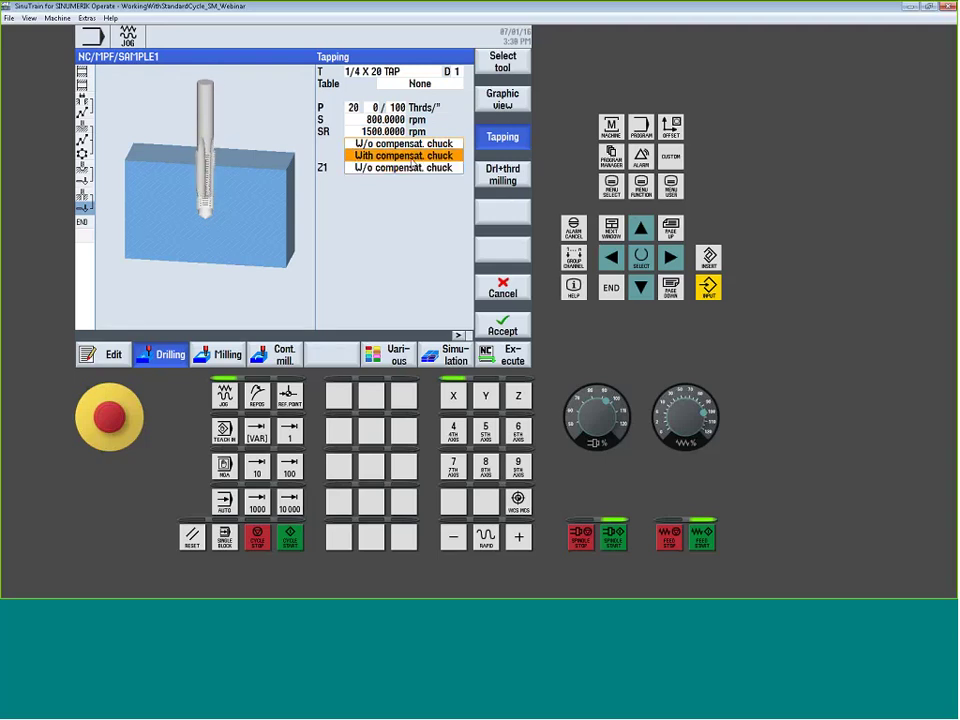
pyautogui.click(411, 158)
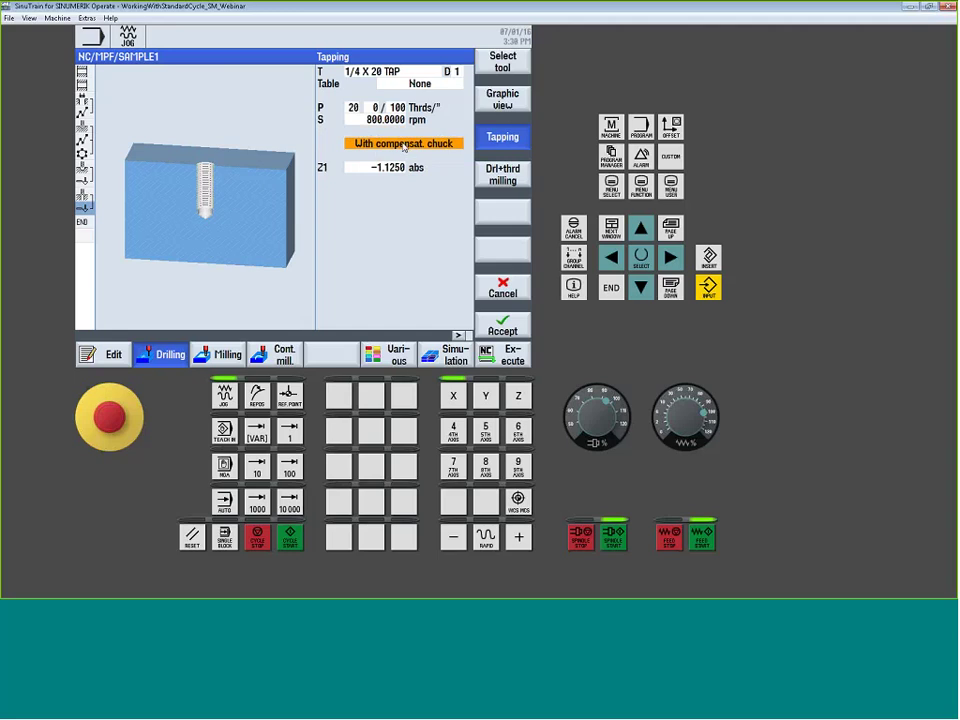
pyautogui.click(404, 146)
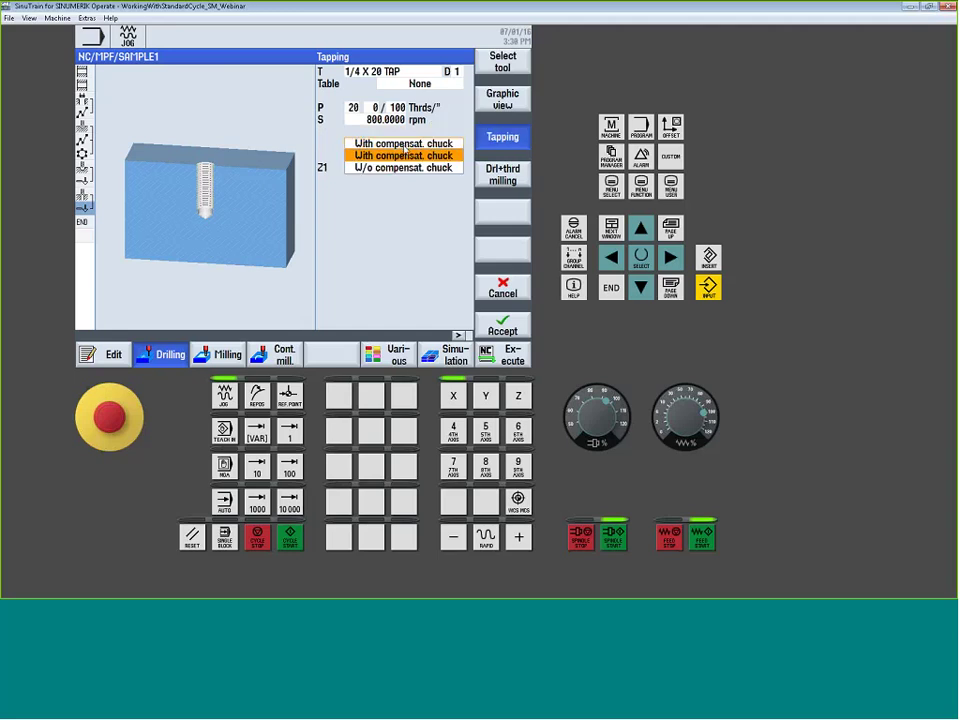
pyautogui.click(404, 167)
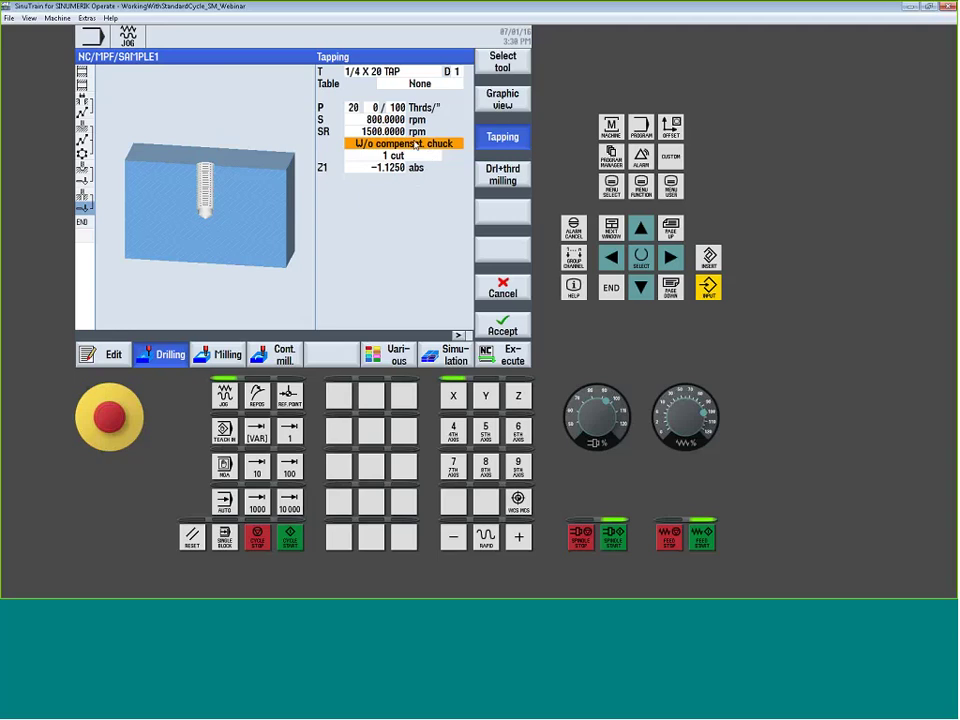
# - Try Chipbreaking as the tapping machining type and switch back to 1 cut
pyautogui.press('Down')
pyautogui.click(405, 155)
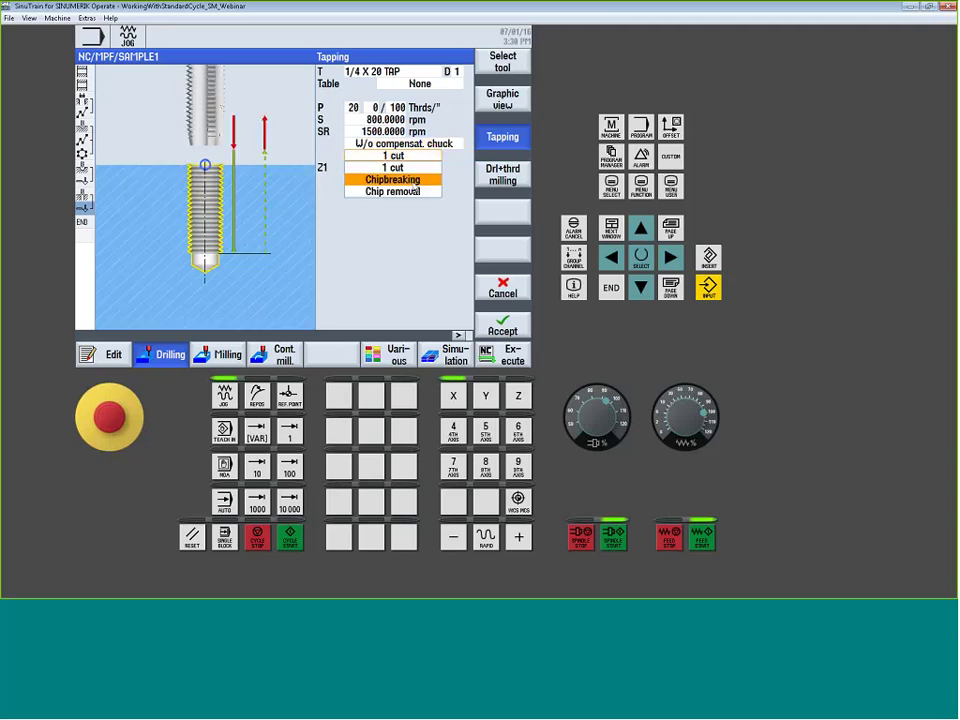
pyautogui.click(405, 179)
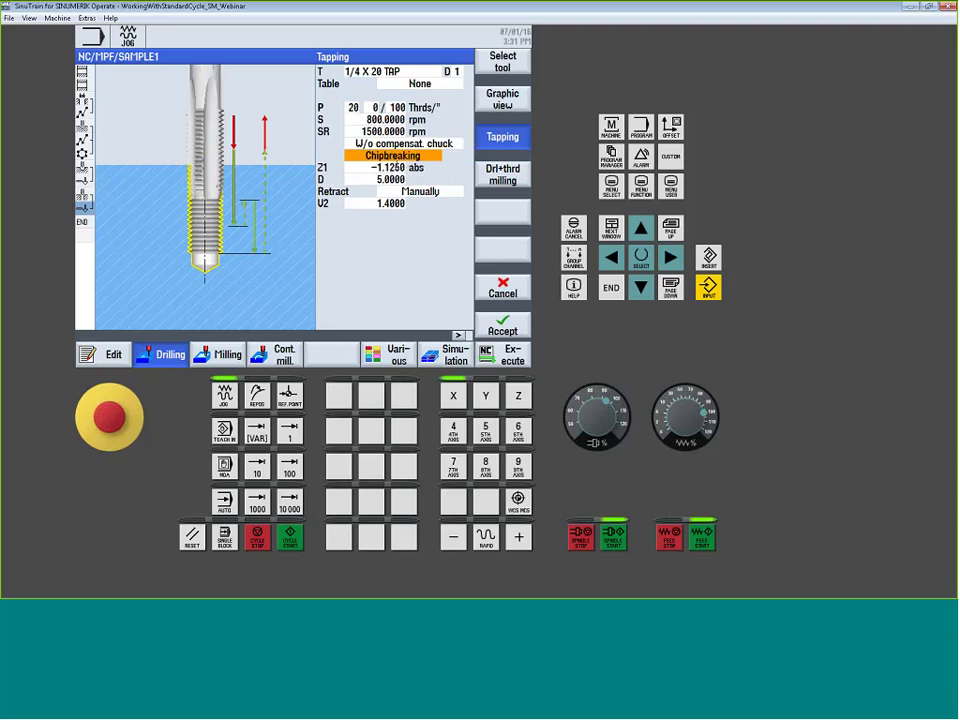
pyautogui.click(405, 157)
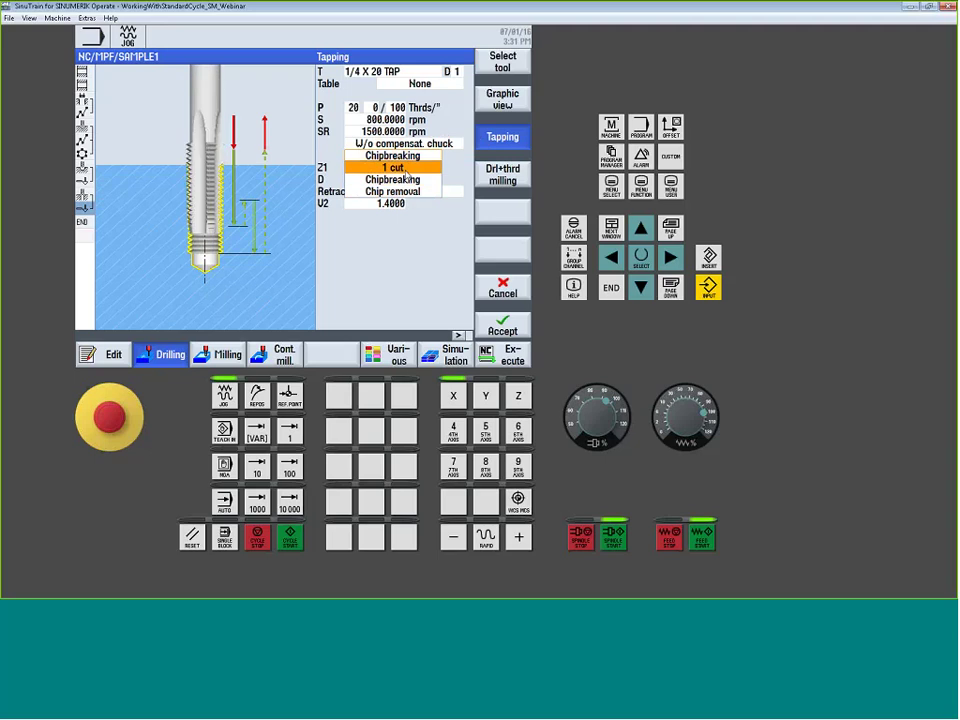
pyautogui.click(405, 168)
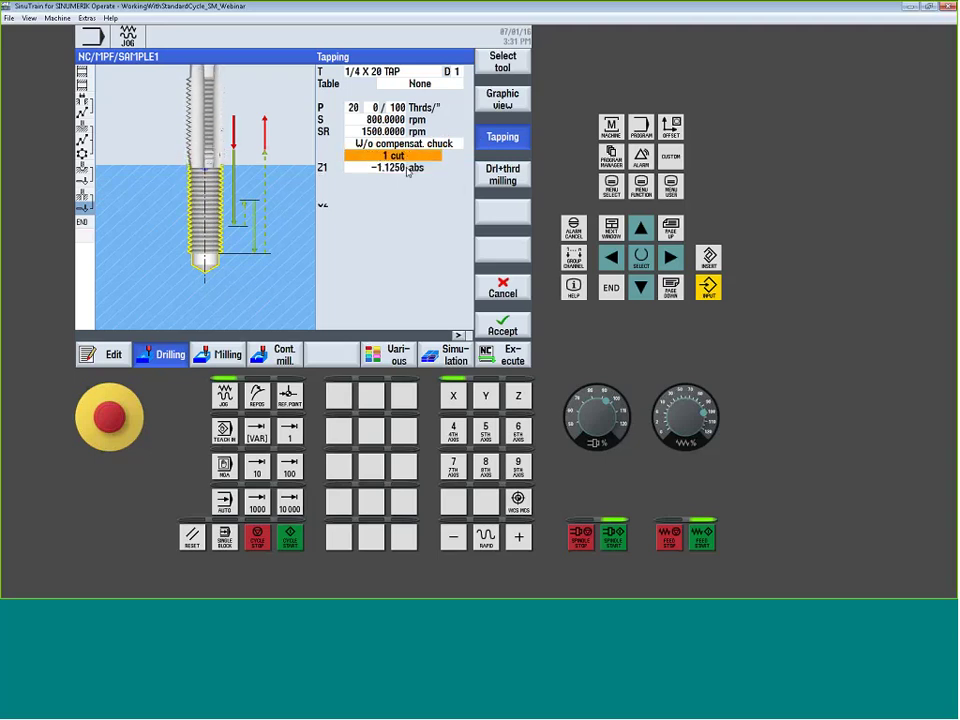
# - Check the thread depth Z1 and accept the Tapping cycle into the program
pyautogui.click(405, 168)
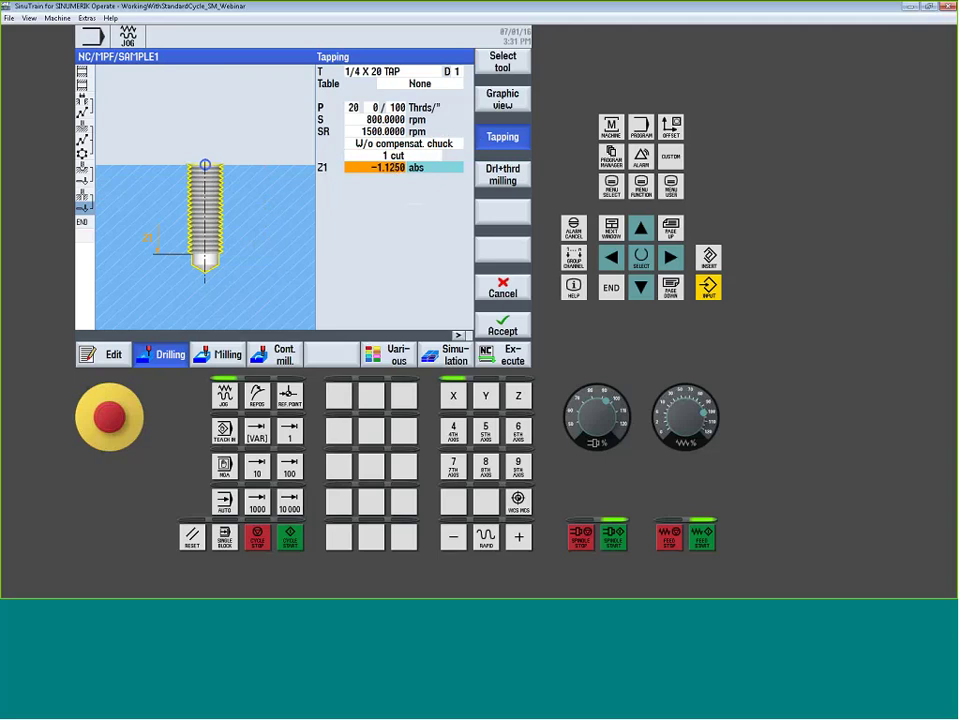
pyautogui.hotkey('shift', 'F8')
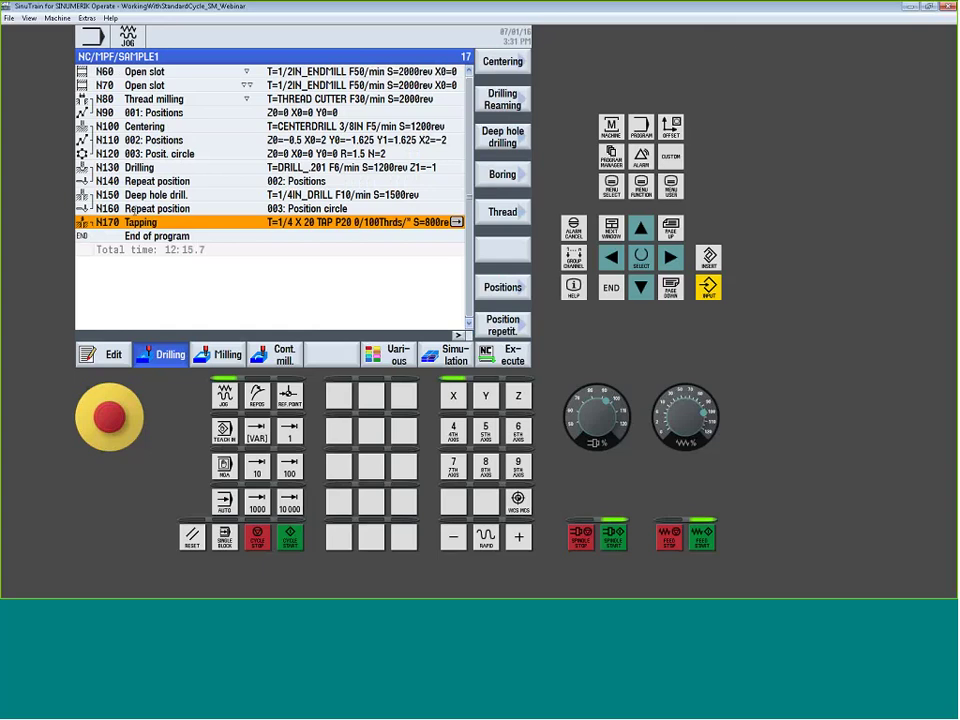
# - Start a new Settings block after the position circle repeat at N160 and look over its blank, clamping and work offset fields
pyautogui.click(140, 208)
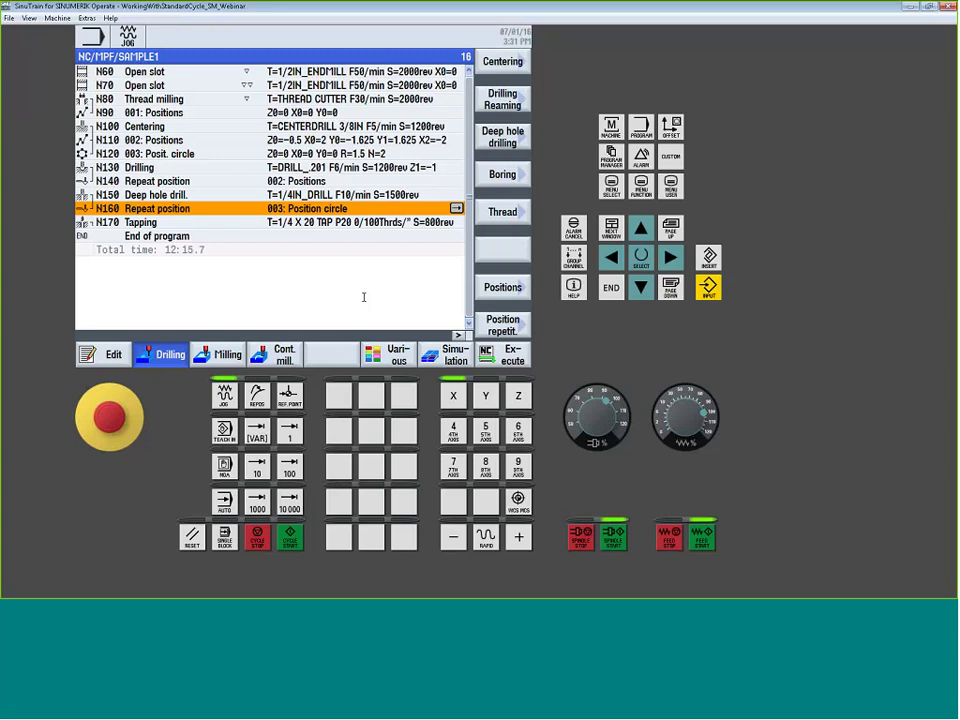
pyautogui.click(396, 362)
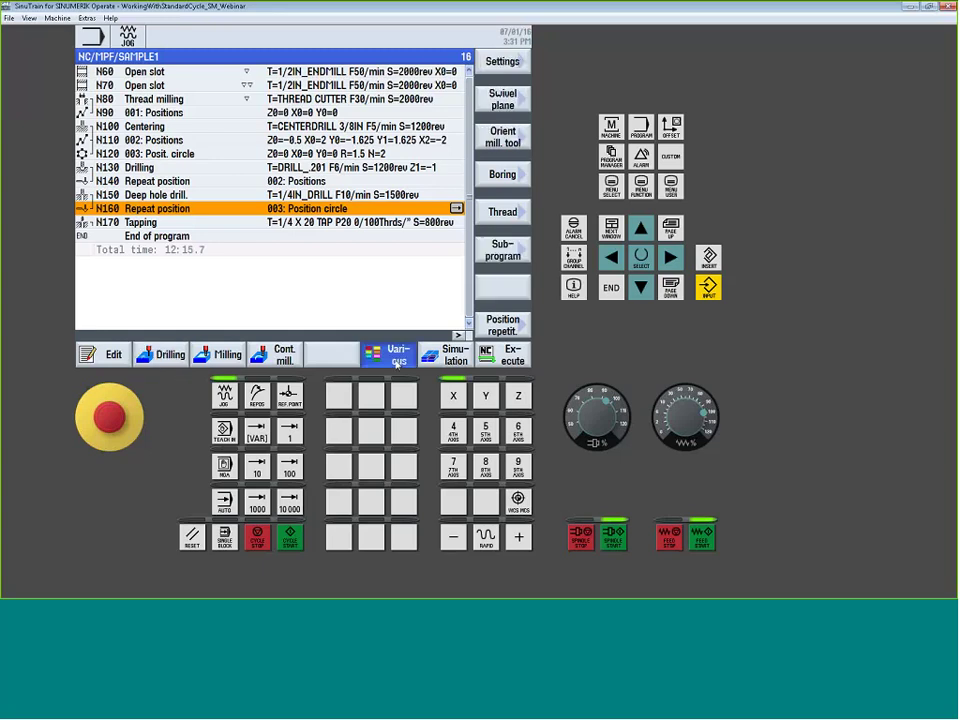
pyautogui.click(503, 62)
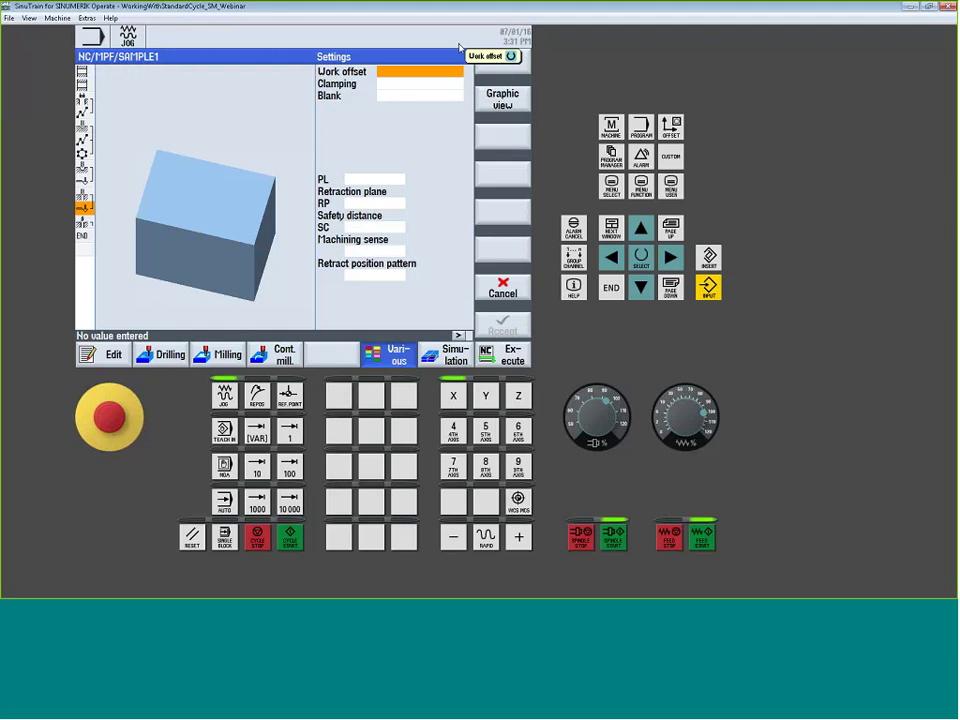
pyautogui.click(406, 97)
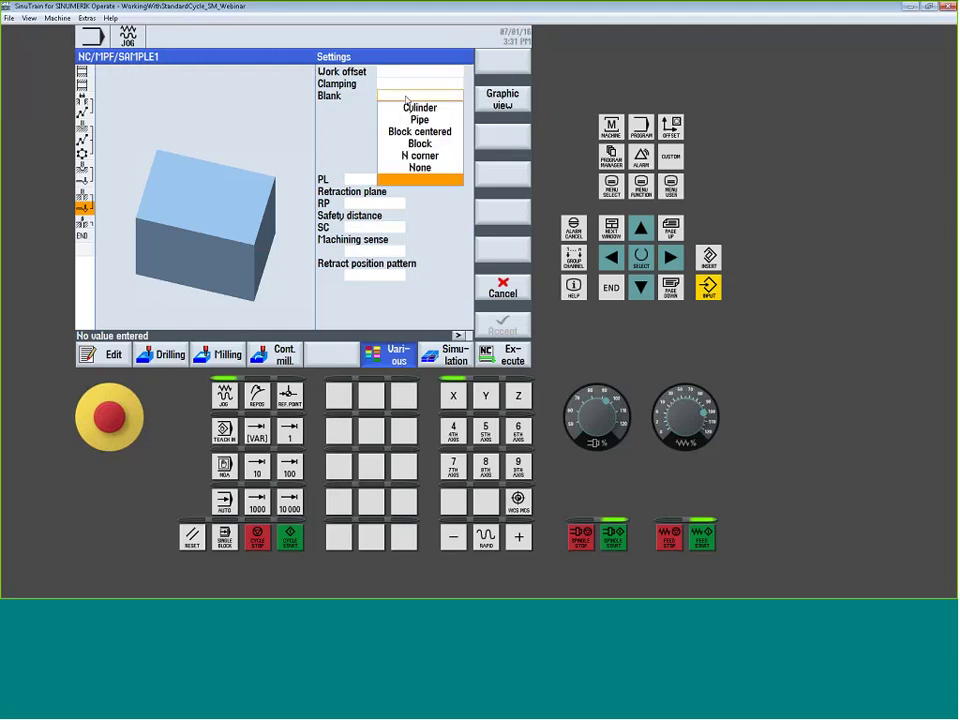
pyautogui.click(407, 86)
pyautogui.click(409, 72)
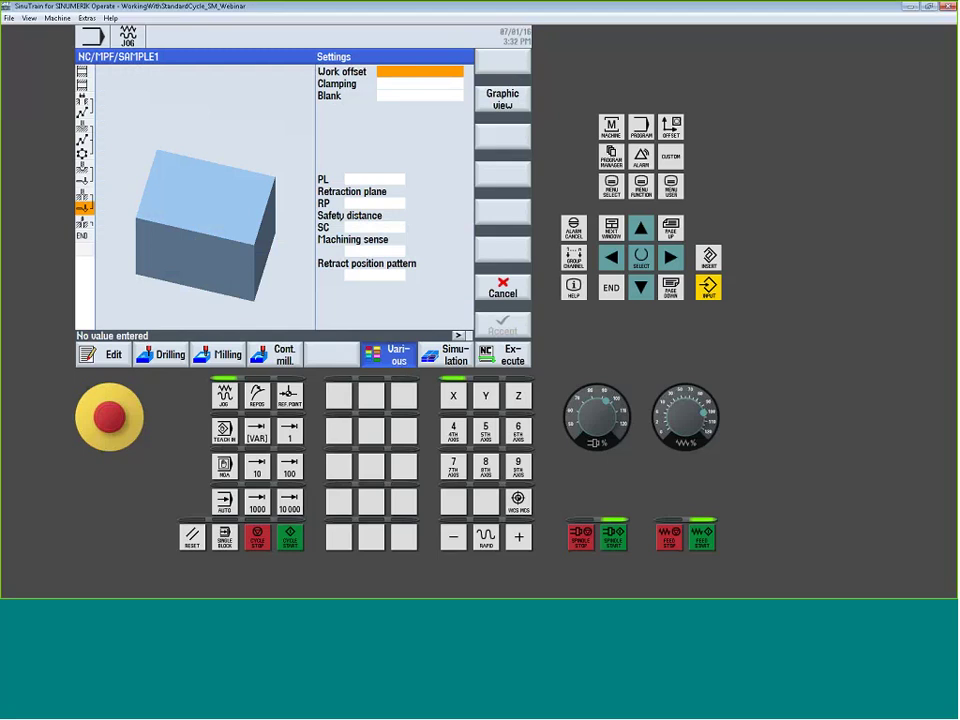
# - Set the retract position pattern to Optimized and the safety distance SC to 0.05 in the Settings block
pyautogui.click(375, 274)
pyautogui.click(386, 275)
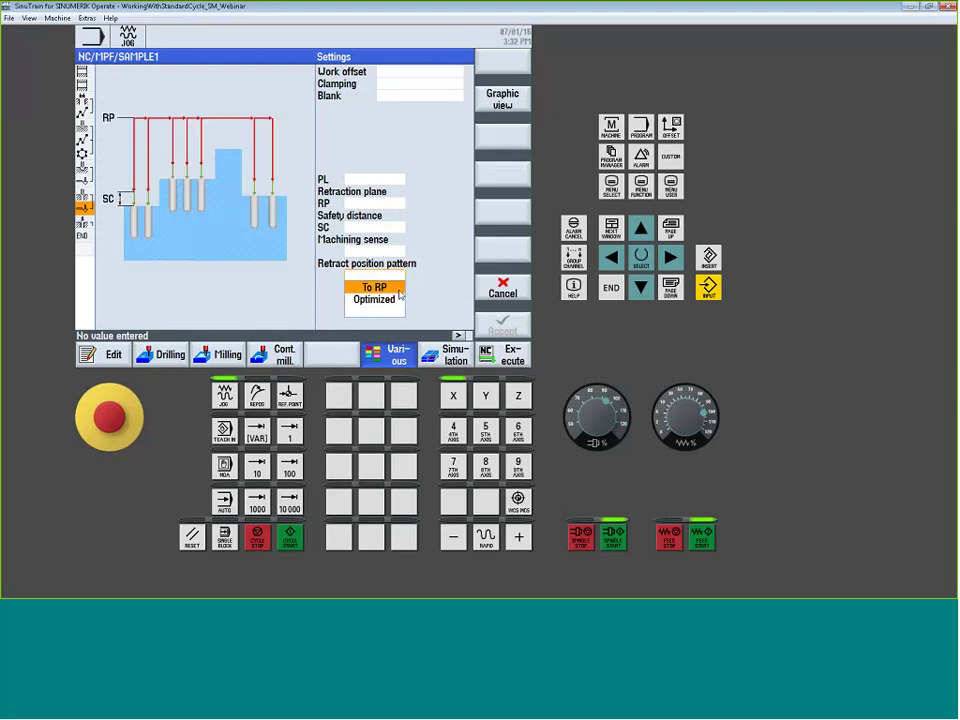
pyautogui.click(388, 300)
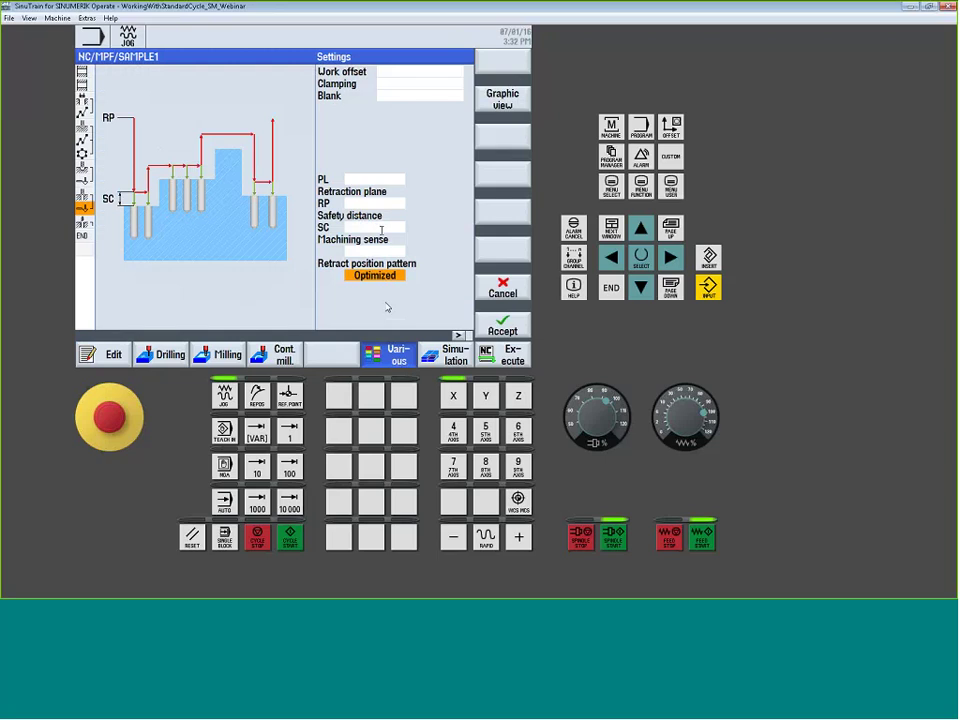
pyautogui.click(381, 228)
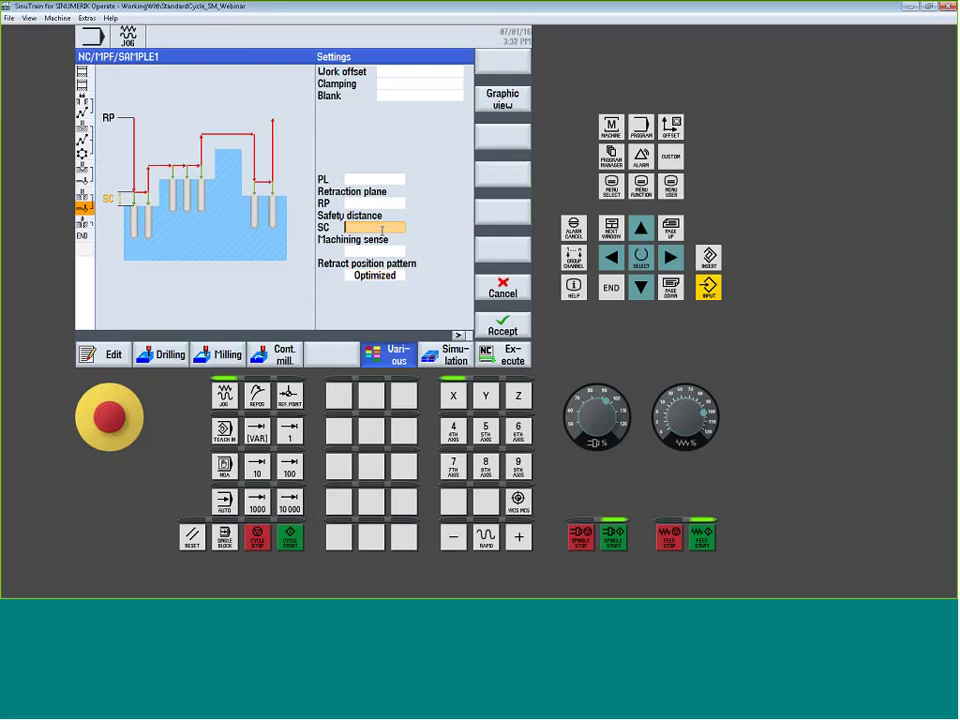
pyautogui.write('0.05')
pyautogui.press('Return')
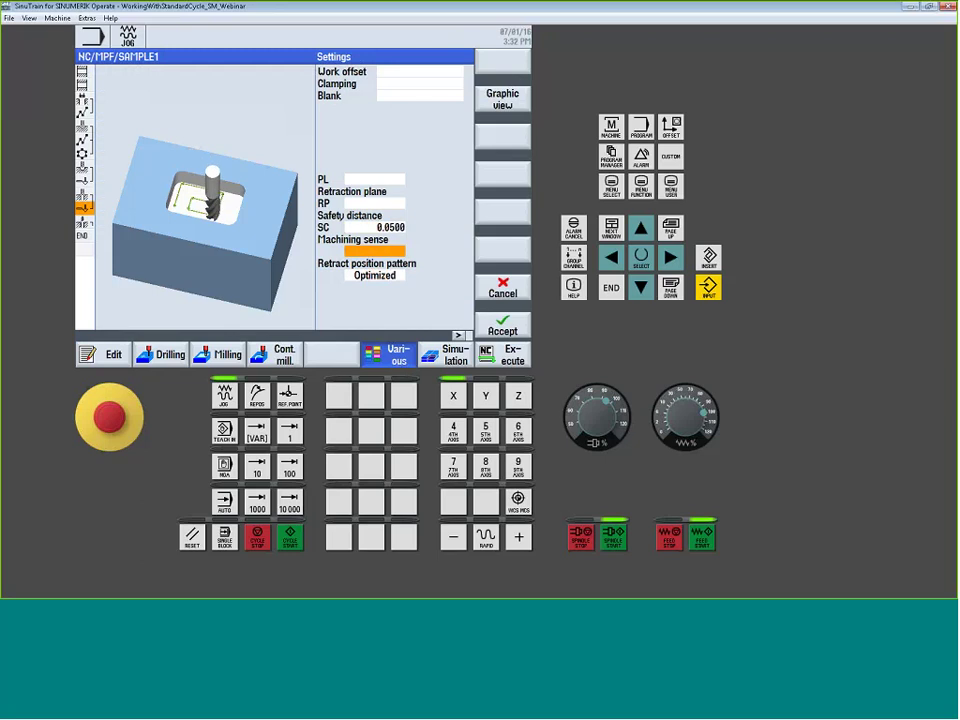
# - Accept the Settings block into the program and select the Tapping cycle that follows it
pyautogui.hotkey('shift', 'F8')
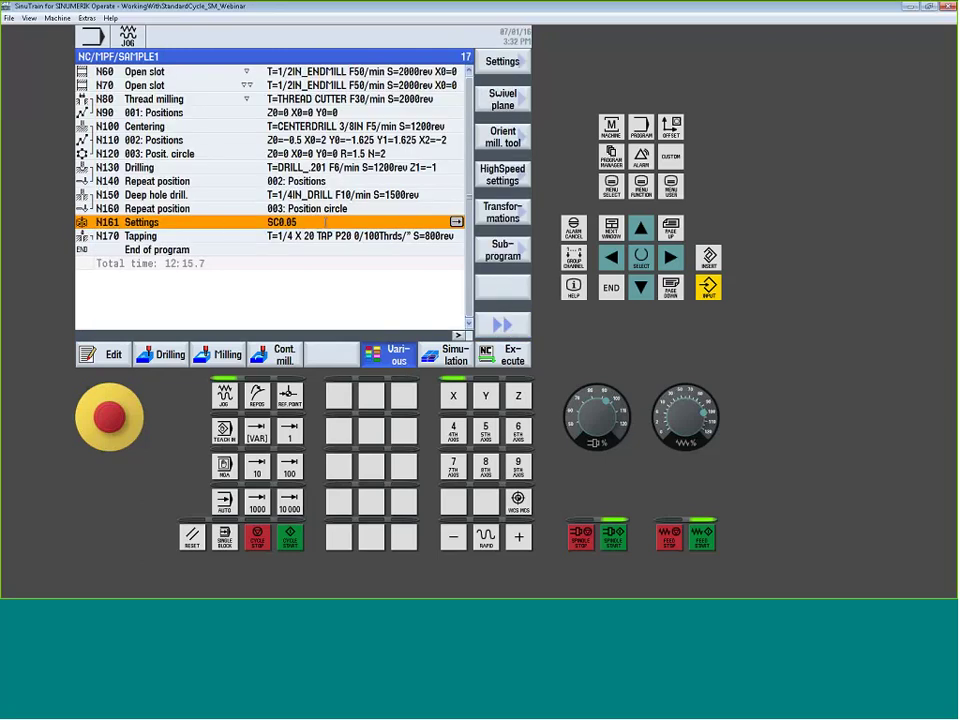
pyautogui.press('Down')
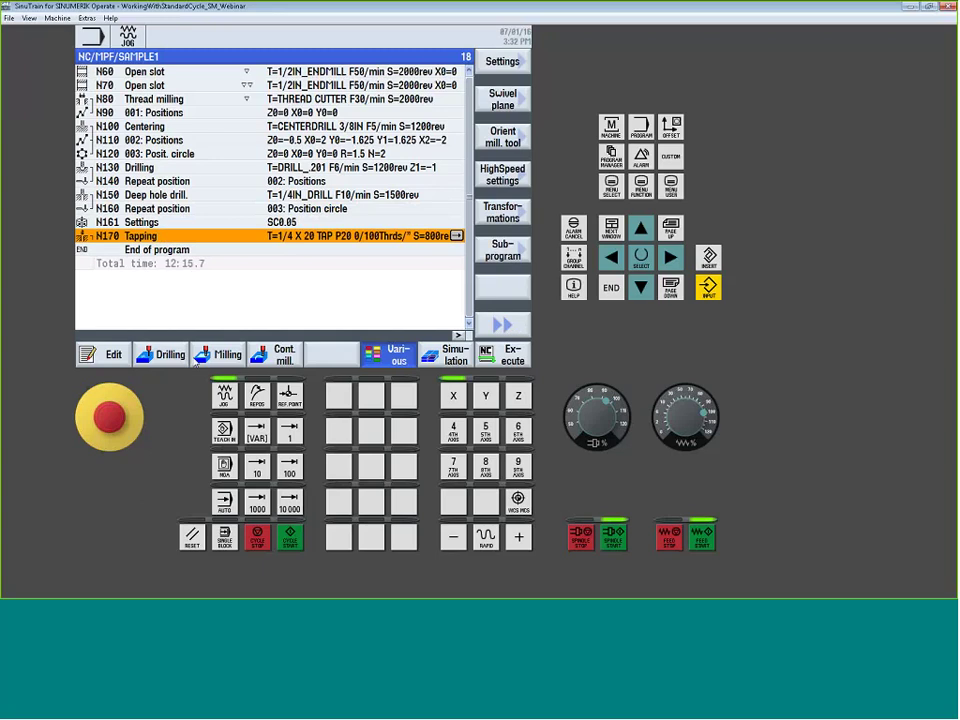
# - Add a free Positions block after the Tapping cycle, clearing X2 and Y3 so it keeps only the two holes at X 2
pyautogui.click(163, 355)
pyautogui.click(500, 285)
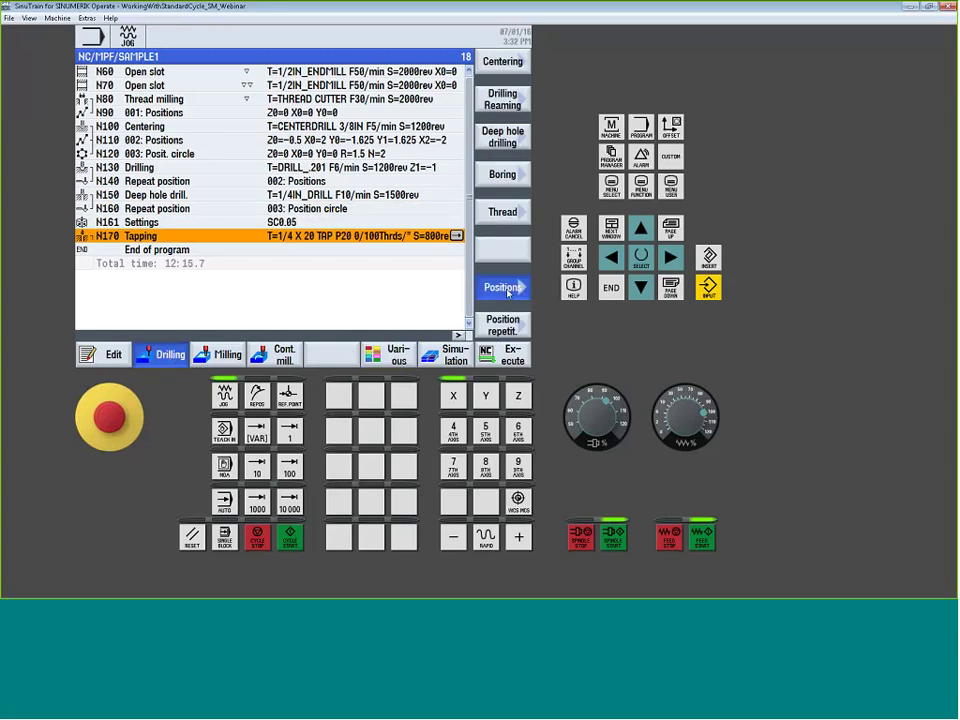
pyautogui.click(508, 138)
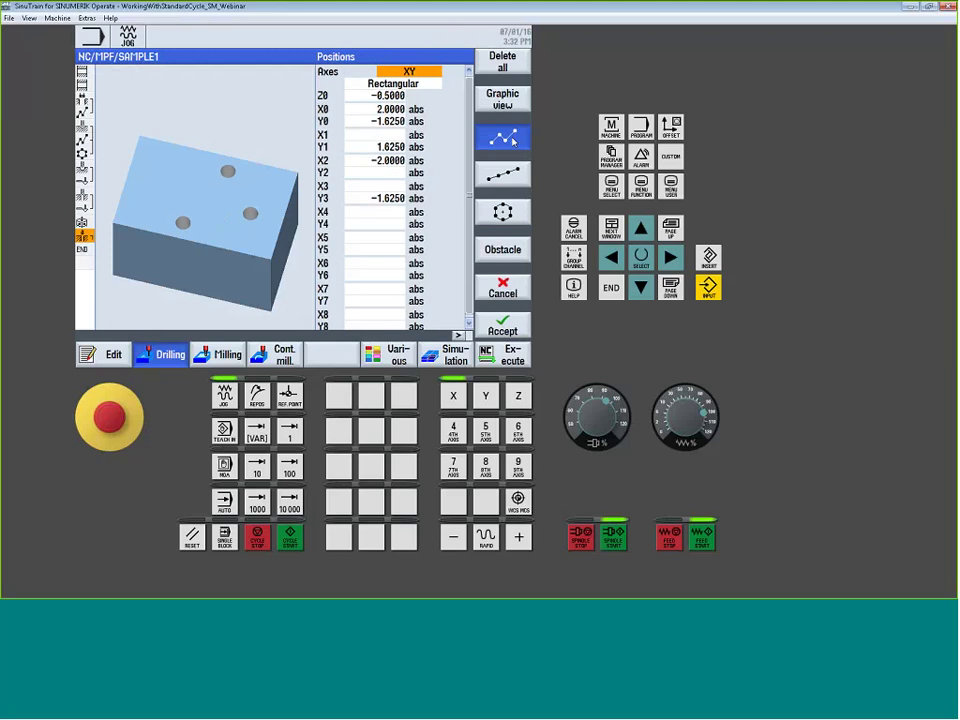
pyautogui.press('Down')
pyautogui.press('Down')
pyautogui.press('Down')
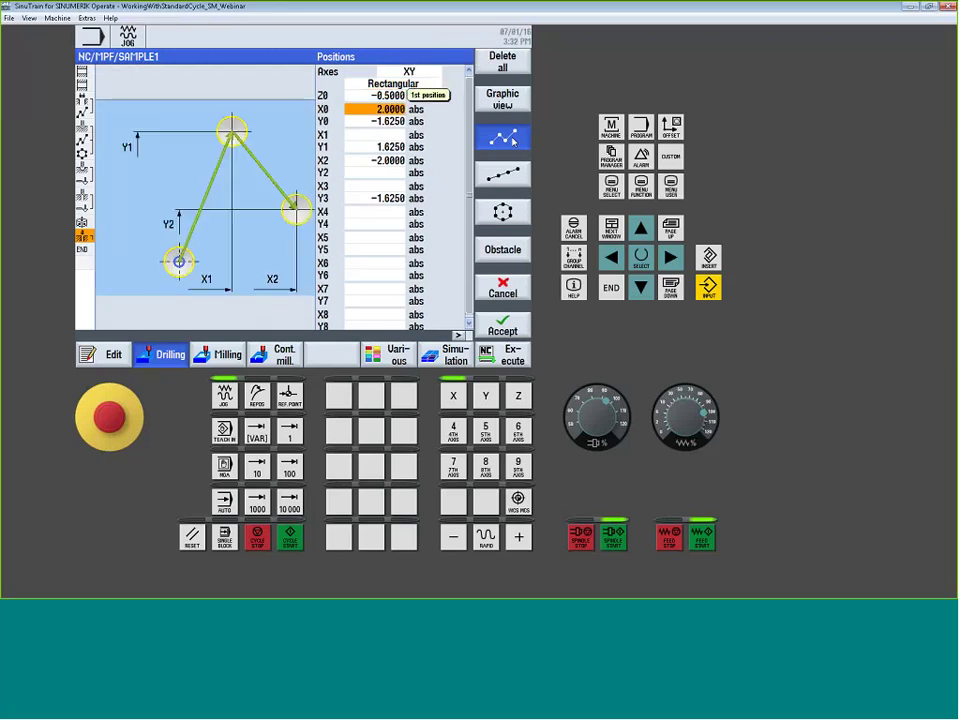
pyautogui.press('Down')
pyautogui.press('Down')
pyautogui.press('Down')
pyautogui.press('Down')
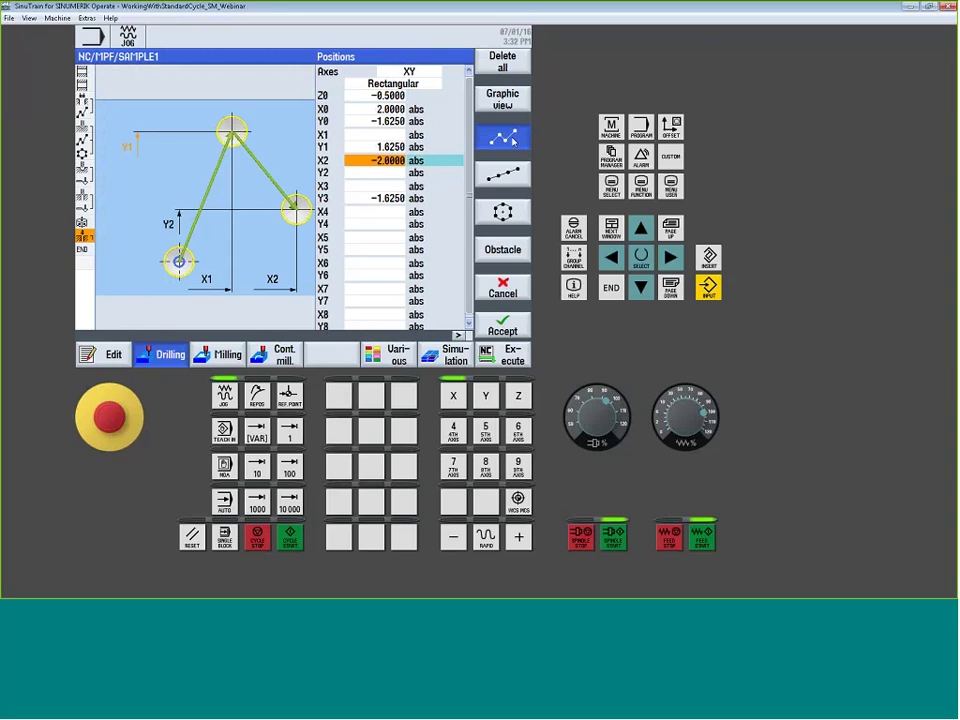
pyautogui.press('Down')
pyautogui.press('Down')
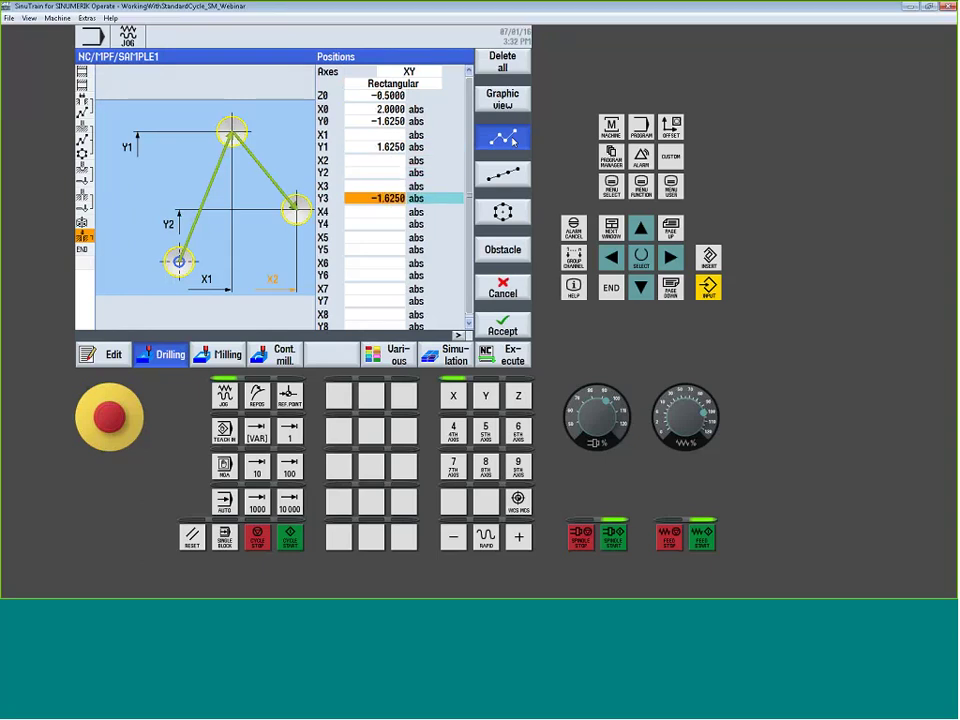
pyautogui.press('BackSpace')
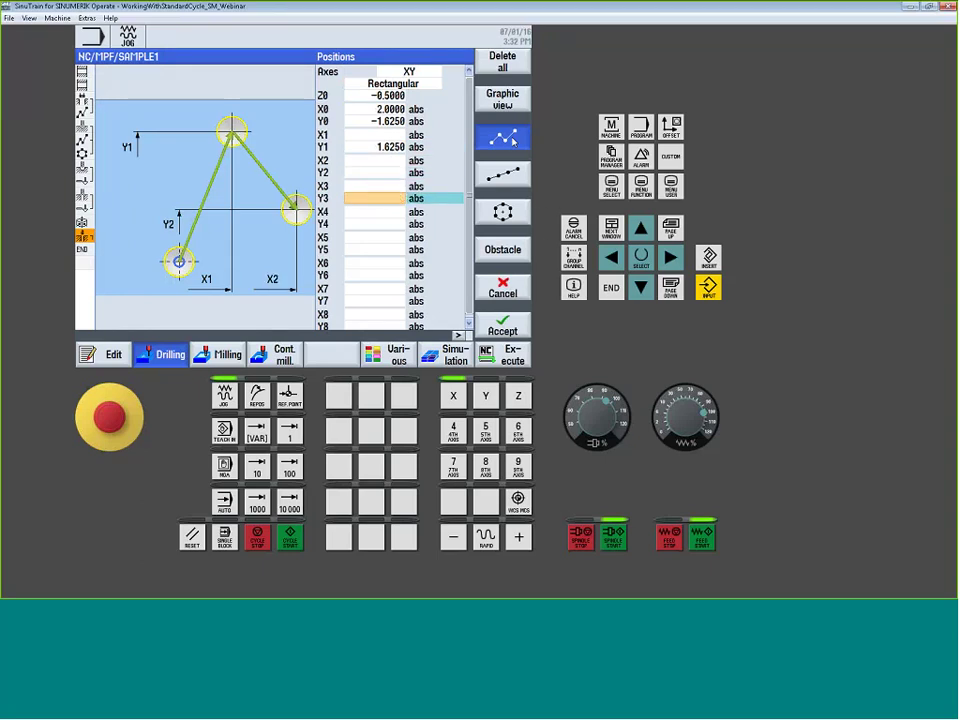
pyautogui.hotkey('shift', 'F8')
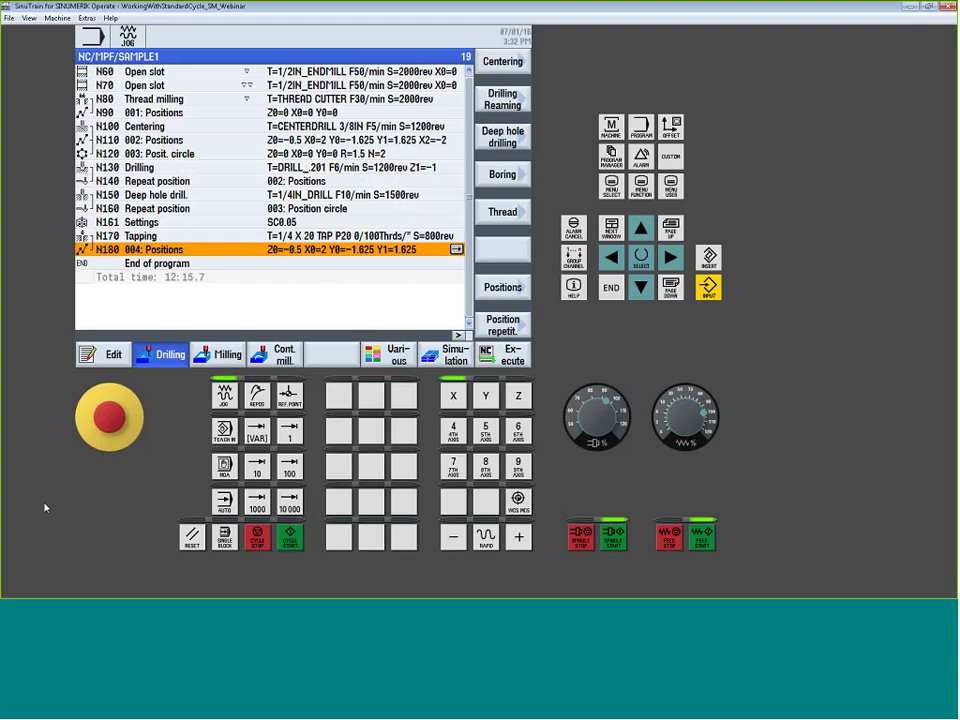
# - Bring up the part drawing beside the program and add an Obstacle block with Z 1 after the new positions
pyautogui.hotkey('alt', 'Tab')
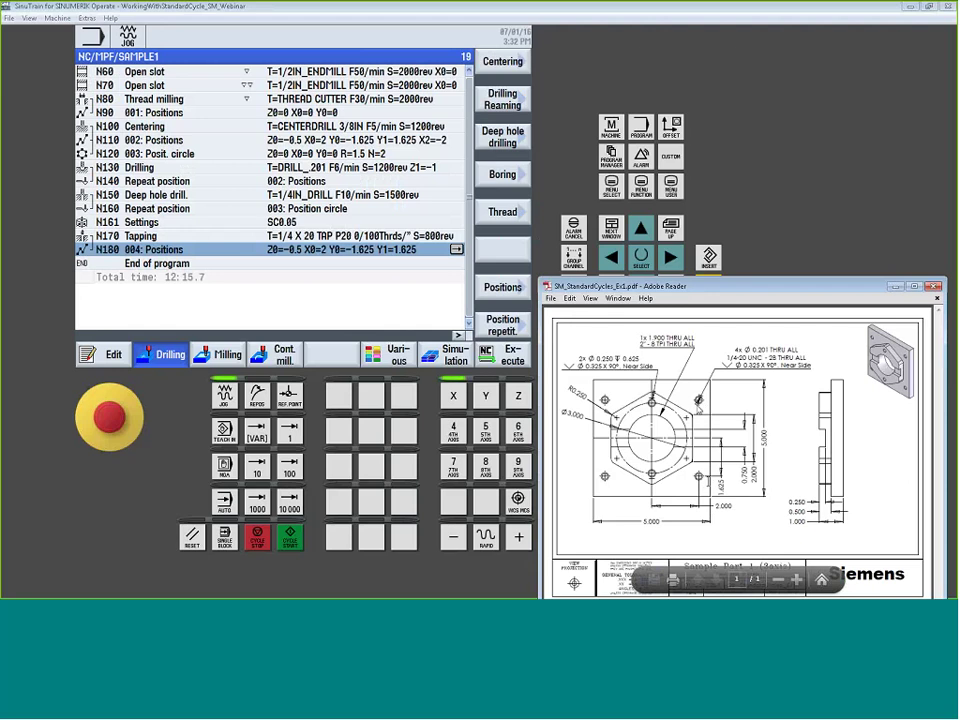
pyautogui.click(498, 287)
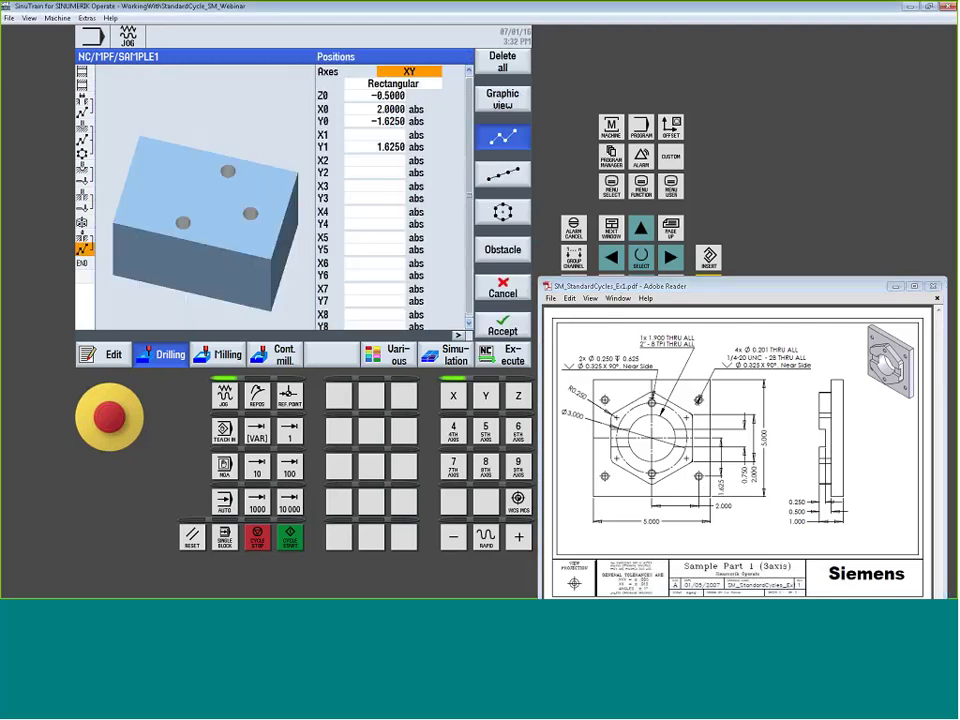
pyautogui.click(505, 250)
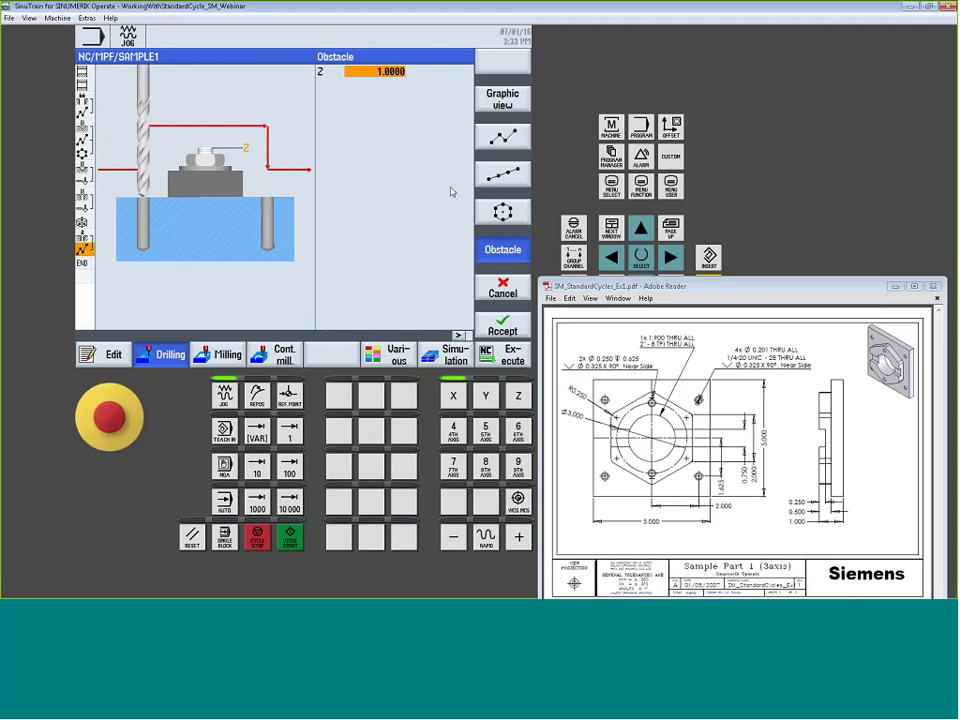
pyautogui.hotkey('shift', 'F8')
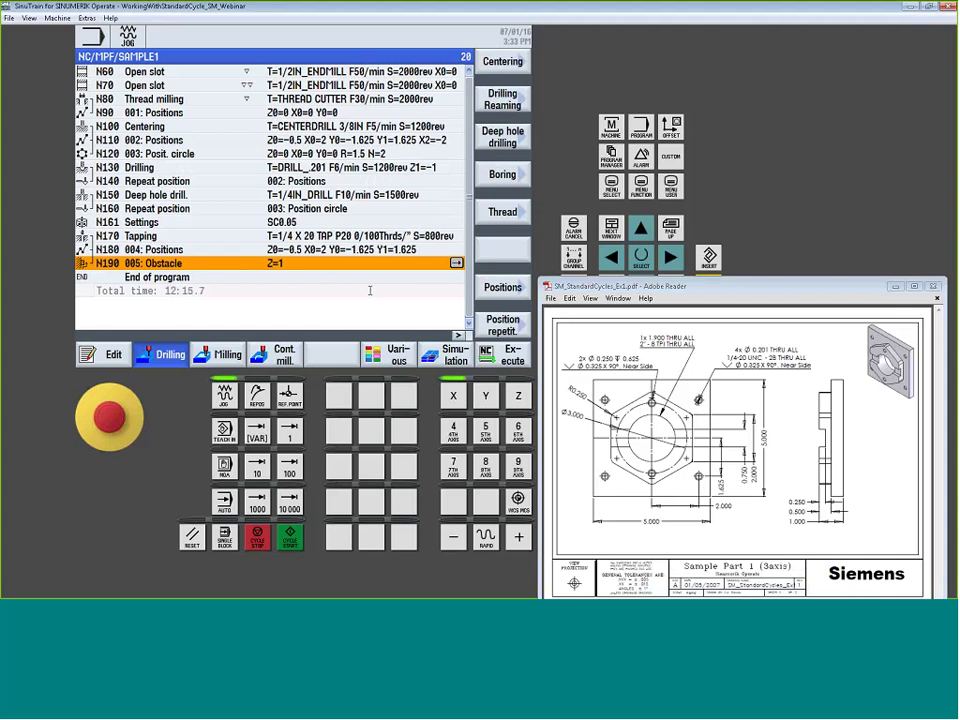
# - Start another free Positions block after the obstacle and set its first position to X0 -2 and Y0 1.625
pyautogui.click(509, 297)
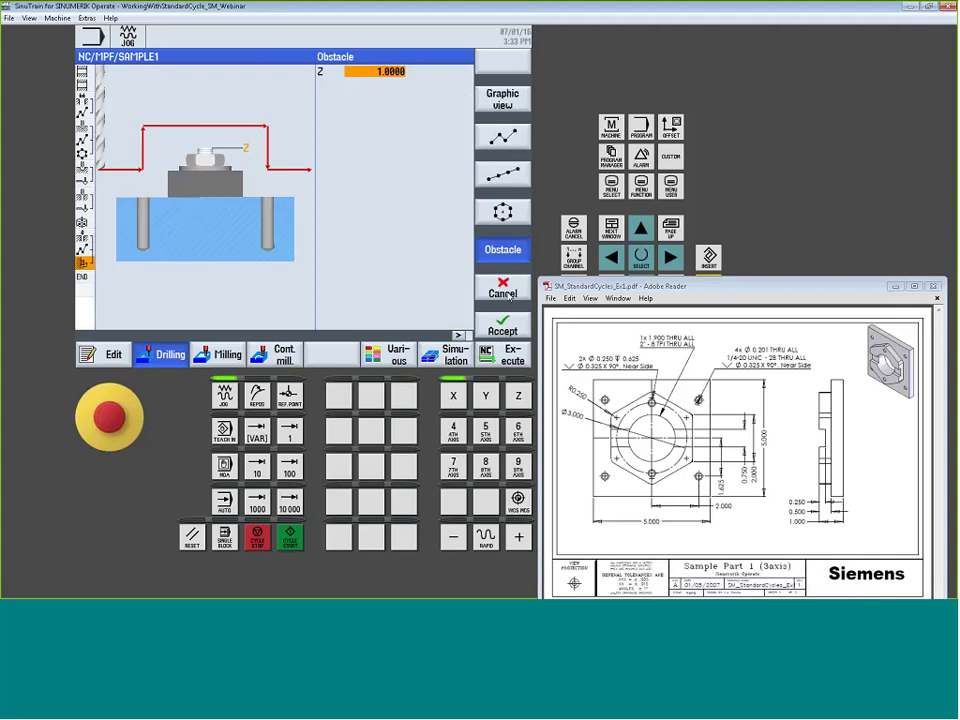
pyautogui.click(502, 140)
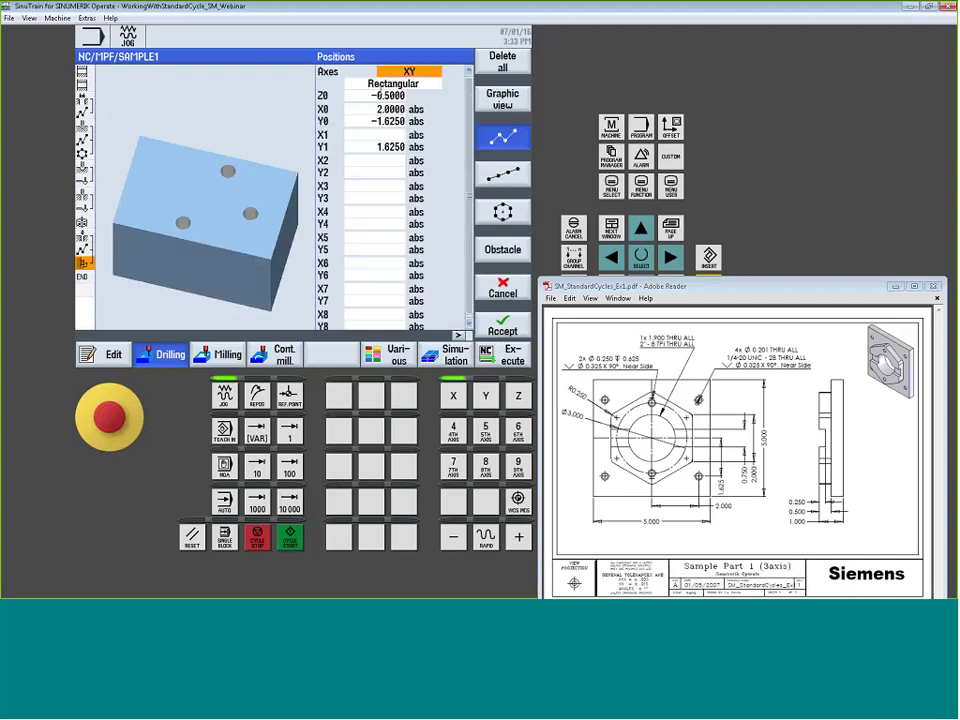
pyautogui.click(378, 108)
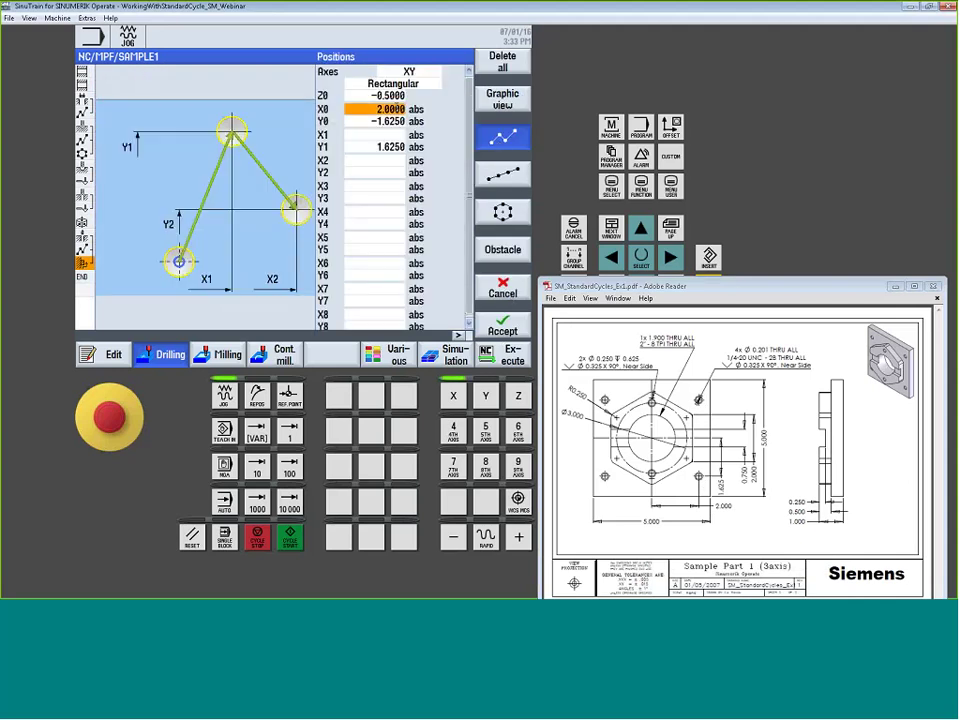
pyautogui.click(378, 108)
pyautogui.write('-')
pyautogui.press('Return')
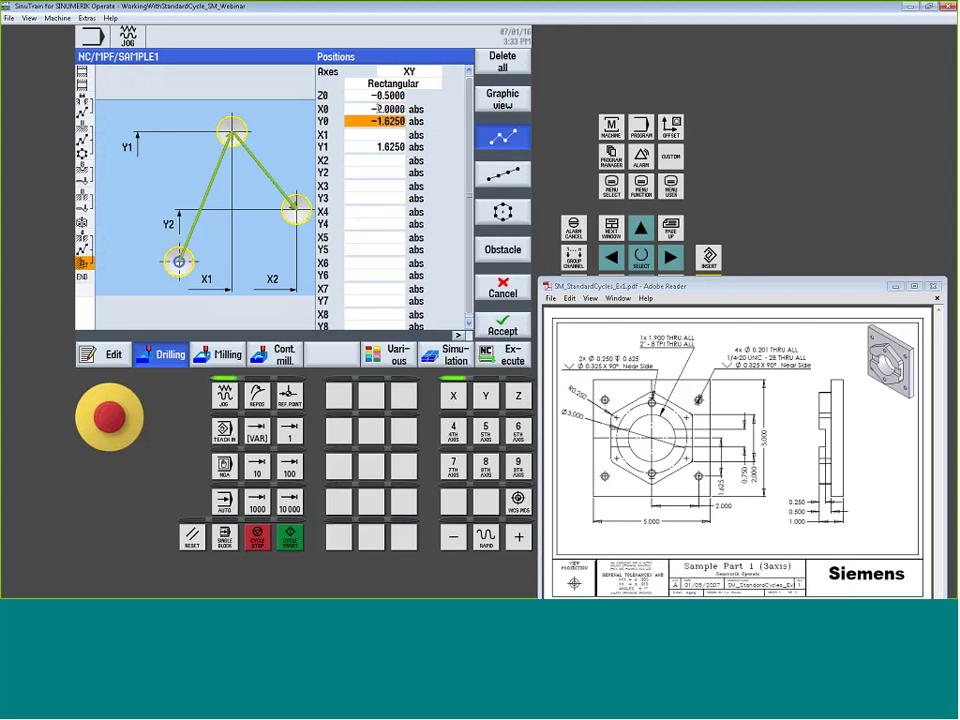
pyautogui.write('1.62')
pyautogui.press('Return')
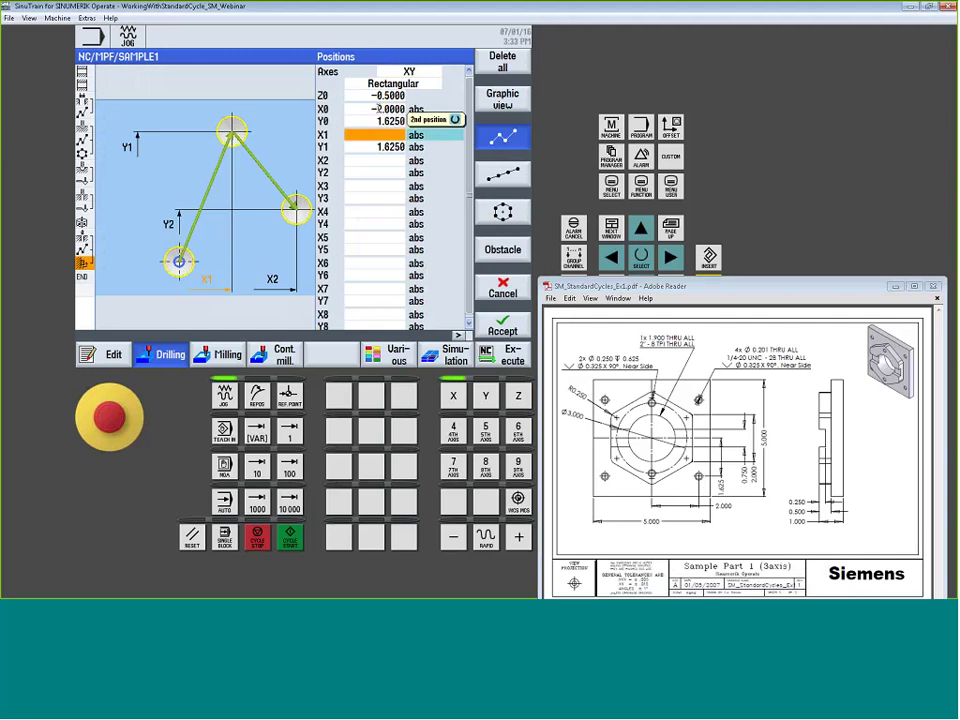
# - Set the second position's Y1 to -1.625, leaving X1 empty, and accept the Positions block into the program
pyautogui.press('Return')
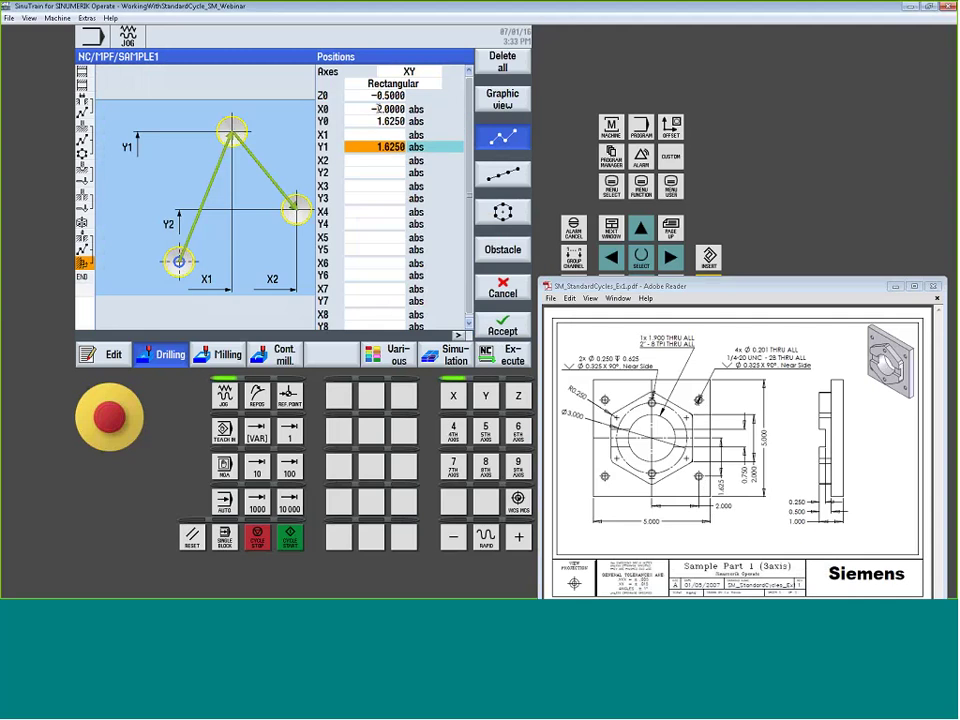
pyautogui.write('-1.362')
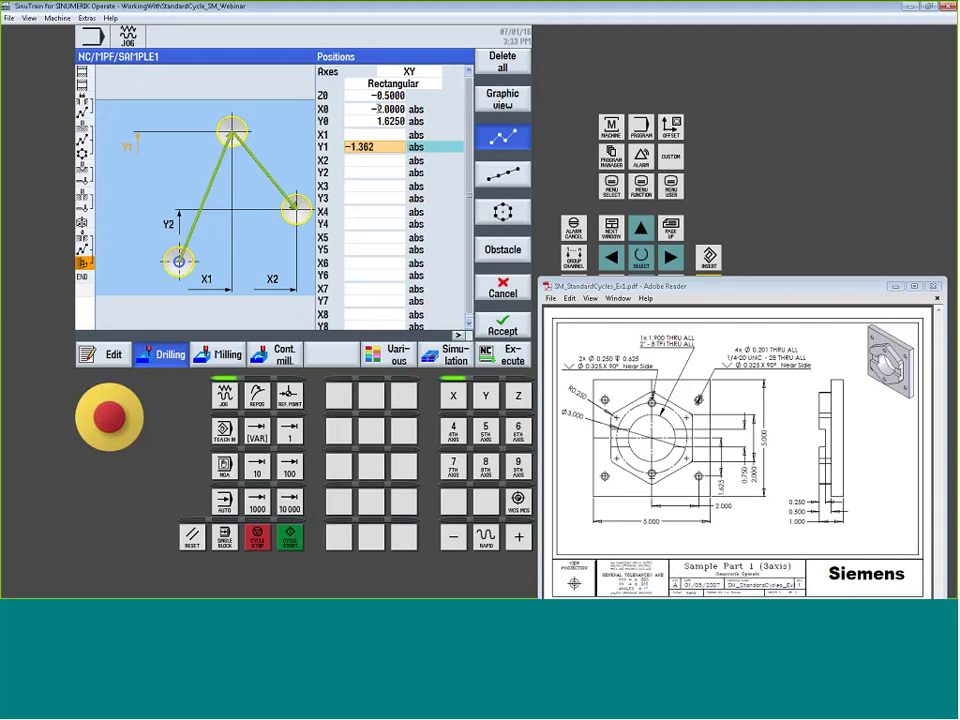
pyautogui.write('5')
pyautogui.press('BackSpace')
pyautogui.press('BackSpace')
pyautogui.press('BackSpace')
pyautogui.press('BackSpace')
pyautogui.write('625')
pyautogui.press('Return')
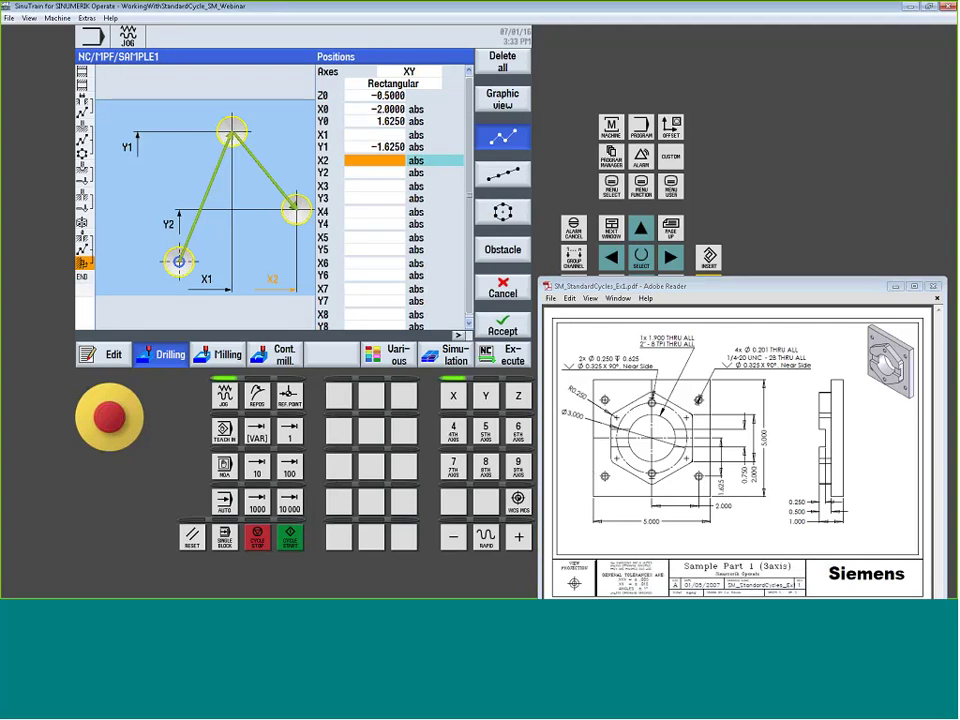
pyautogui.click(510, 327)
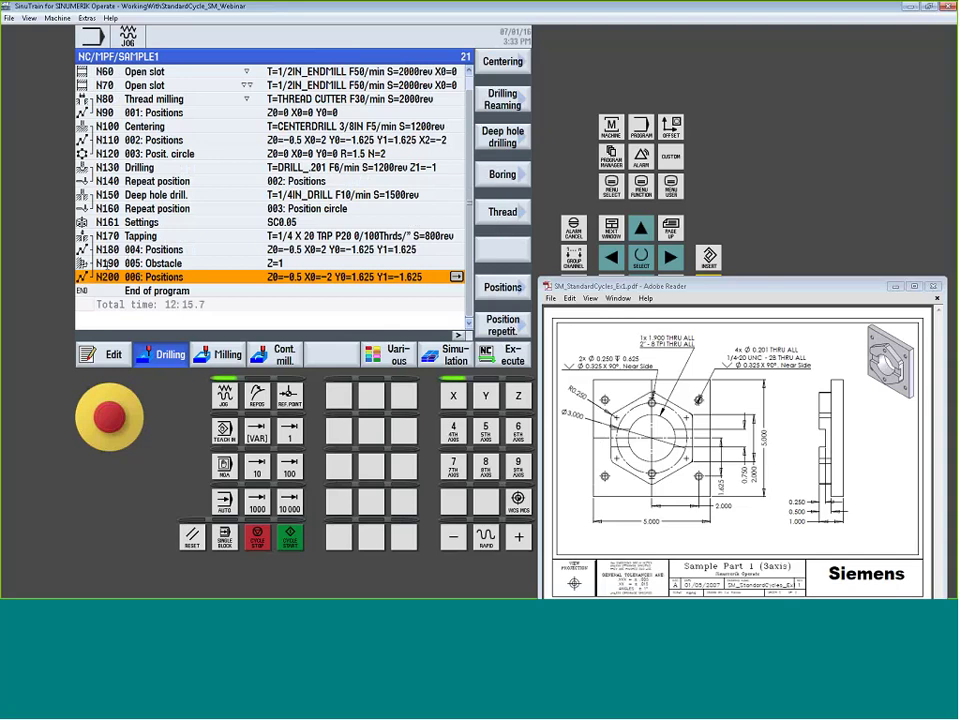
# - Simulate the program in 3D with the tool path shown, deleting the path drawn during the early milling
pyautogui.click(455, 354)
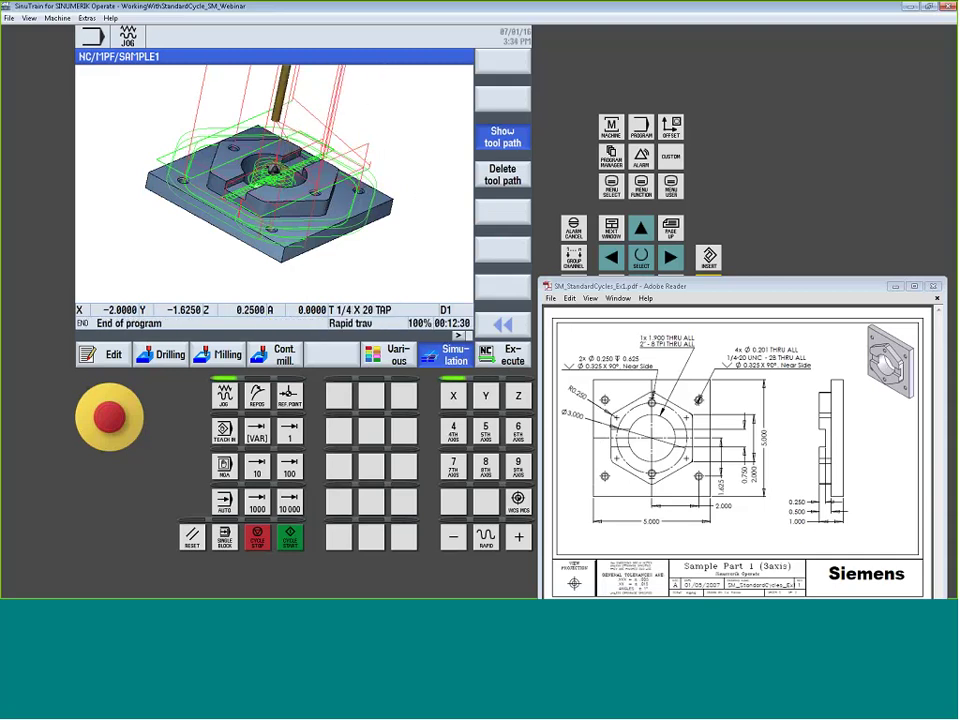
pyautogui.click(503, 324)
pyautogui.click(503, 324)
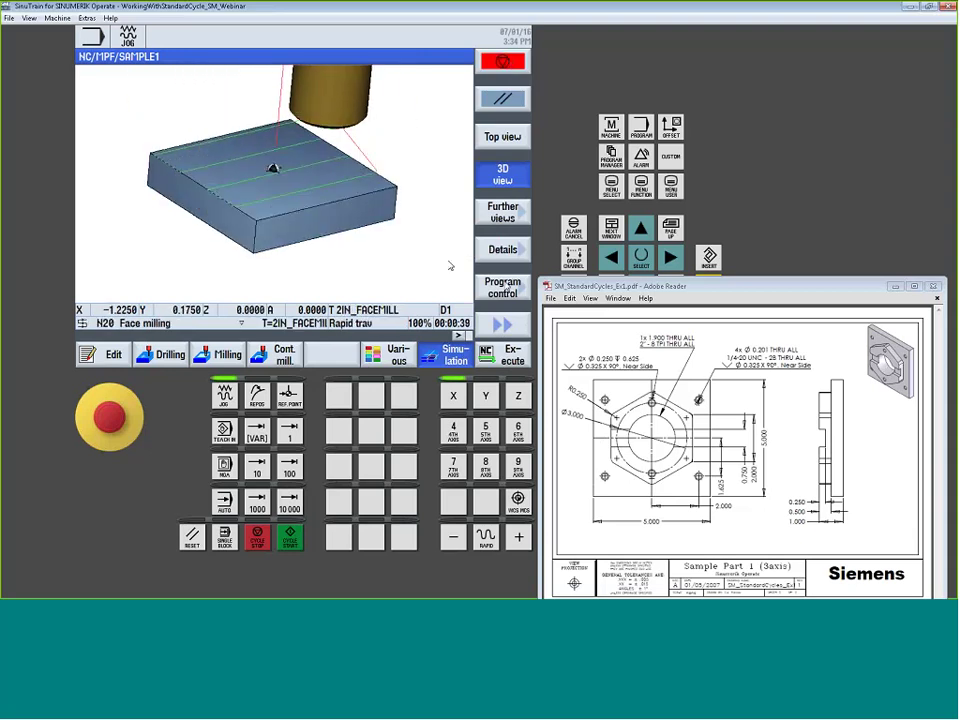
pyautogui.click(503, 323)
pyautogui.click(500, 178)
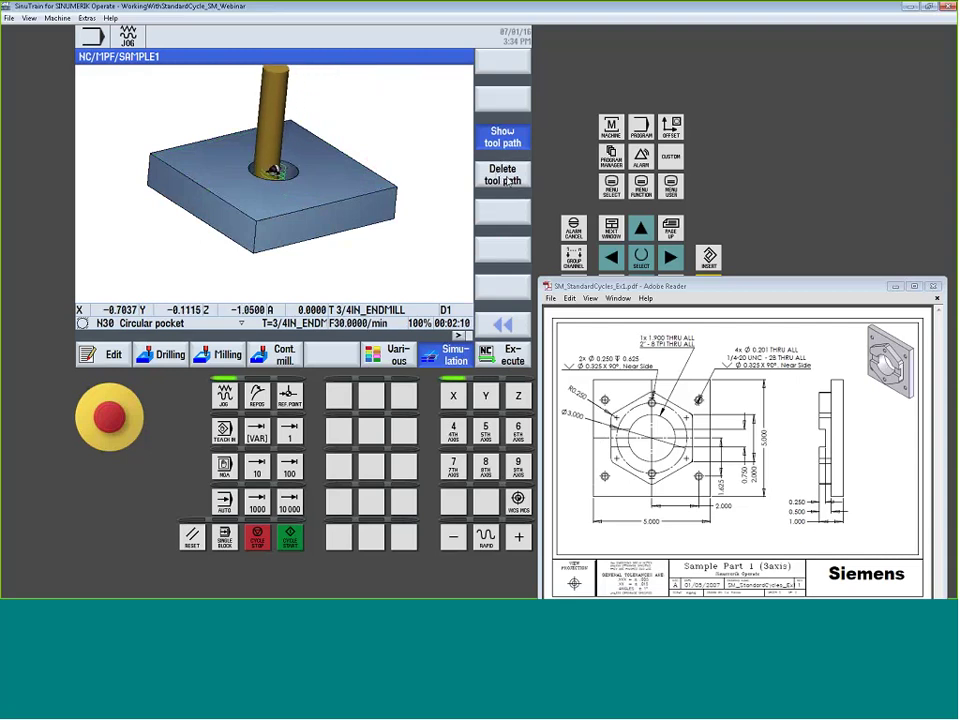
pyautogui.click(503, 142)
pyautogui.click(503, 142)
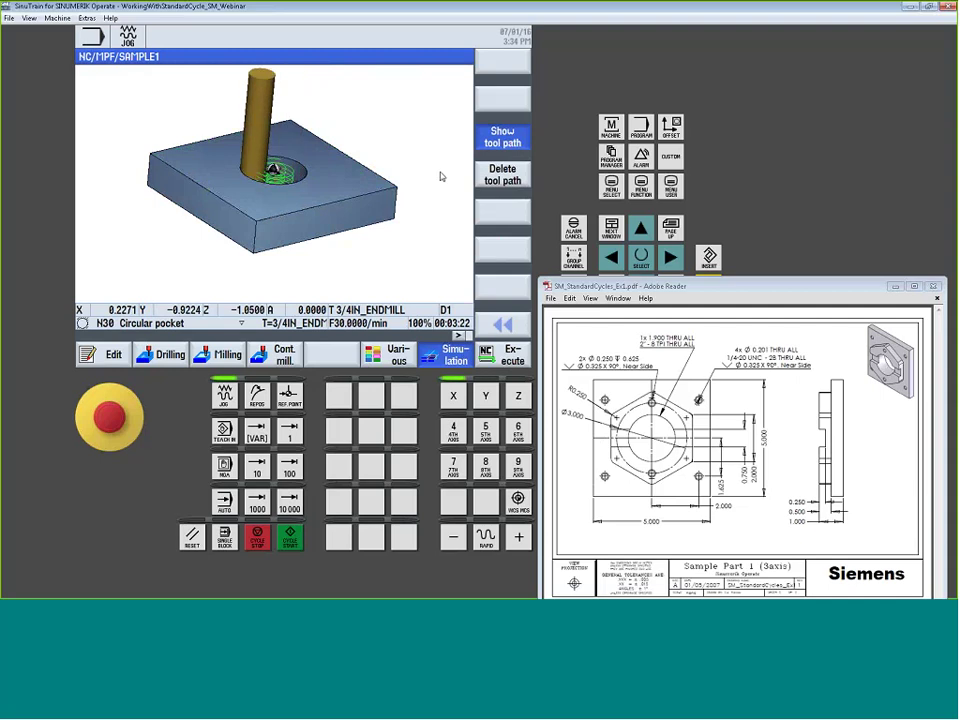
# - Delete the milling and drilling tool paths during the simulation and examine the tapping retraction moves from a lower angle
pyautogui.click(503, 175)
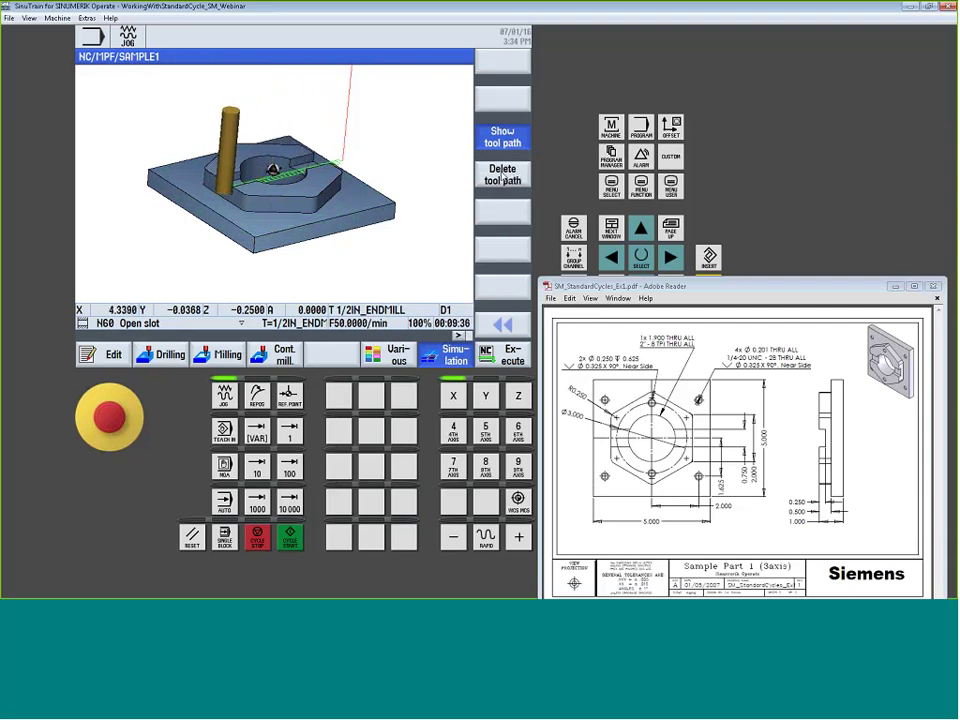
pyautogui.click(500, 178)
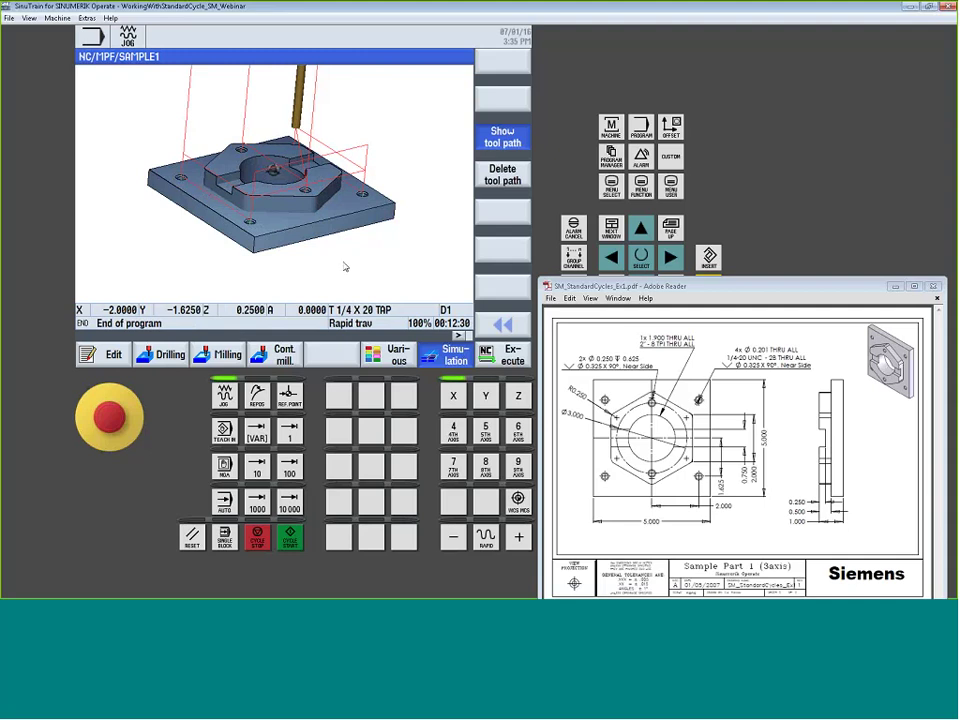
pyautogui.moveTo(345, 268); pyautogui.dragTo(348, 260)
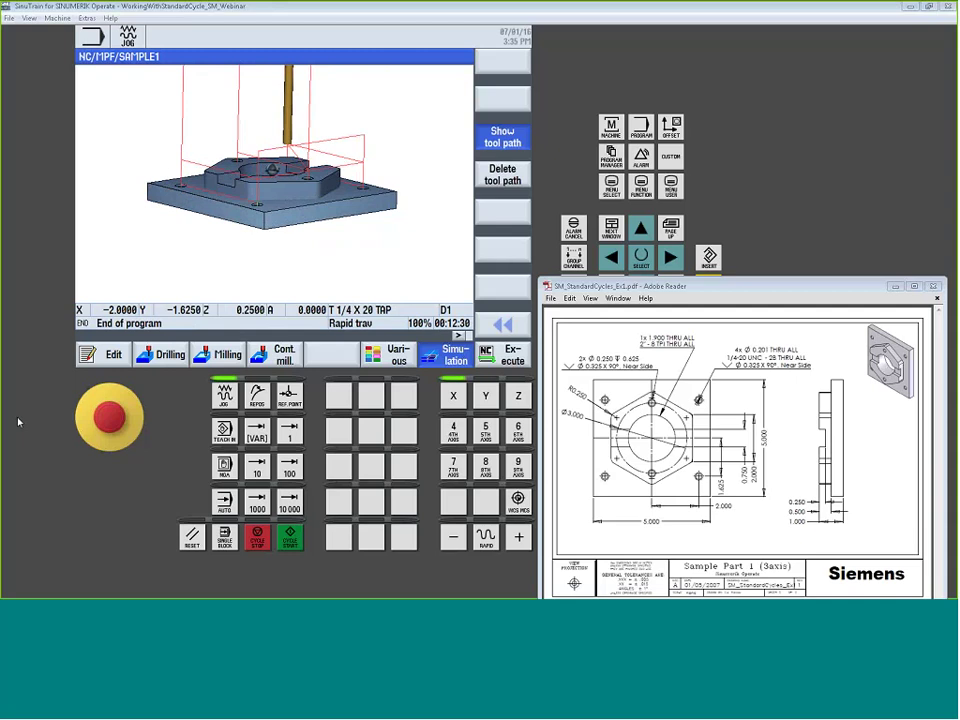
# - Switch to the presentation slide on standard cycles for 4 axis parts and minimize the PDF drawing
pyautogui.hotkey('alt', 'Tab')
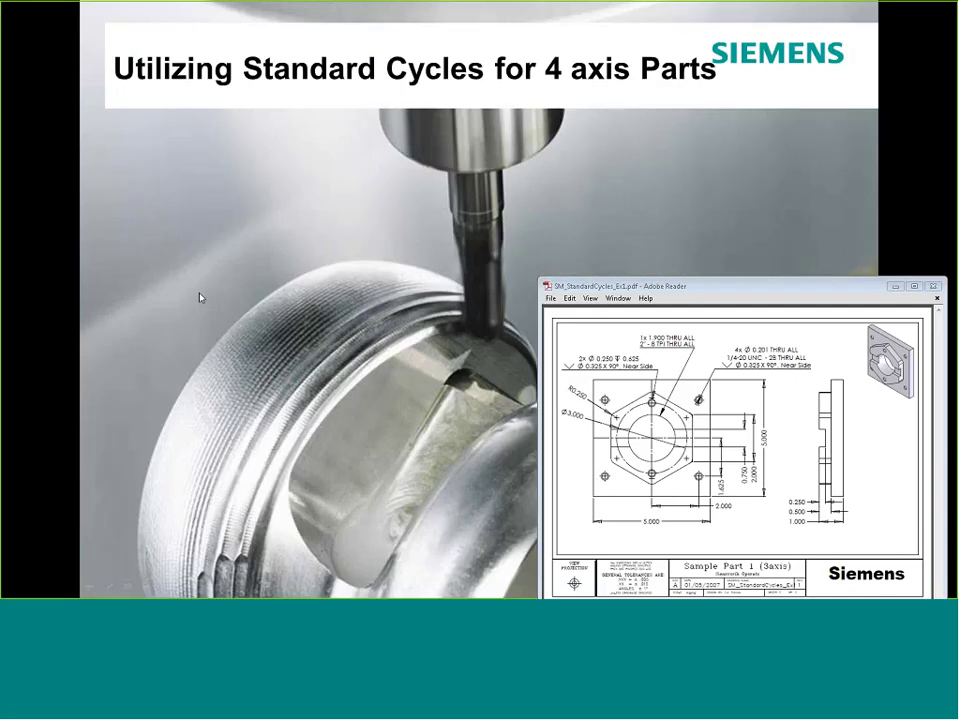
pyautogui.click(895, 287)
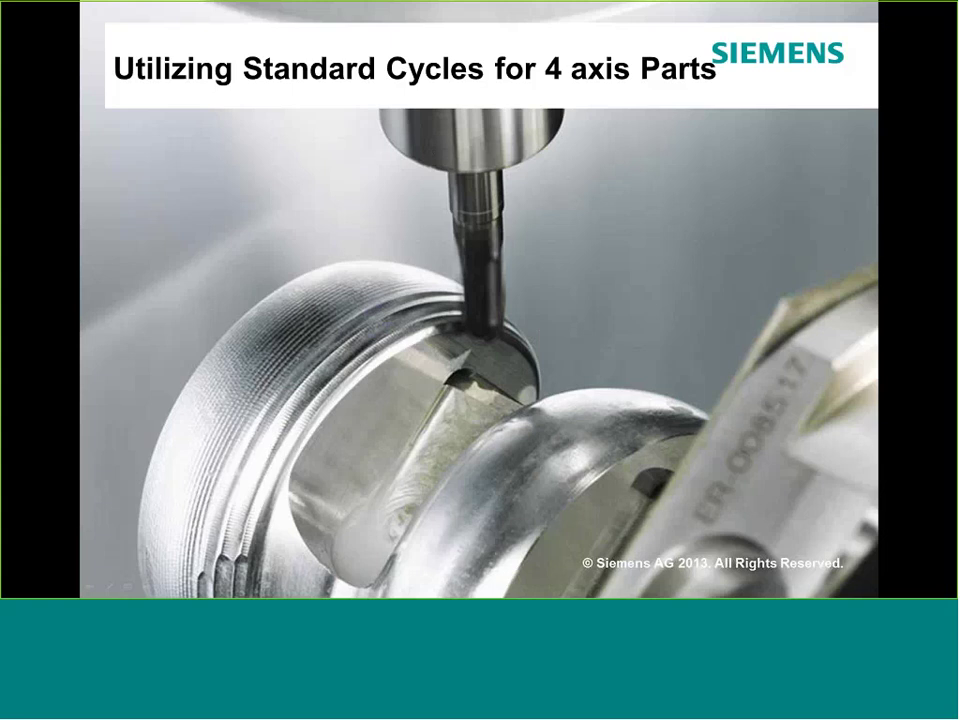
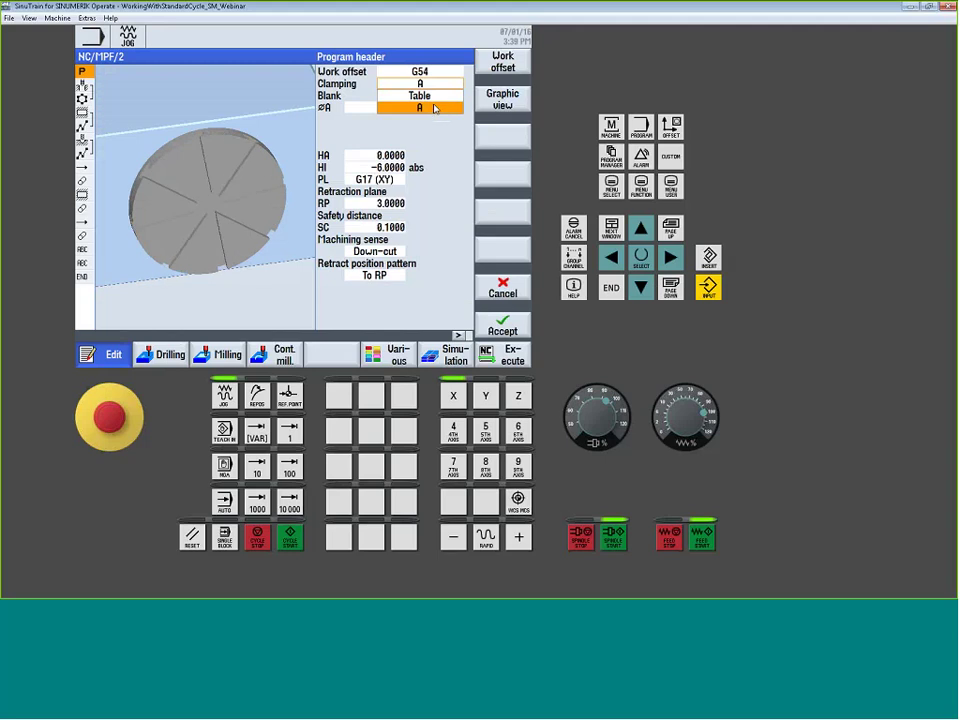
# - Set the program header's clamping to A, preview the Pipe blank, and return the blank to Cylinder
pyautogui.click(430, 108)
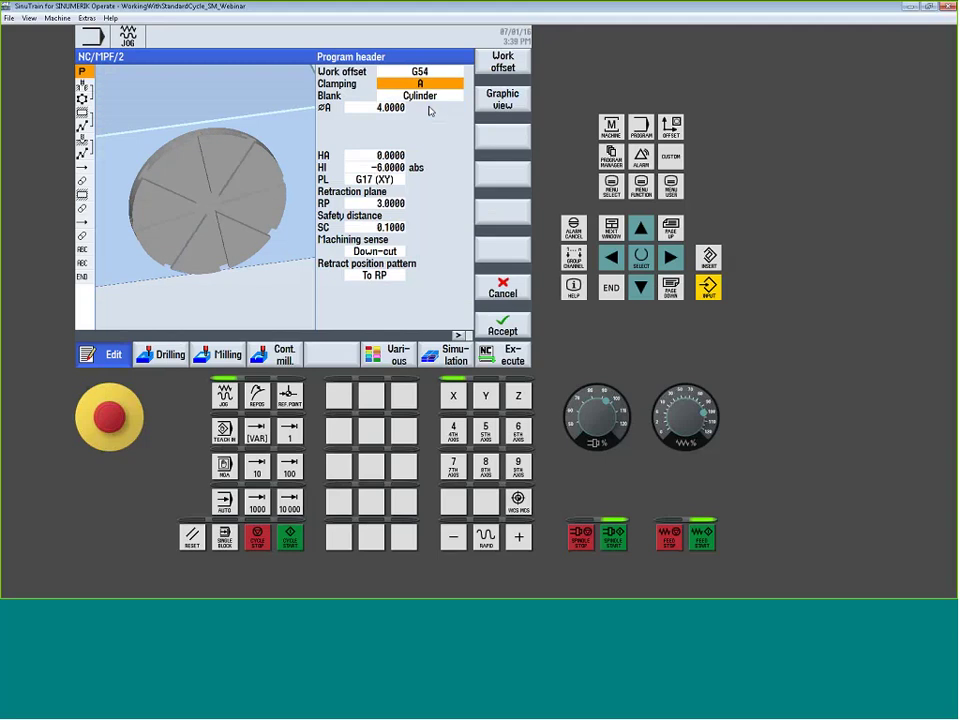
pyautogui.click(441, 99)
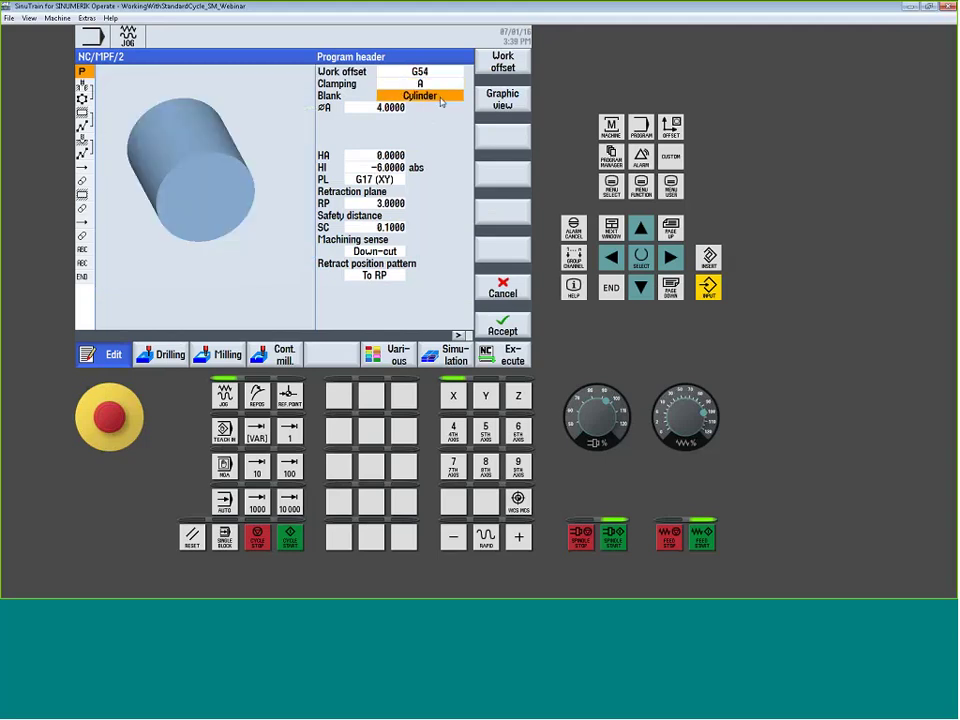
pyautogui.click(441, 99)
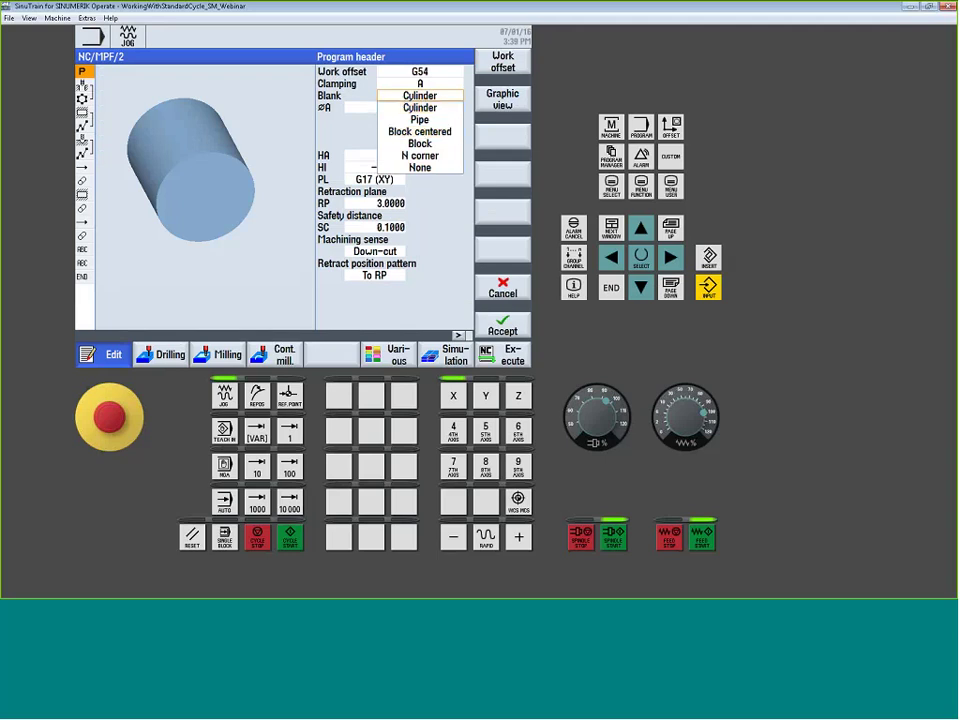
pyautogui.click(424, 119)
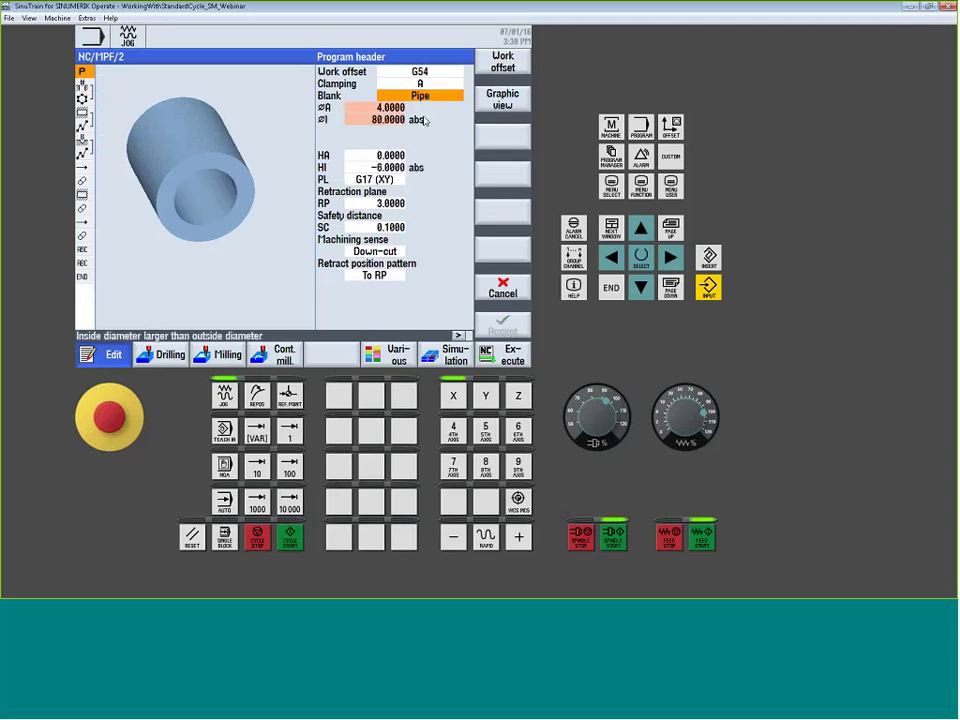
pyautogui.click(425, 97)
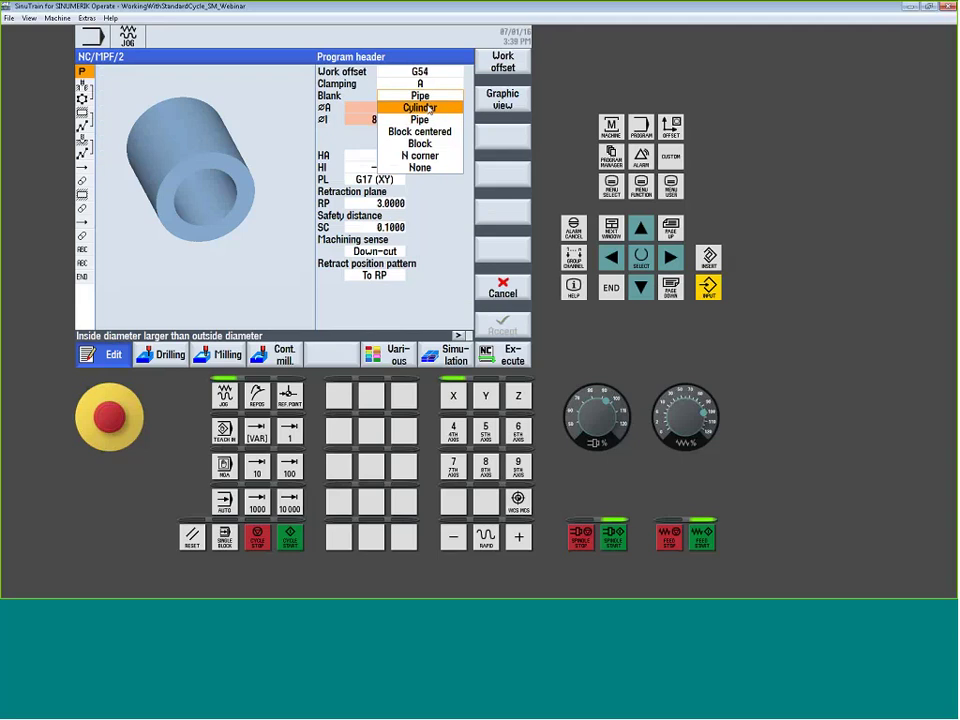
pyautogui.click(429, 107)
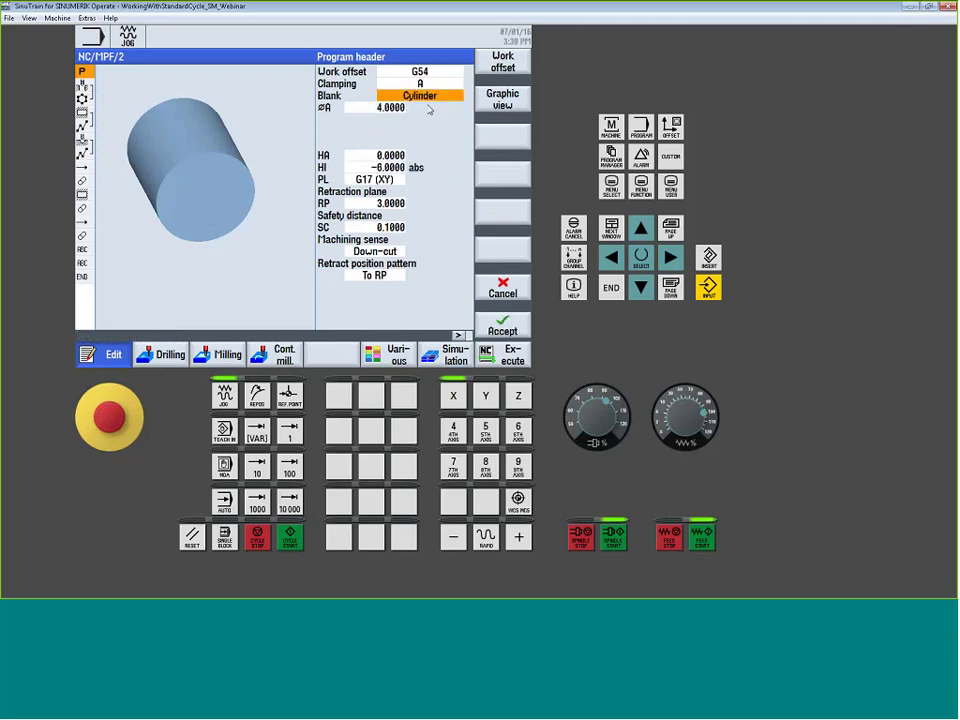
# - Review the cylinder blank's diameter, its HA and HI lengths and the retraction plane, comparing them with the part drawing
pyautogui.click(429, 108)
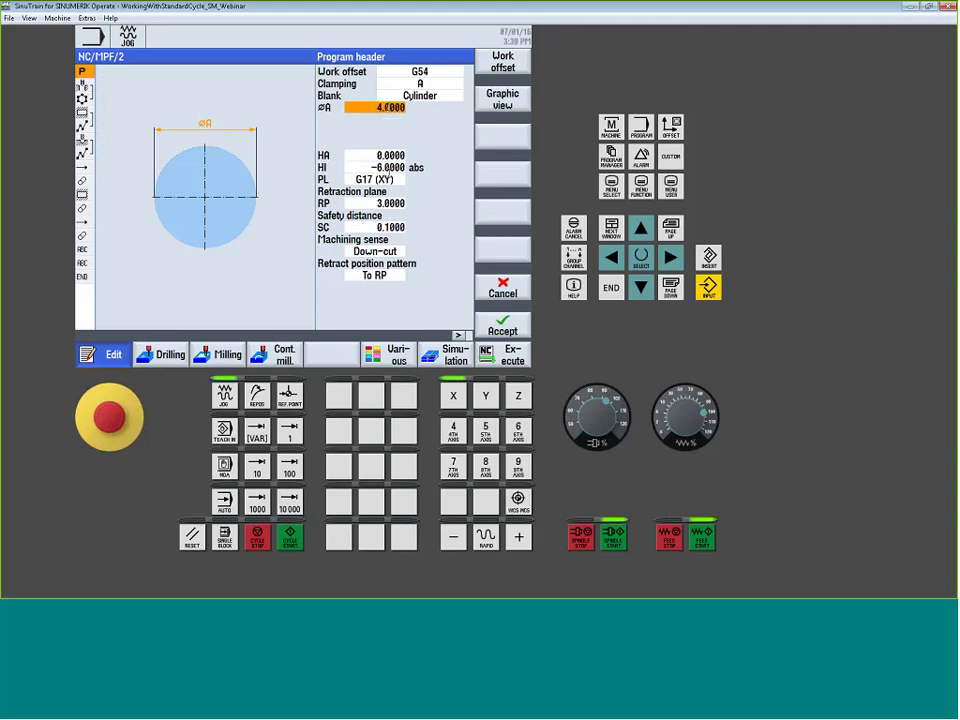
pyautogui.press('Down')
pyautogui.press('Down')
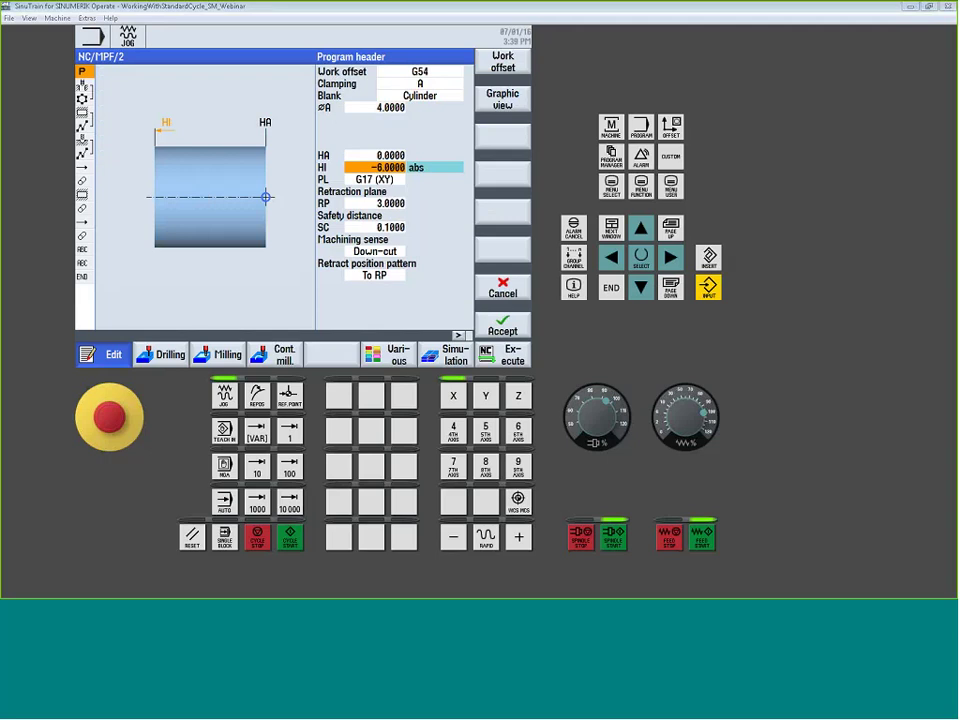
pyautogui.press('Return')
pyautogui.hotkey('alt', 'Tab')
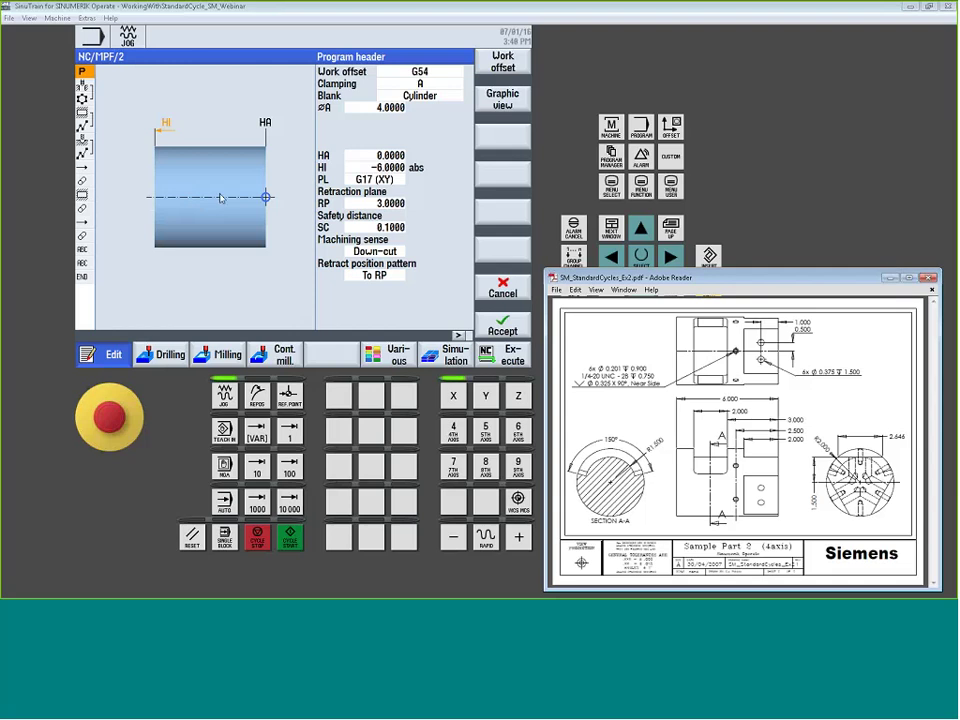
pyautogui.click(378, 203)
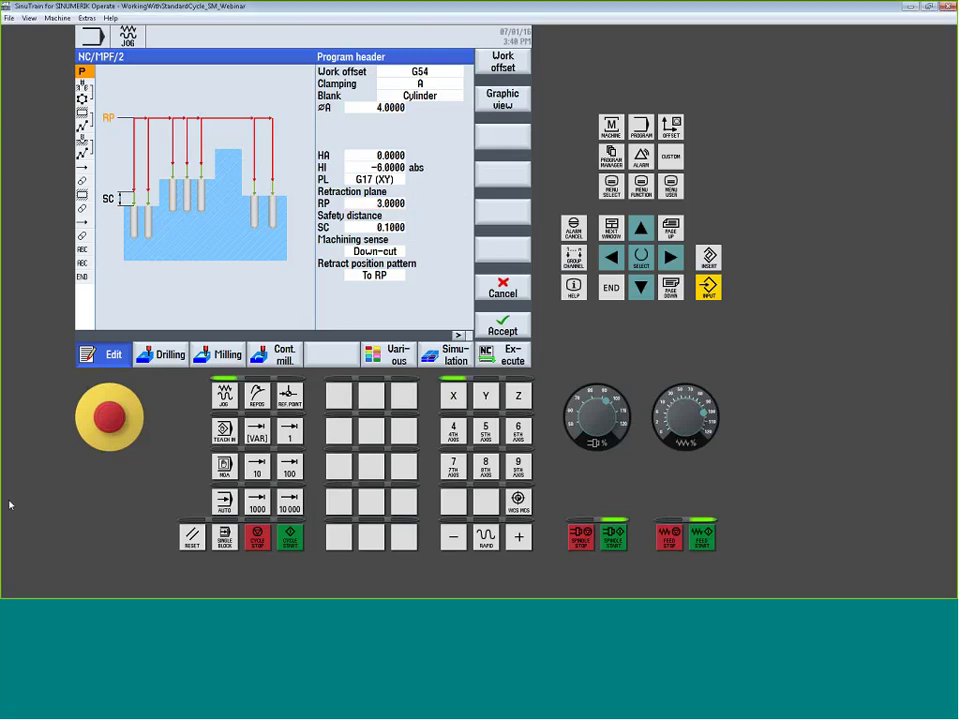
# - Keep the SM_StandardCycles_Ex2.pdf drawing window always on top and accept the program header
pyautogui.hotkey('alt', 'Tab')
pyautogui.click(552, 278)
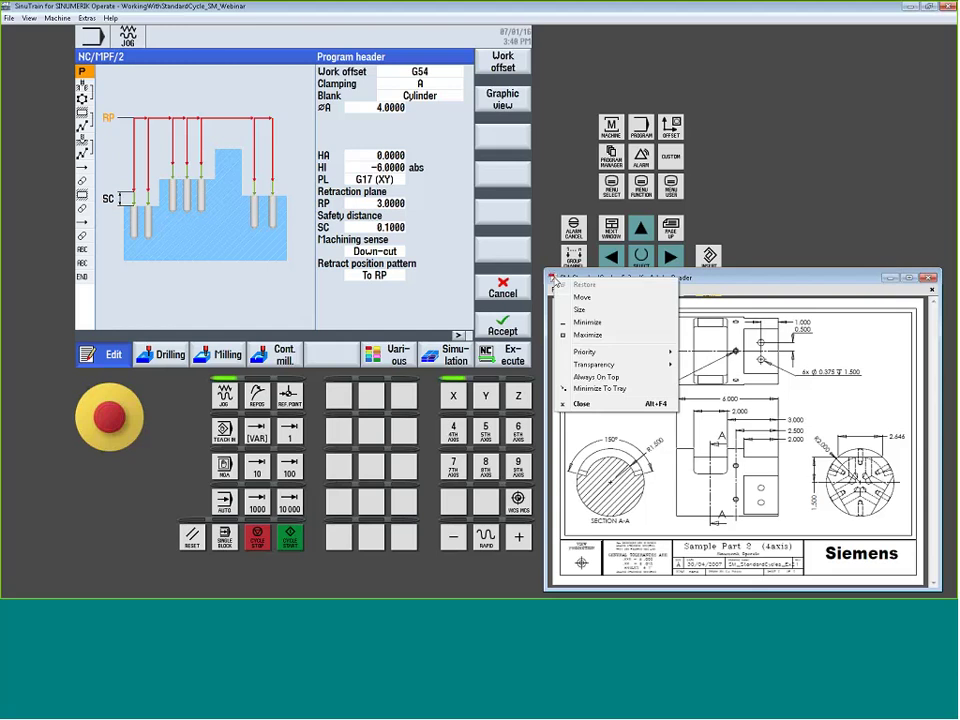
pyautogui.click(640, 377)
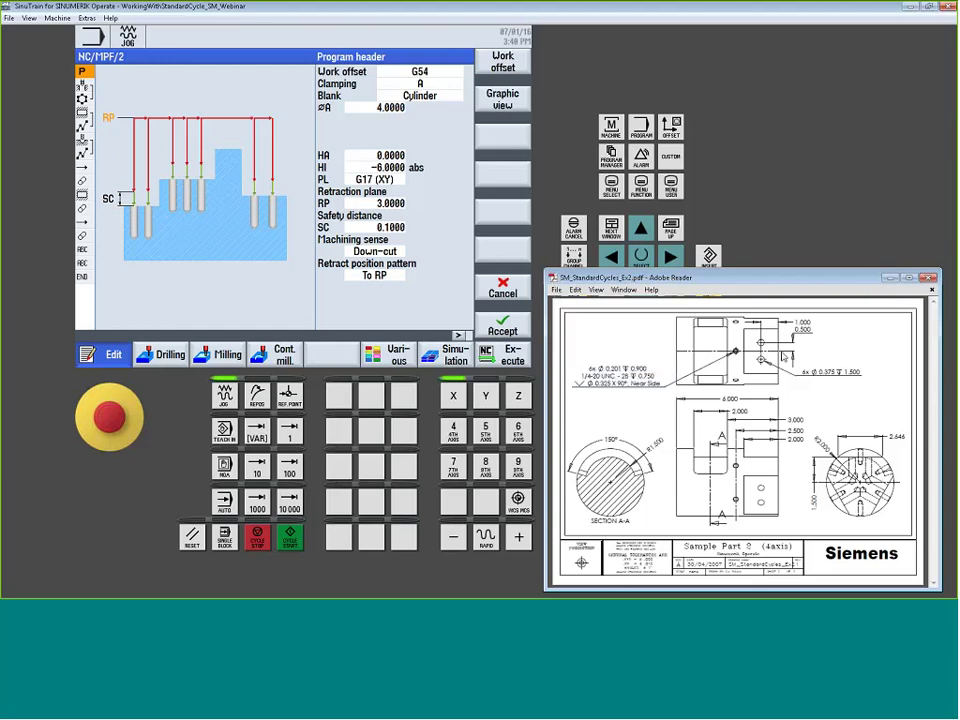
pyautogui.click(503, 325)
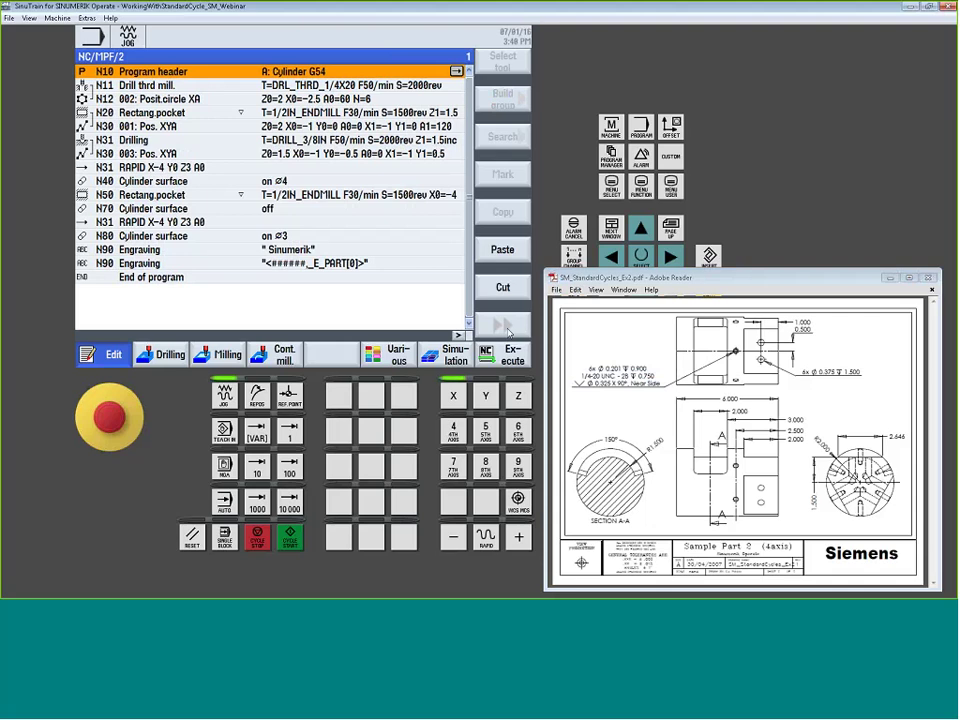
# - From the N11 drill thread milling block, open the tool list and load the DRL_THRD_1/4X20 tool into magazine location 8
pyautogui.press('Down')
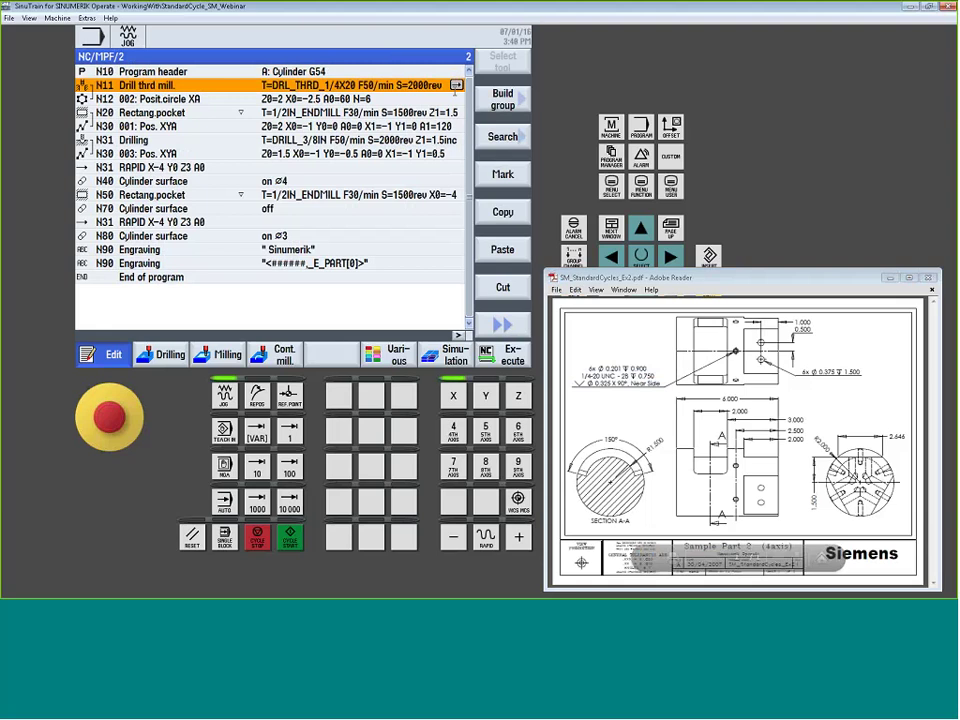
pyautogui.click(455, 86)
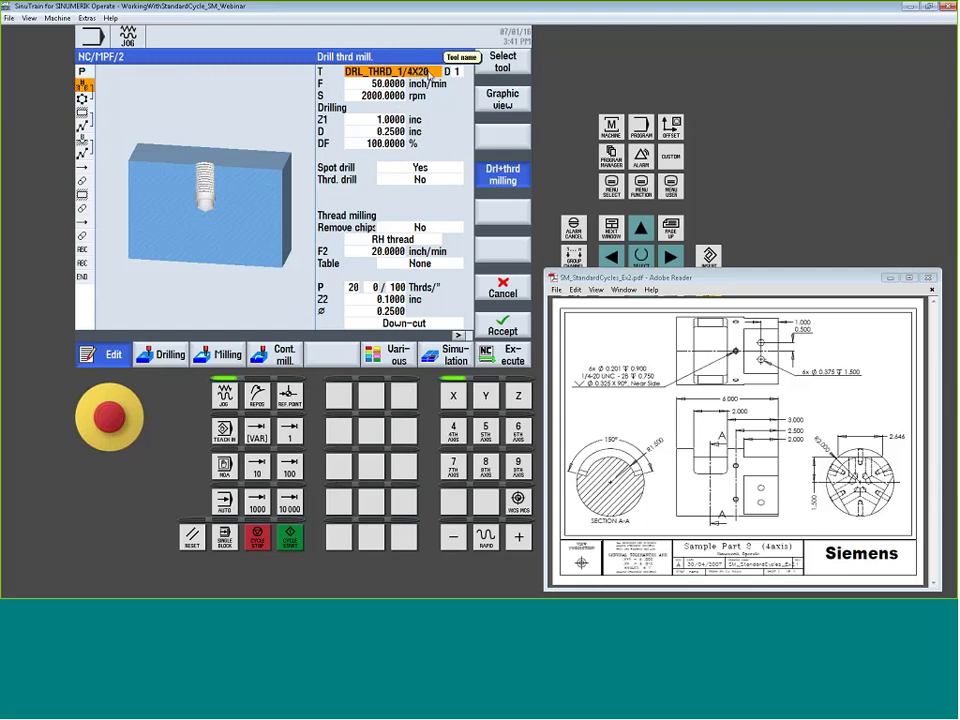
pyautogui.click(507, 66)
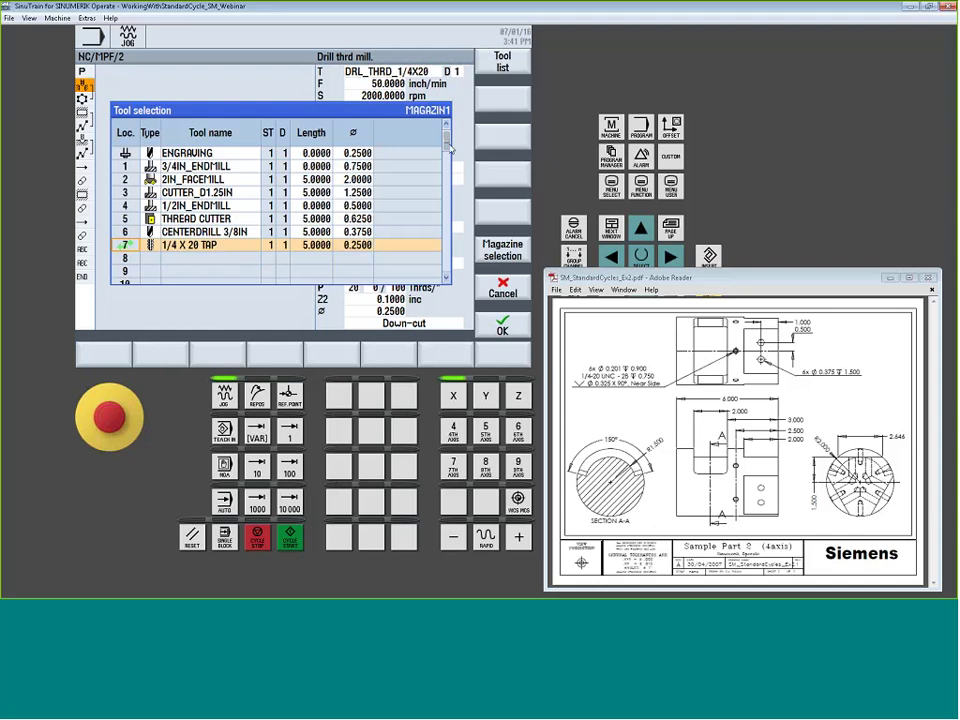
pyautogui.moveTo(447, 140); pyautogui.dragTo(450, 252)
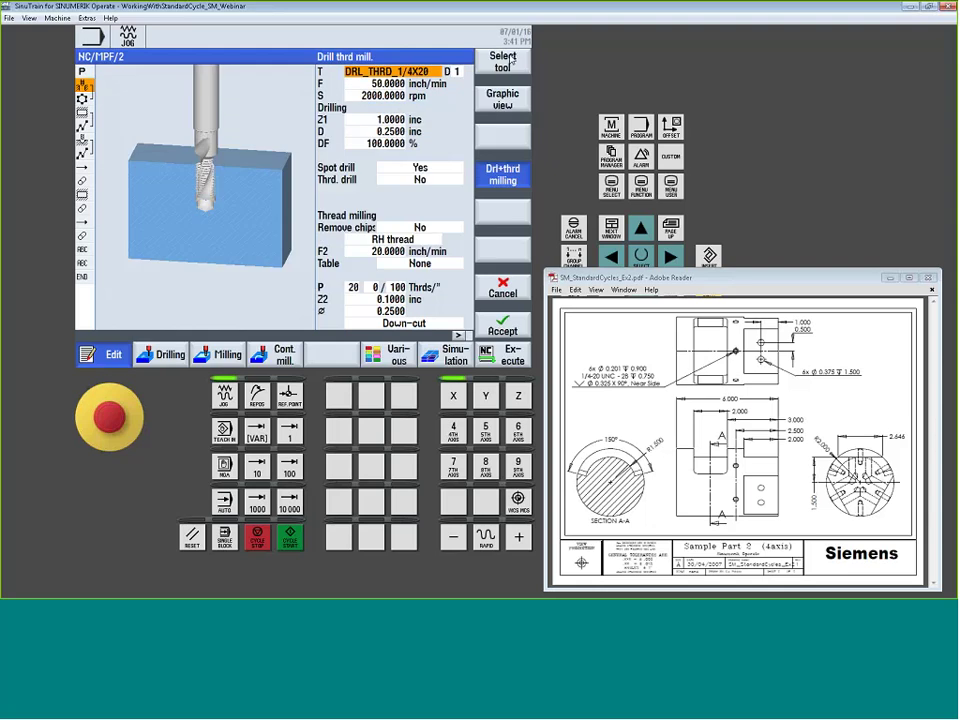
pyautogui.click(503, 212)
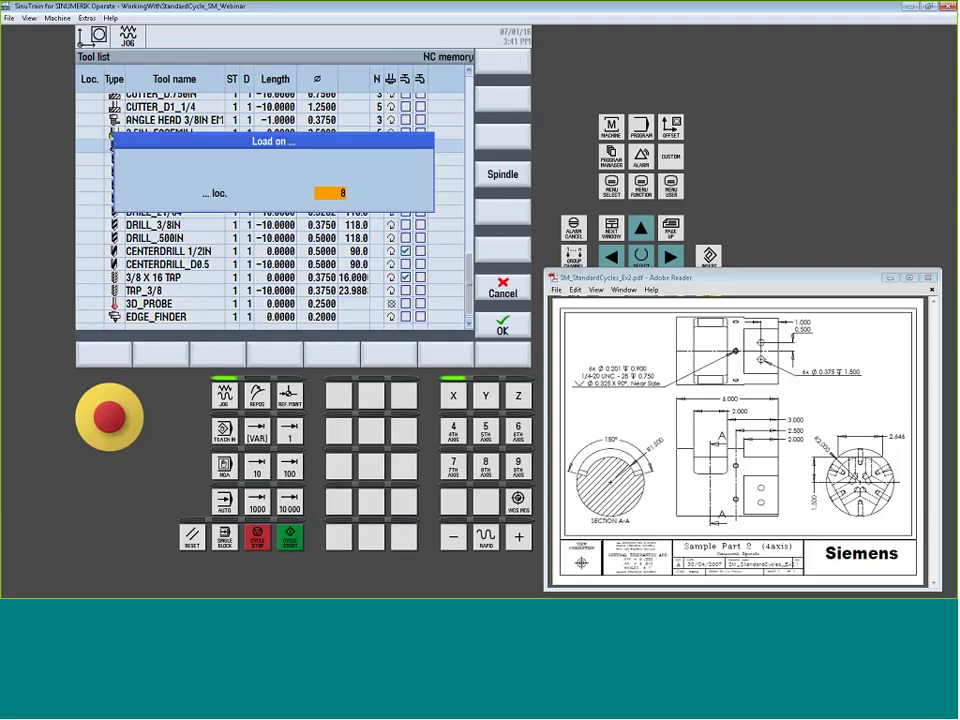
pyautogui.click(503, 324)
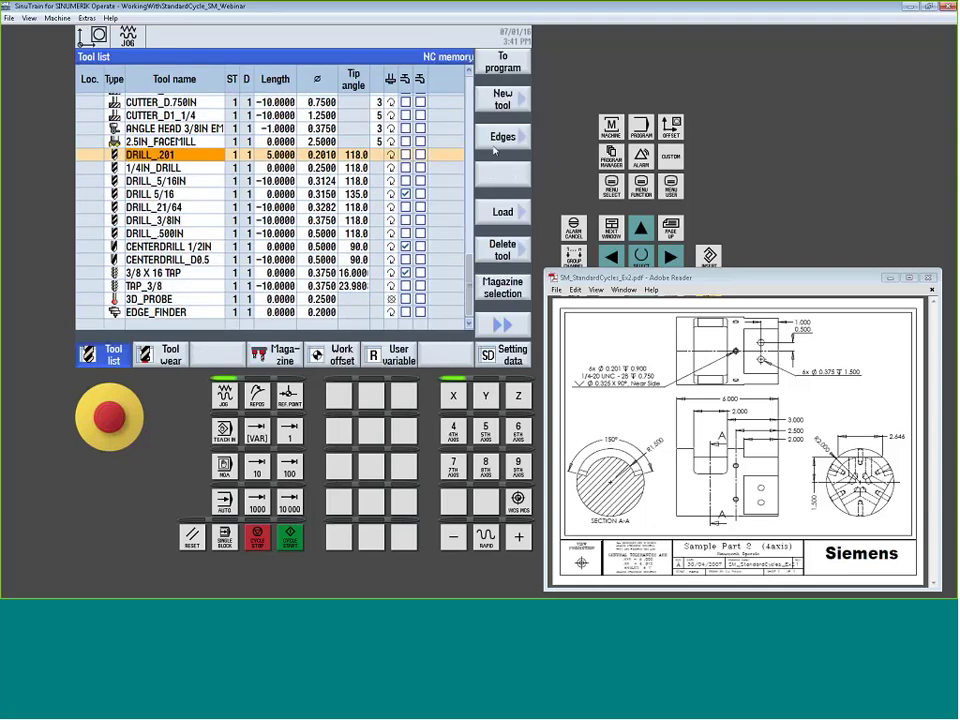
# - Look through the load option and the new-tool favorites and milling cutter types for empty magazine location 9, without creating a tool
pyautogui.click(139, 216)
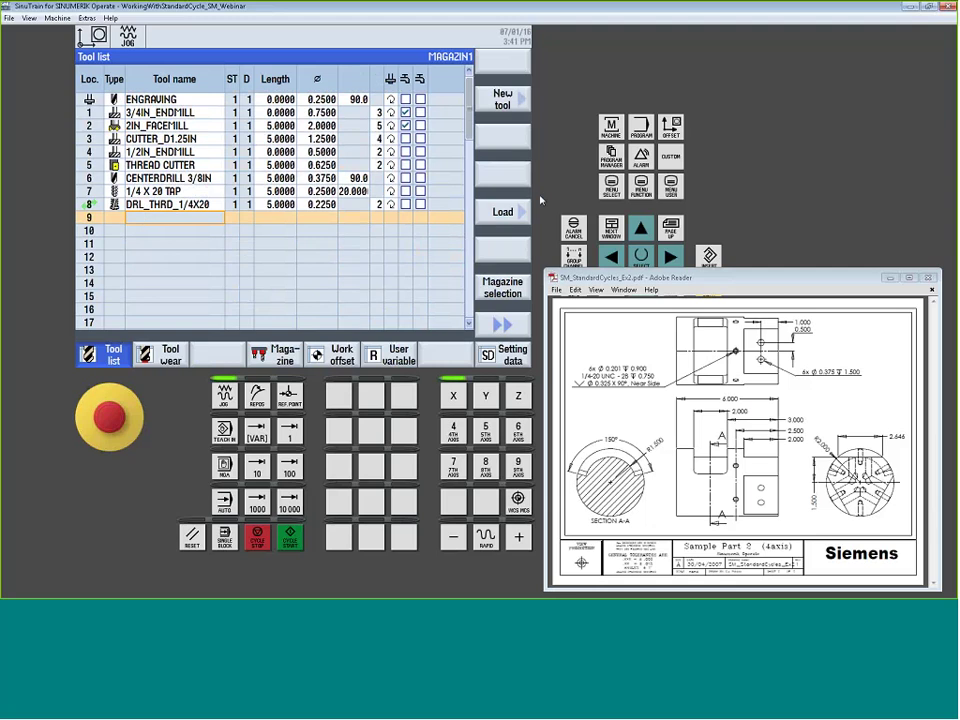
pyautogui.click(505, 212)
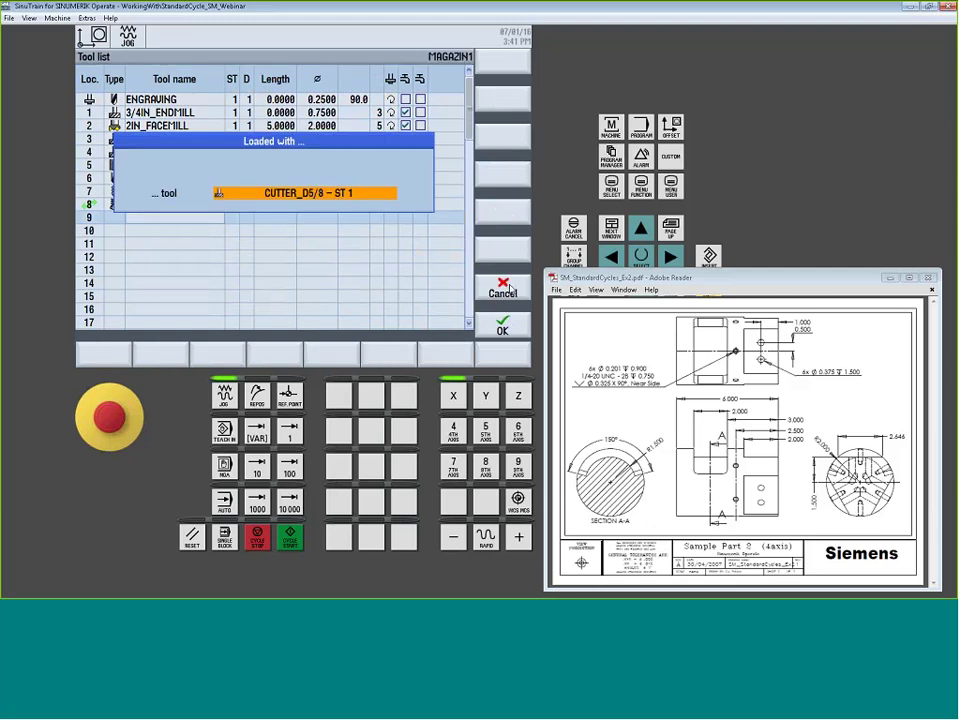
pyautogui.press('Escape')
pyautogui.hotkey('shift', 'F2')
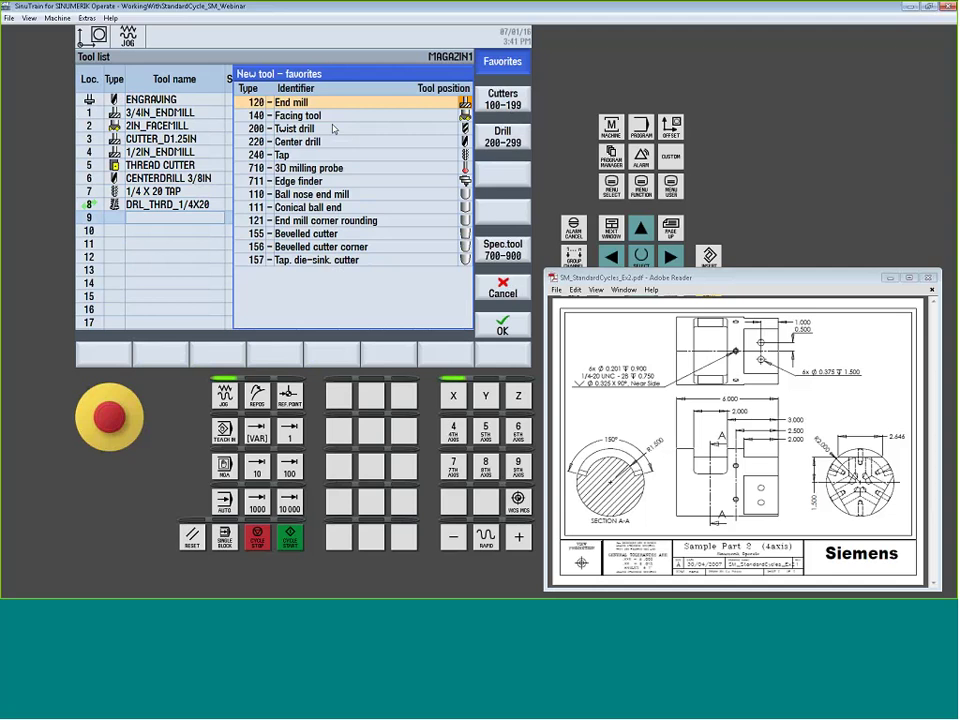
pyautogui.hotkey('shift', 'F2')
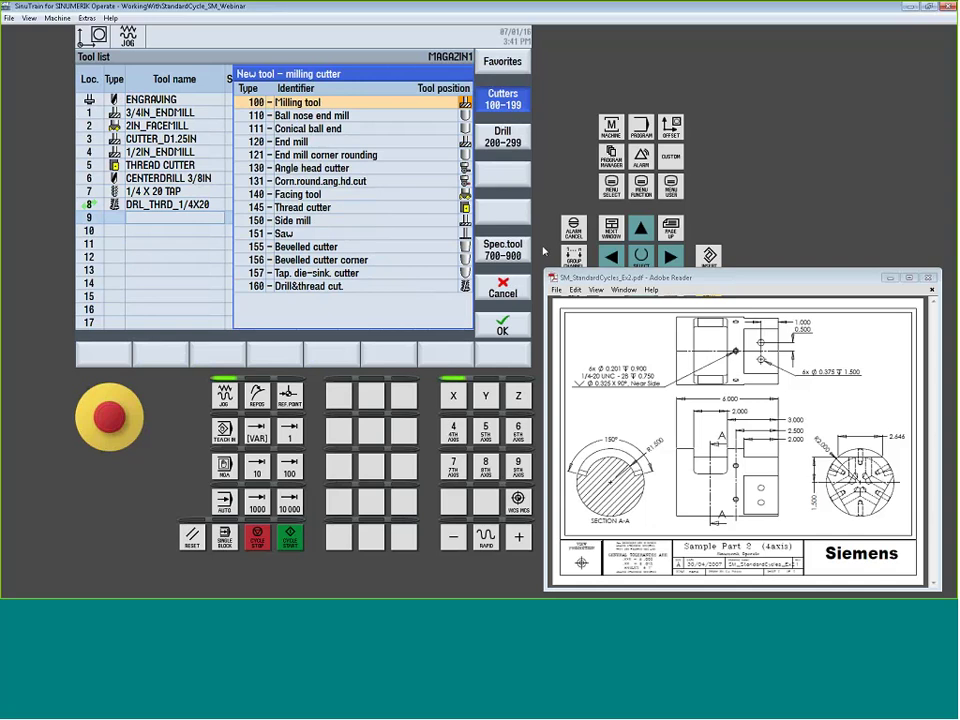
pyautogui.click(514, 291)
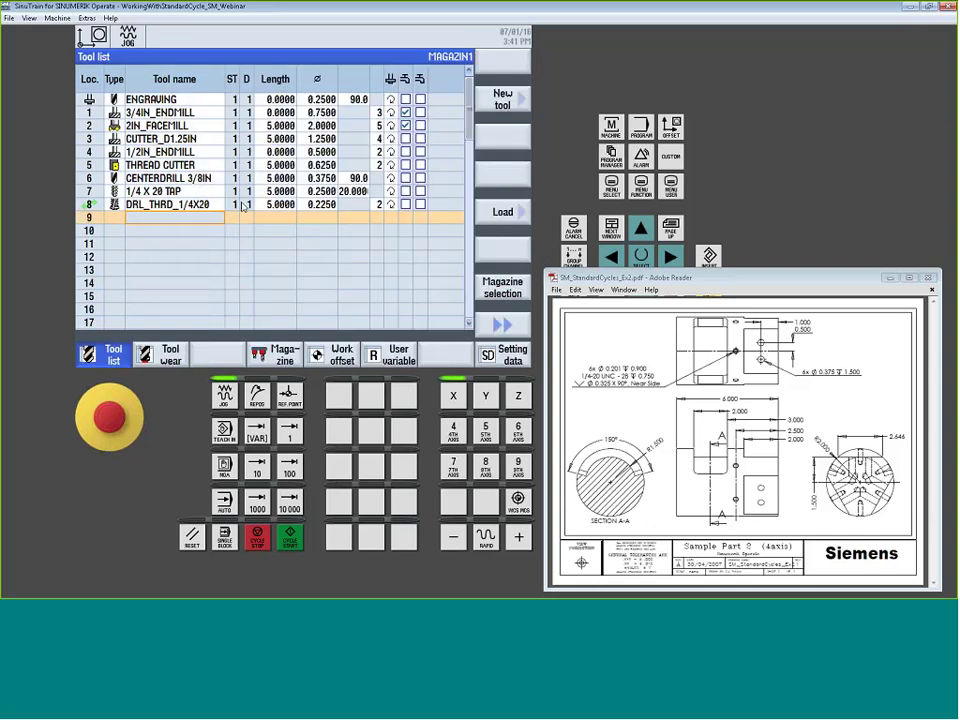
# - Check the length and diameter of DRL_THRD_1/4X20 in the tool list and transfer the tool to the program block
pyautogui.click(243, 205)
pyautogui.click(279, 205)
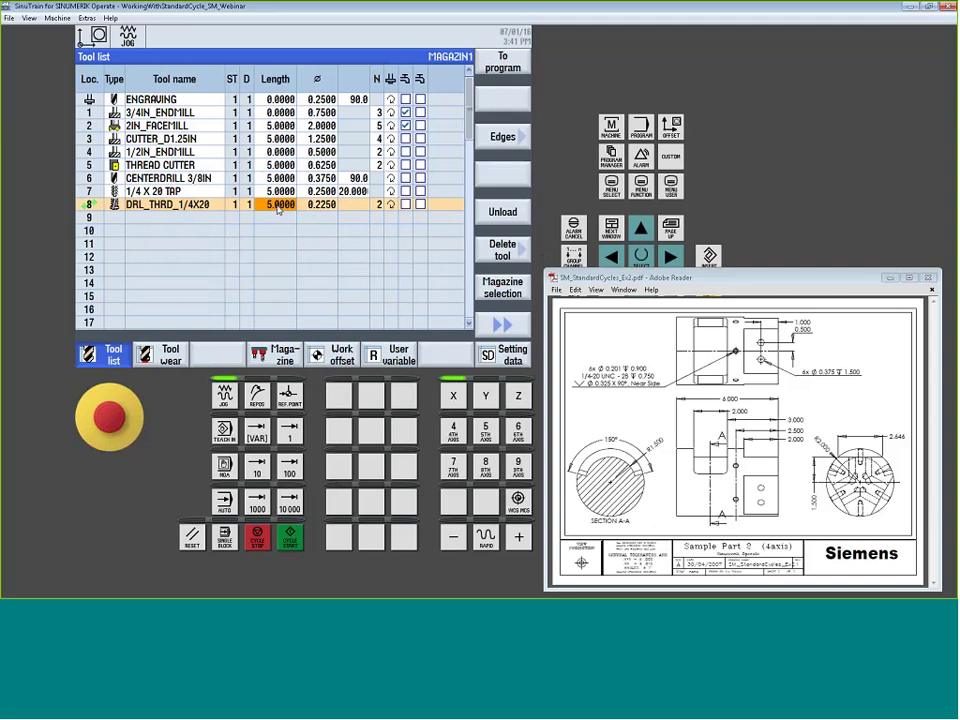
pyautogui.click(323, 206)
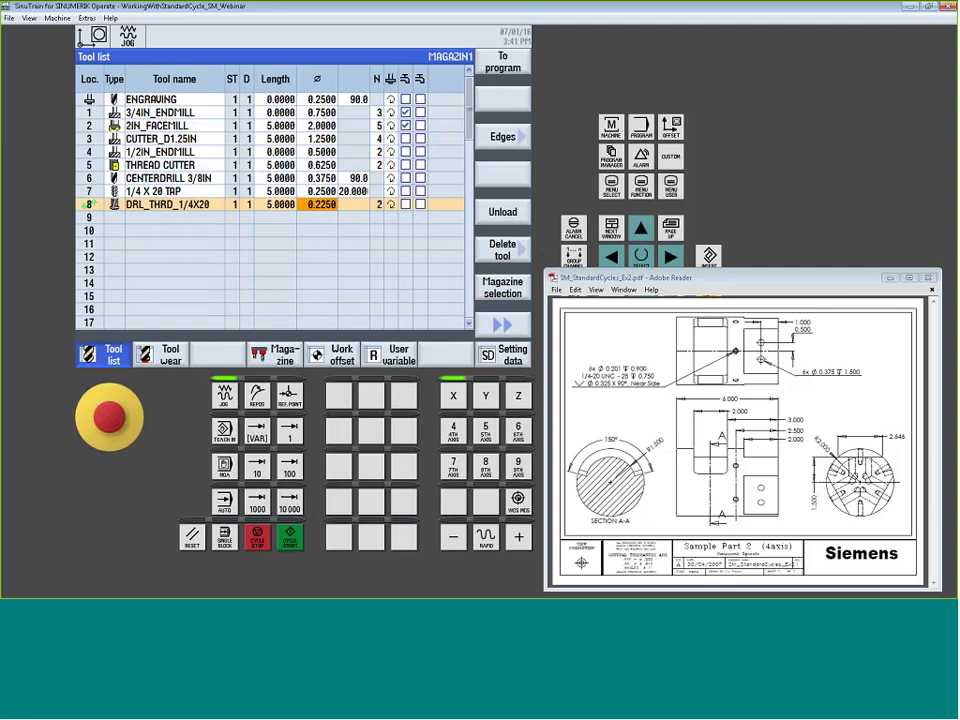
pyautogui.click(503, 62)
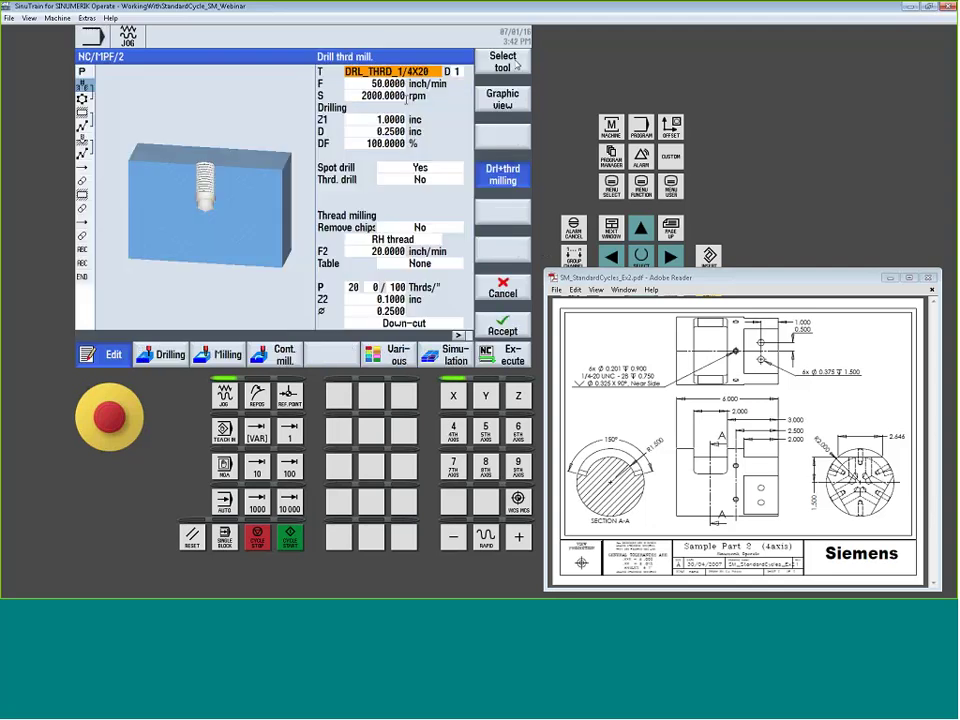
# - Review the drill thread milling block's spindle speed, Z1 depth, D infeed and DF percentage, and accept the block
pyautogui.press('Down')
pyautogui.press('Down')
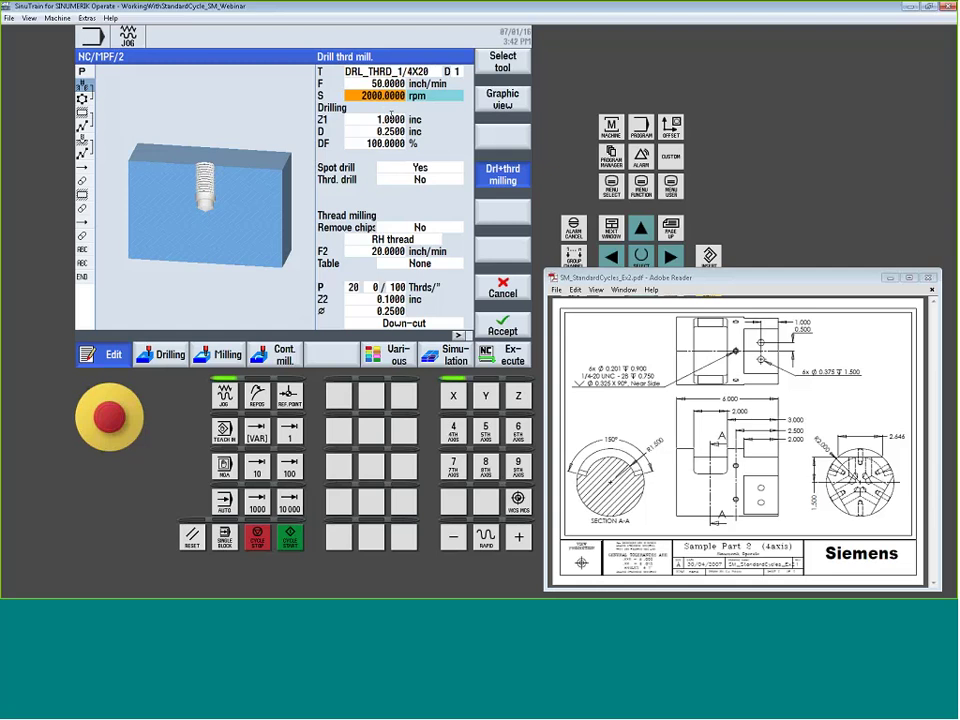
pyautogui.click(384, 118)
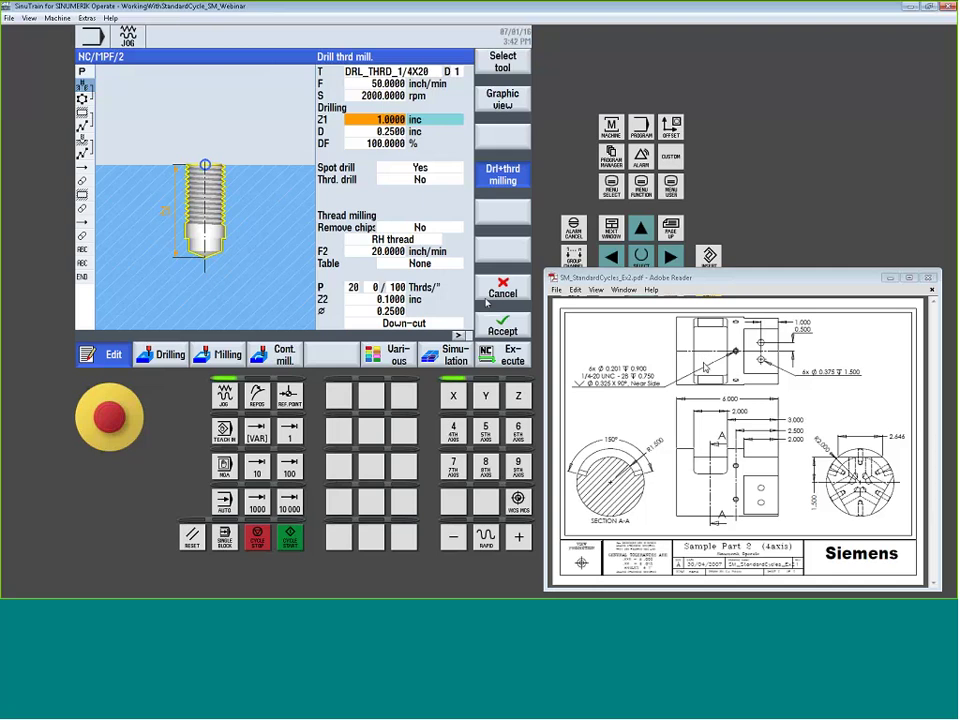
pyautogui.press('Down')
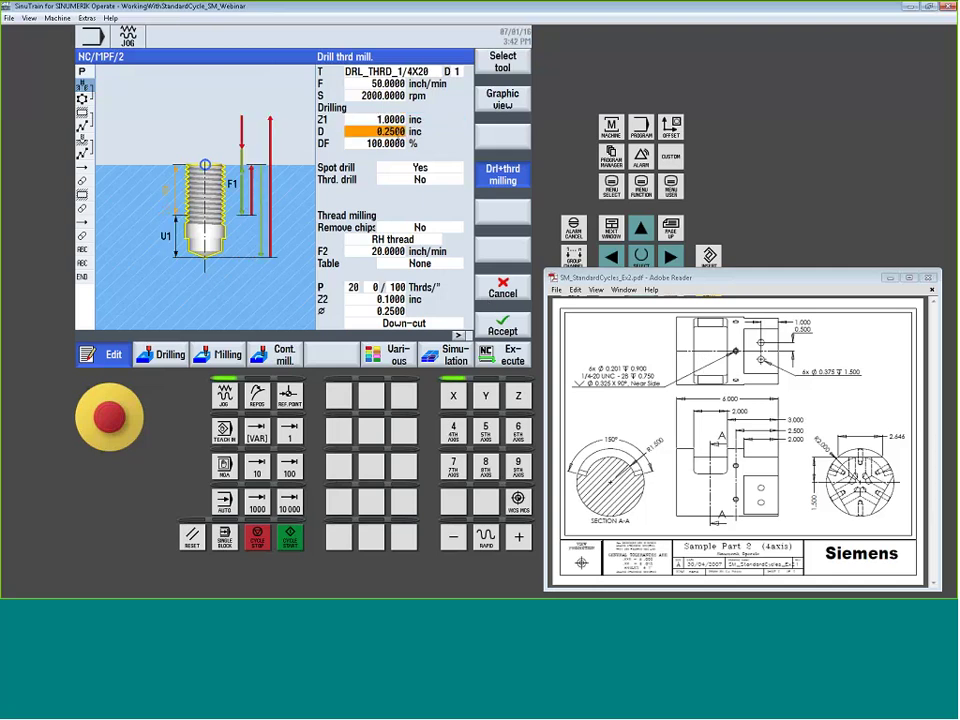
pyautogui.press('Down')
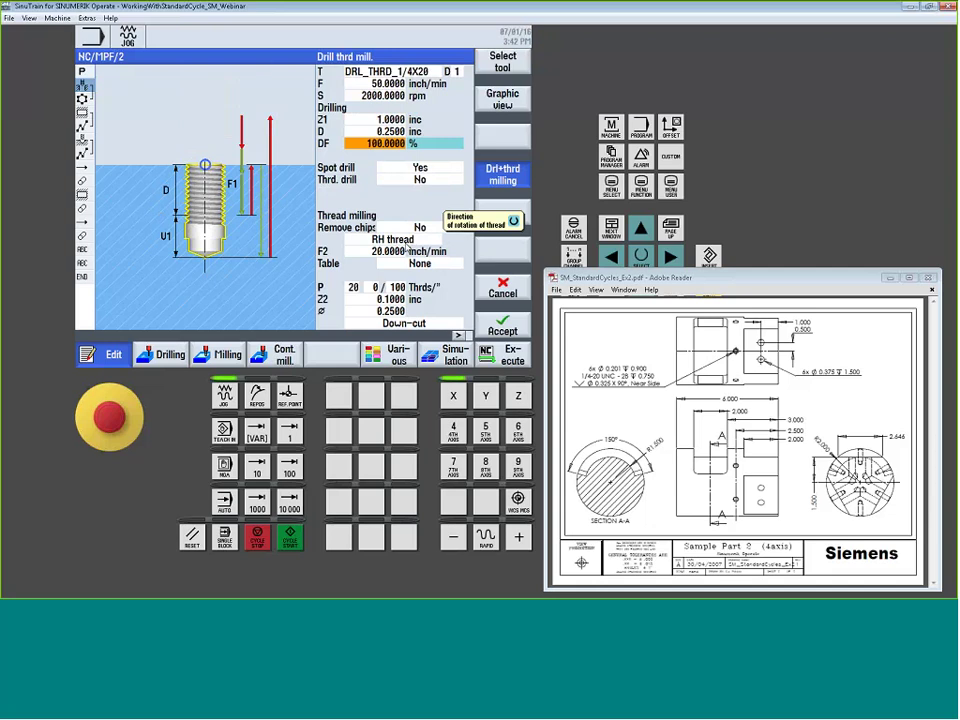
pyautogui.click(511, 328)
# - Open the N12 position circle block and compare the XY axes option with XA, leaving XA selected
pyautogui.click(150, 99)
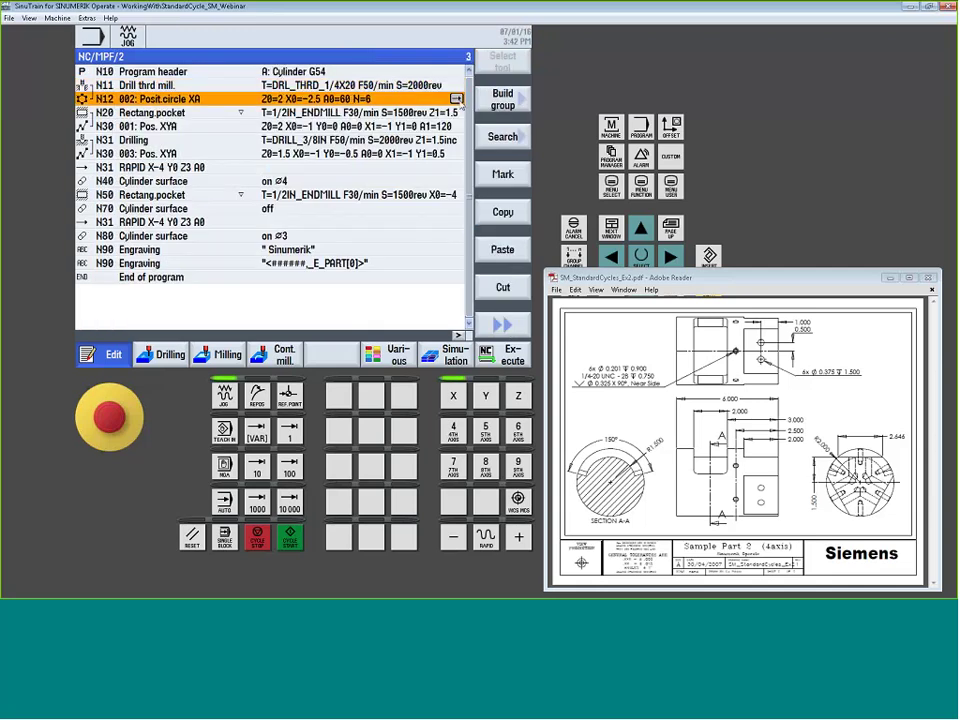
pyautogui.press('Right')
pyautogui.click(424, 72)
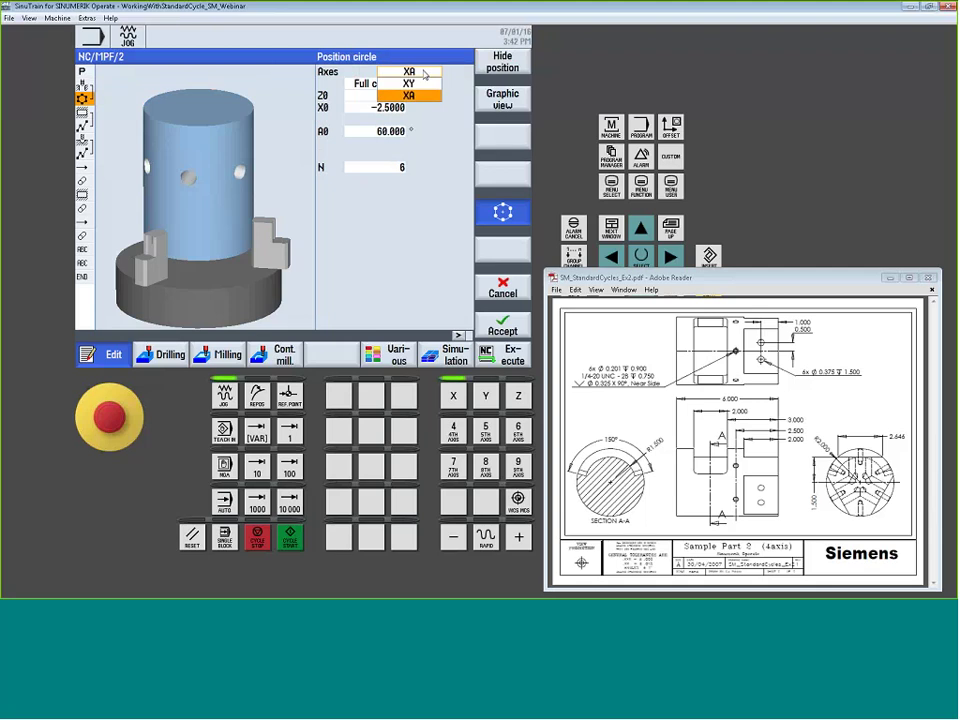
pyautogui.click(424, 83)
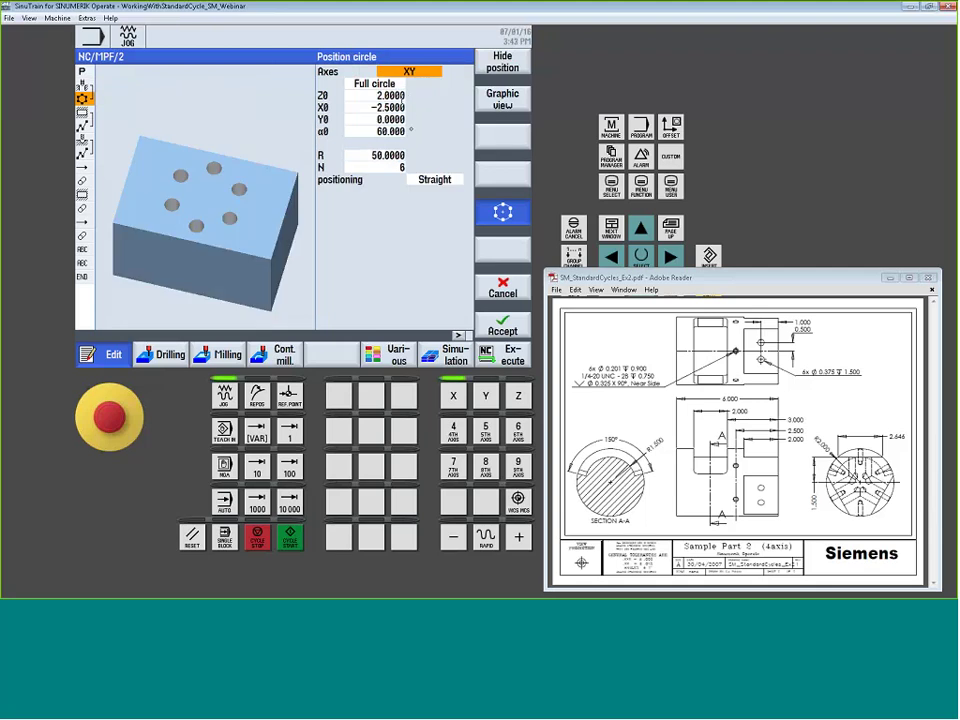
pyautogui.click(438, 72)
pyautogui.click(423, 96)
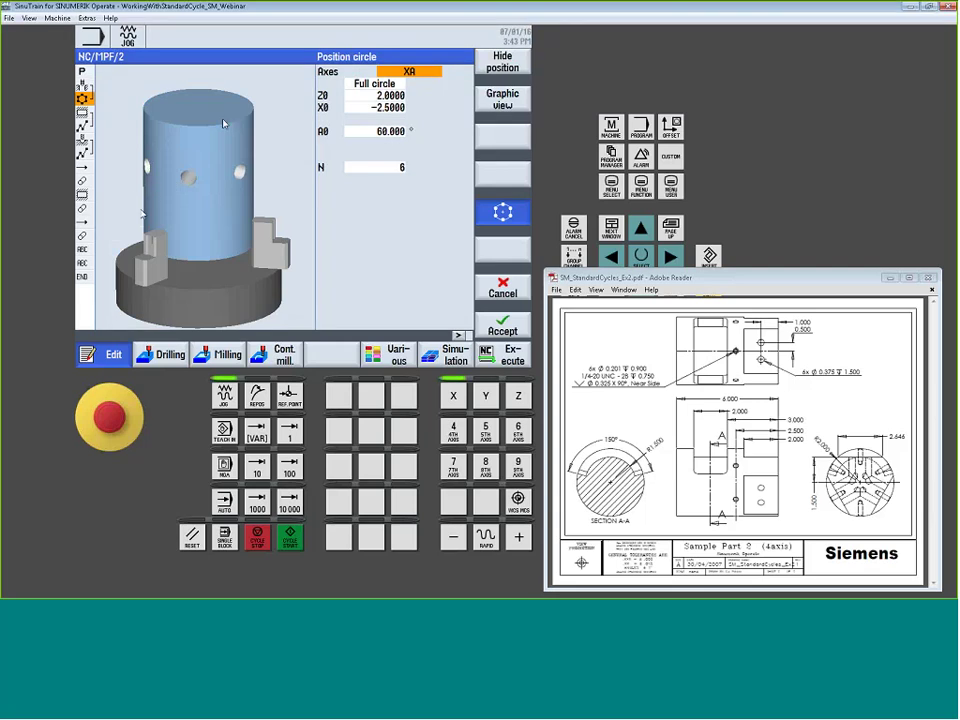
# - Accept the position circle, then review the N20 rectangular pocket's position pattern option and its W, L, R, α0 and Z1 values and accept it
pyautogui.click(502, 325)
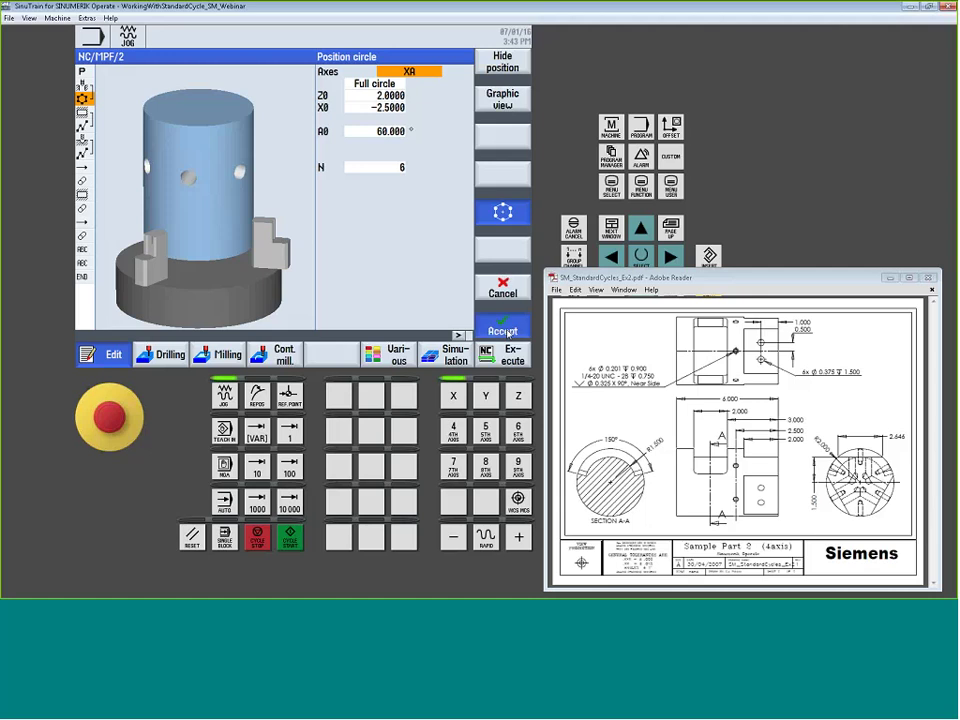
pyautogui.click(226, 112)
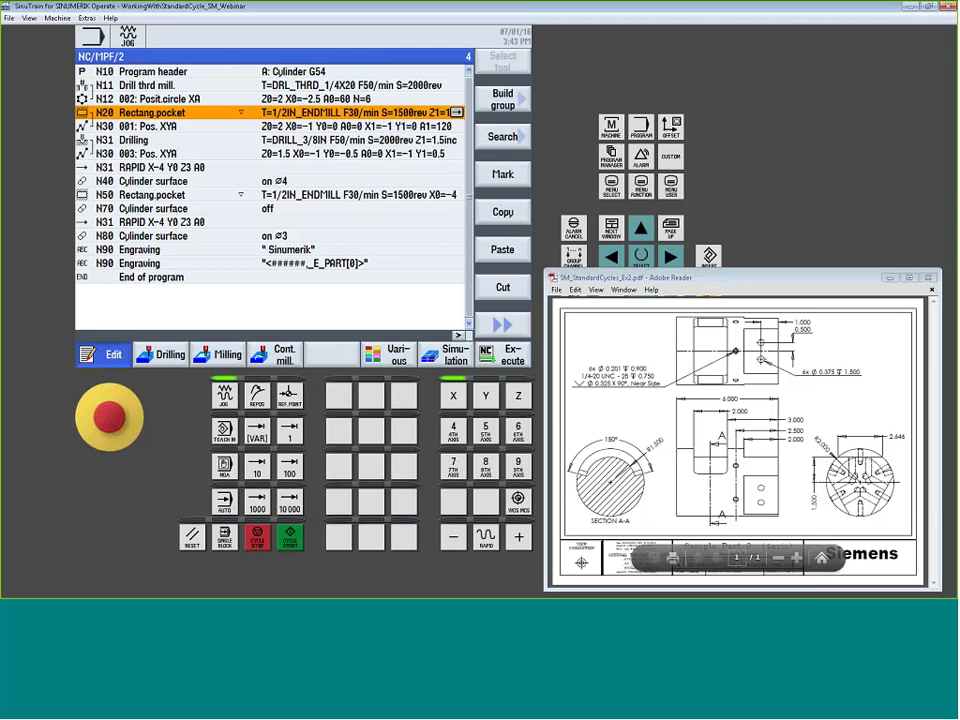
pyautogui.doubleClick(455, 112)
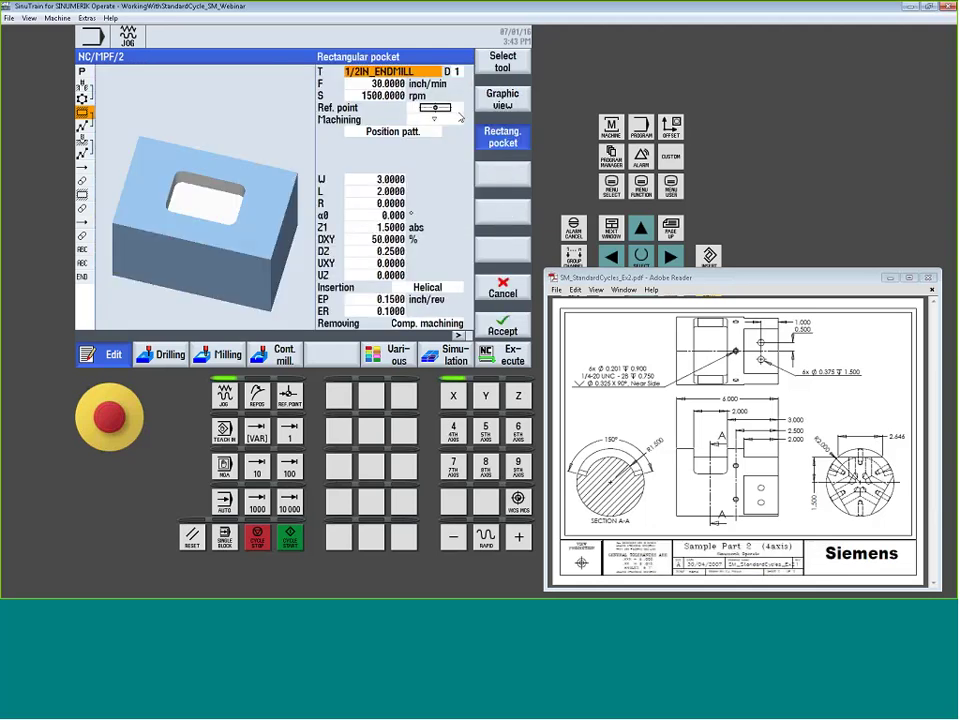
pyautogui.click(416, 132)
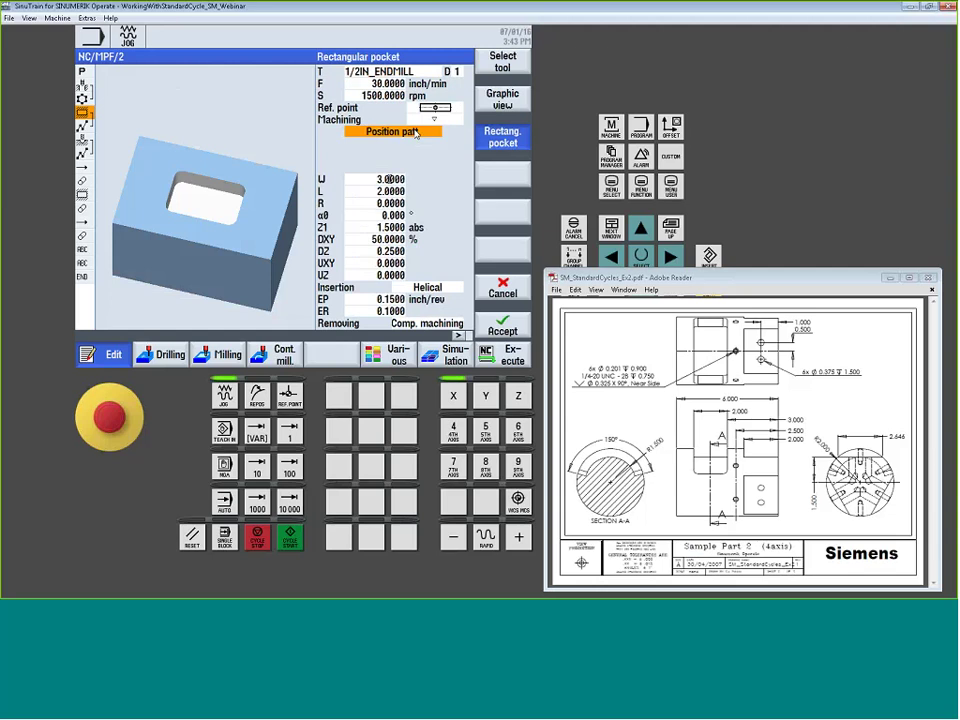
pyautogui.click(386, 180)
pyautogui.press('Down')
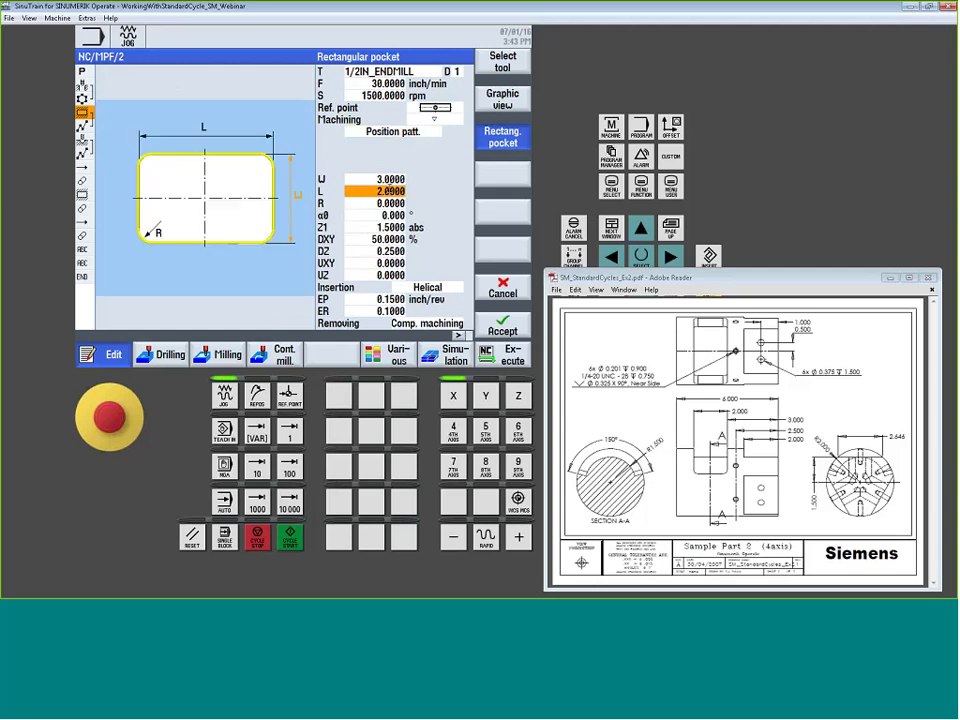
pyautogui.press('Down')
pyautogui.press('Down')
pyautogui.press('Down')
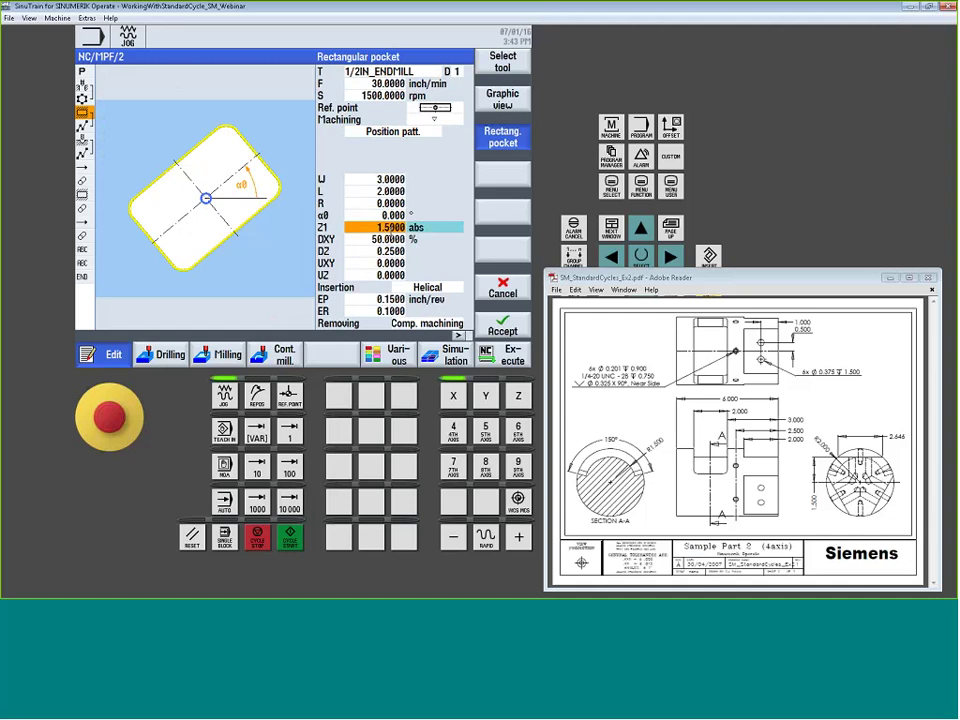
pyautogui.click(409, 133)
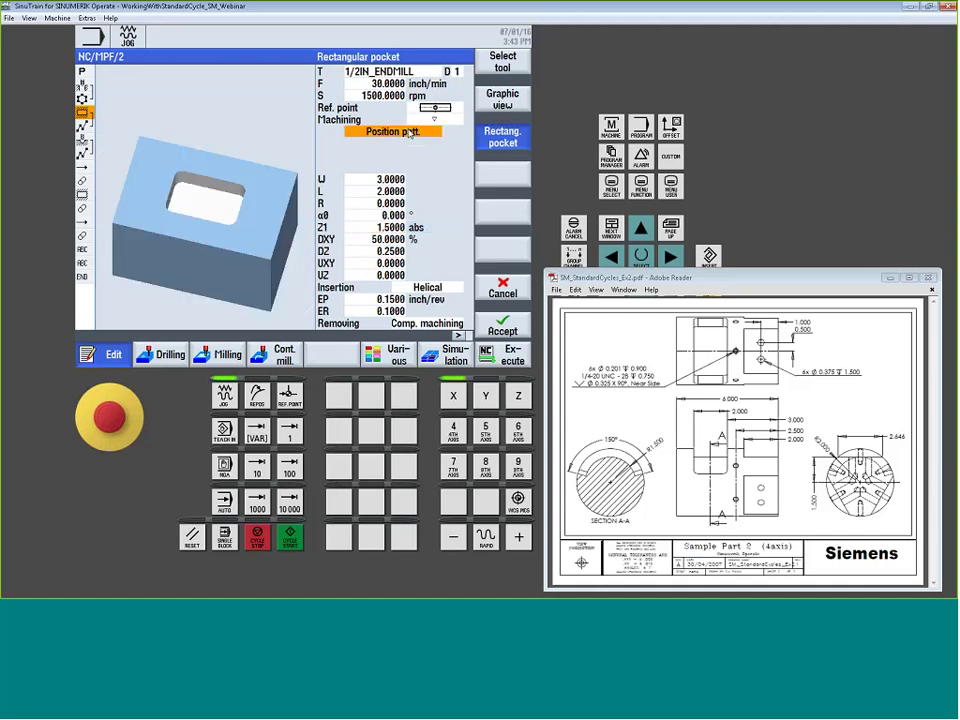
pyautogui.hotkey('shift', 'F8')
# - Open the N30 001 positions block, review its XYA coordinates for each pocket, and return to the program list
pyautogui.press('Down')
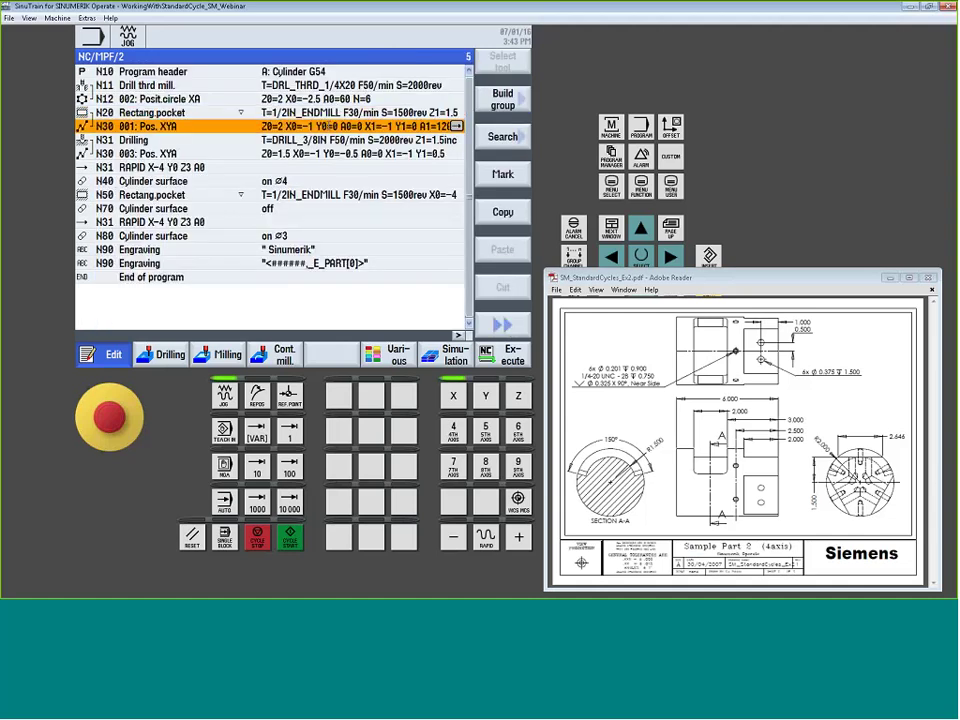
pyautogui.press('Right')
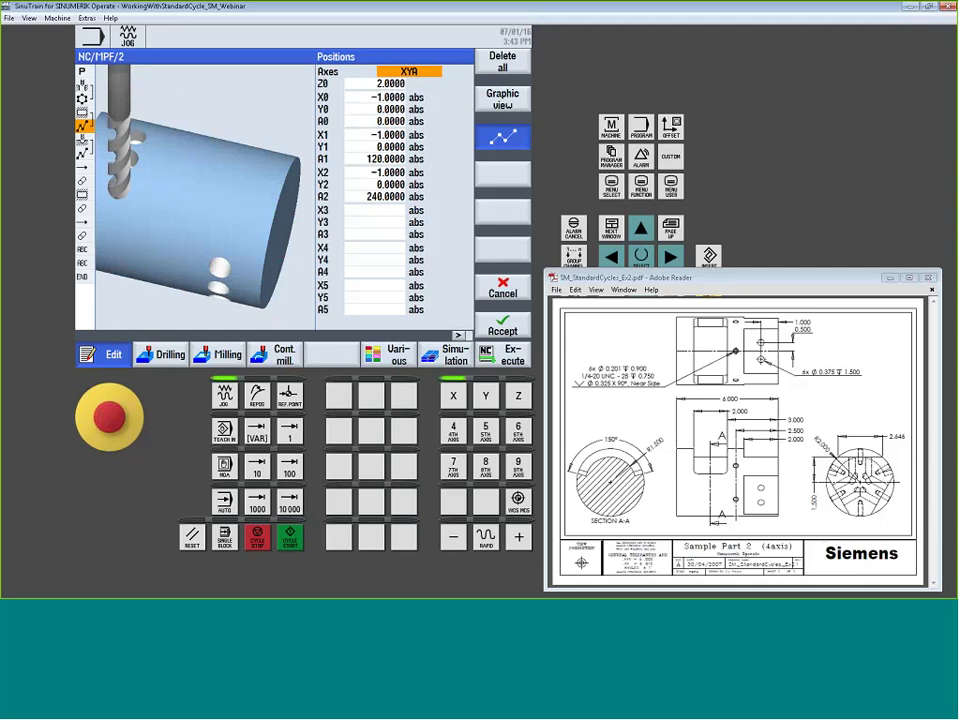
pyautogui.press('F1')
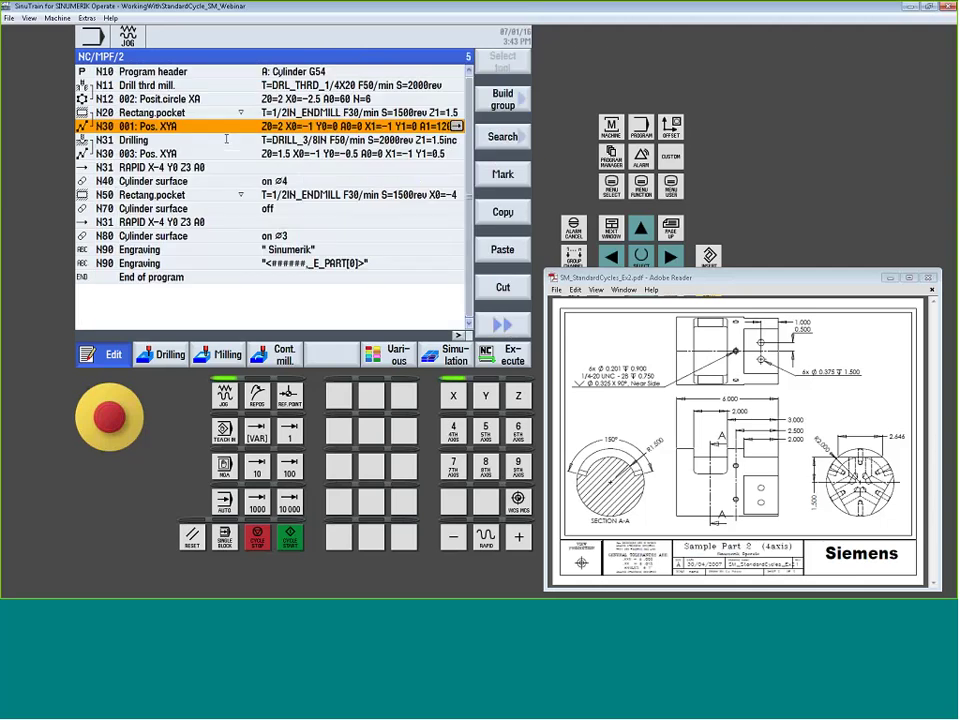
# - Insert an M30 line directly after the N30 001 positions block to end the program there
pyautogui.press('Return')
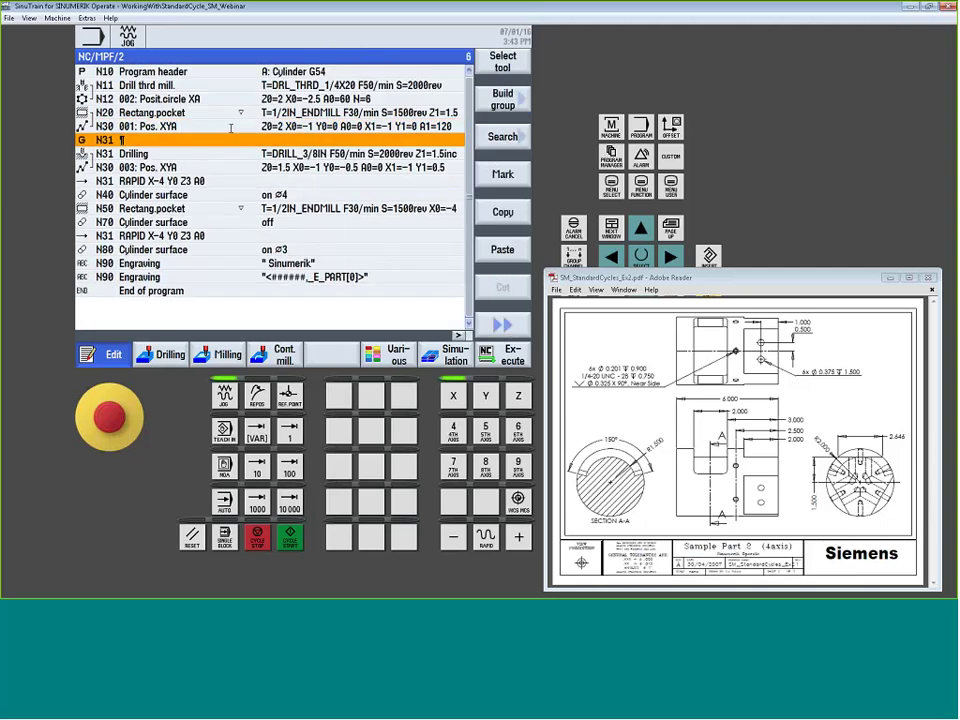
pyautogui.write('M30')
pyautogui.click(231, 127)
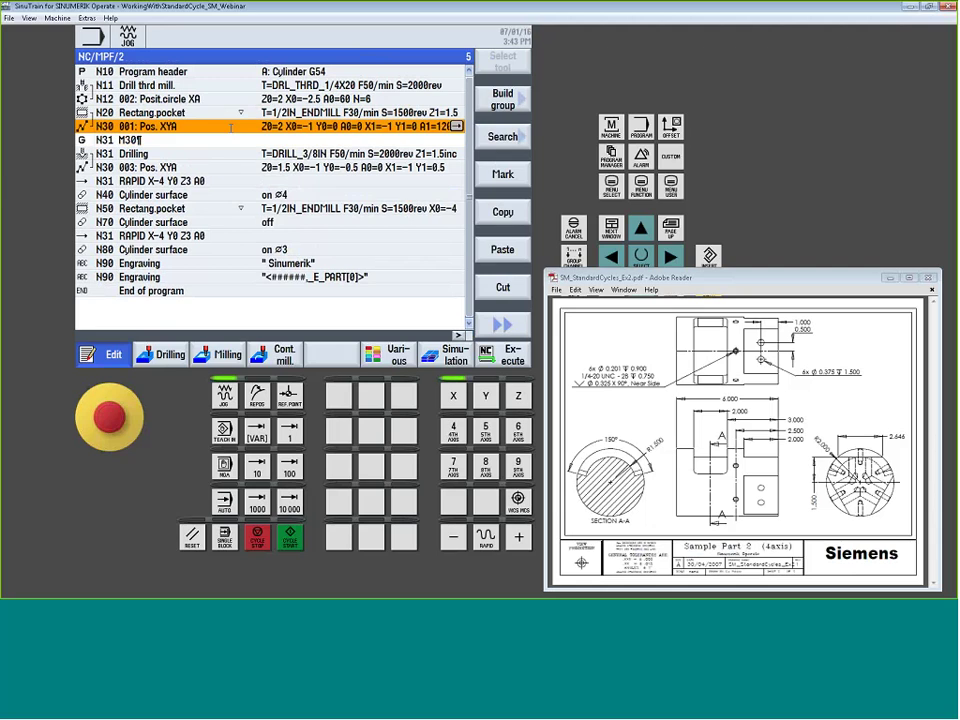
pyautogui.press('Down')
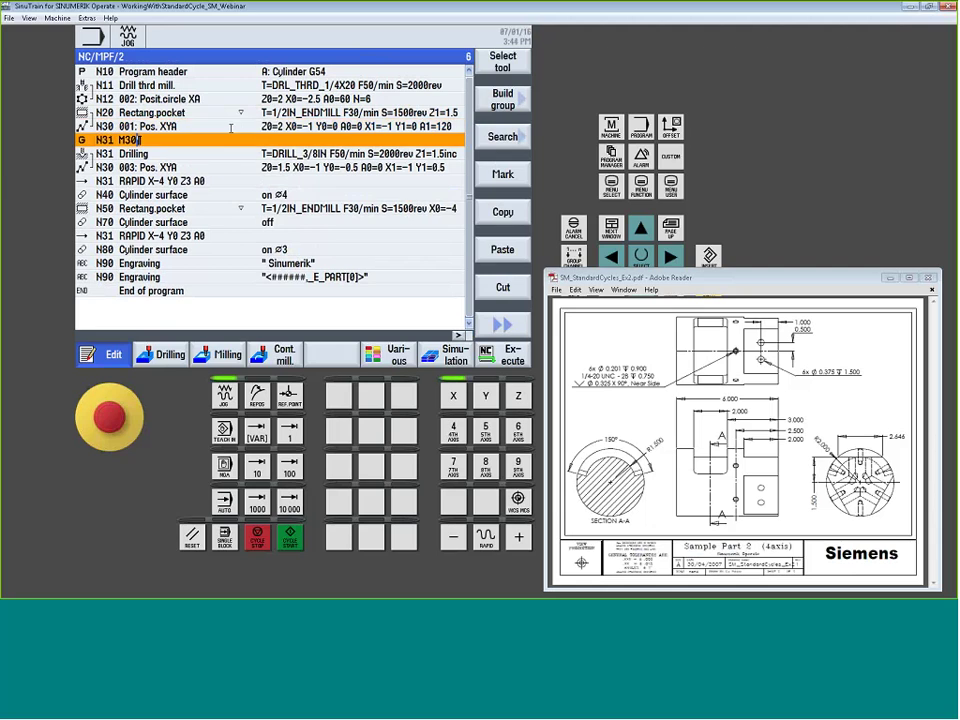
# - Simulate the program up to M30, examine the threaded holes and milled flats enlarged and from another angle, and return to the editor
pyautogui.click(458, 355)
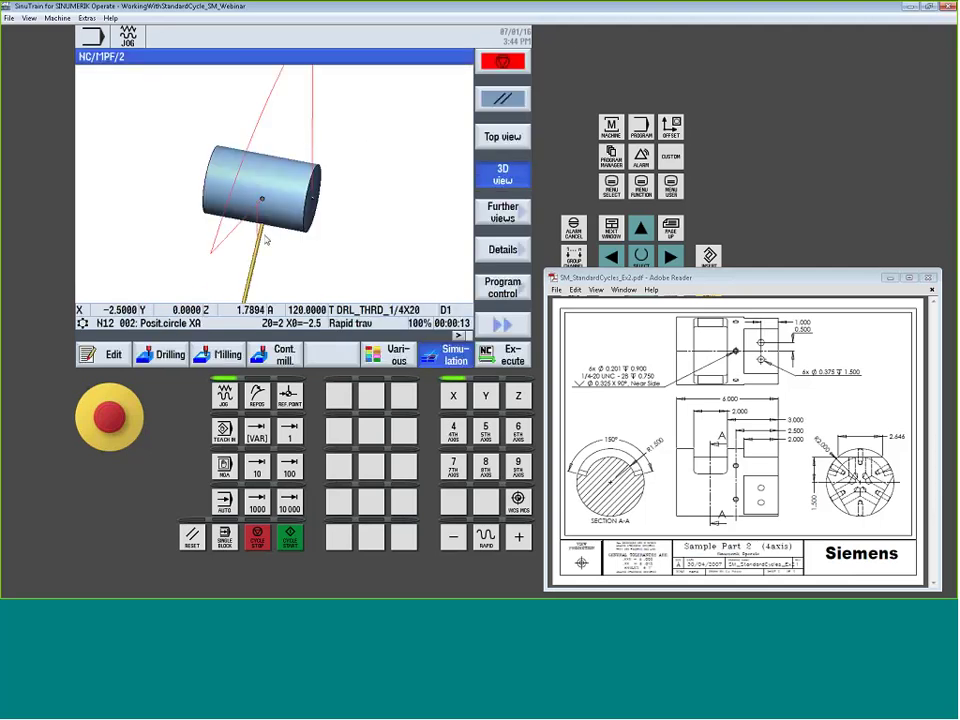
pyautogui.click(503, 249)
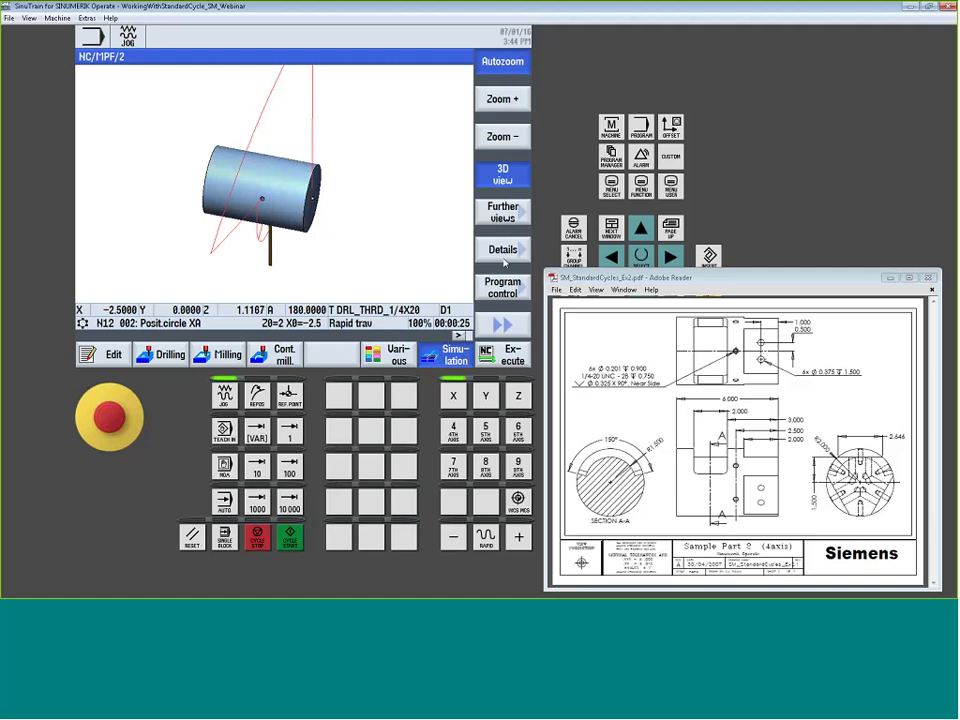
pyautogui.click(503, 99)
pyautogui.click(503, 99)
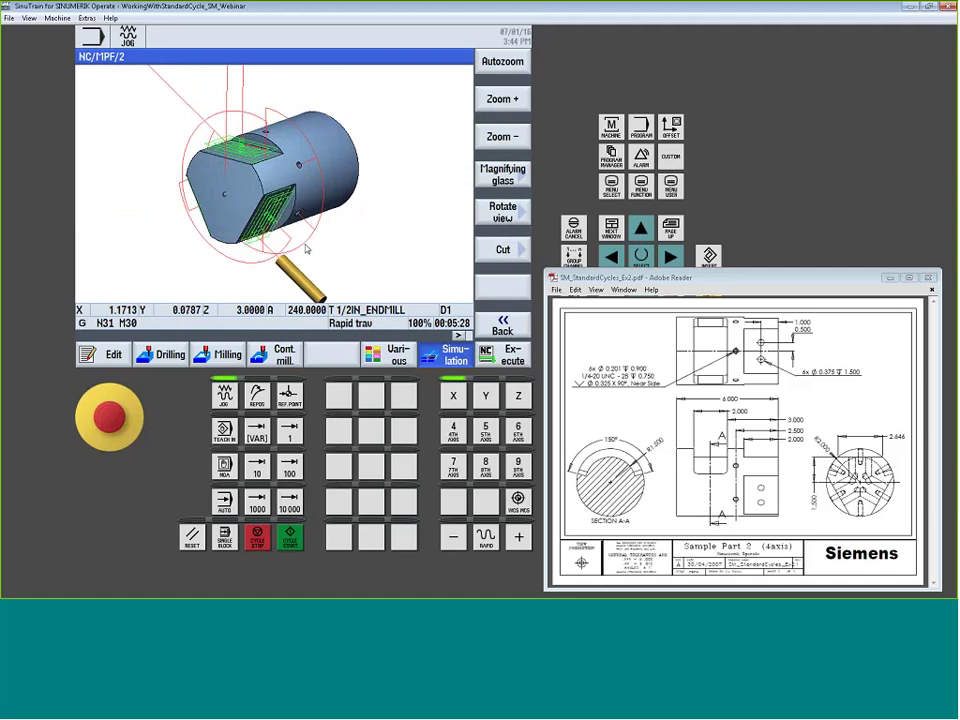
pyautogui.hotkey('shift', 'Right')
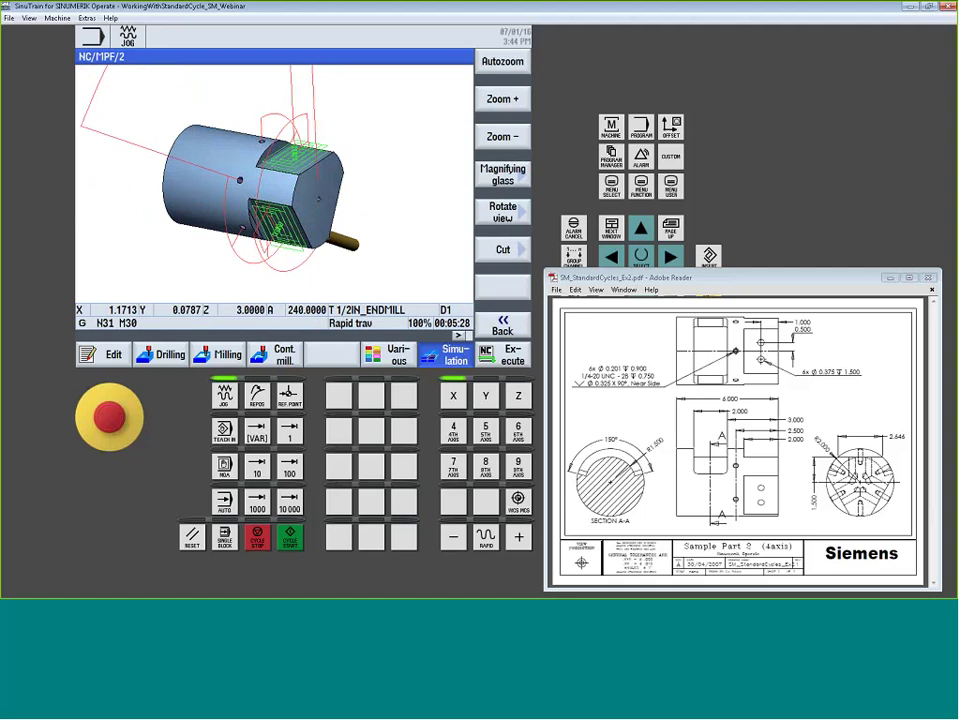
pyautogui.click(115, 352)
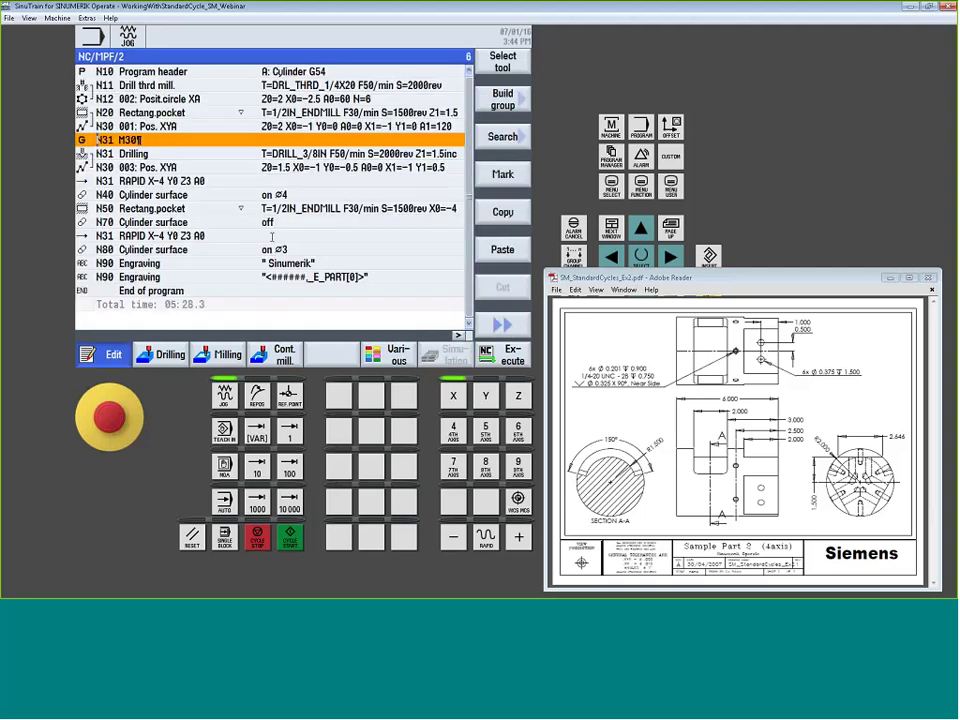
# - Reopen the N30 001 positions block, clear the first position's Y0 value, and set it back to 0
pyautogui.click(226, 126)
pyautogui.doubleClick(226, 126)
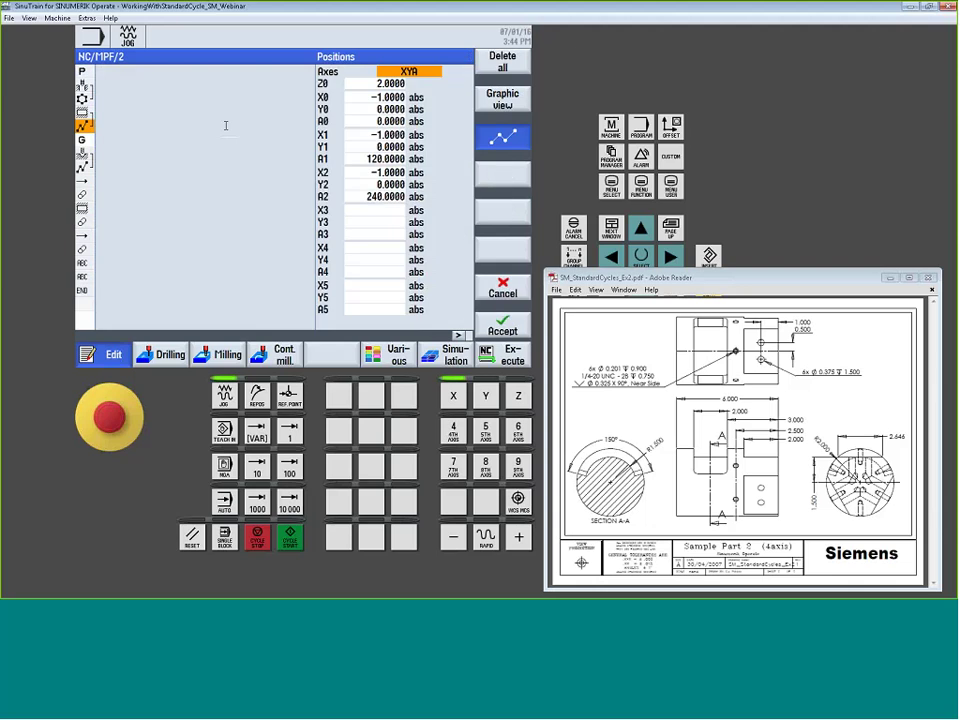
pyautogui.press('Down')
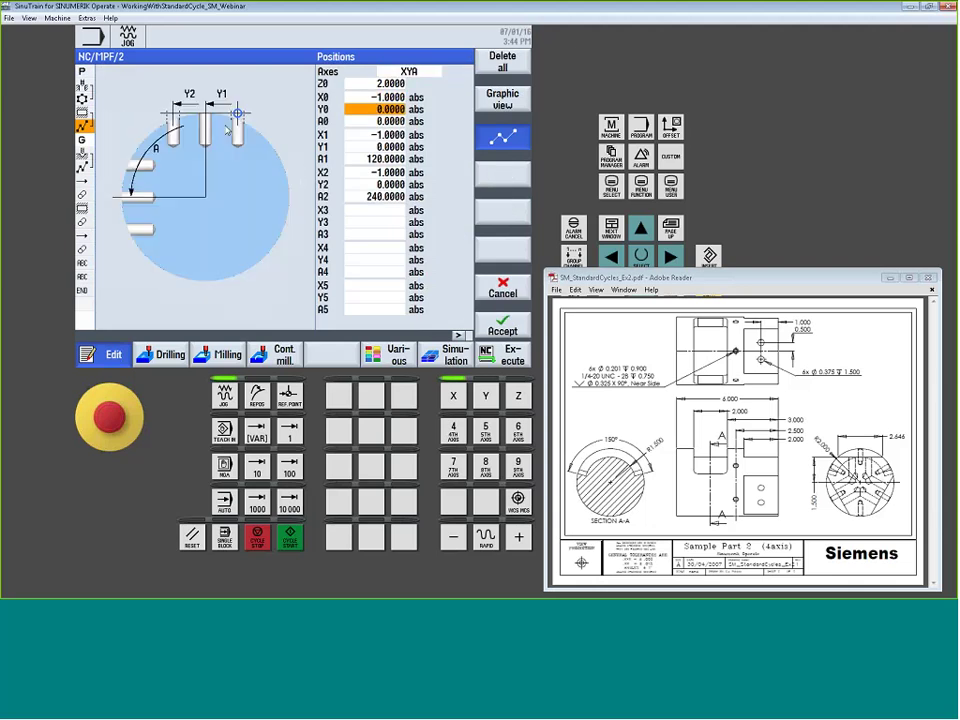
pyautogui.press('Down')
pyautogui.press('Up')
pyautogui.press('BackSpace')
pyautogui.press('Down')
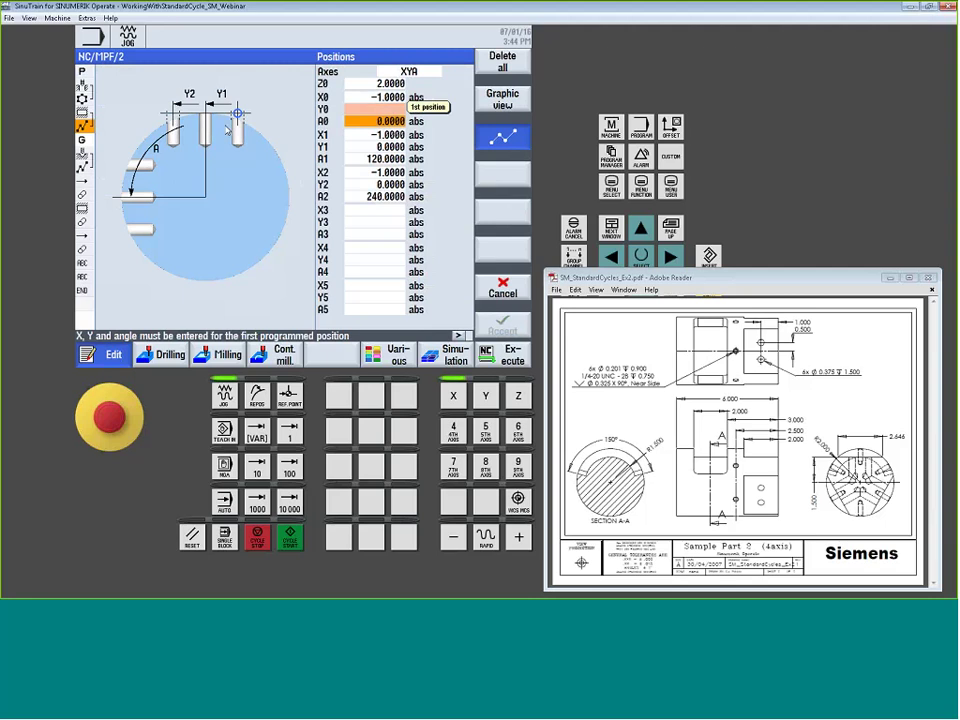
pyautogui.press('Up')
pyautogui.write('0')
# - Clear the Y1 and Y2 values of the second and third positions, leaving X and A entered, and accept the block
pyautogui.press('Down')
pyautogui.press('Down')
pyautogui.press('Down')
pyautogui.press('Down')
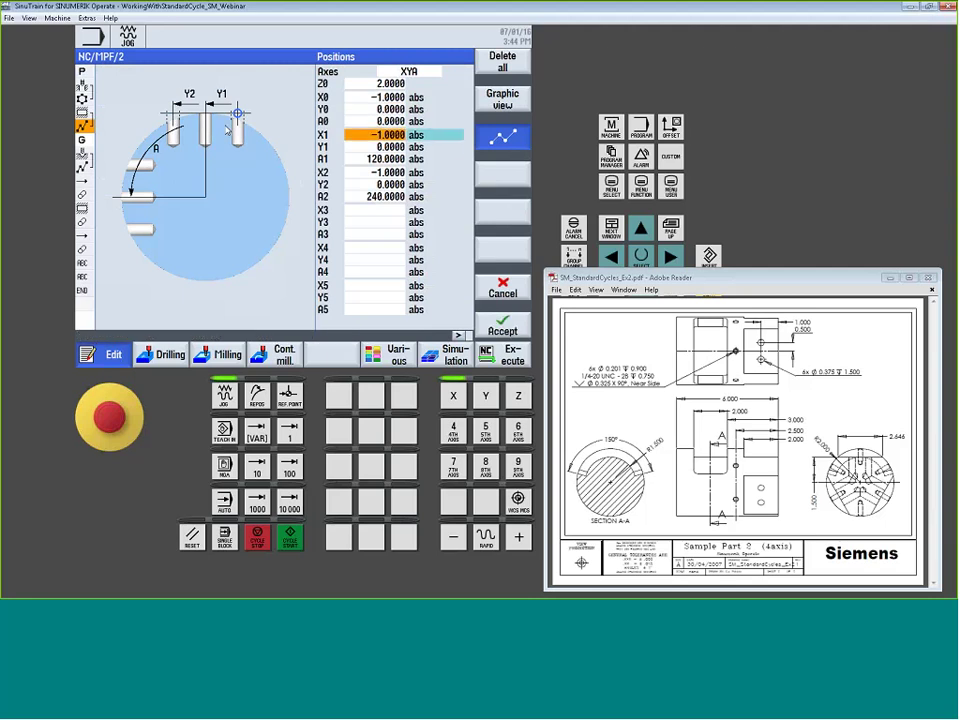
pyautogui.press('Down')
pyautogui.press('Down')
pyautogui.press('Down')
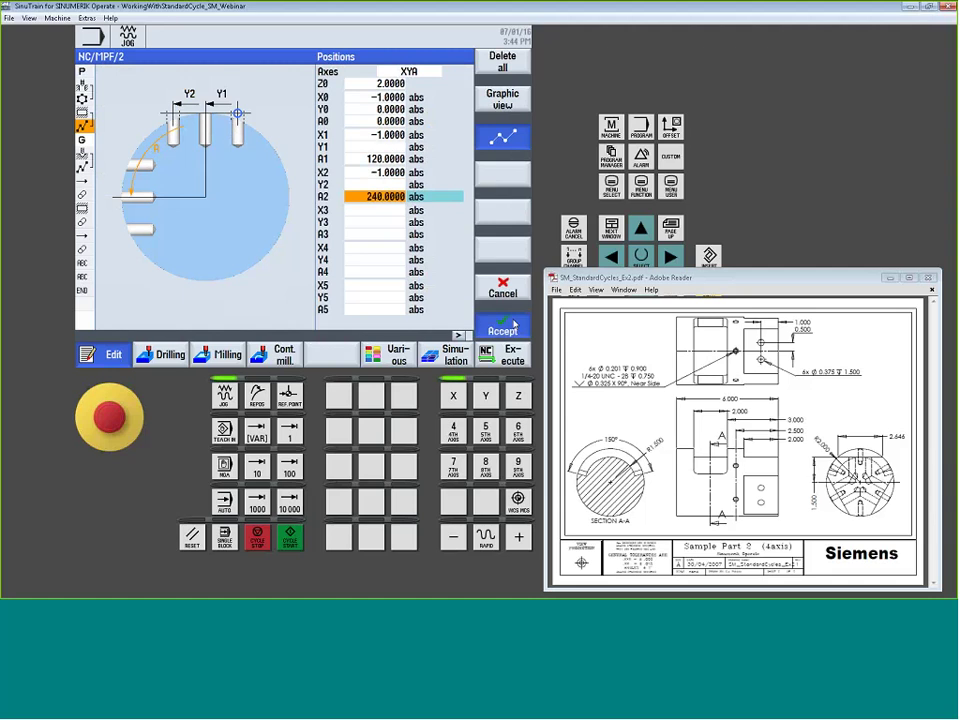
pyautogui.click(512, 325)
# - Simulate the program with Y1 and Y2 left blank, inspect the three flats from different angles, and return to the editor
pyautogui.click(446, 358)
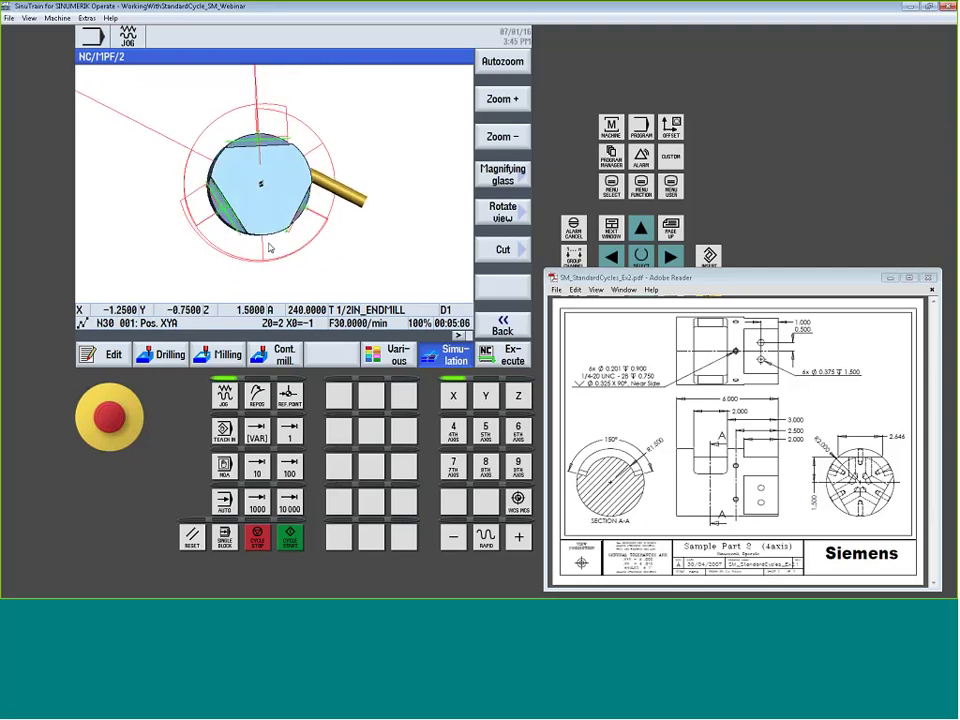
pyautogui.moveTo(268, 248); pyautogui.dragTo(314, 260)
pyautogui.click(112, 354)
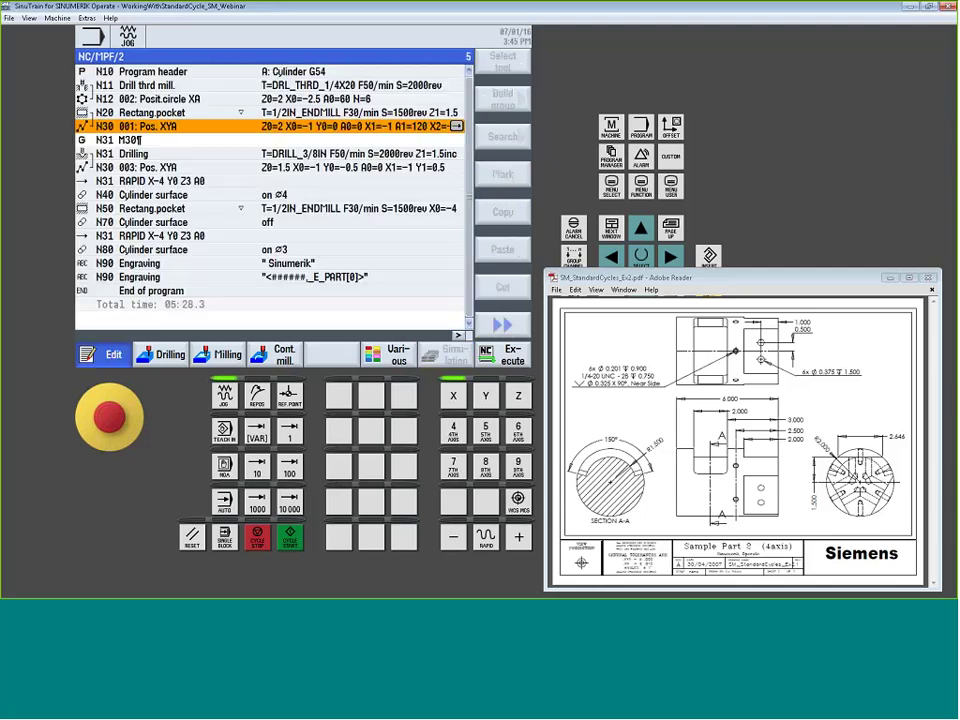
# - Set Y1 and Y2 in the N30 001 positions block to 0 and accept the block
pyautogui.click(458, 127)
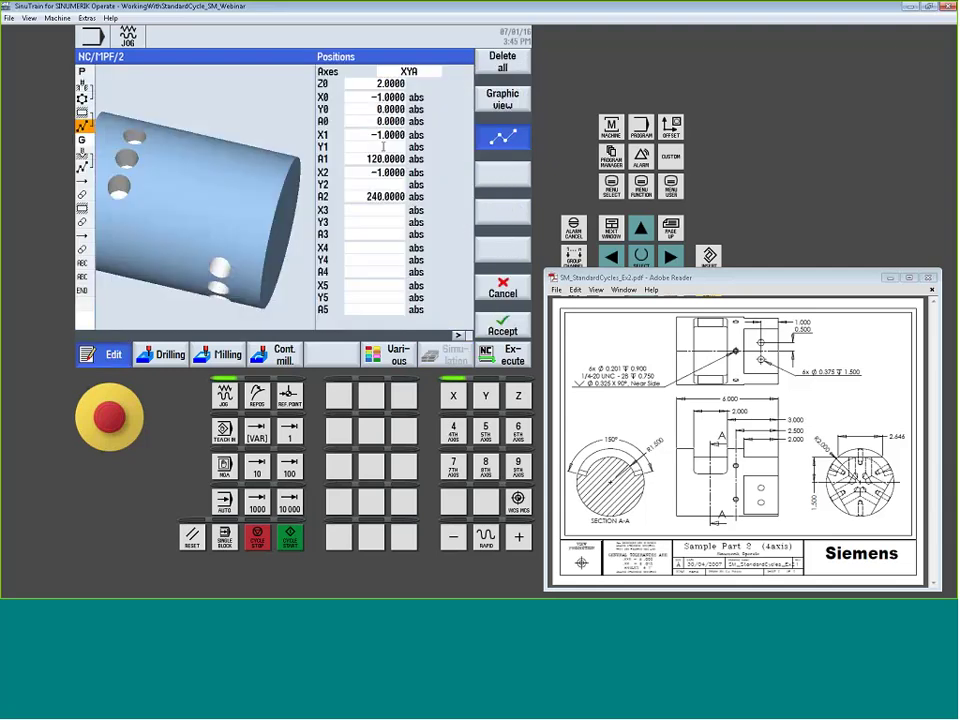
pyautogui.click(384, 146)
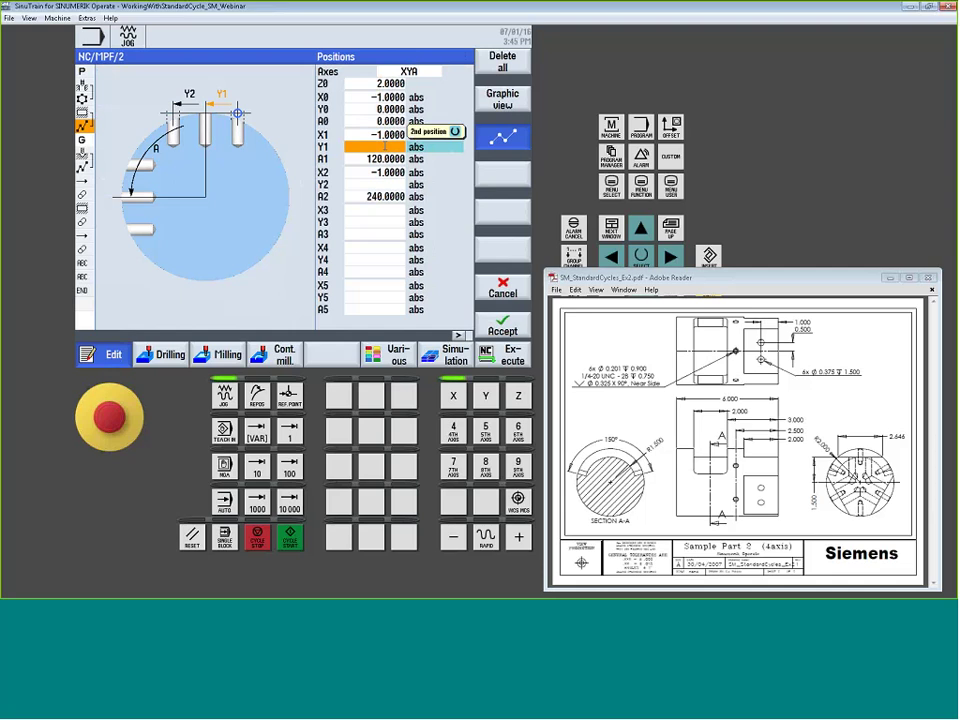
pyautogui.write('0')
pyautogui.press('Return')
pyautogui.press('Return')
pyautogui.press('Return')
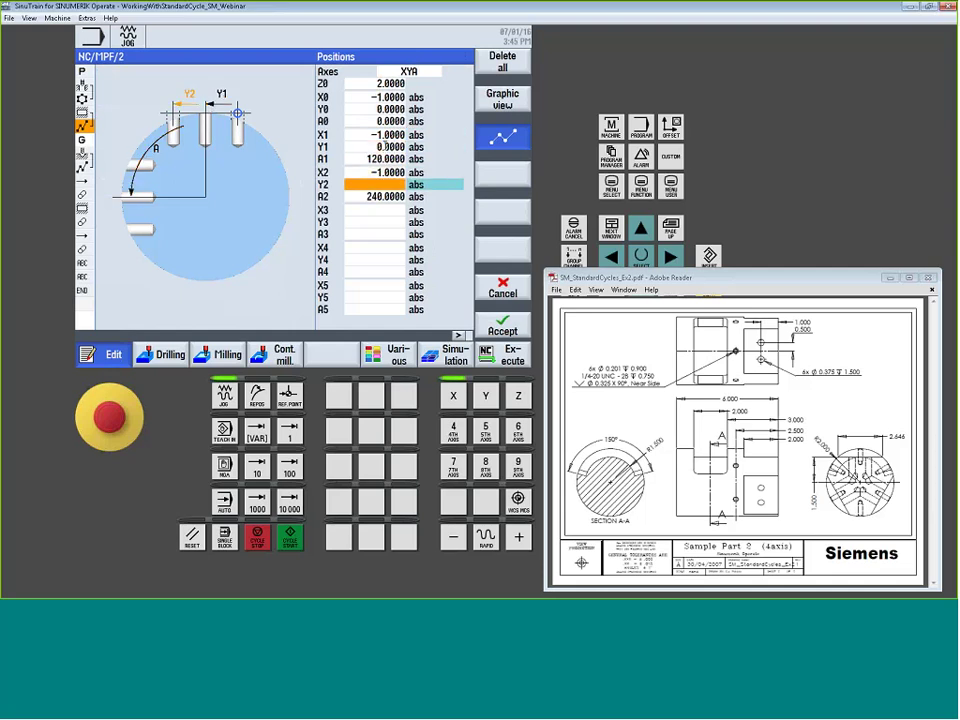
pyautogui.write('0')
pyautogui.press('Return')
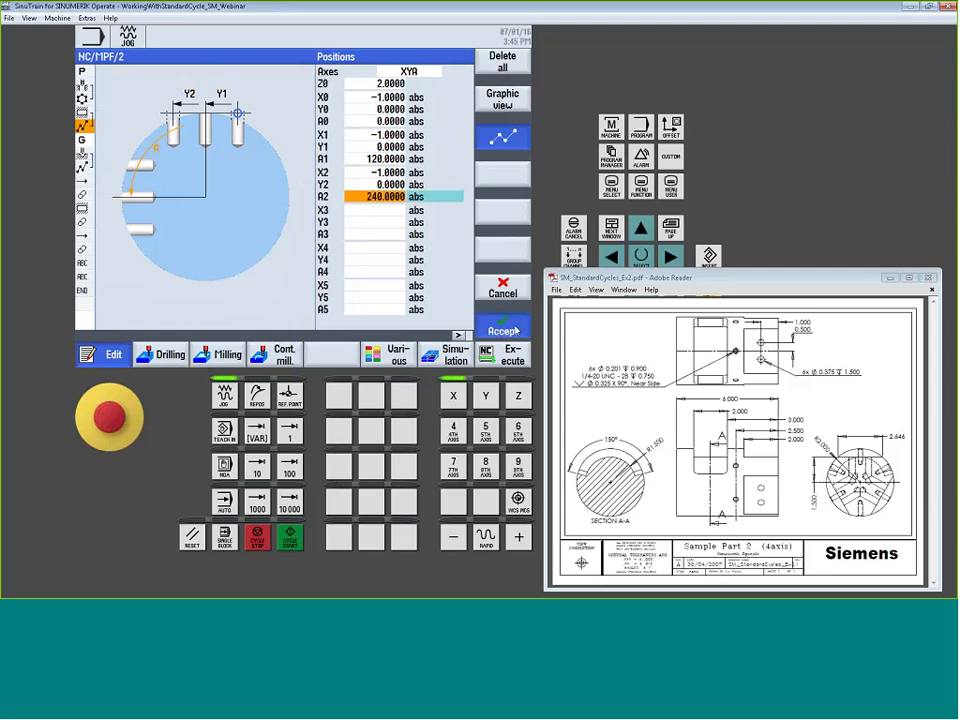
pyautogui.hotkey('shift', 'F8')
# - Delete the M30 line after the N30 001 positions block
pyautogui.click(179, 141)
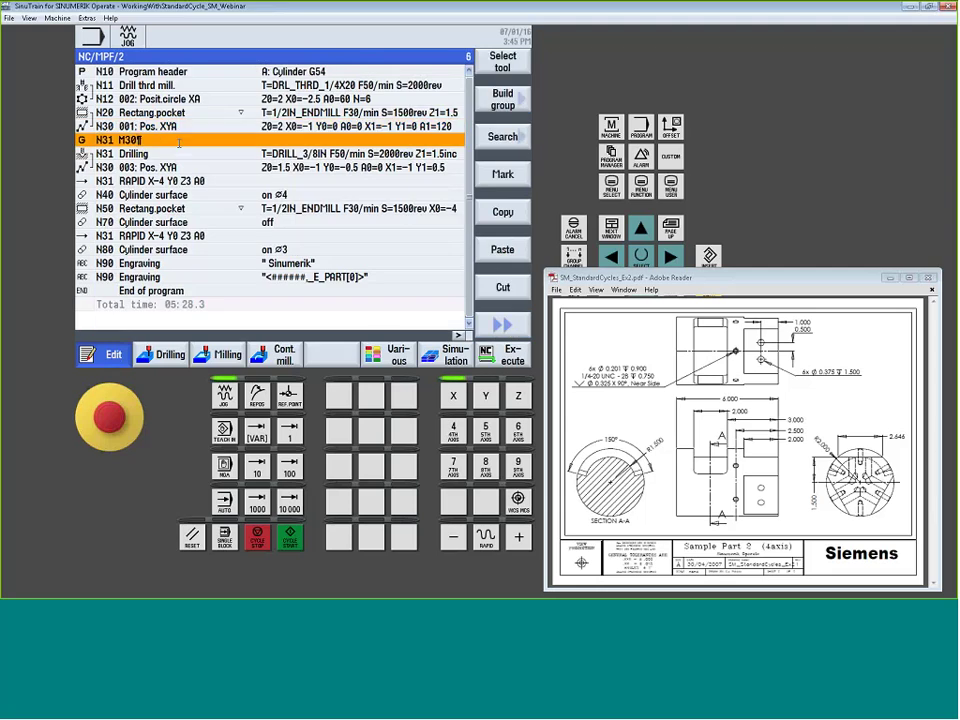
pyautogui.press('BackSpace')
pyautogui.press('BackSpace')
pyautogui.press('BackSpace')
pyautogui.press('BackSpace')
pyautogui.press('BackSpace')
pyautogui.press('BackSpace')
pyautogui.press('BackSpace')
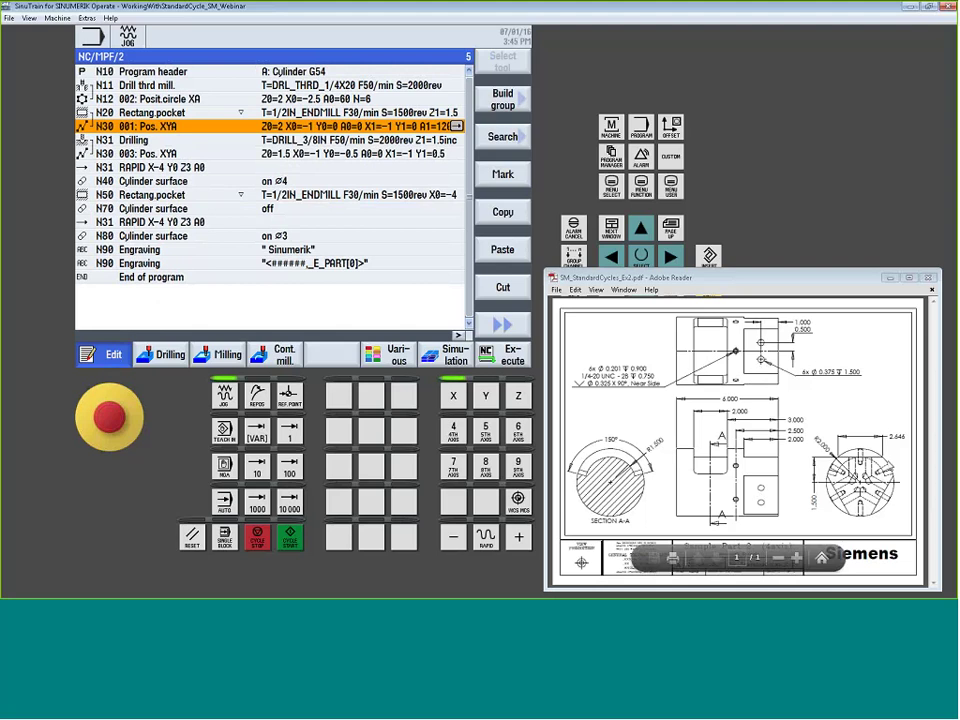
# - Open the N31 drilling block, review the DRILL_3/8IN tool, tip reference and incremental Z1 depth, and accept the block
pyautogui.press('Down')
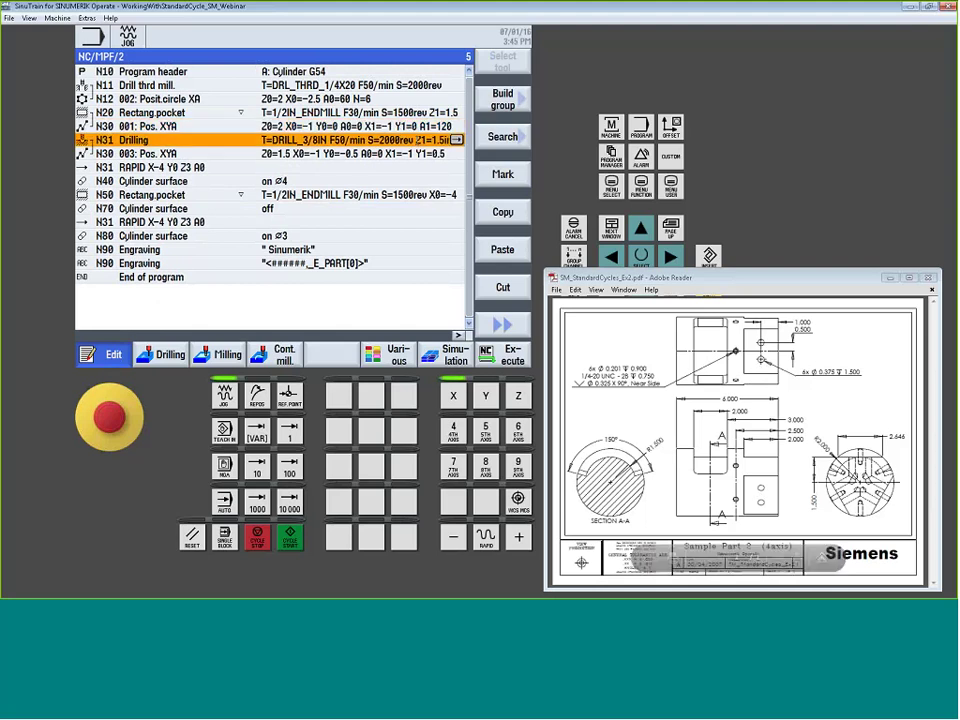
pyautogui.press('Right')
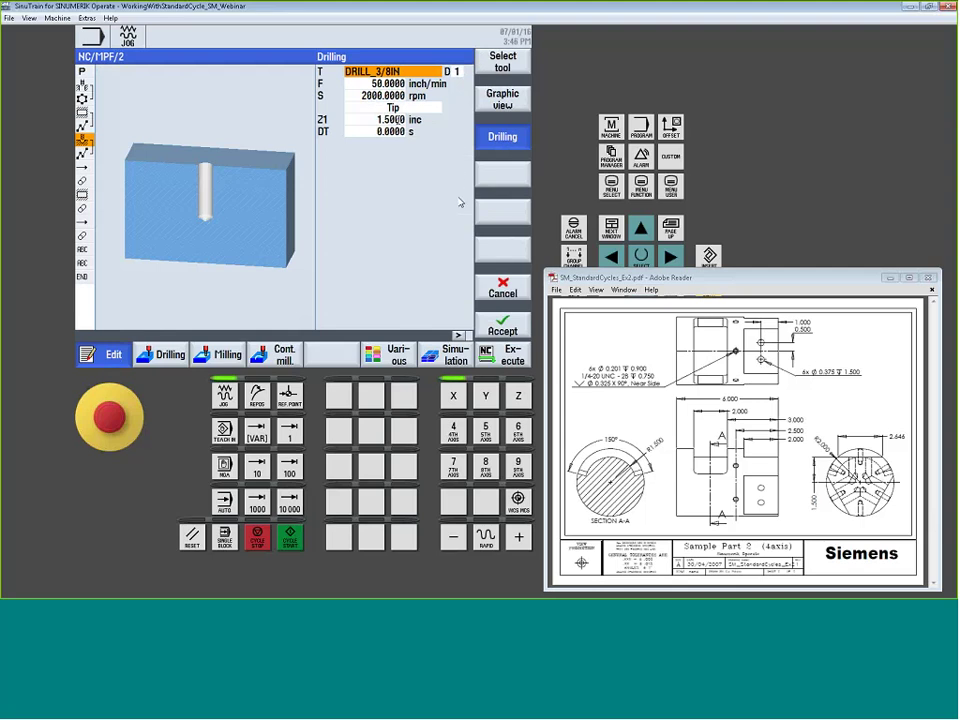
pyautogui.click(517, 329)
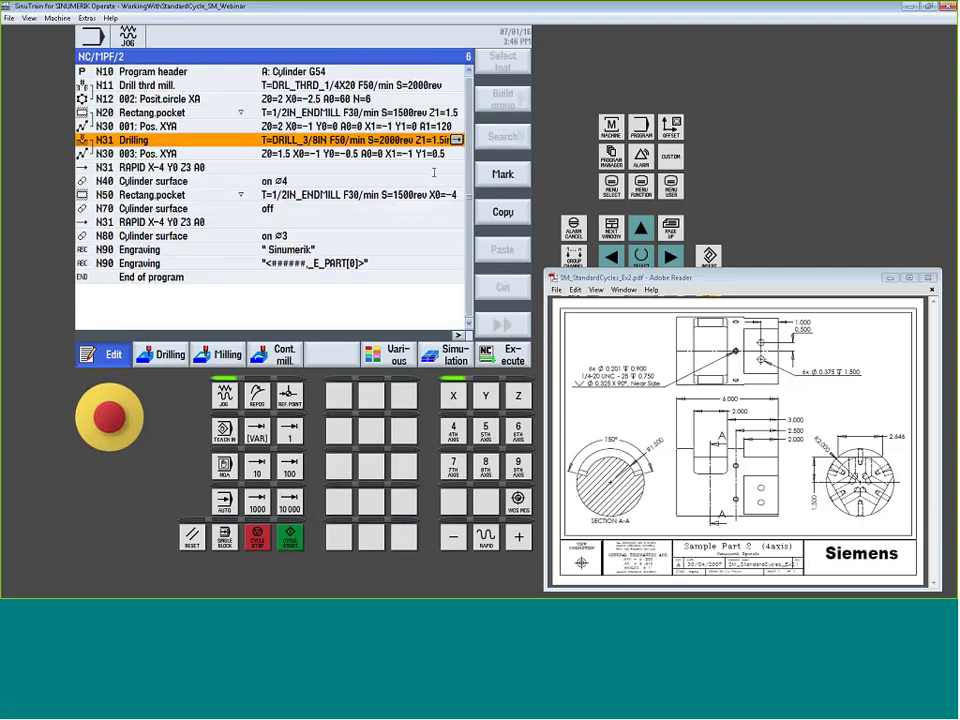
# - Open the N30 003 positions block after the drilling cycle, review its X, Y and A hole coordinates, and accept the block
pyautogui.press('Down')
pyautogui.press('Right')
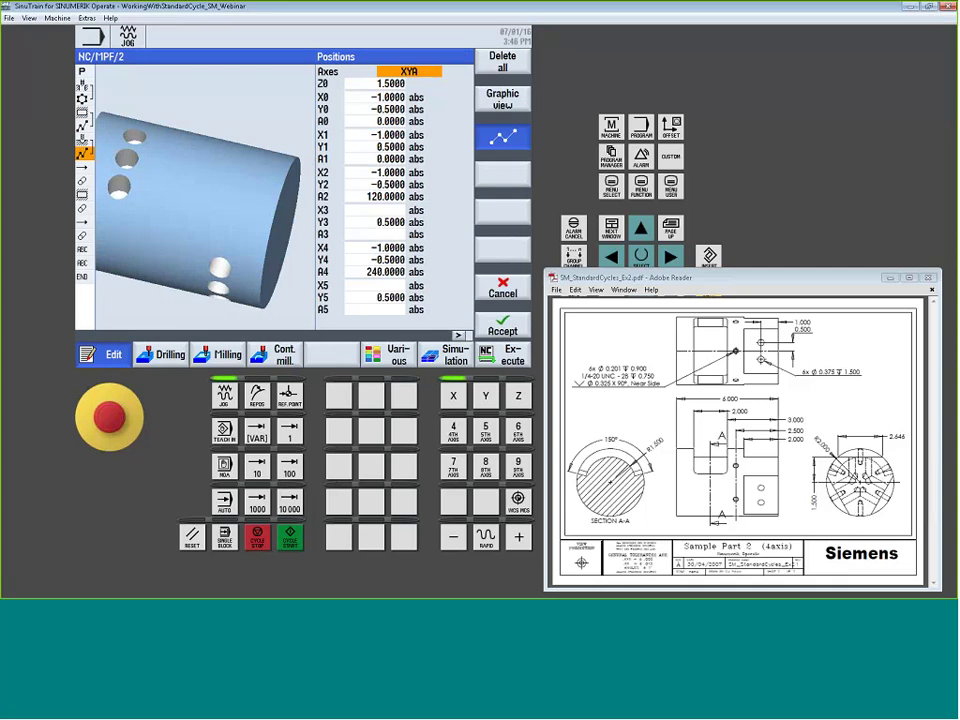
pyautogui.click(375, 121)
pyautogui.click(375, 96)
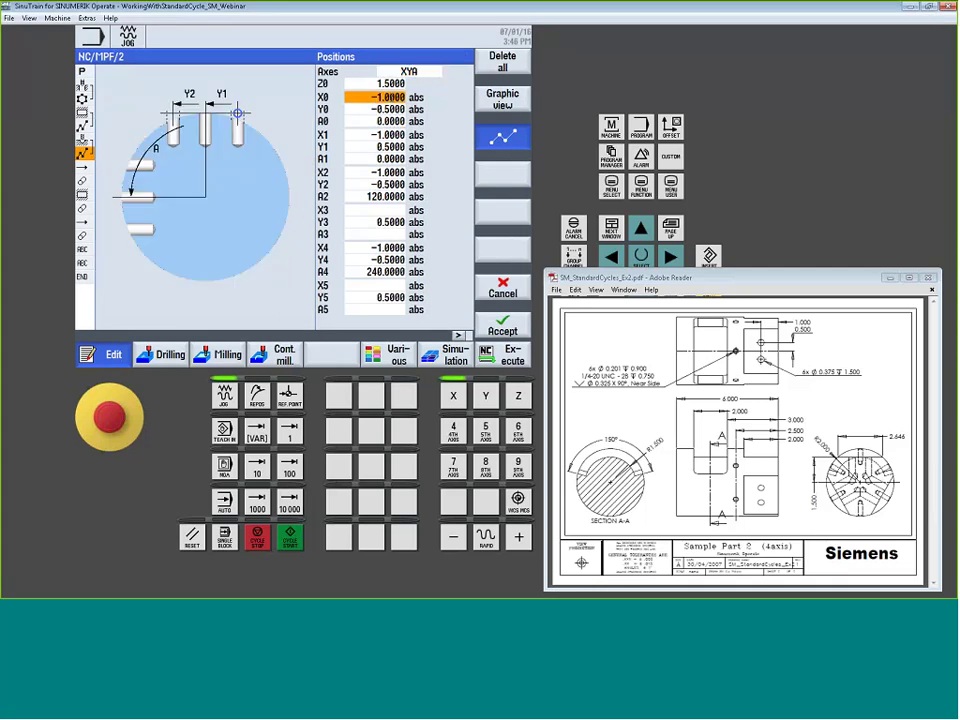
pyautogui.click(375, 109)
pyautogui.click(375, 121)
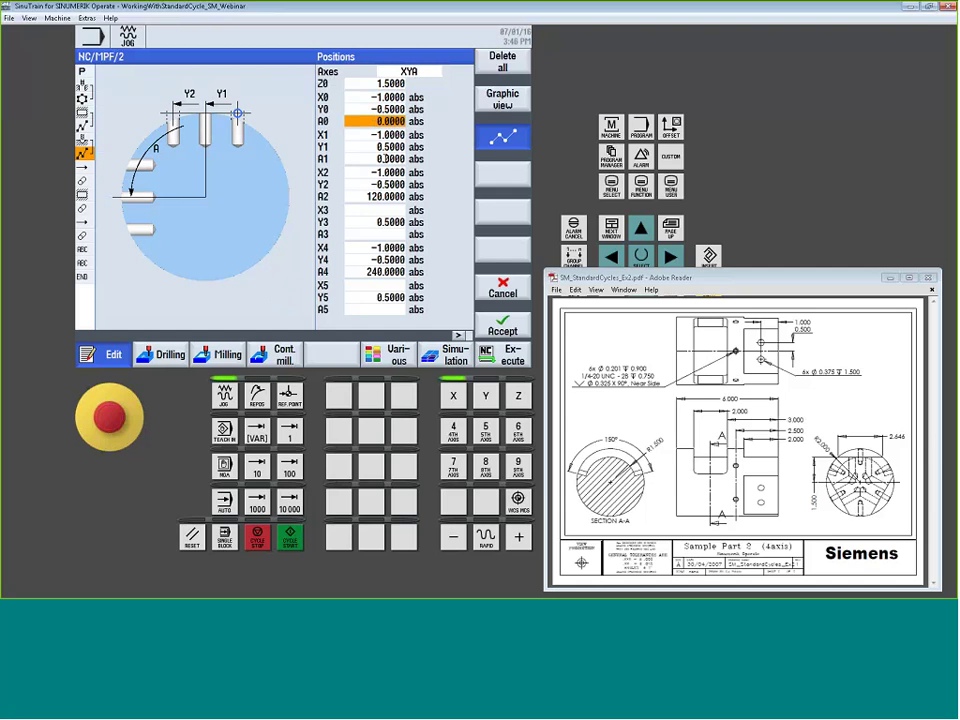
pyautogui.click(375, 159)
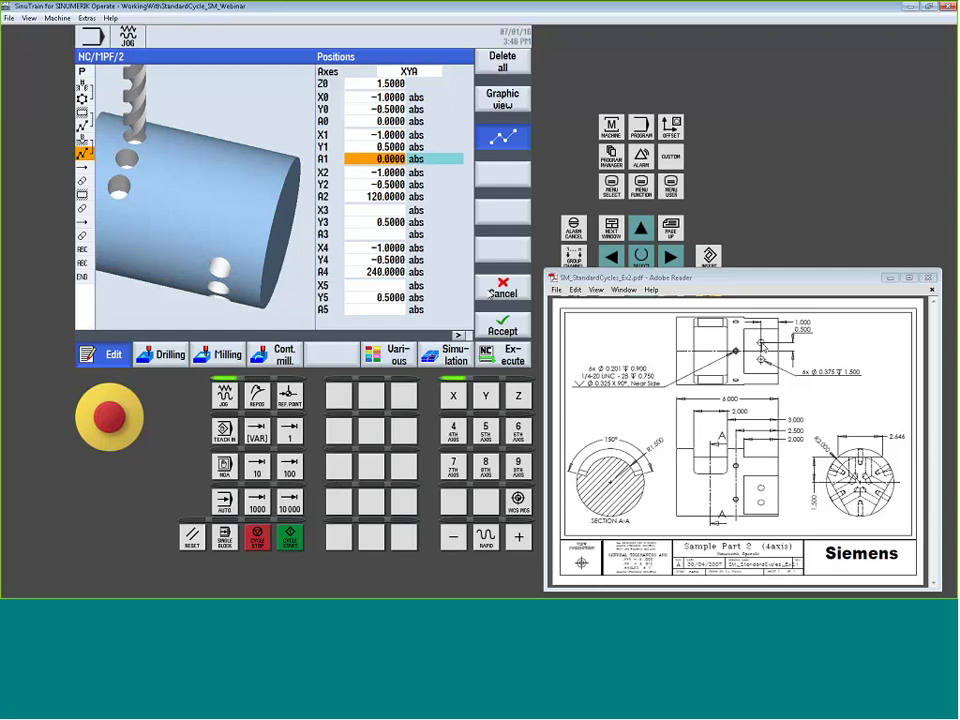
pyautogui.click(375, 196)
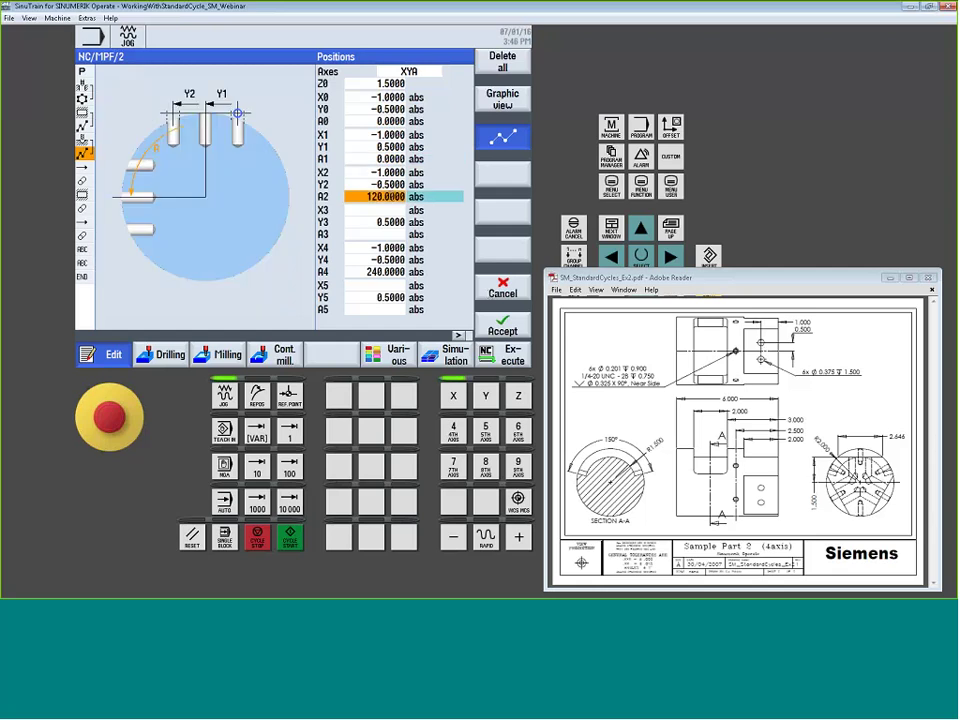
pyautogui.click(375, 272)
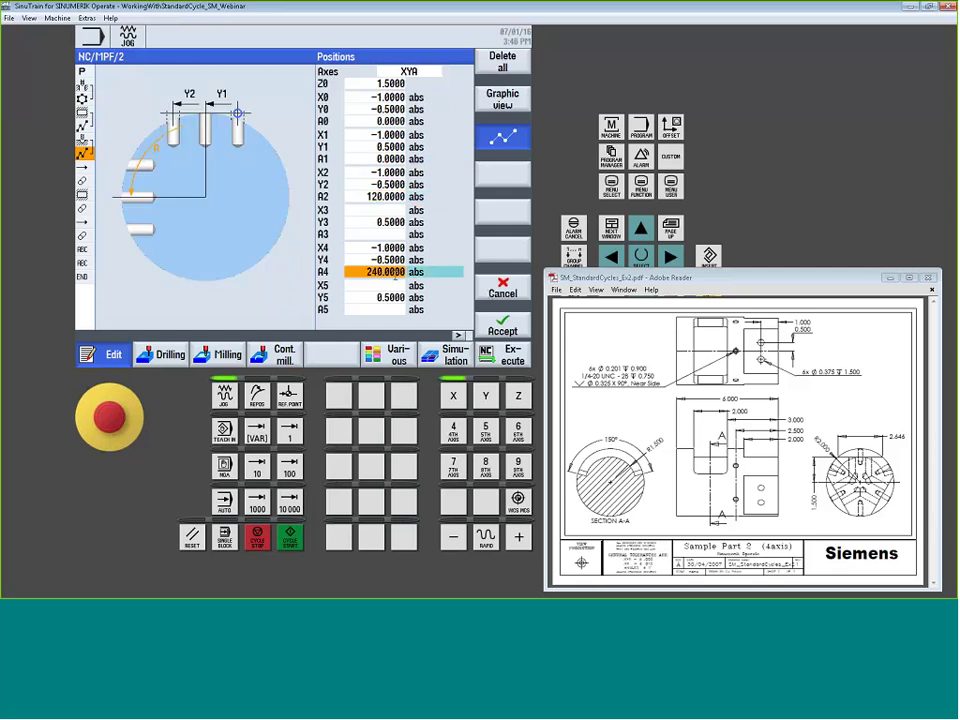
pyautogui.hotkey('shift', 'F8')
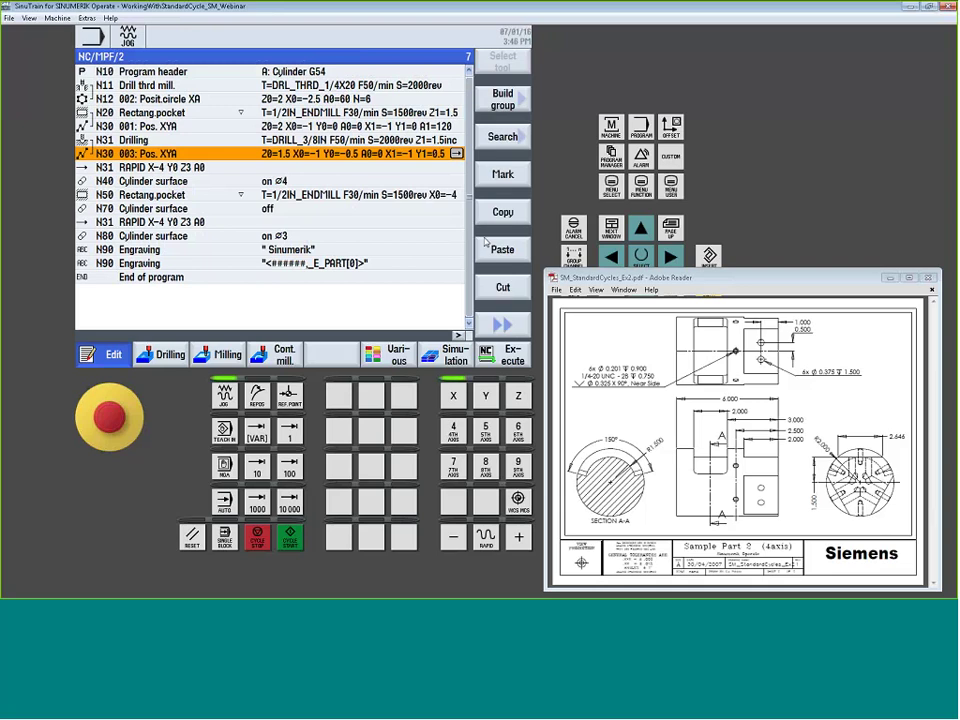
# - Insert an M30 line directly after the N30 003 positions block
pyautogui.press('Down')
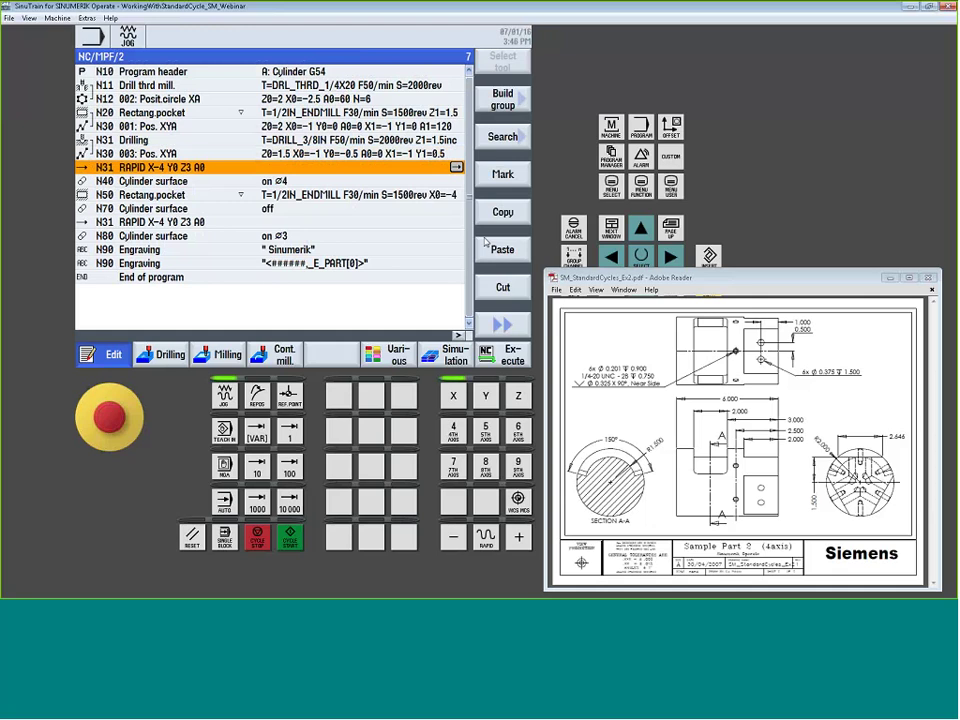
pyautogui.press('Up')
pyautogui.press('Return')
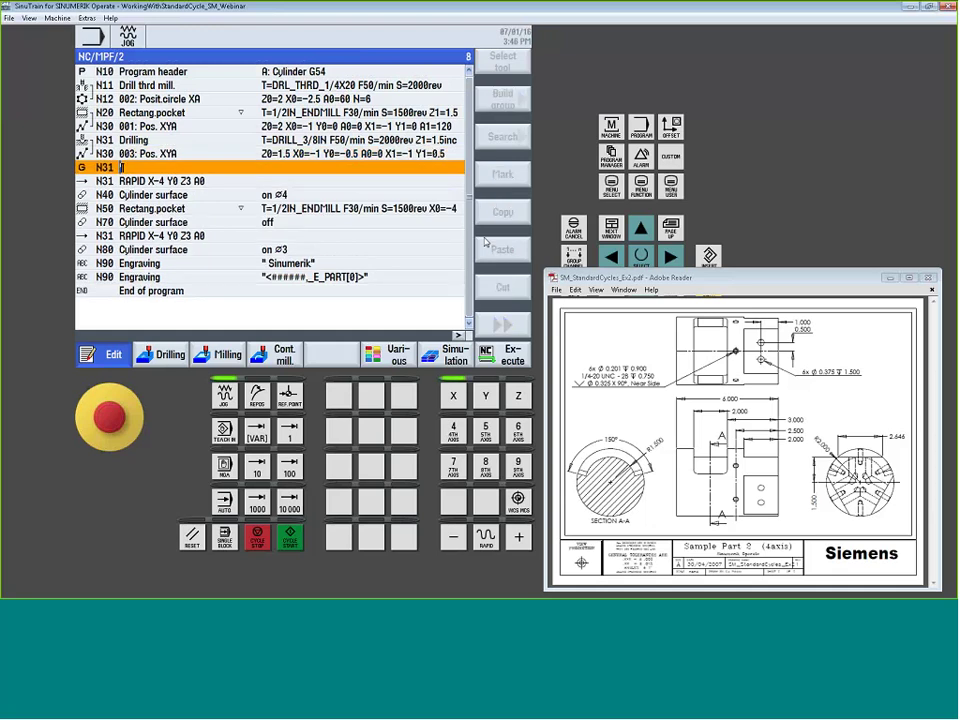
pyautogui.write('M30')
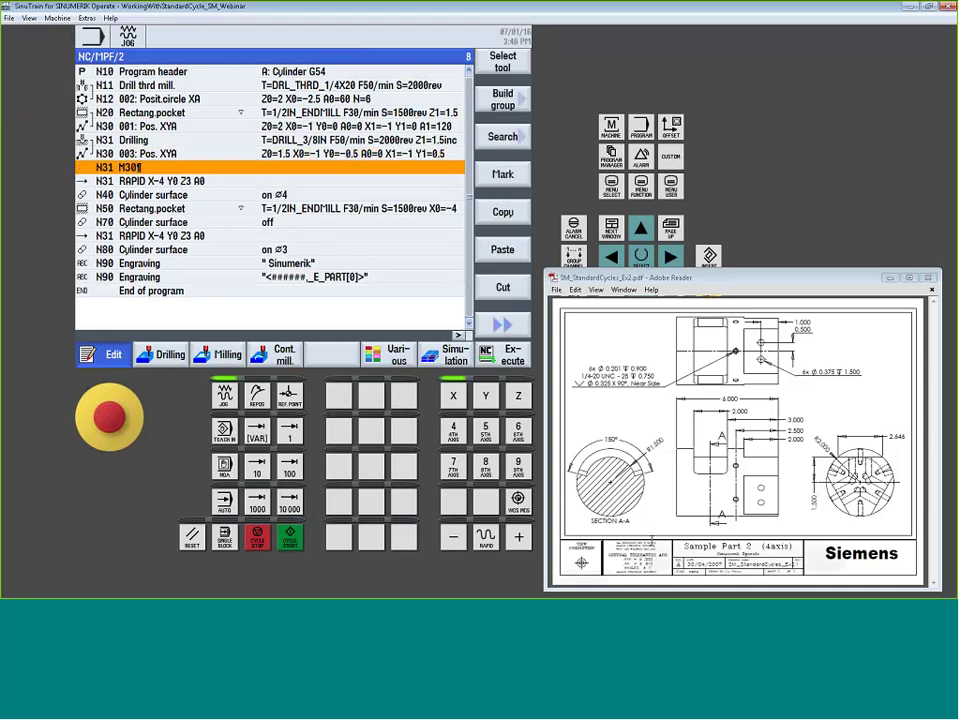
# - Simulate the program, hide the tool path, and examine the drilled holes on the flats from another angle
pyautogui.click(453, 356)
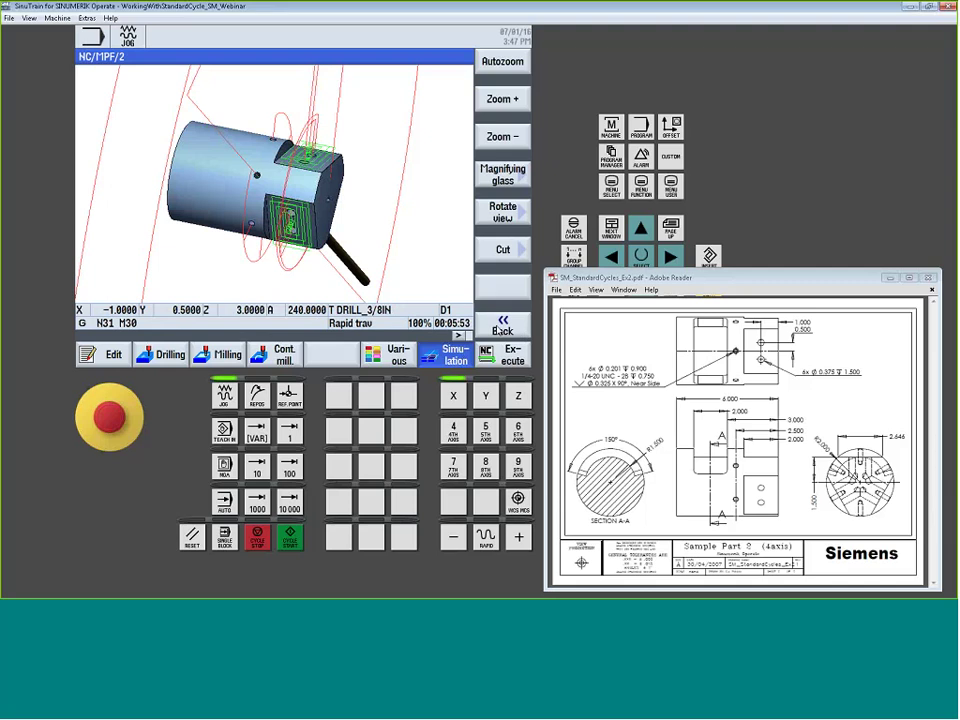
pyautogui.click(500, 328)
pyautogui.click(503, 250)
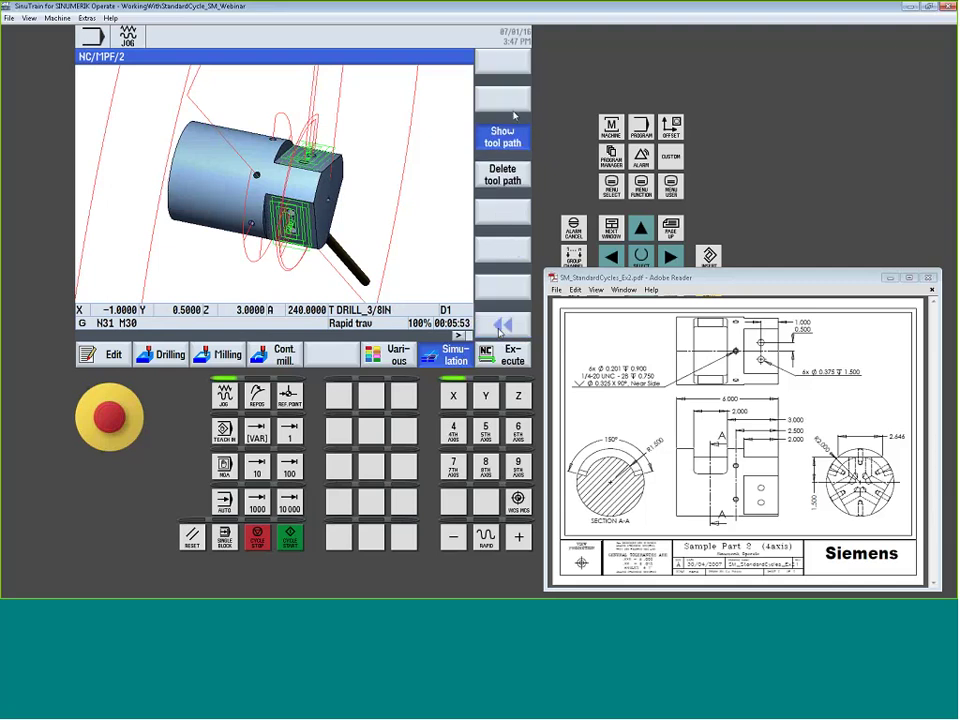
pyautogui.click(503, 137)
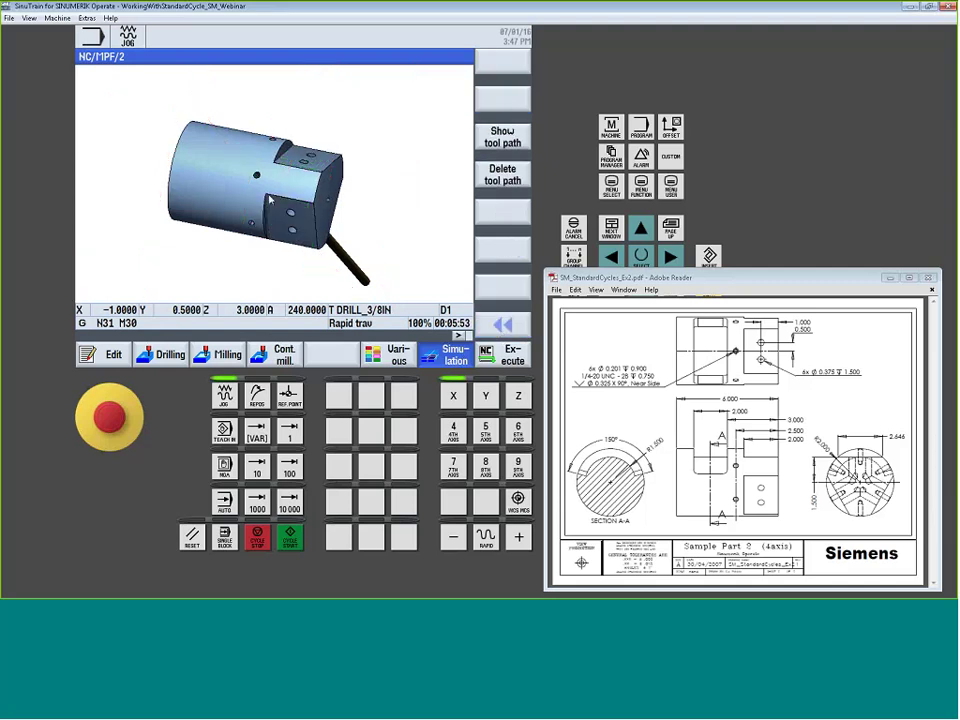
pyautogui.moveTo(354, 178); pyautogui.dragTo(388, 189)
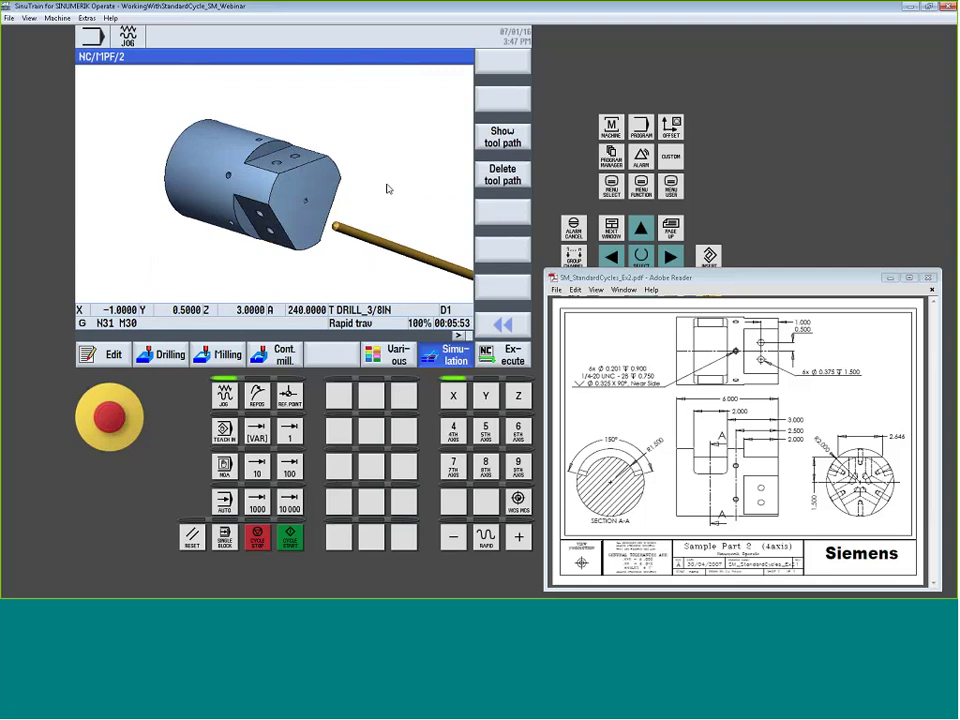
# - Activate the section cut on the simulated part, shift it towards X+, Y+ and Z-, and examine the drilled holes in cross-section
pyautogui.click(493, 321)
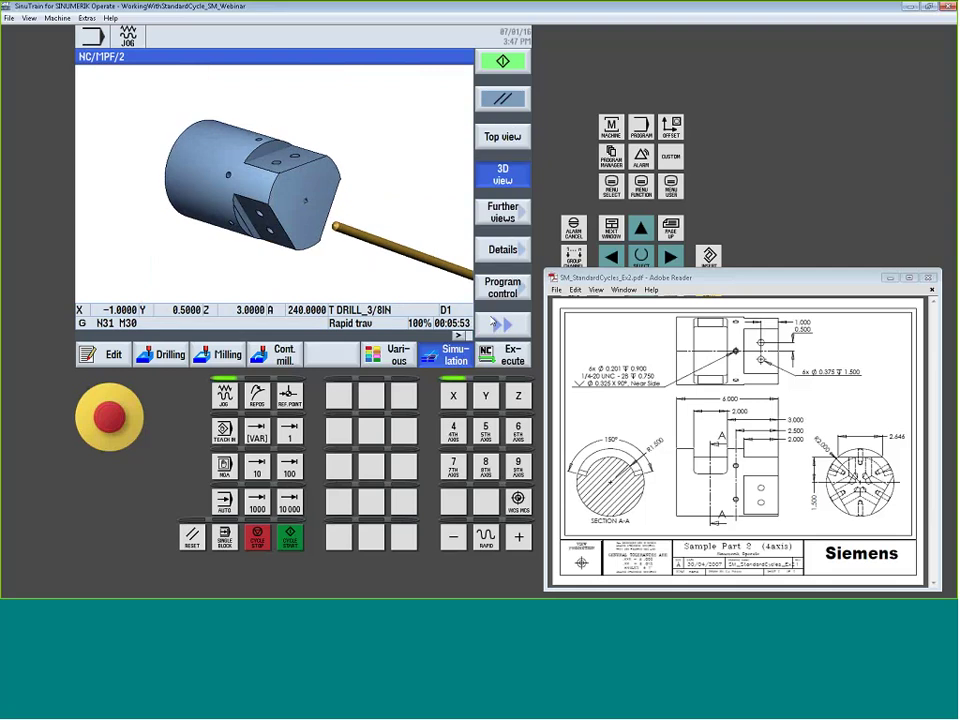
pyautogui.click(505, 250)
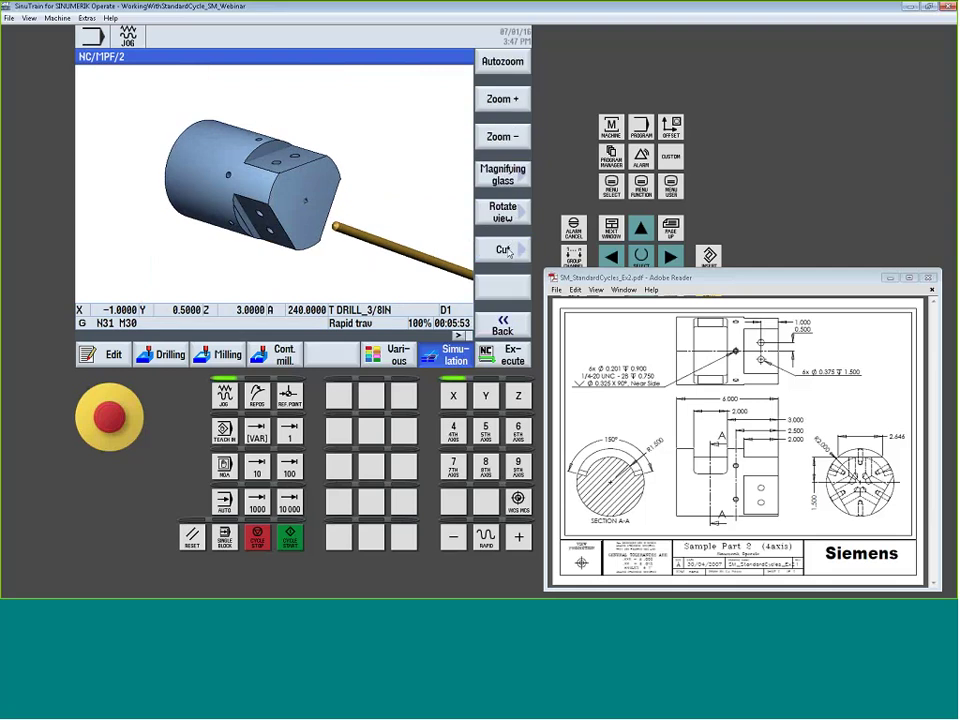
pyautogui.click(506, 250)
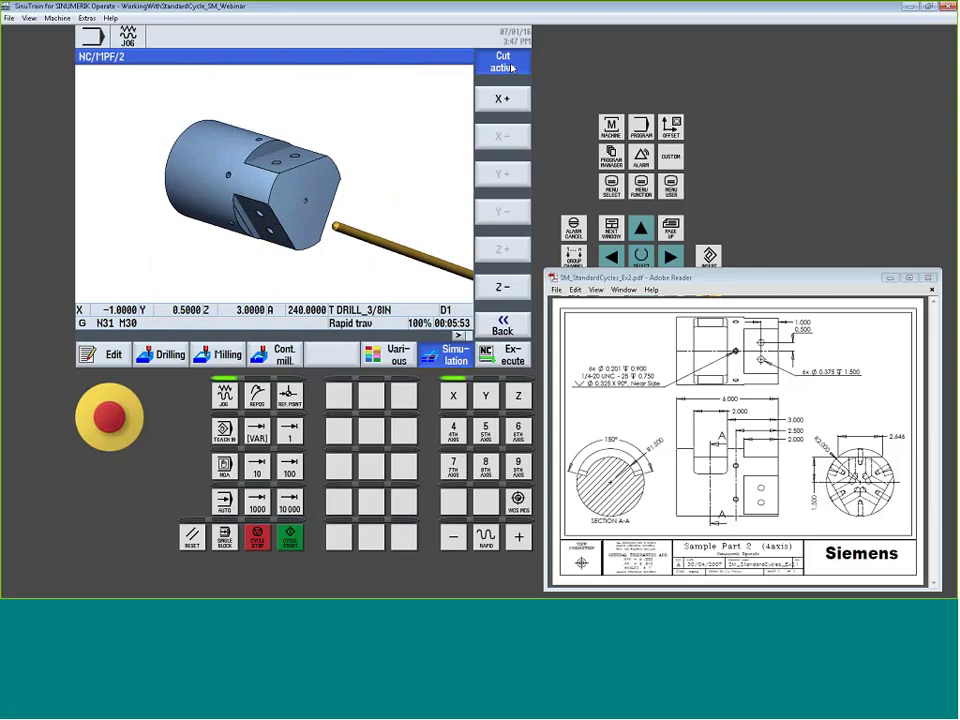
pyautogui.click(503, 98)
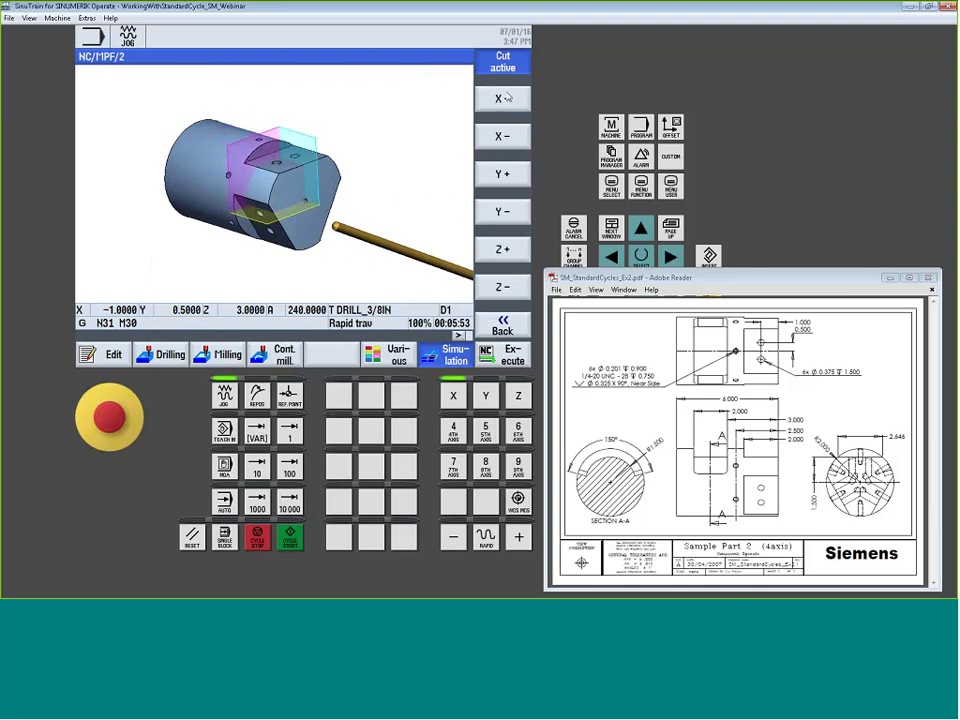
pyautogui.click(503, 174)
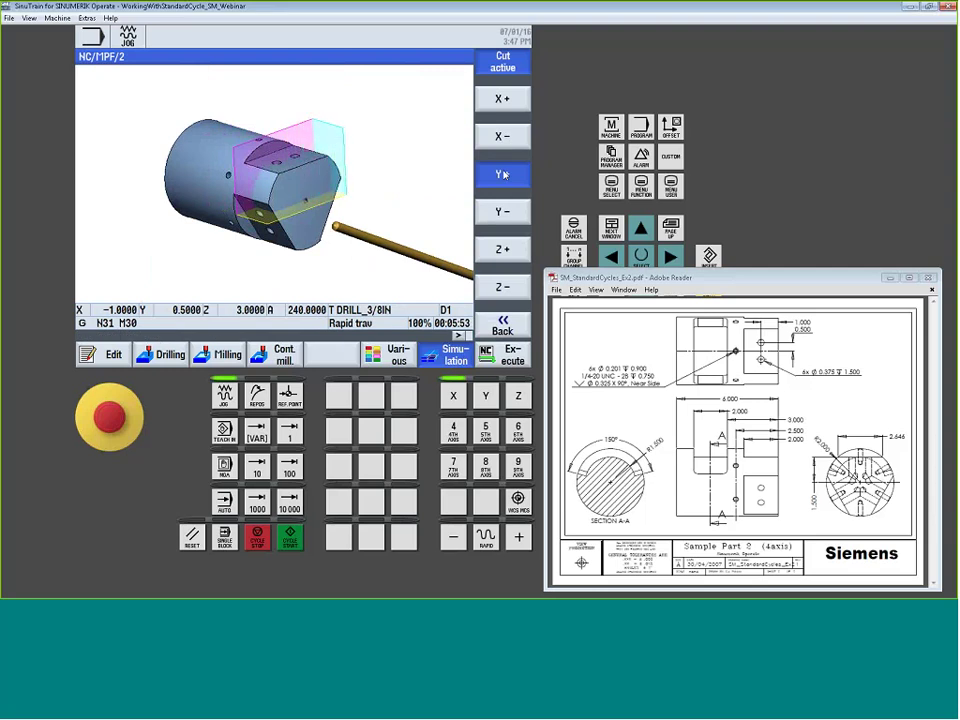
pyautogui.click(510, 287)
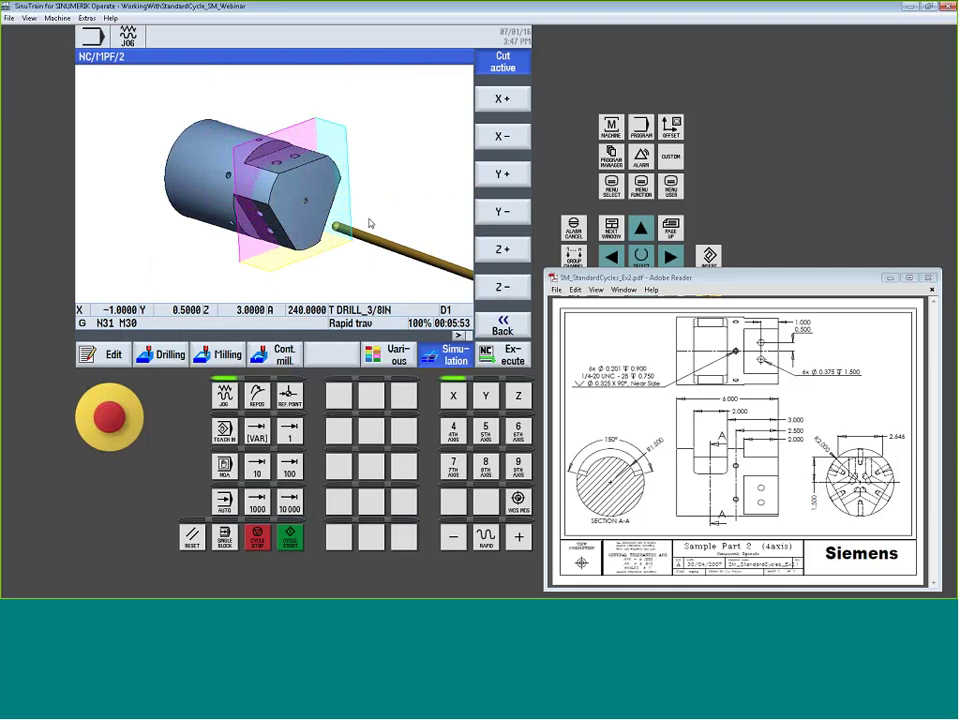
pyautogui.moveTo(369, 223); pyautogui.dragTo(349, 206)
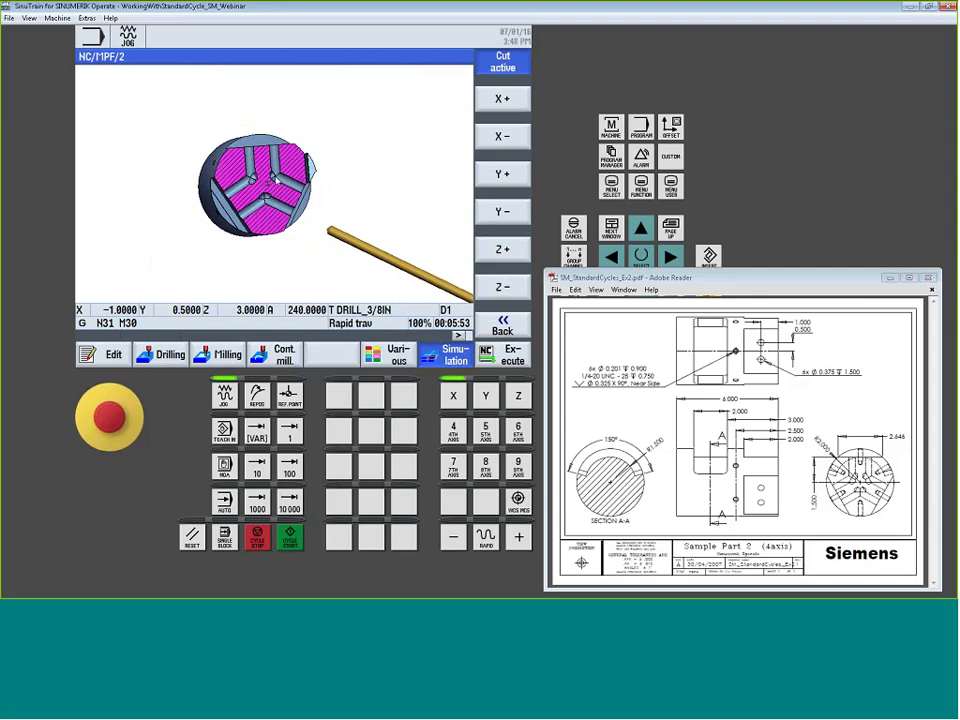
# - Turn off the section cut and return from the simulation to the program editor
pyautogui.click(505, 62)
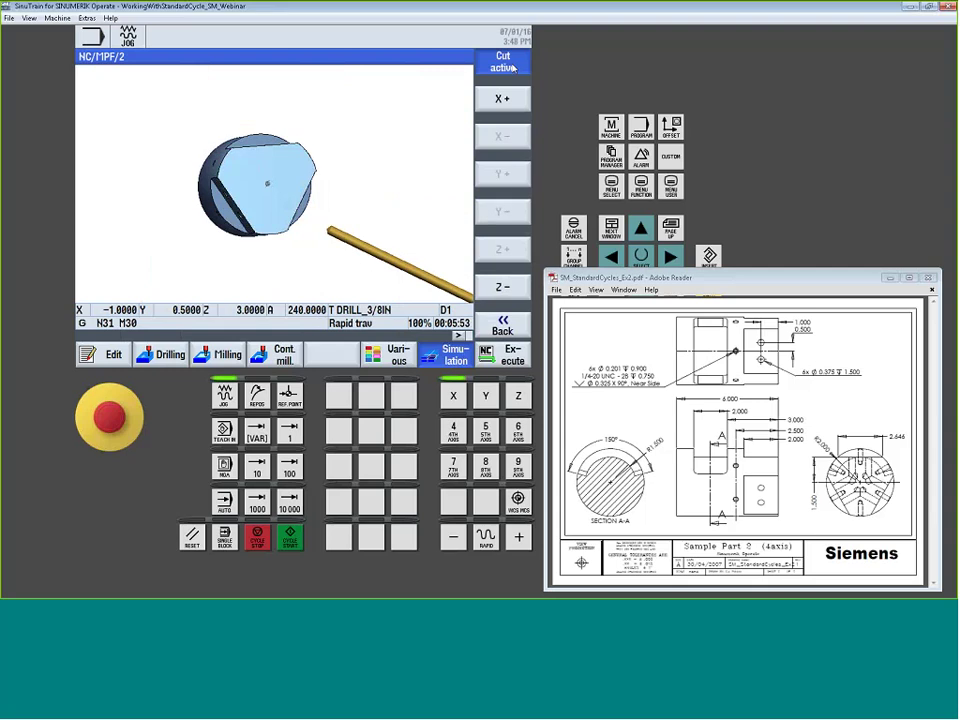
pyautogui.click(503, 325)
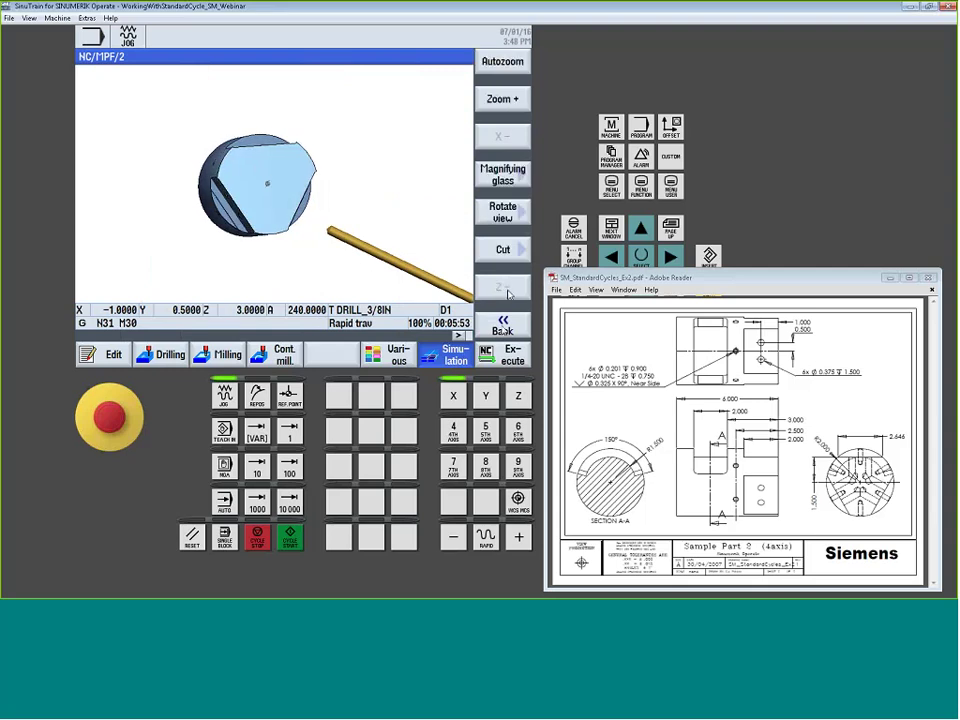
pyautogui.click(503, 326)
pyautogui.click(503, 326)
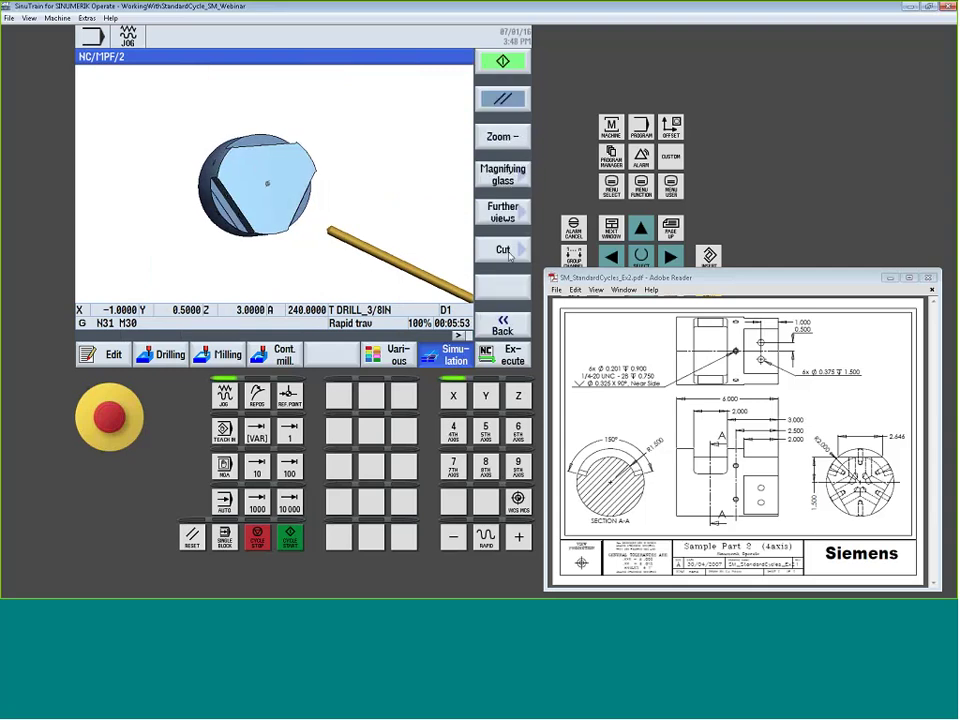
pyautogui.click(503, 328)
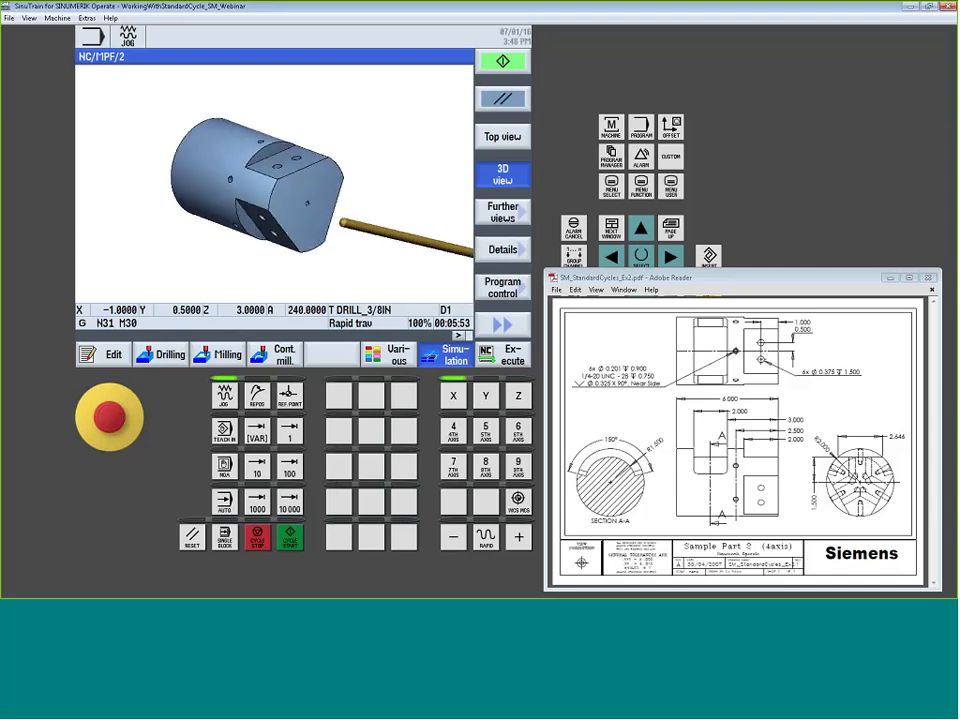
pyautogui.click(116, 355)
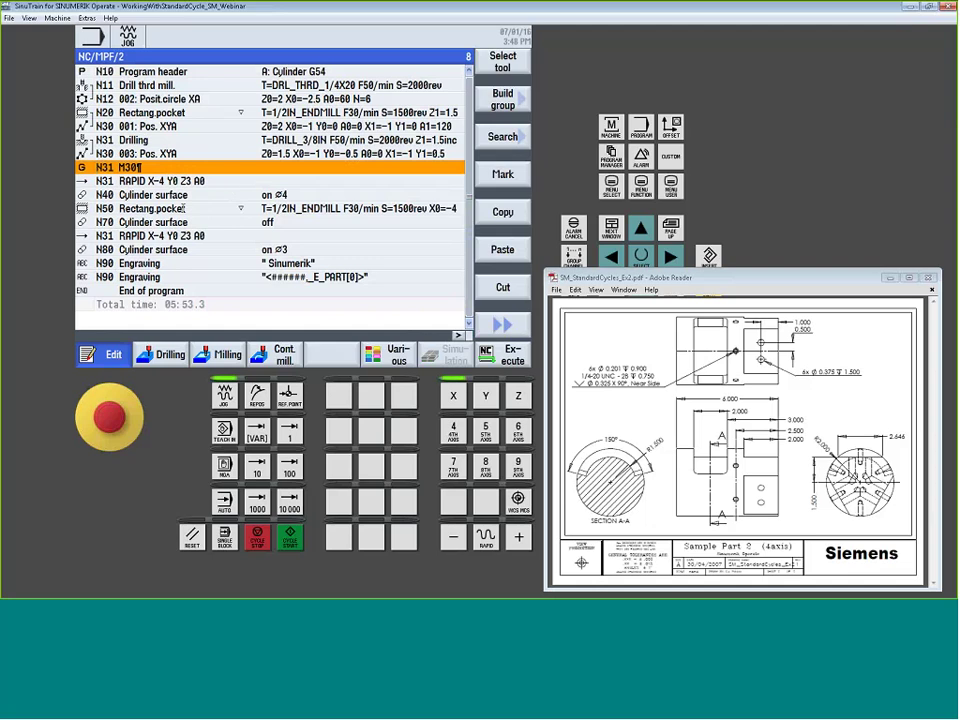
# - Open the N40 cylinder surface block, review the transformation's activation, transformer number and diameter settings, and accept the block
pyautogui.click(214, 195)
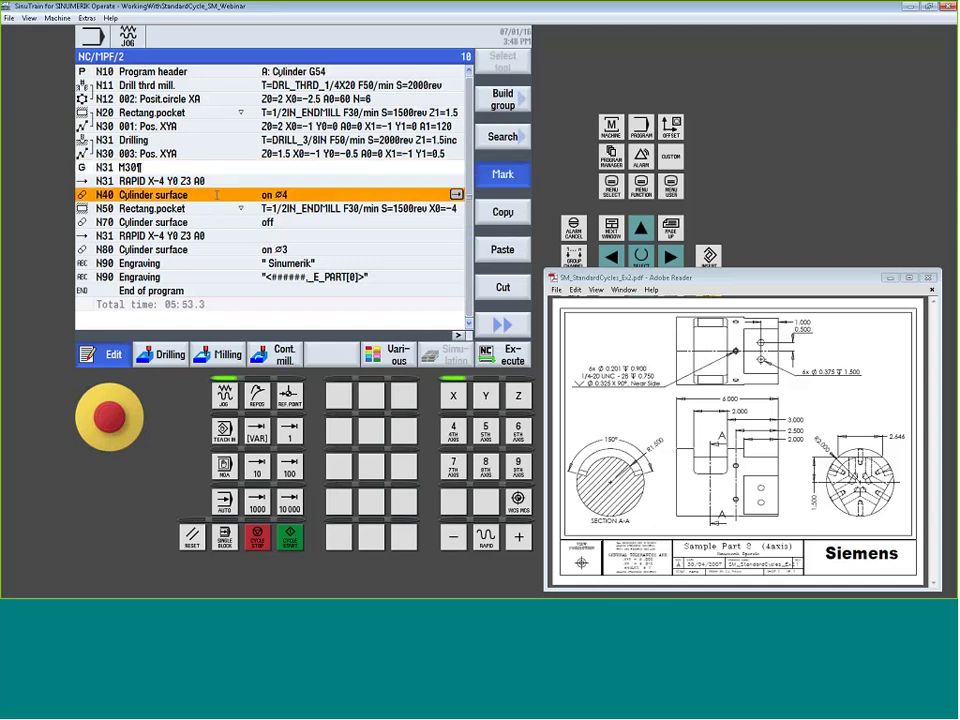
pyautogui.click(456, 194)
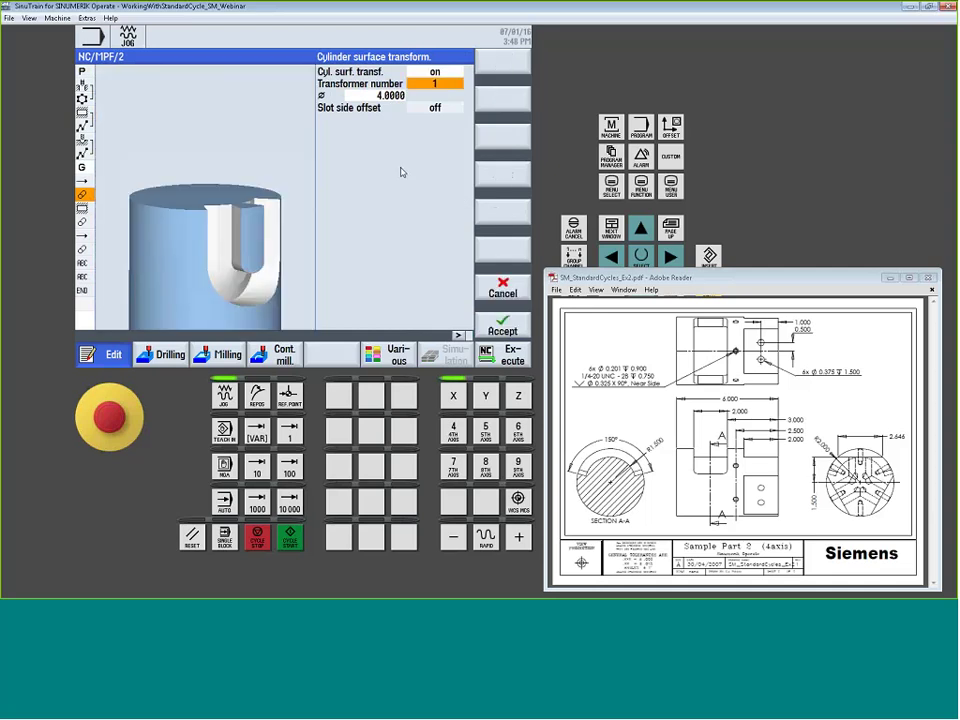
pyautogui.press('Up')
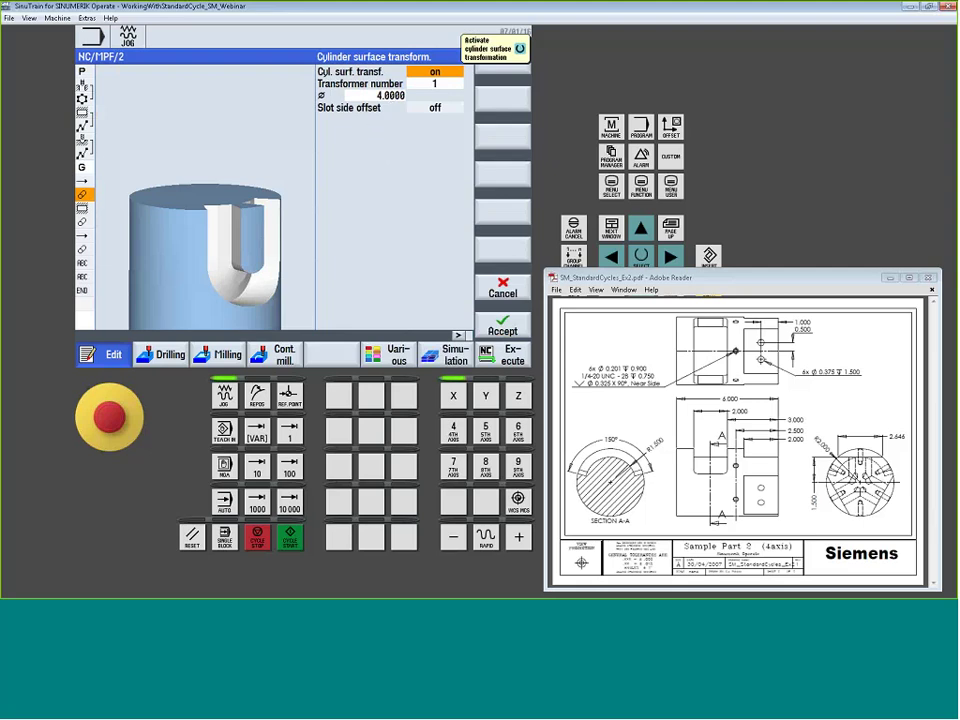
pyautogui.hotkey('shift', 'F8')
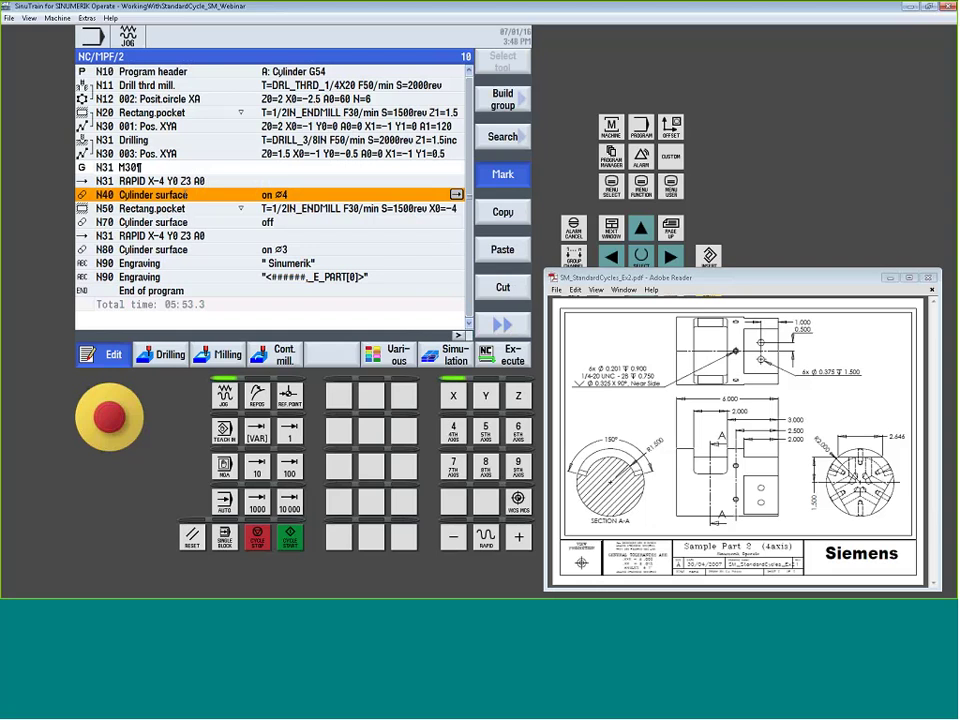
# - Look up the cylinder surface function among the transformations and review the program lines from N31 RAPID to the N50 rectangular pocket
pyautogui.click(397, 356)
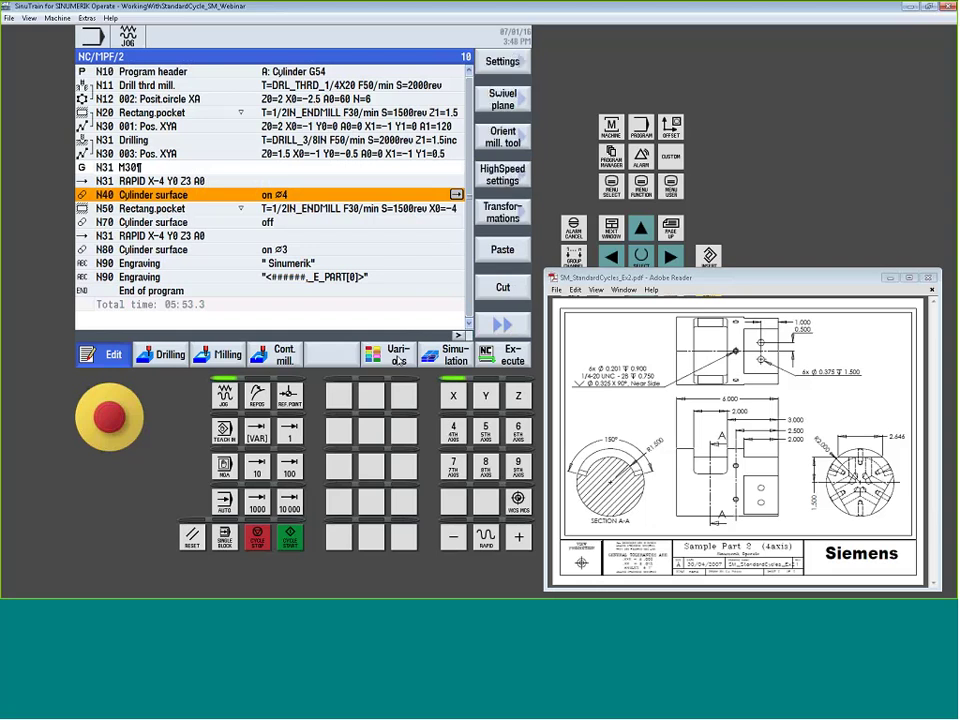
pyautogui.click(503, 212)
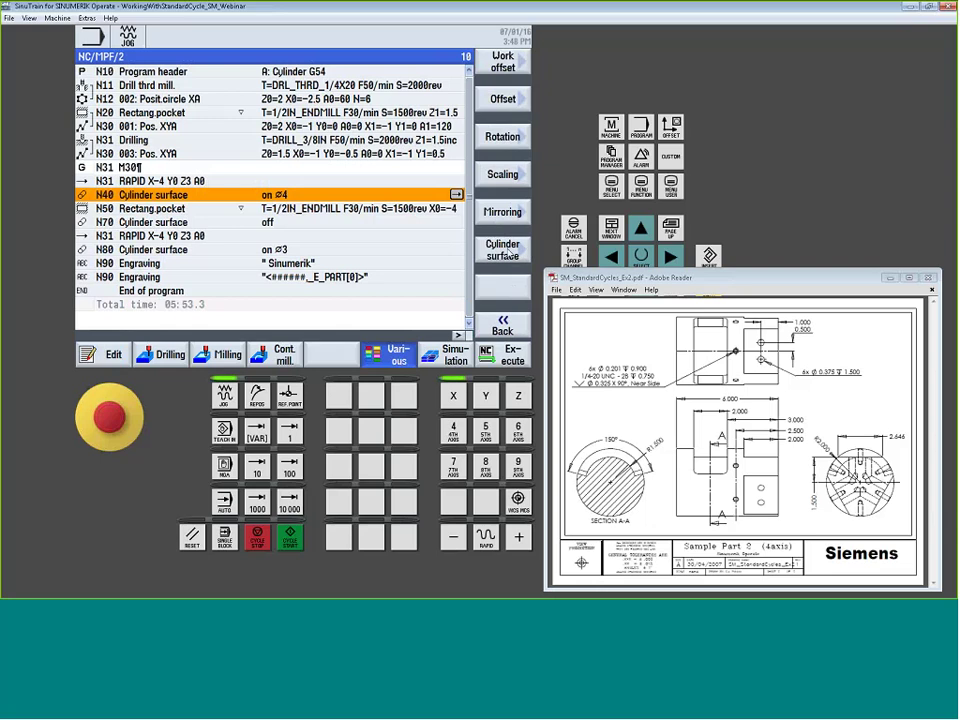
pyautogui.click(235, 183)
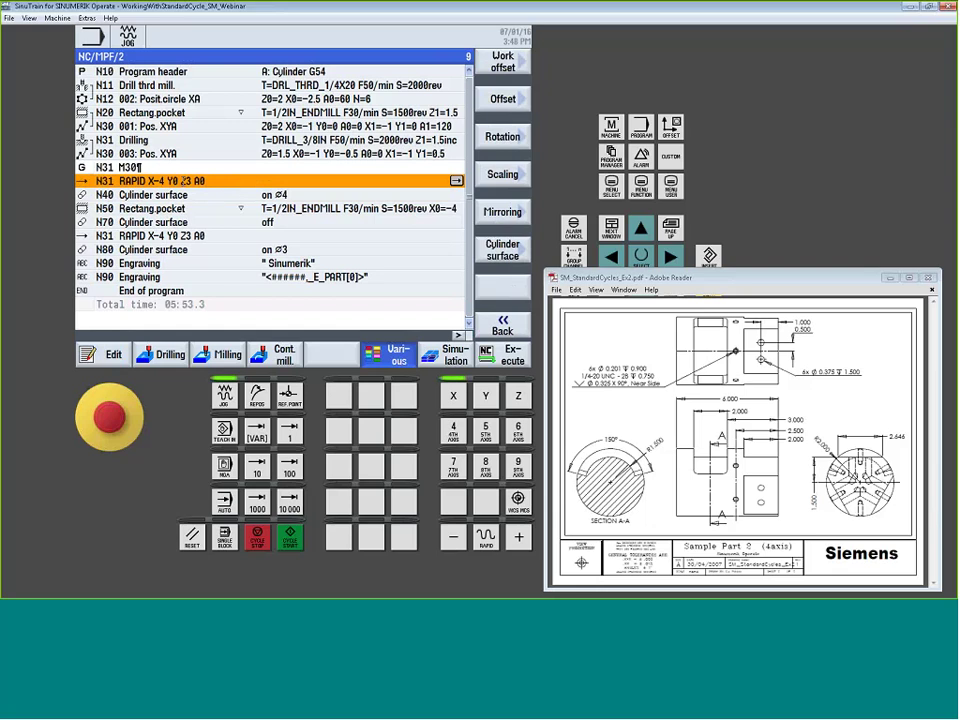
pyautogui.click(195, 195)
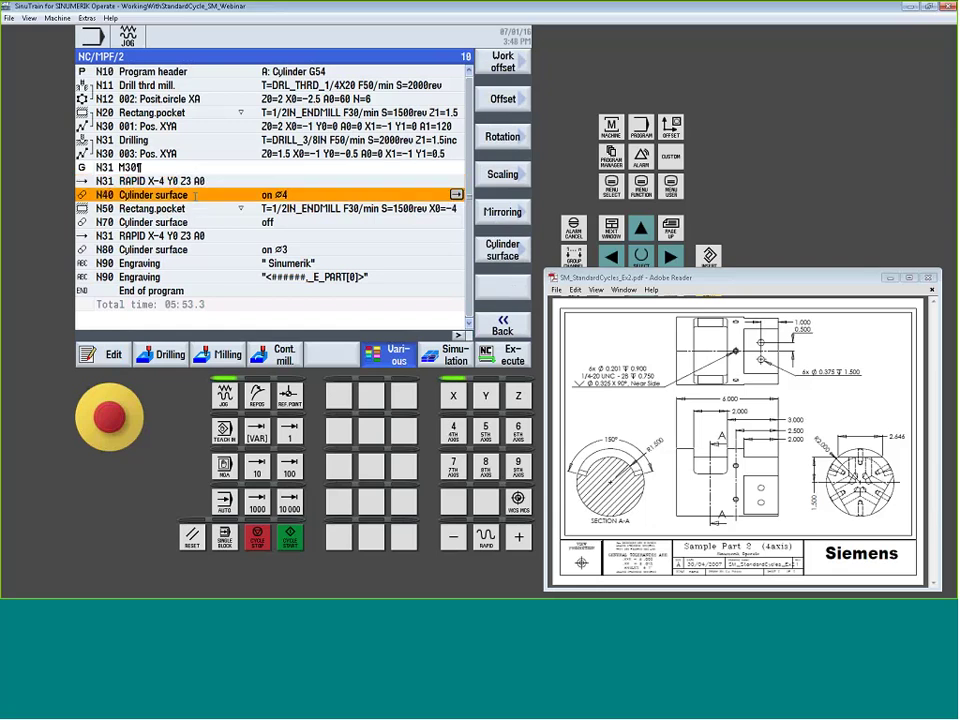
pyautogui.click(206, 208)
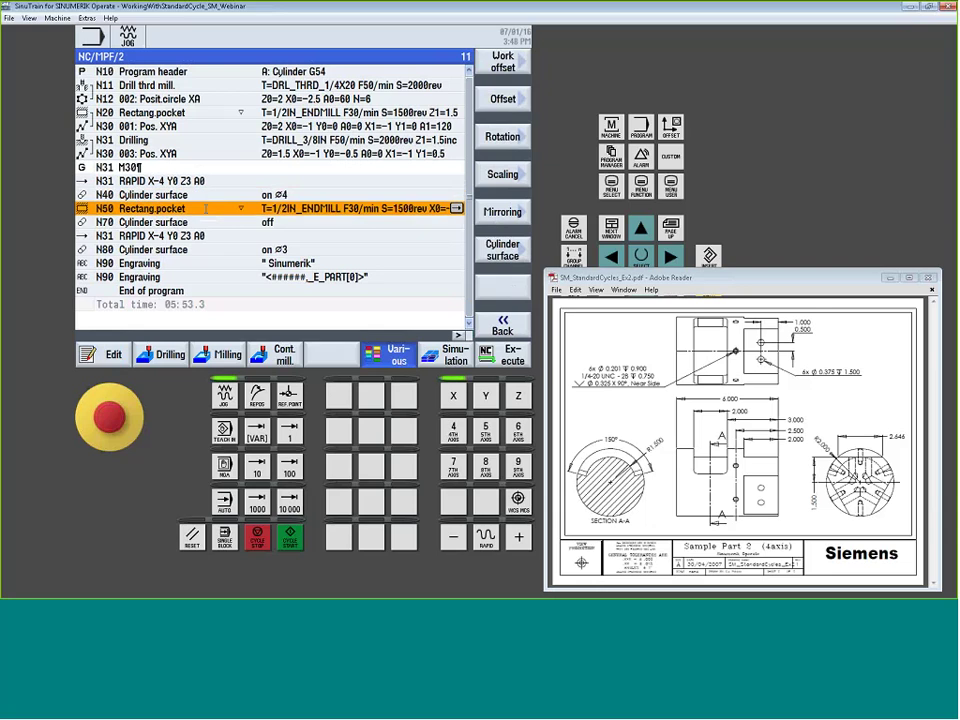
# - Open the N50 rectangular pocket block, review its parameters including the pocket width W, and accept the block
pyautogui.doubleClick(455, 209)
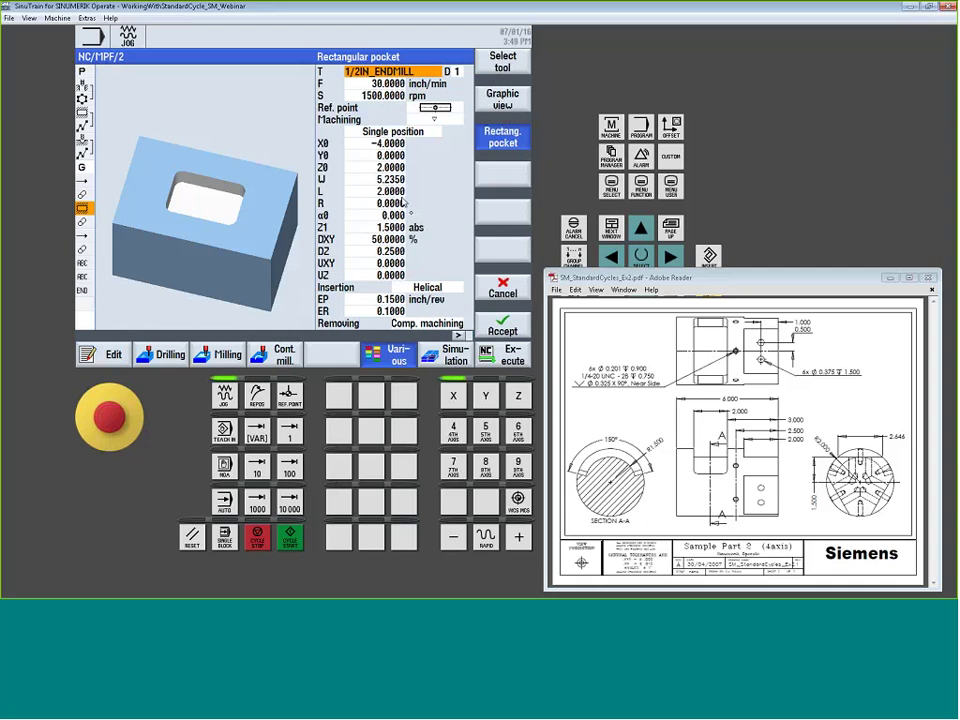
pyautogui.click(375, 179)
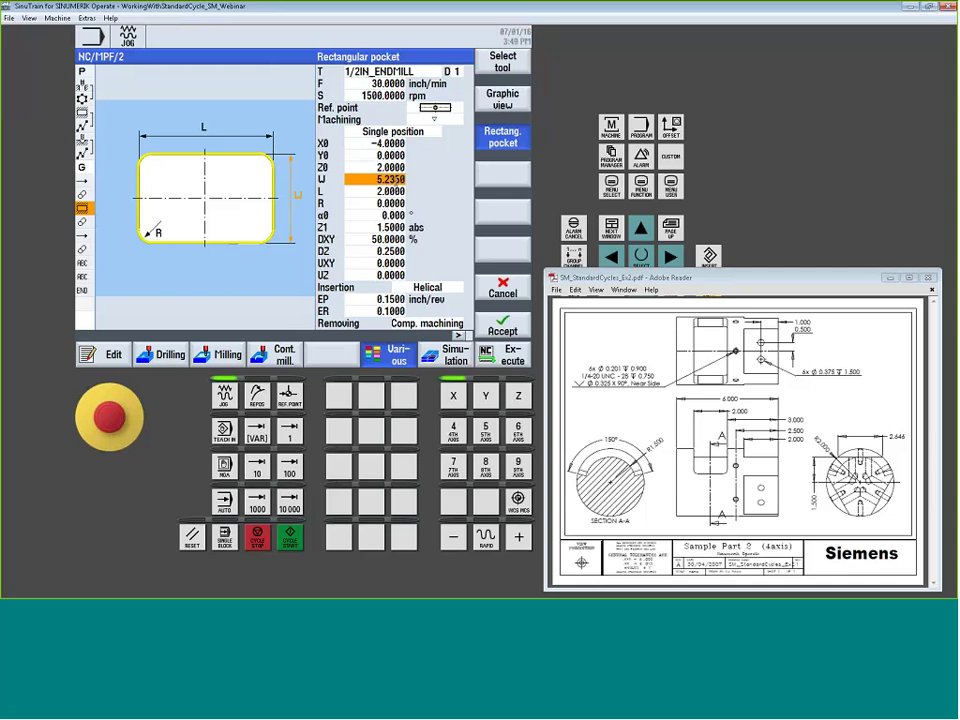
pyautogui.click(502, 325)
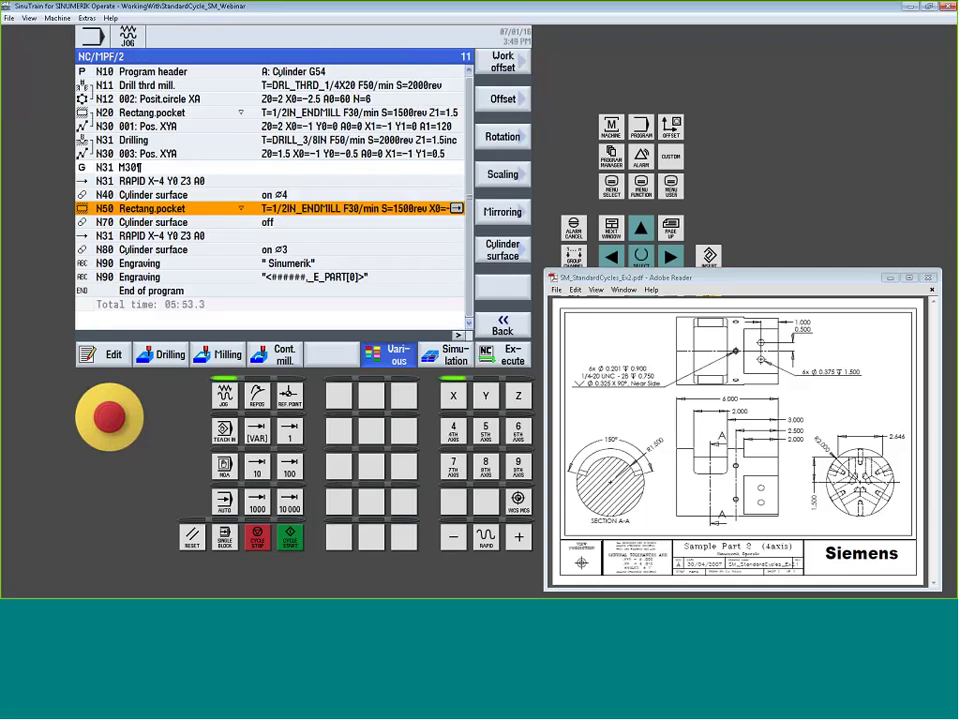
# - Delete the N31 M30 line ahead of the RAPID X-4 Y0 Z3 A0 block and start the program simulation
pyautogui.click(135, 167)
pyautogui.press('BackSpace')
pyautogui.press('BackSpace')
pyautogui.press('BackSpace')
pyautogui.press('BackSpace')
pyautogui.press('BackSpace')
pyautogui.press('BackSpace')
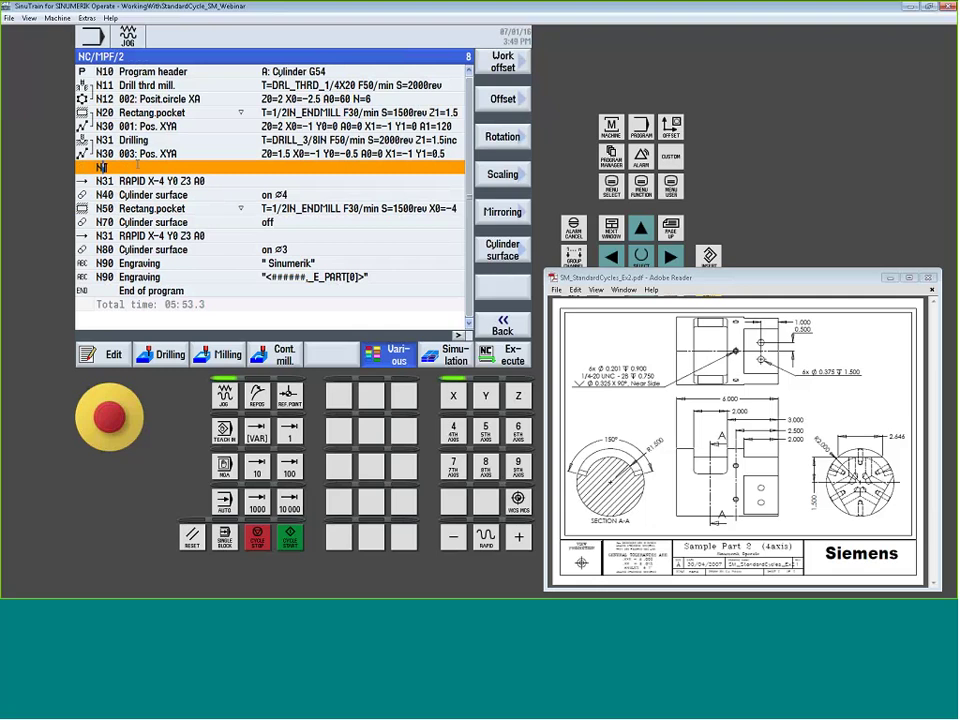
pyautogui.press('BackSpace')
pyautogui.press('BackSpace')
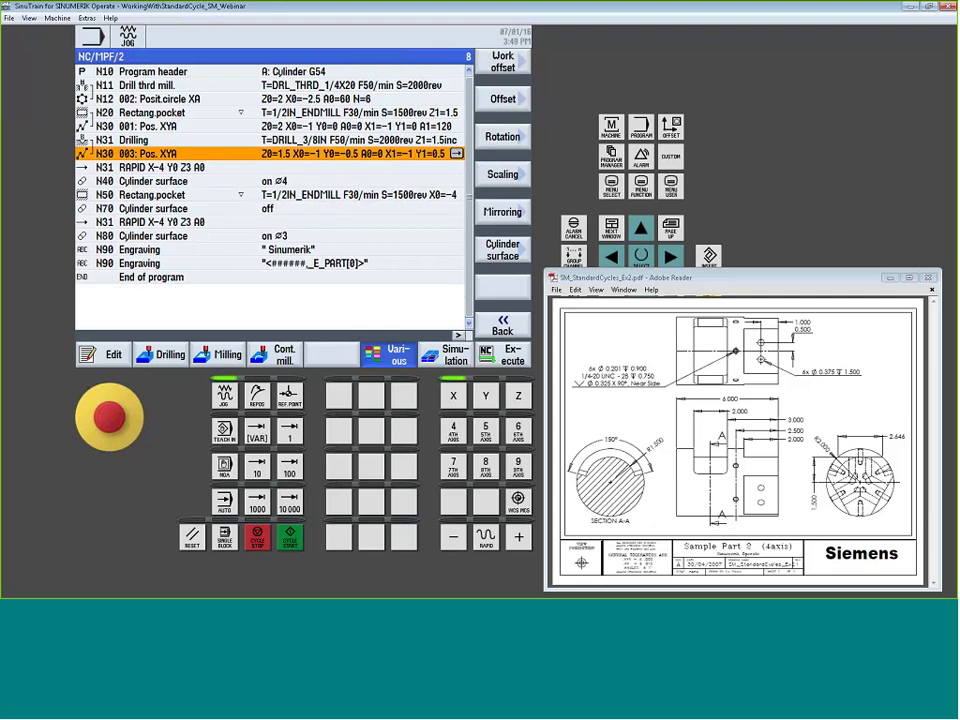
pyautogui.click(441, 354)
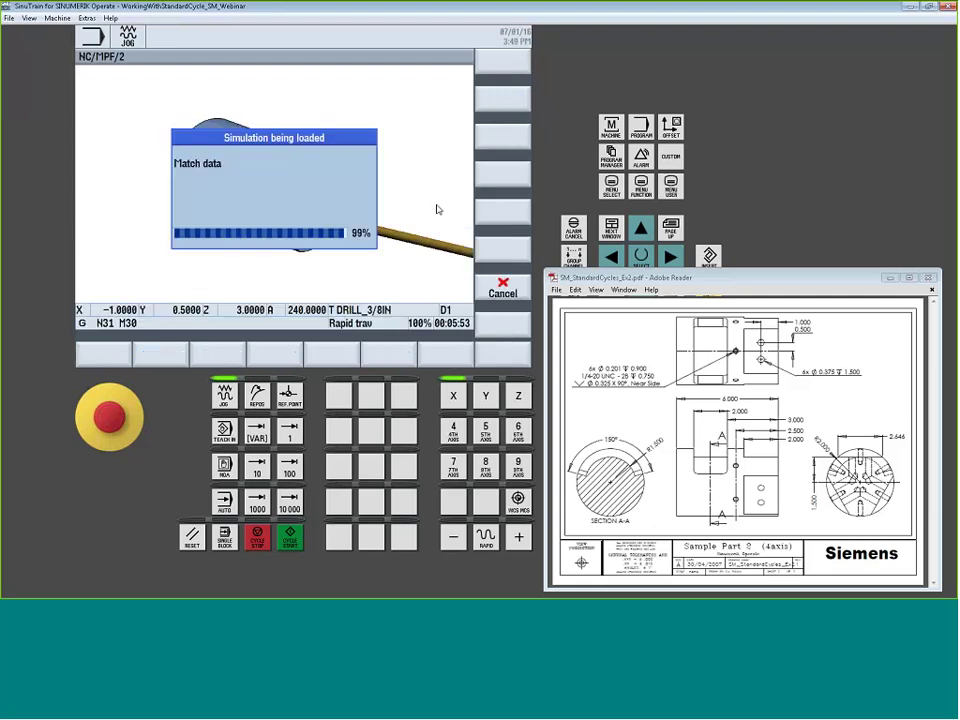